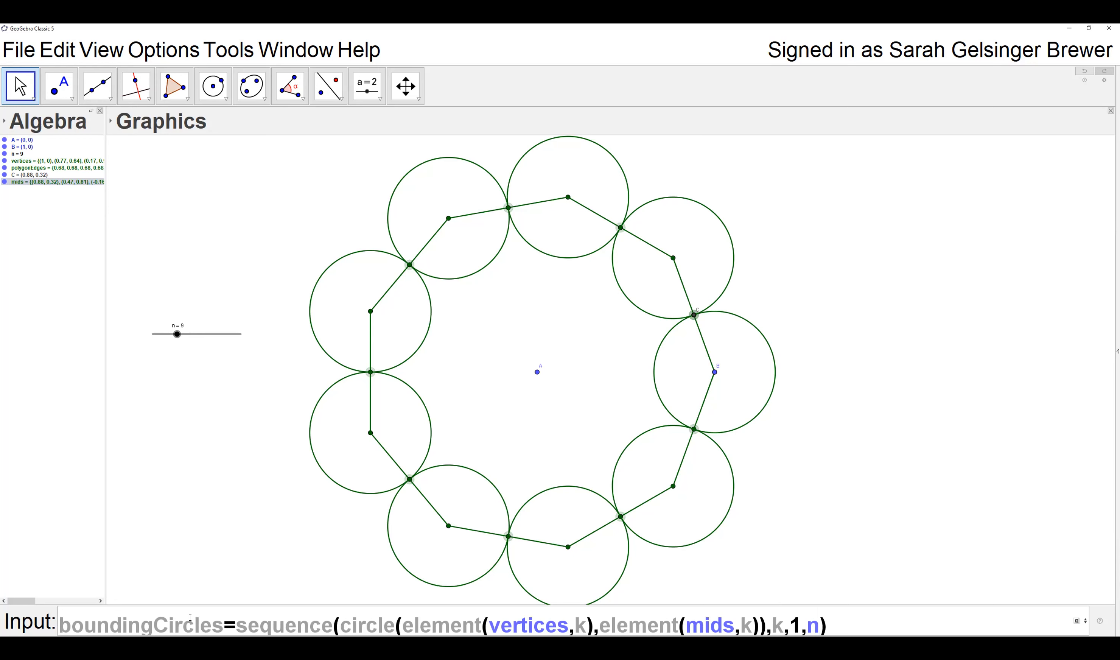
# Create the list boundingCircles=sequence(circle(element(vertices,k),element(mids,k)),k,1,n) from the prepared formula
pyautogui.moveTo(489, 625); pyautogui.dragTo(587, 625)
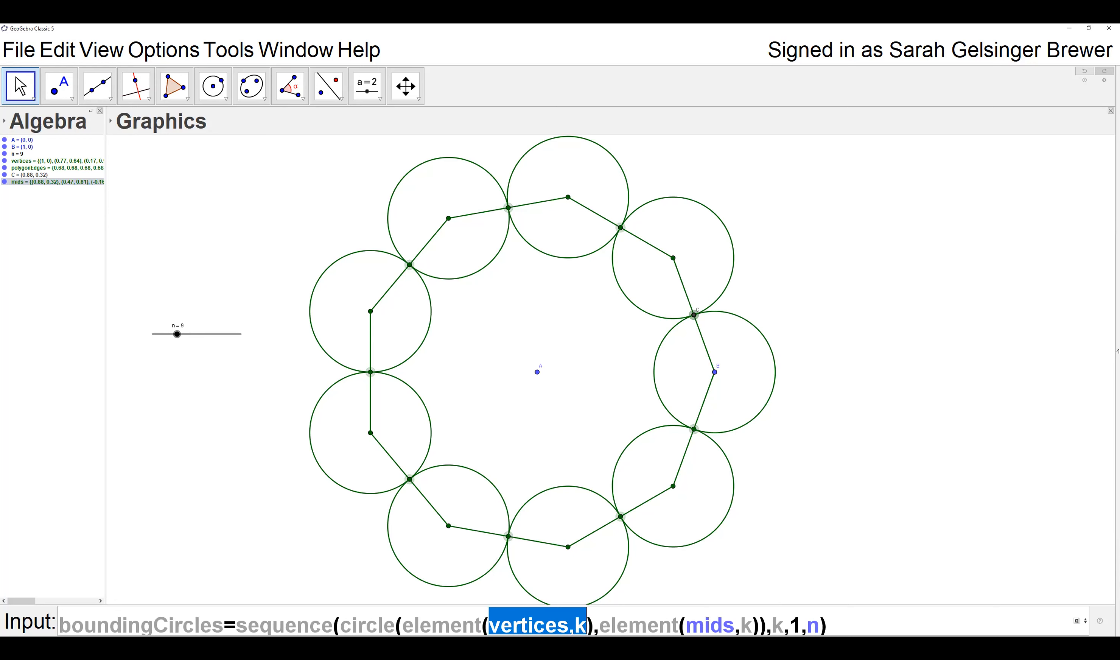
pyautogui.click(496, 625)
pyautogui.moveTo(489, 626); pyautogui.dragTo(567, 626)
pyautogui.moveTo(685, 624); pyautogui.dragTo(730, 624)
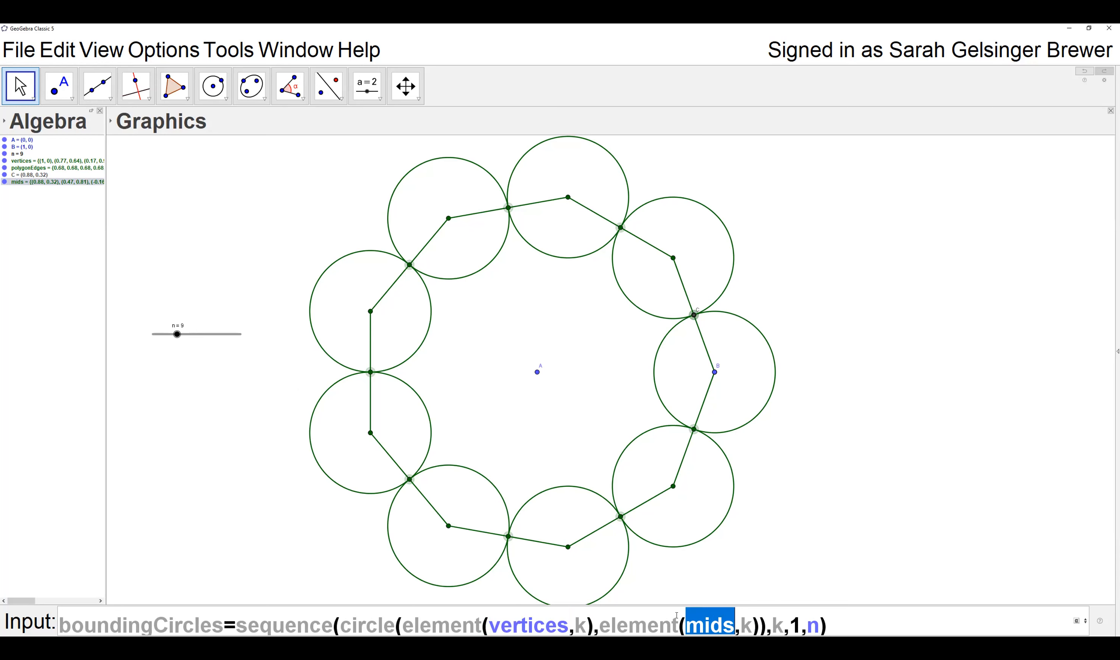
pyautogui.doubleClick(580, 624)
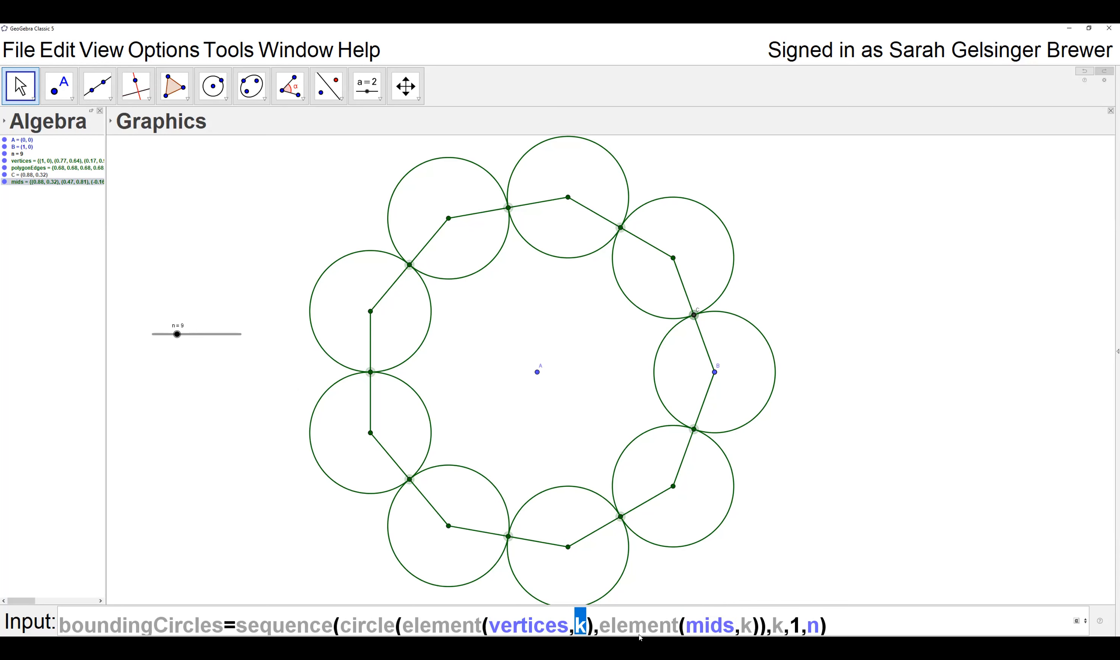
pyautogui.doubleClick(747, 624)
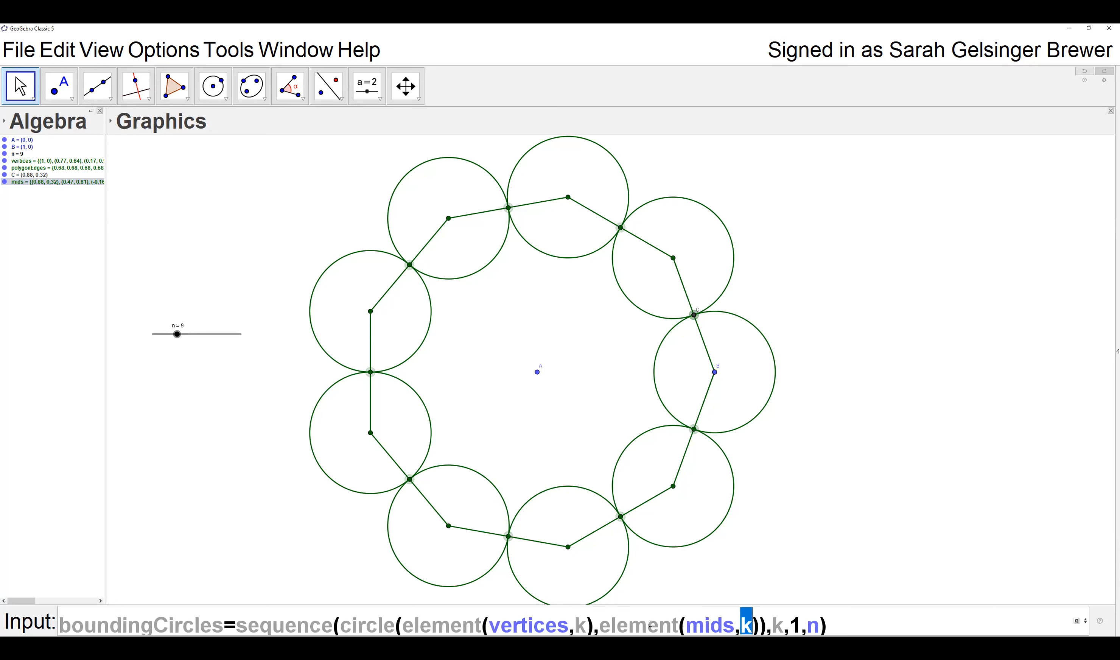
pyautogui.click(750, 624)
pyautogui.doubleClick(795, 621)
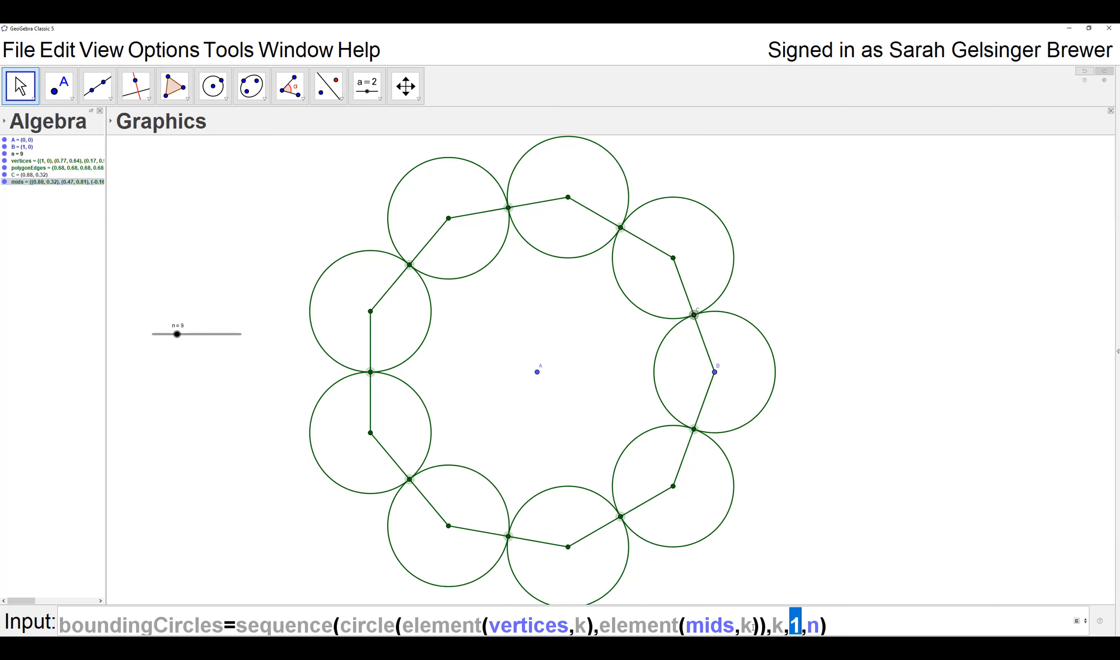
pyautogui.click(840, 626)
pyautogui.press('Return')
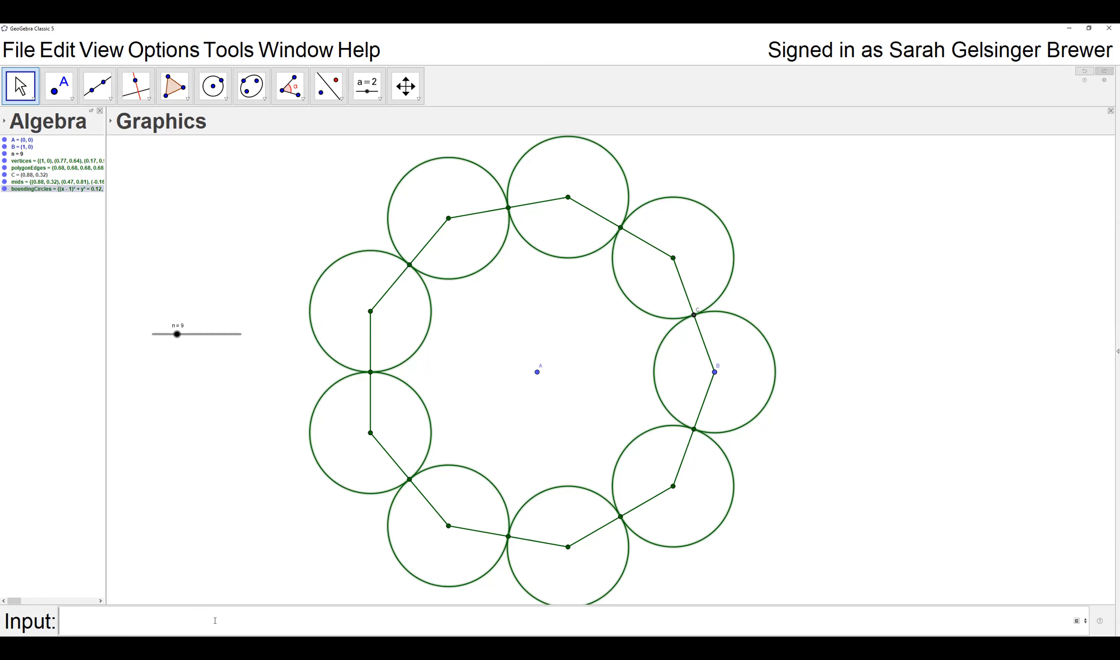
# Draw a segment from point A to point B with the Segment tool, and delete it again
pyautogui.click(111, 99)
pyautogui.click(163, 153)
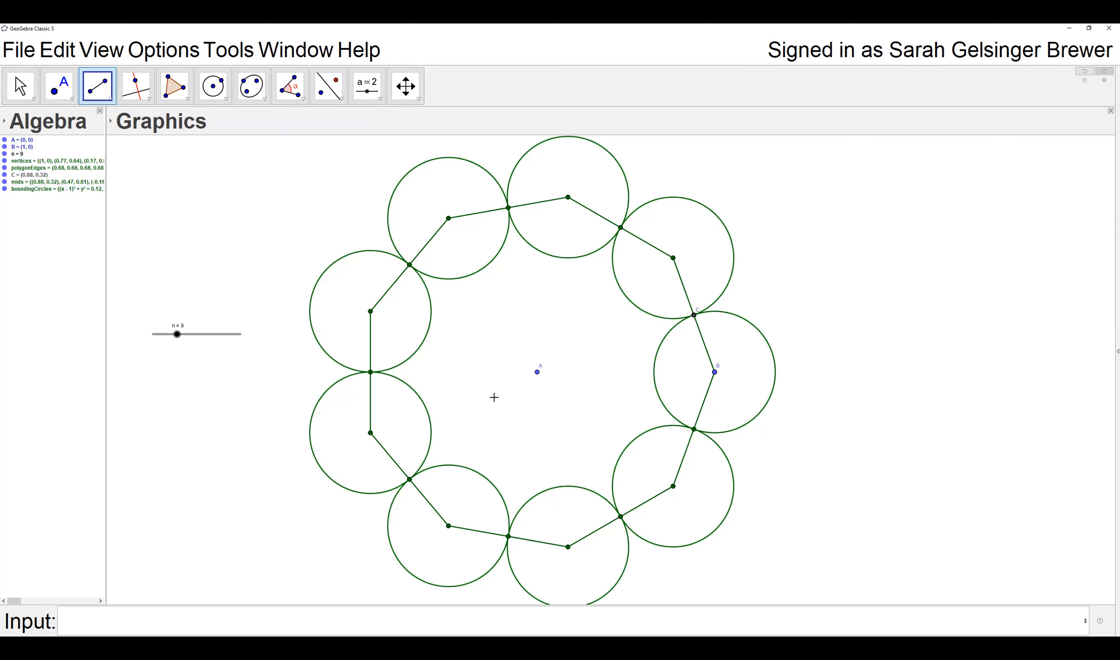
pyautogui.click(537, 372)
pyautogui.click(715, 372)
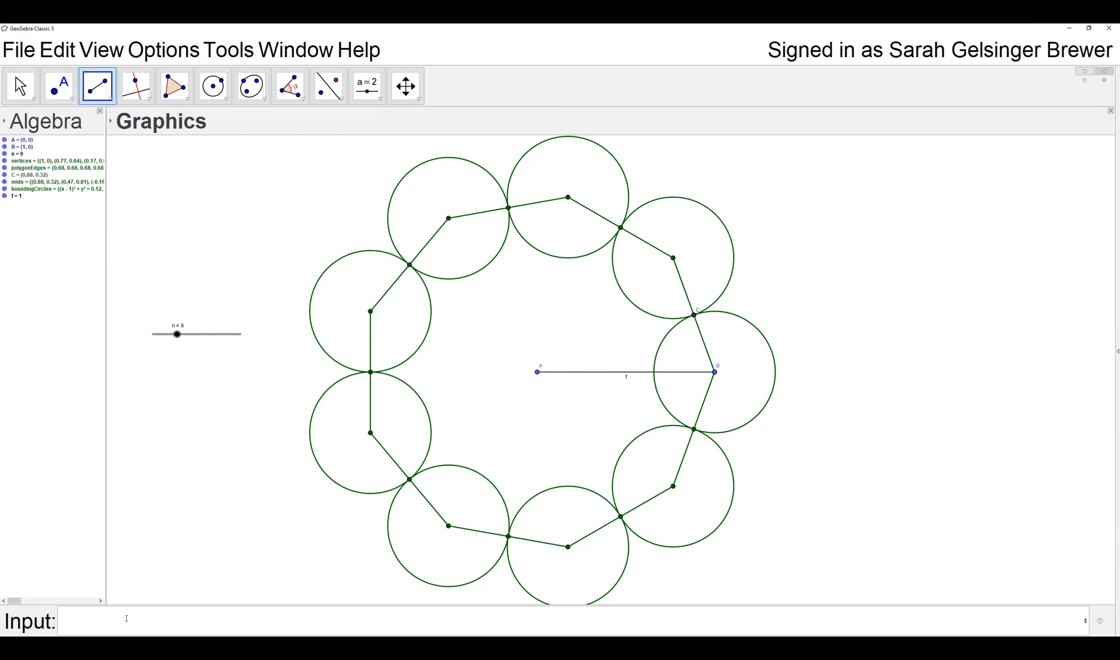
pyautogui.click(5, 196)
pyautogui.click(5, 196)
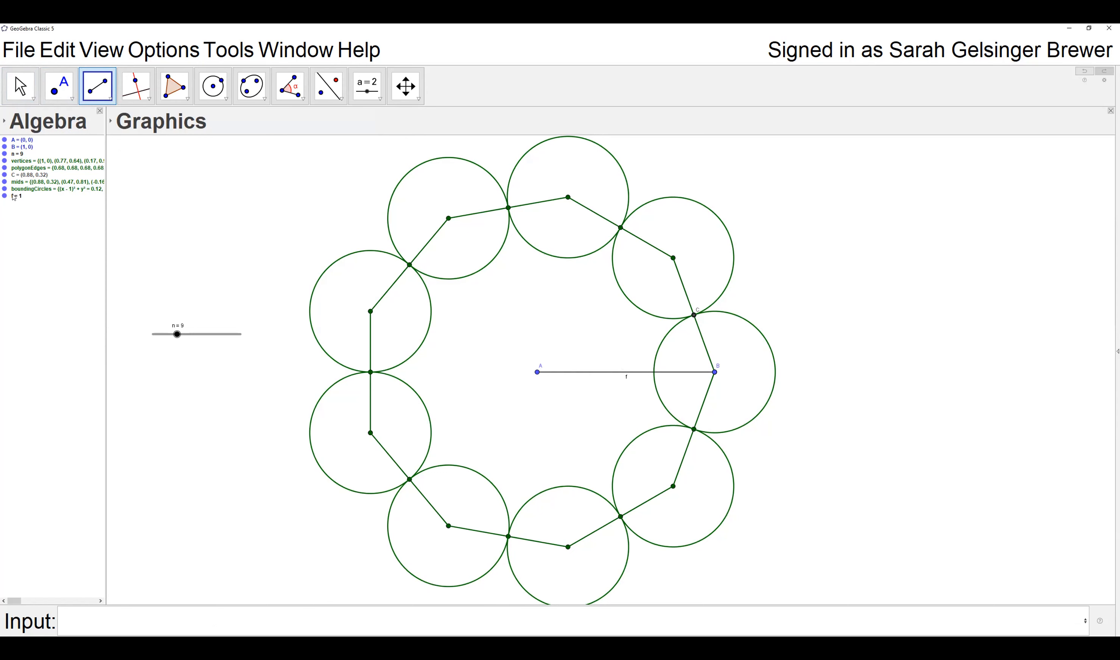
pyautogui.rightClick(14, 196)
pyautogui.click(59, 367)
# Create the segment between points A and B with the command f=segment(A,B)
pyautogui.click(156, 622)
pyautogui.write('f=segment')
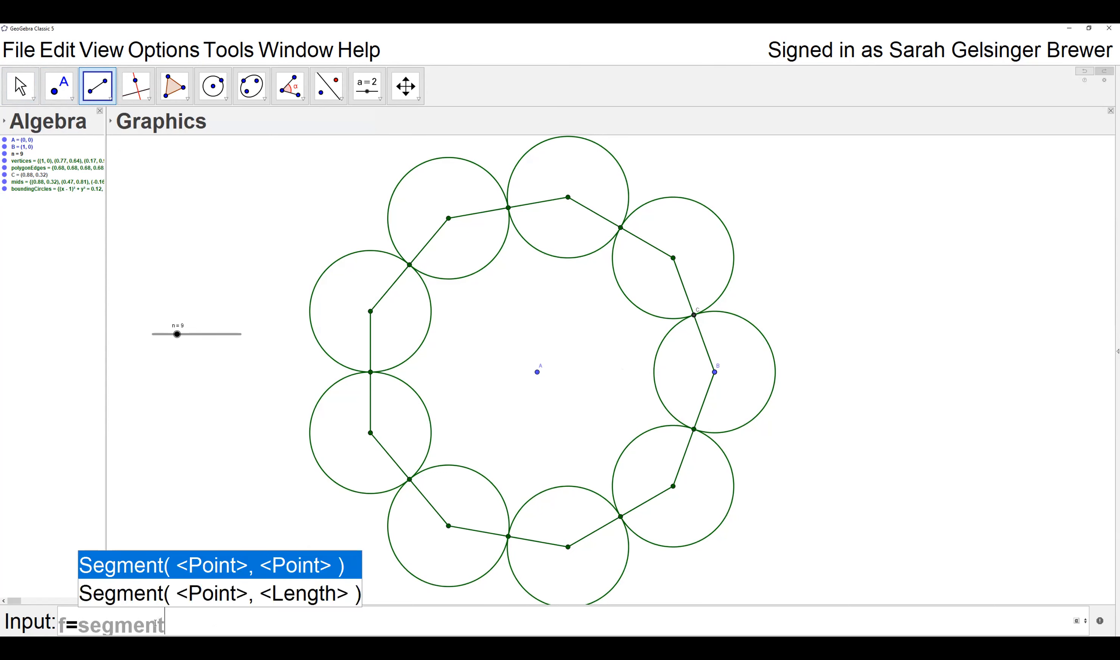
pyautogui.write('(A,B')
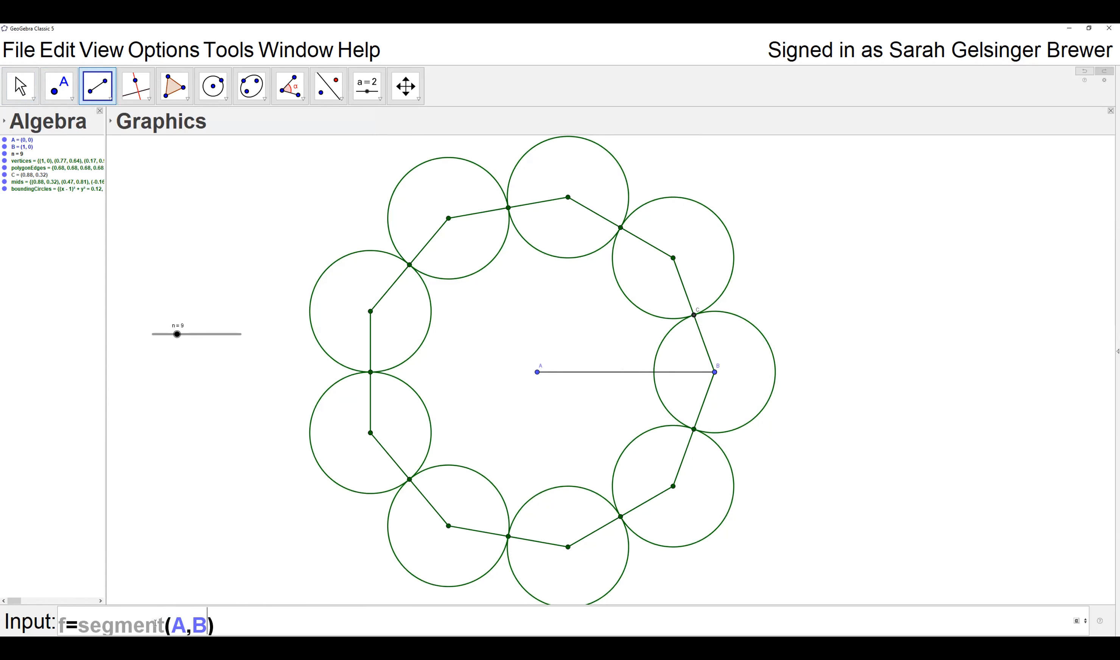
pyautogui.press('Return')
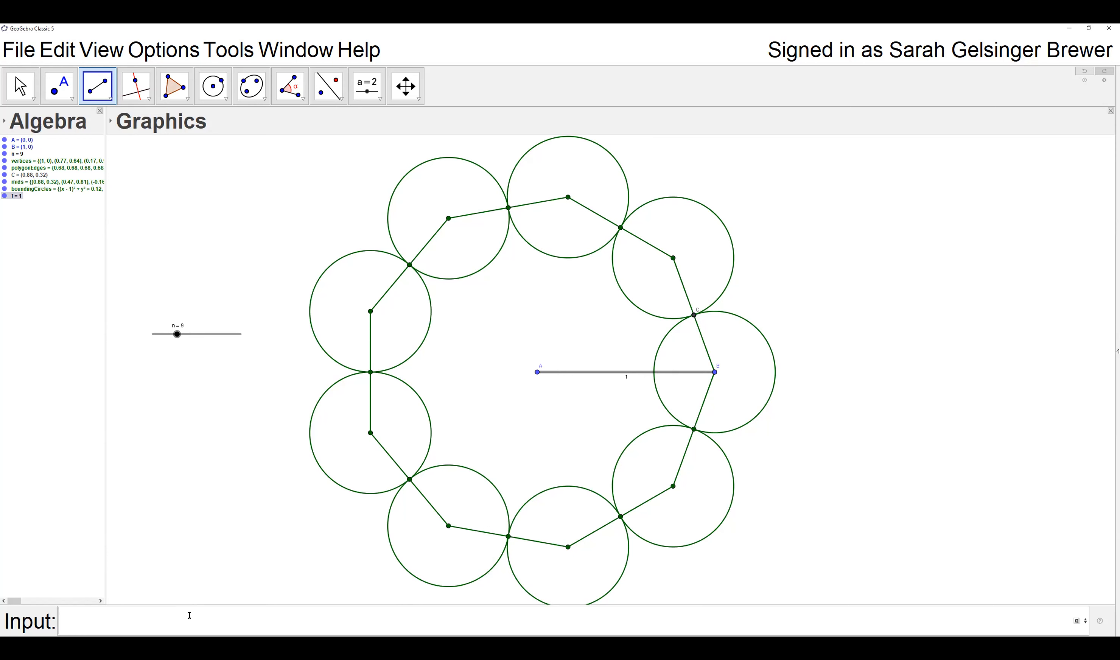
# Enter the definition radialDivisions=Sequence(rotate(f,,A),k,0,2n), leaving the rotation angle blank
pyautogui.write('radial')
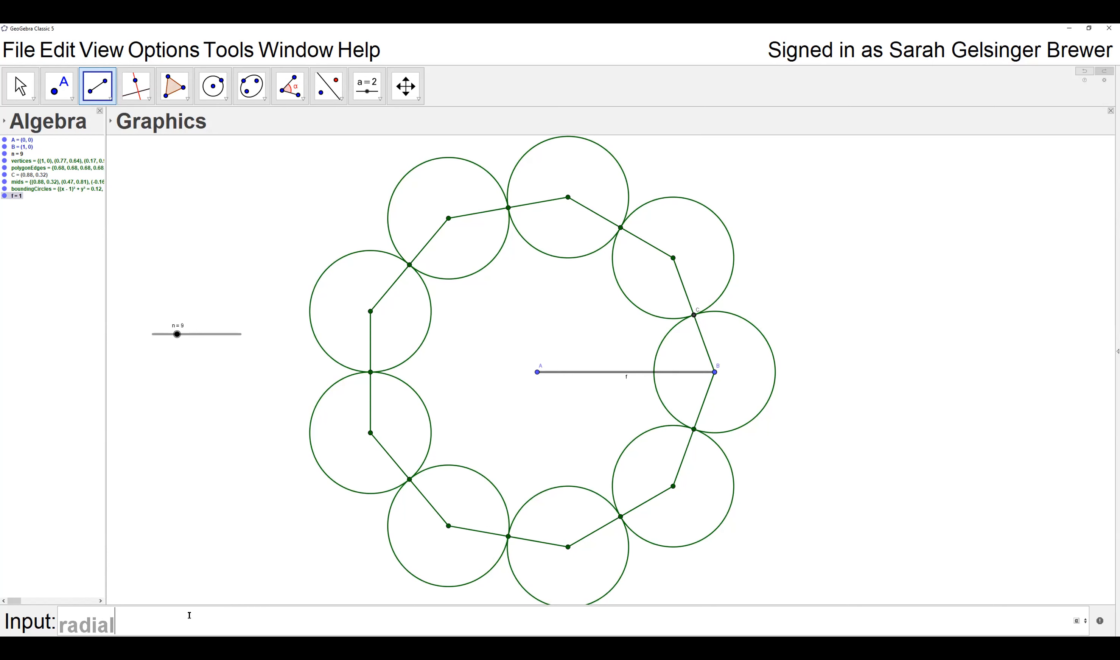
pyautogui.write('Division')
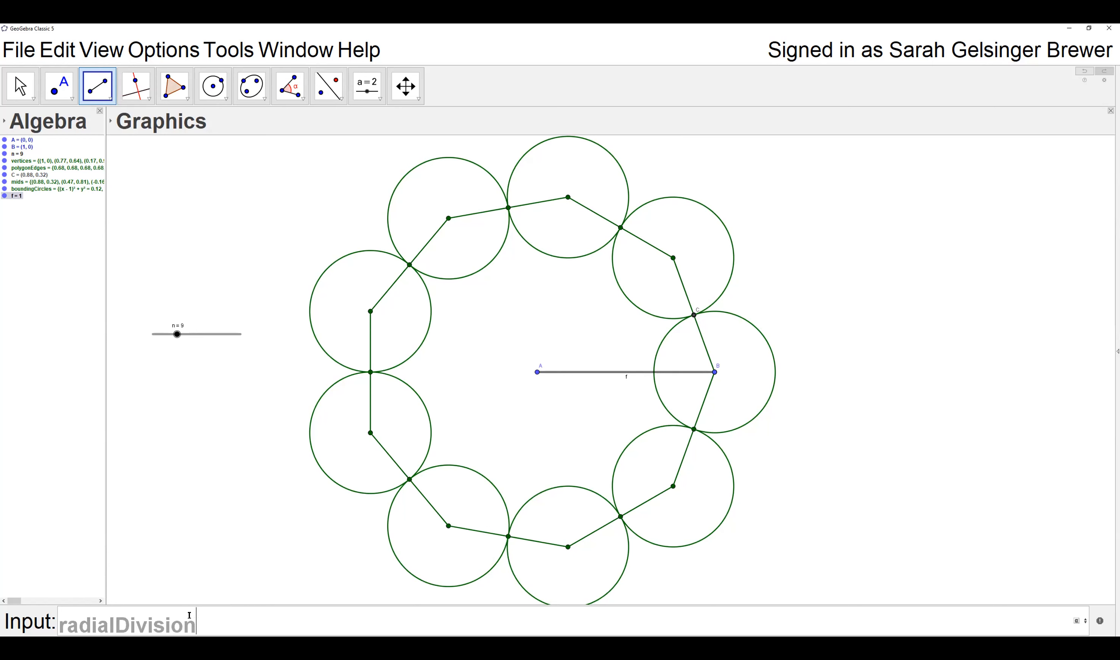
pyautogui.write('s=Sequenc')
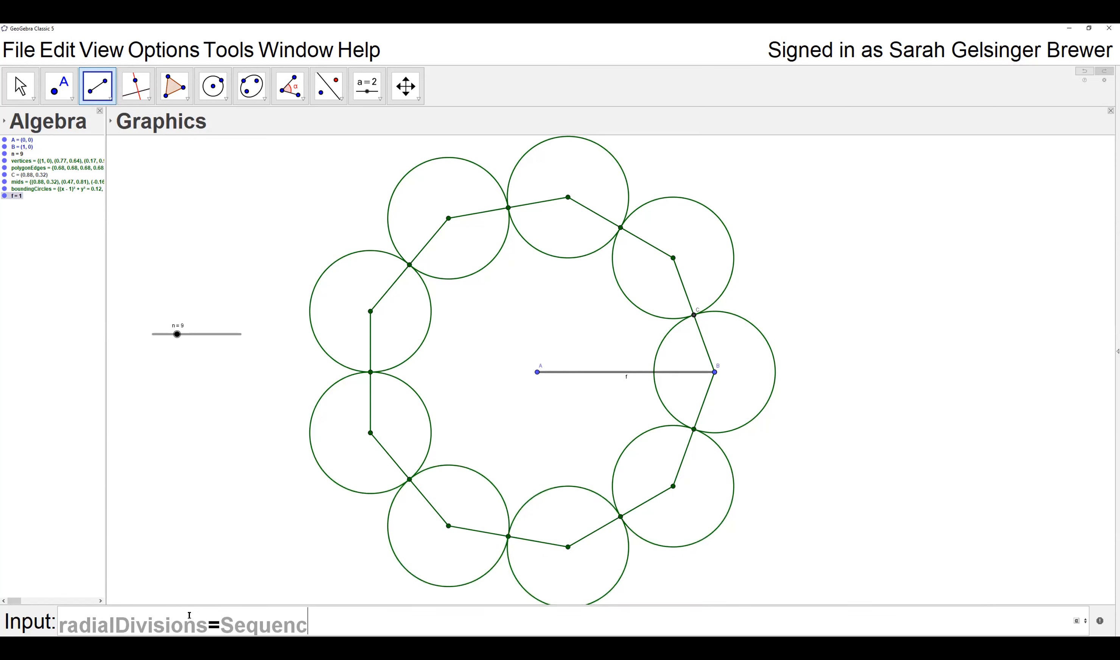
pyautogui.write('e(rotate')
pyautogui.press('Escape')
pyautogui.write('(')
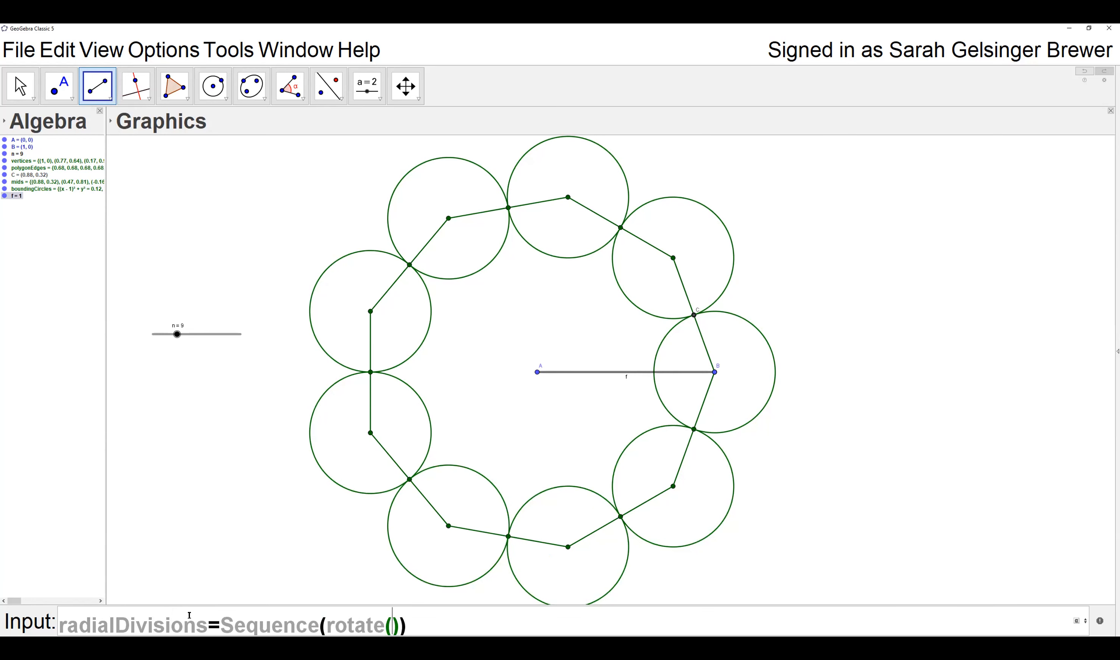
pyautogui.write('f,,A')
pyautogui.press('Right')
pyautogui.write(',k')
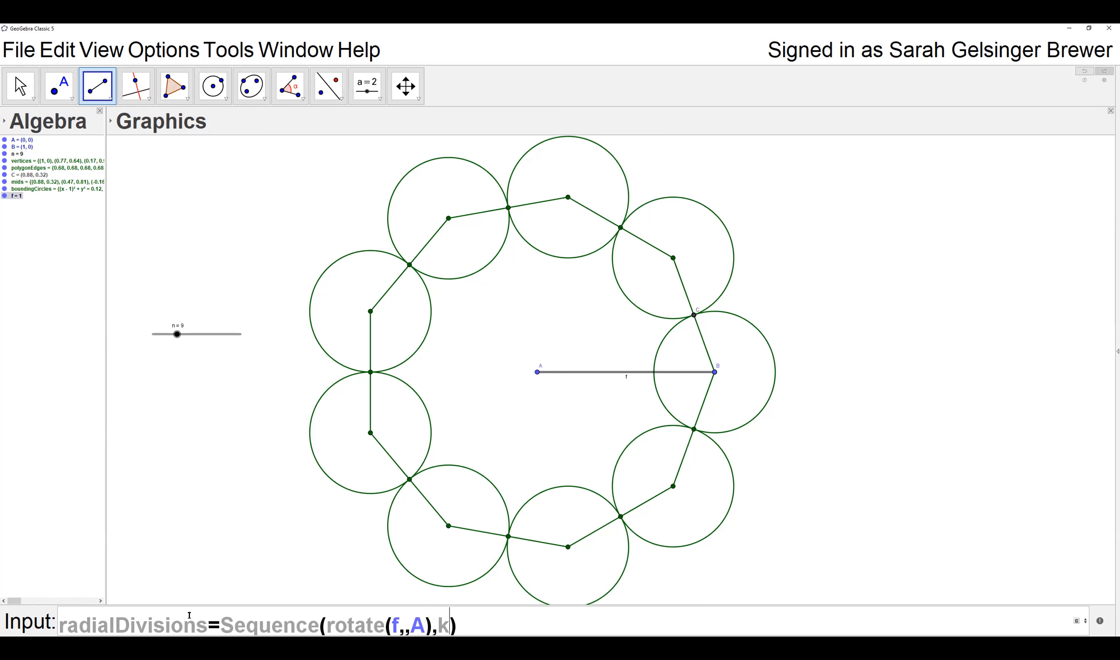
pyautogui.write(',1')
pyautogui.press('BackSpace')
pyautogui.write('0')
pyautogui.write(',2n')
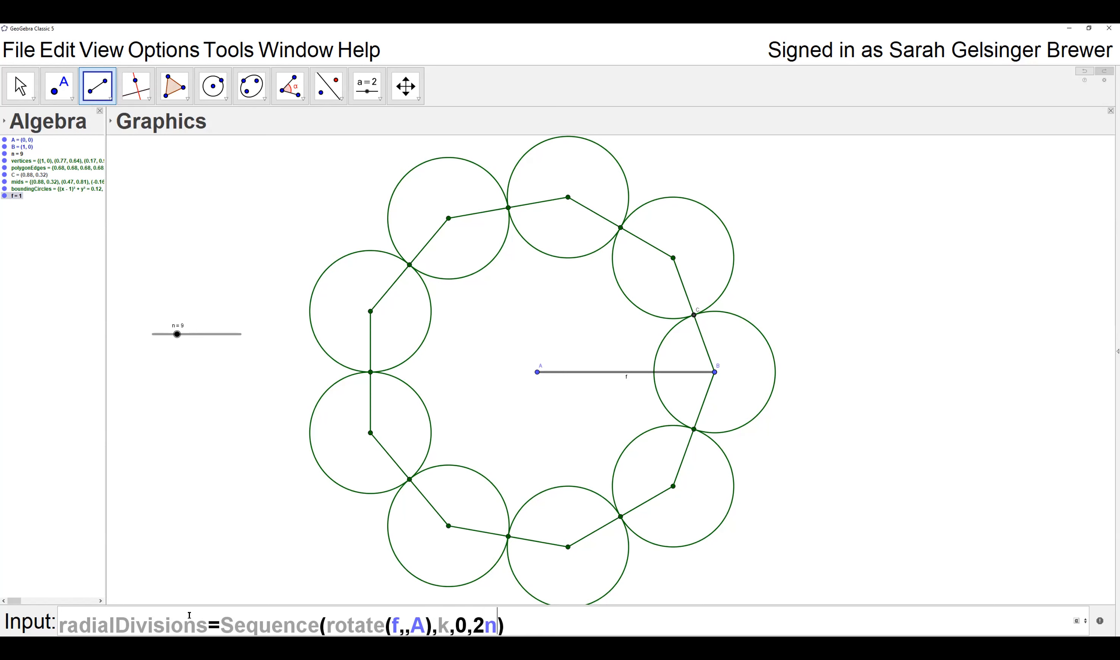
# Fill in pi k/n as the rotation angle and create the radialDivisions list
pyautogui.click(404, 627)
pyautogui.write('pi k')
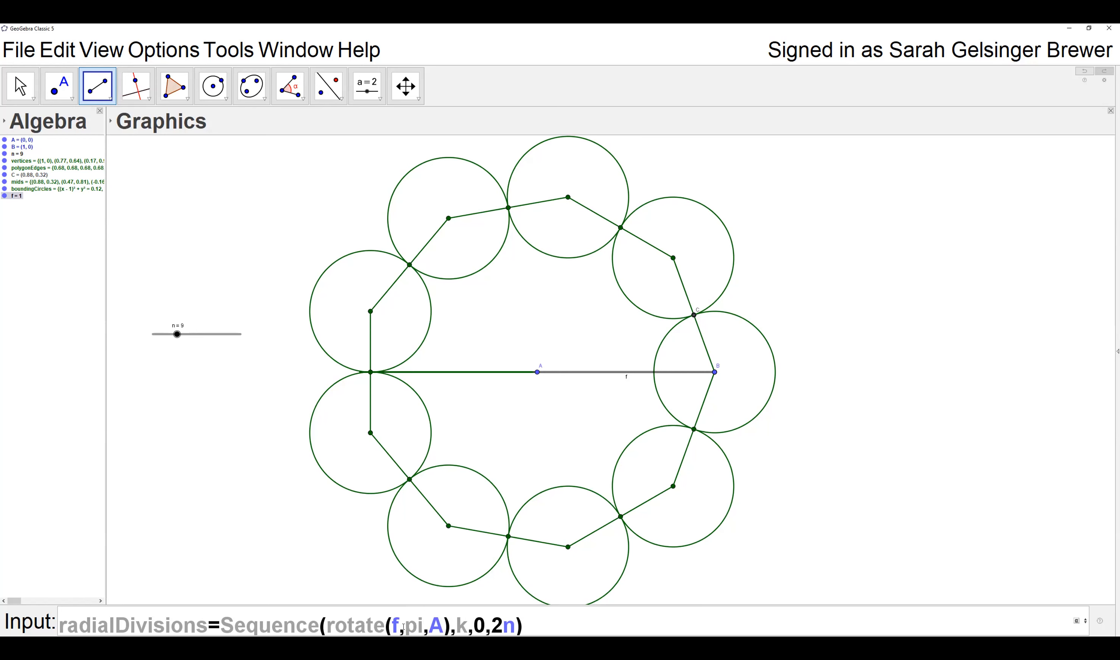
pyautogui.write('/n')
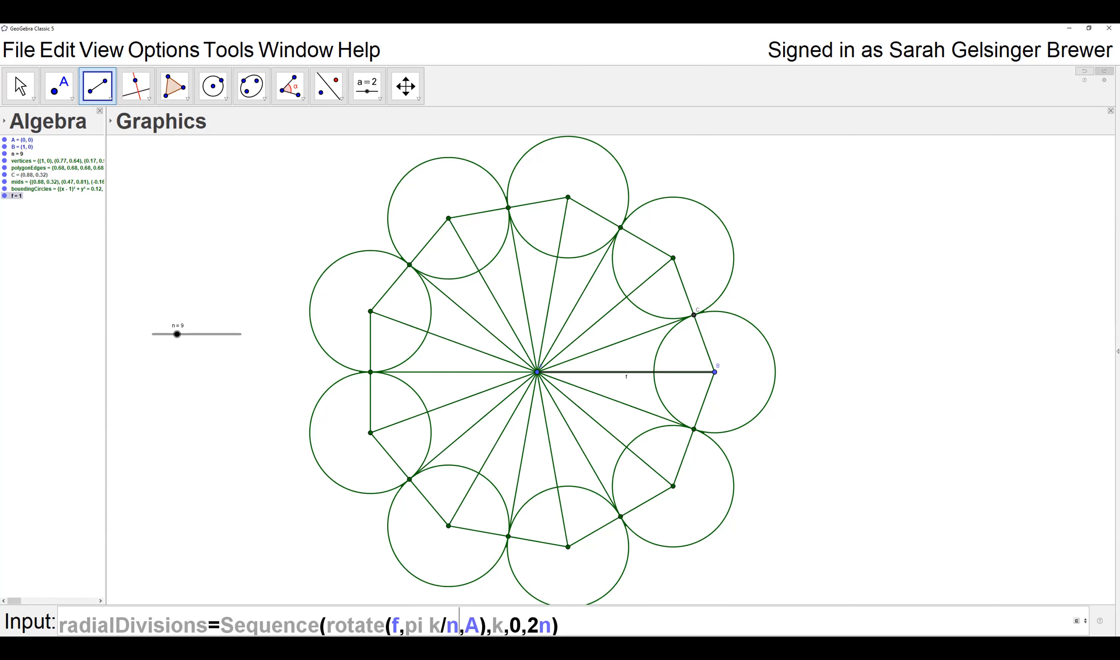
pyautogui.scroll(5, 560, 297)
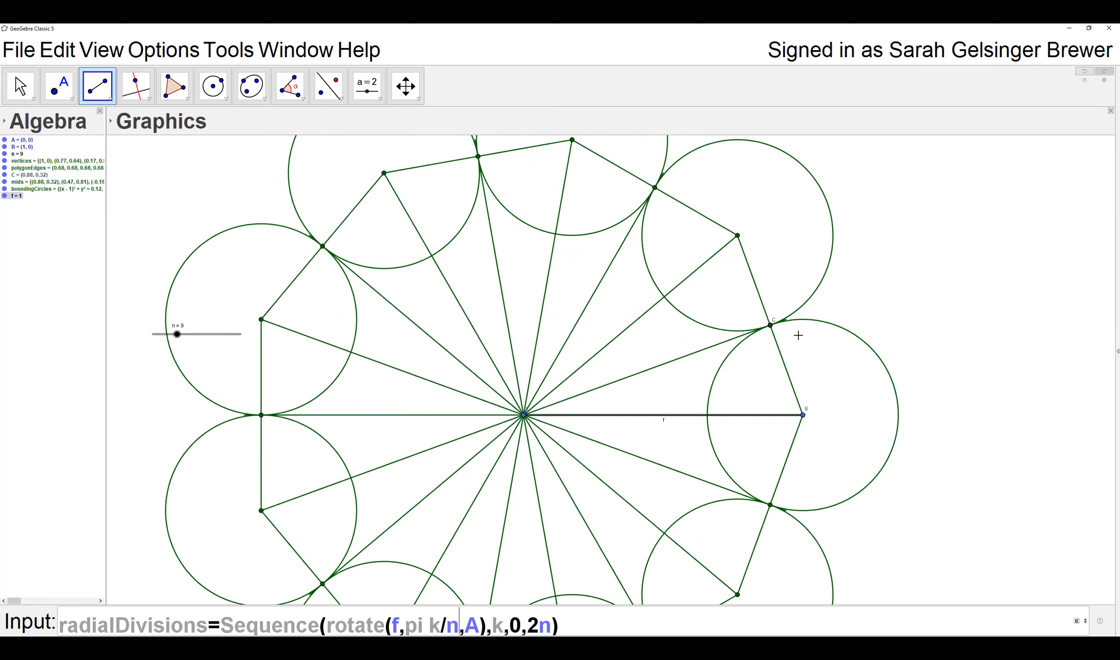
pyautogui.scroll(3, 798, 335)
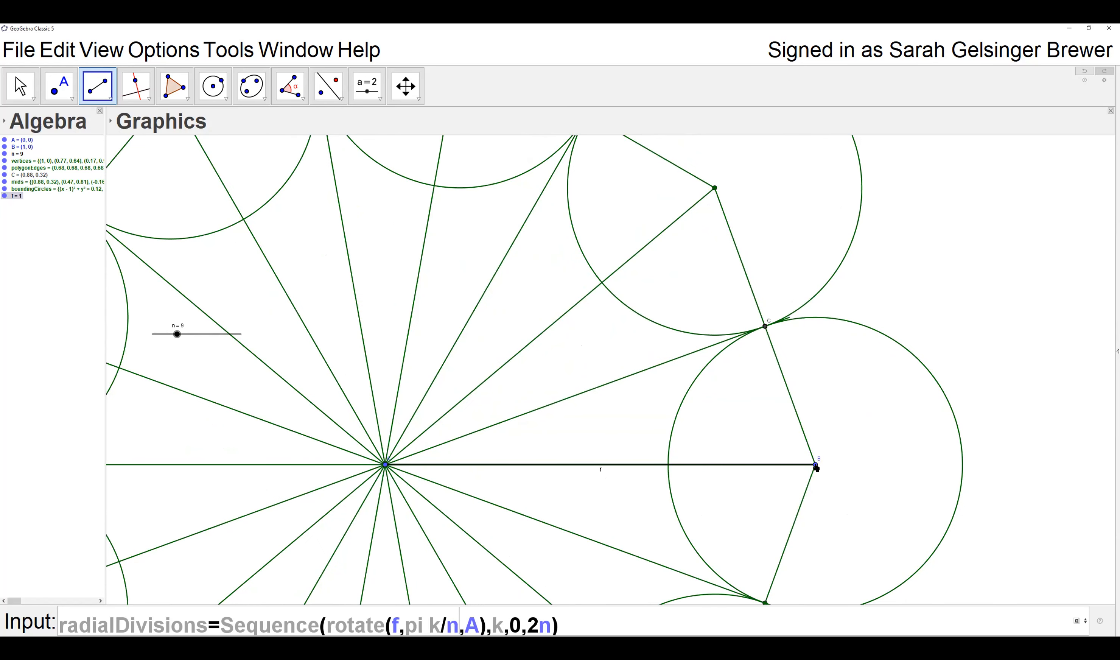
pyautogui.scroll(4, 777, 310)
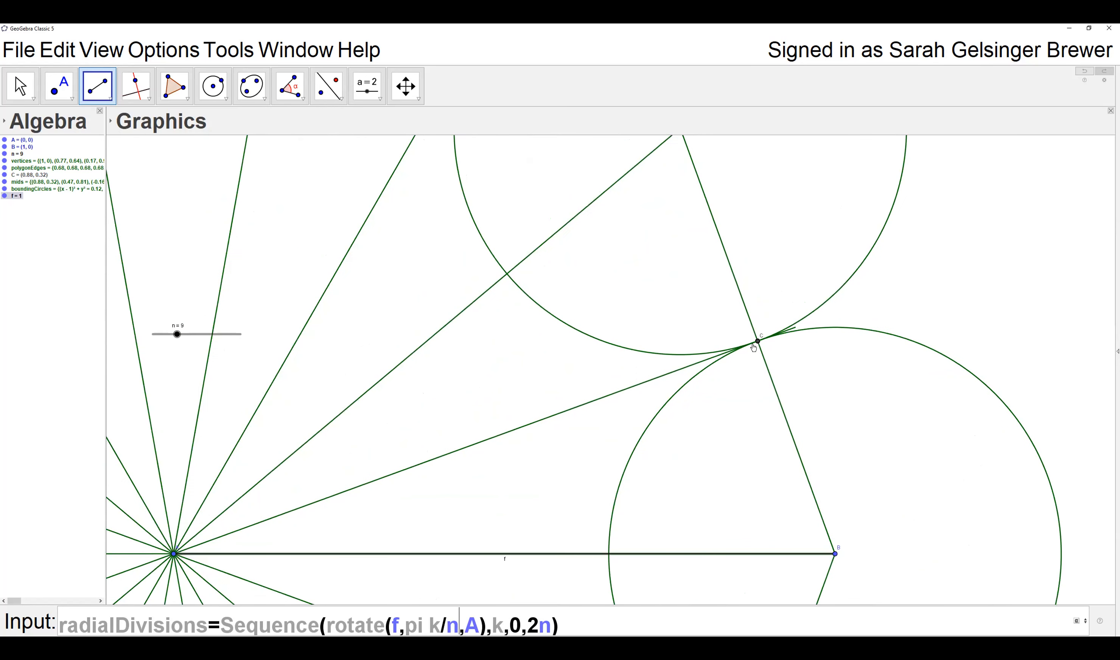
pyautogui.scroll(-6, 137, 431)
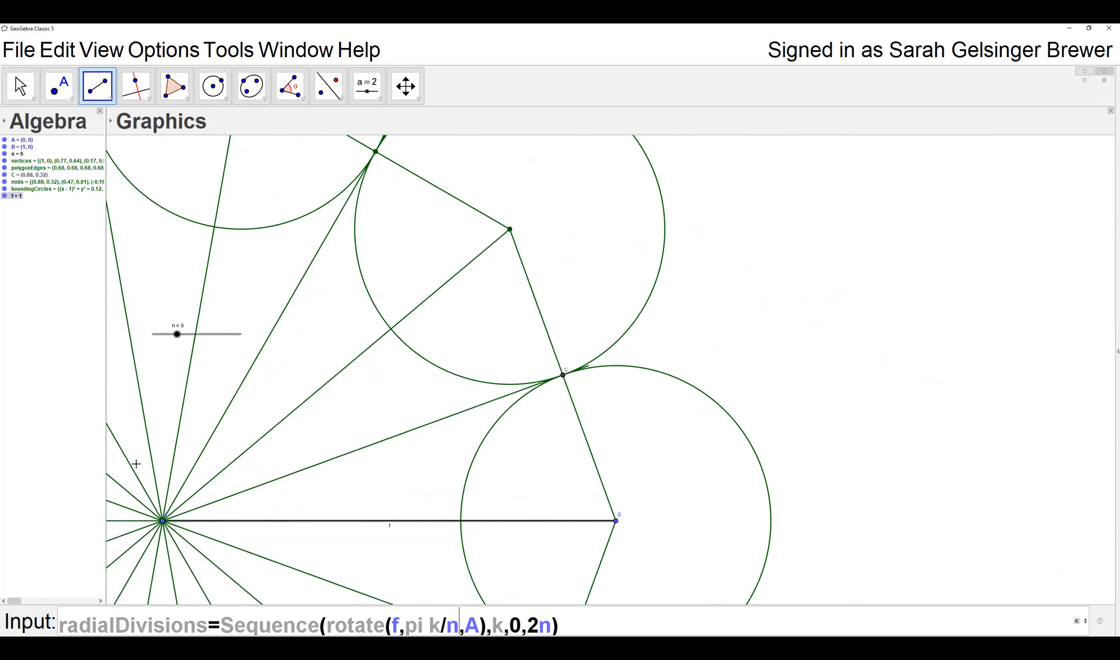
pyautogui.press('Return')
# Open the radialDivisions list for redefinition, copy its formula, and cancel without applying changes
pyautogui.click(18, 86)
pyautogui.moveTo(147, 280); pyautogui.dragTo(399, 245)
pyautogui.scroll(-1, 312, 376)
pyautogui.scroll(-2, 306, 383)
pyautogui.moveTo(272, 367); pyautogui.dragTo(395, 305)
pyautogui.scroll(-3, 395, 304)
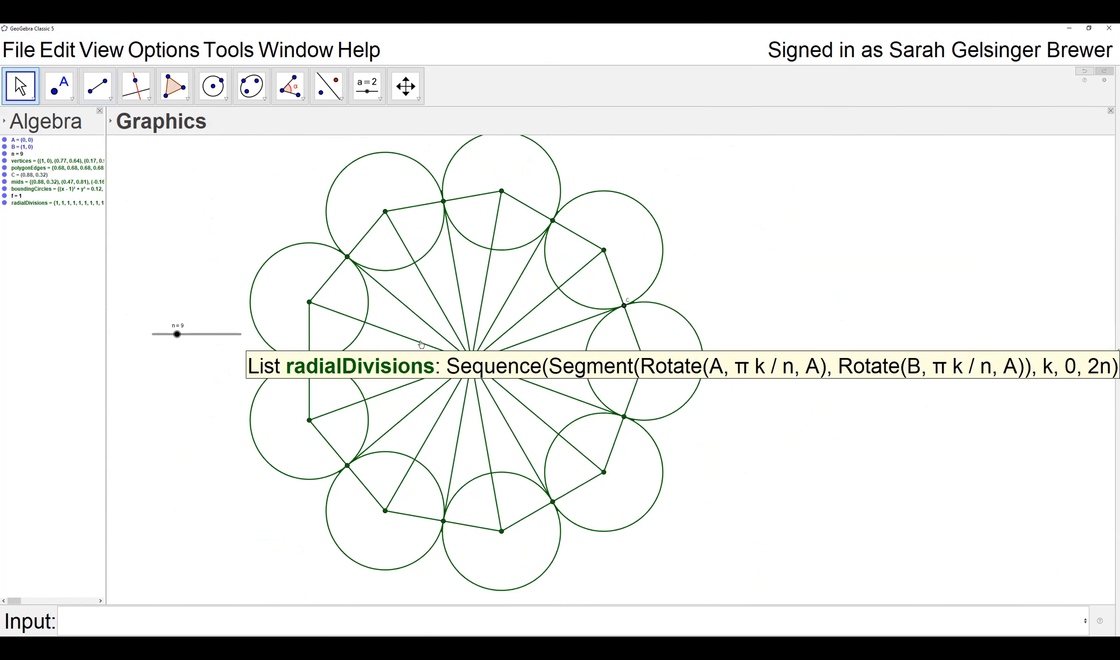
pyautogui.click(32, 203)
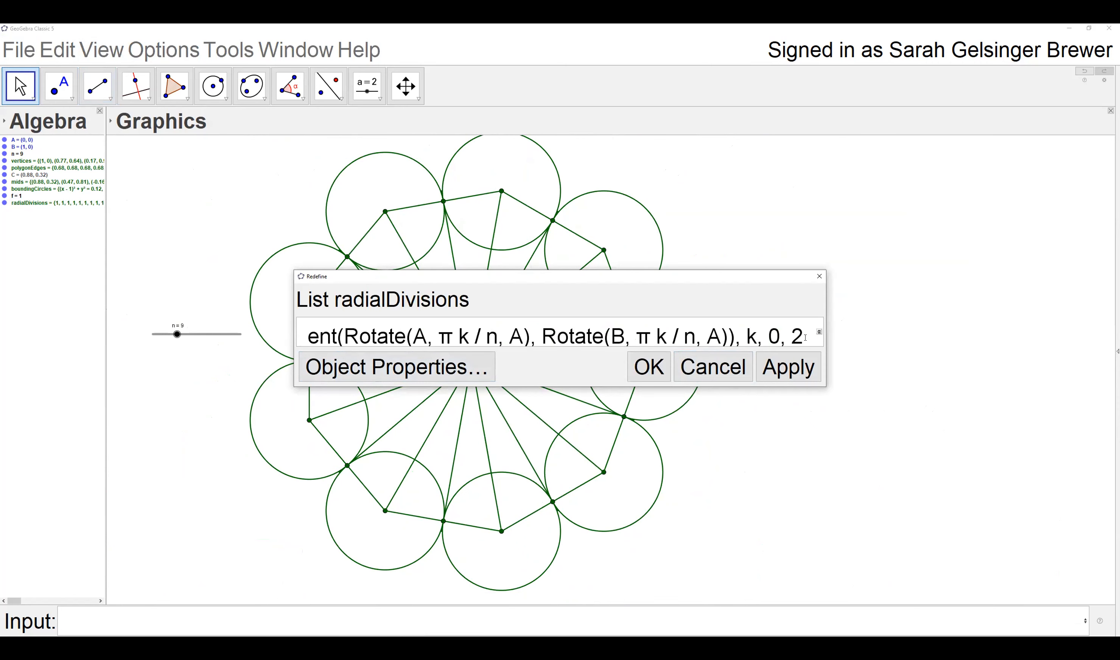
pyautogui.moveTo(806, 337); pyautogui.dragTo(281, 334)
pyautogui.hotkey('ctrl', 'c')
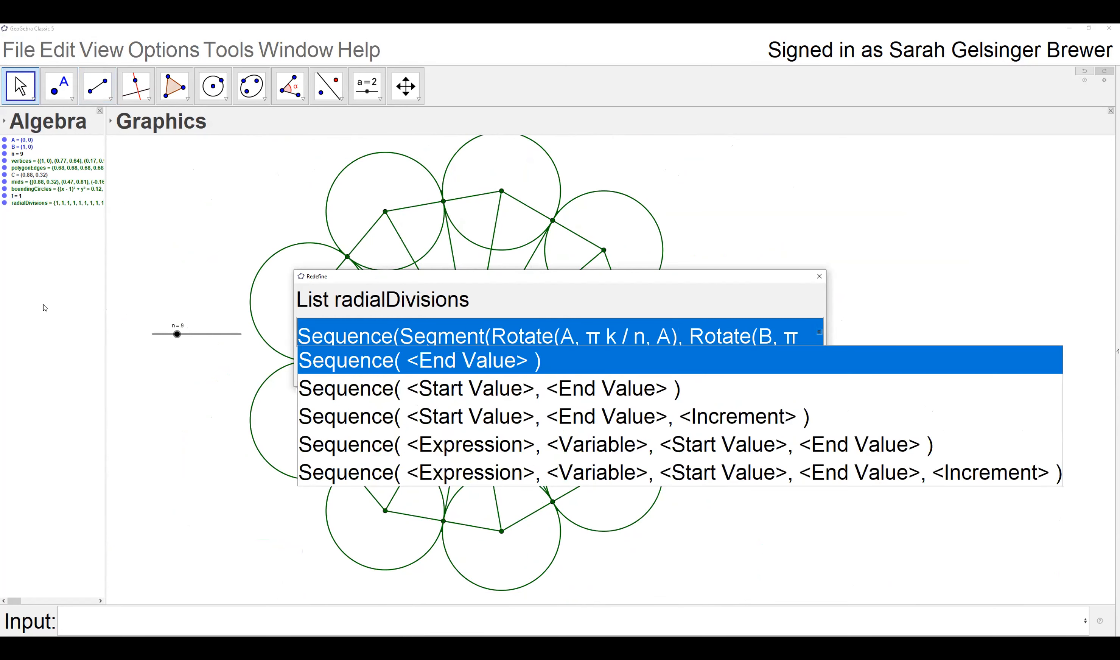
pyautogui.hotkey('ctrl', 'x')
pyautogui.hotkey('ctrl', 'a')
pyautogui.press('BackSpace')
pyautogui.click(732, 376)
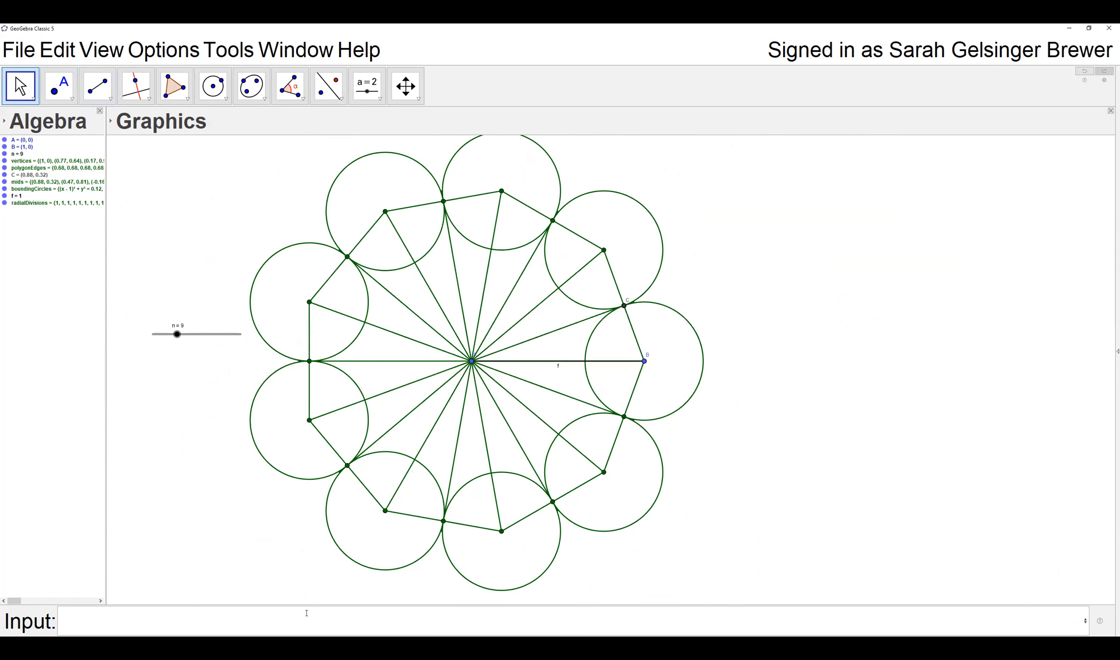
# Start a new definition of the existing list with radialDivisions=Sequence()
pyautogui.click(307, 613)
pyautogui.write('radialD')
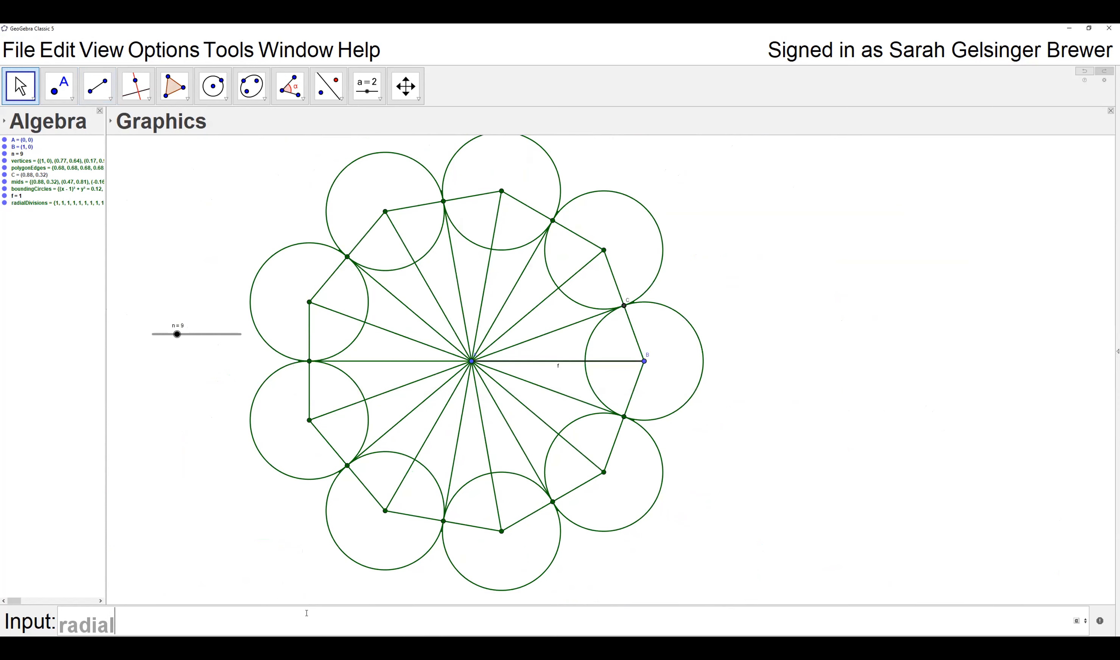
pyautogui.press('BackSpace')
pyautogui.press('BackSpace')
pyautogui.press('BackSpace')
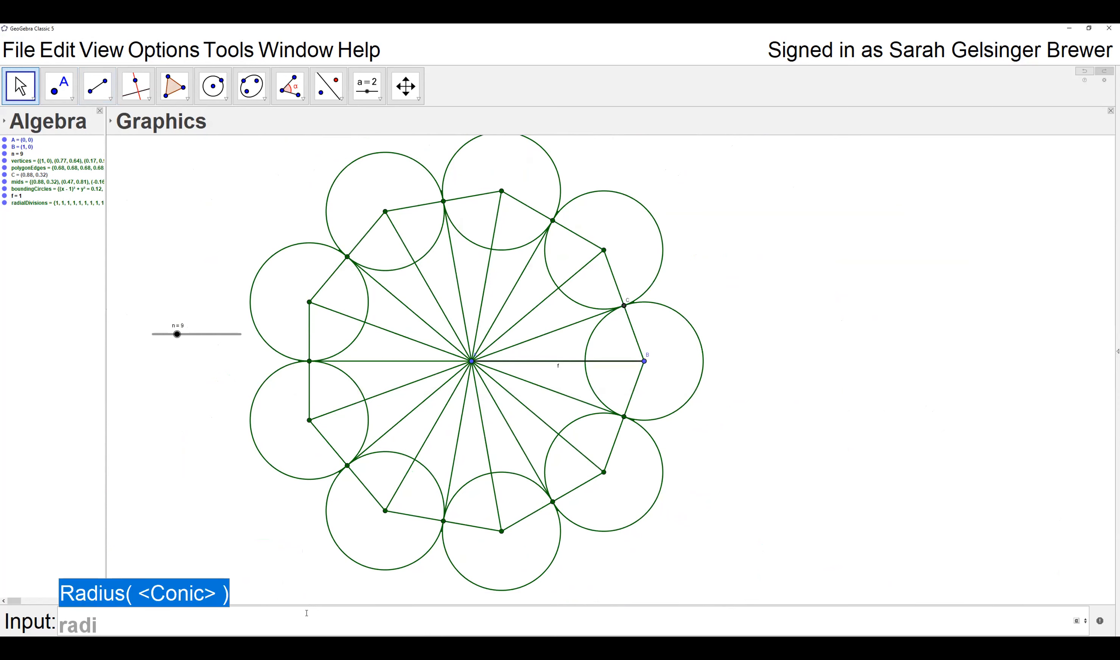
pyautogui.write('alDivisions=Sequence')
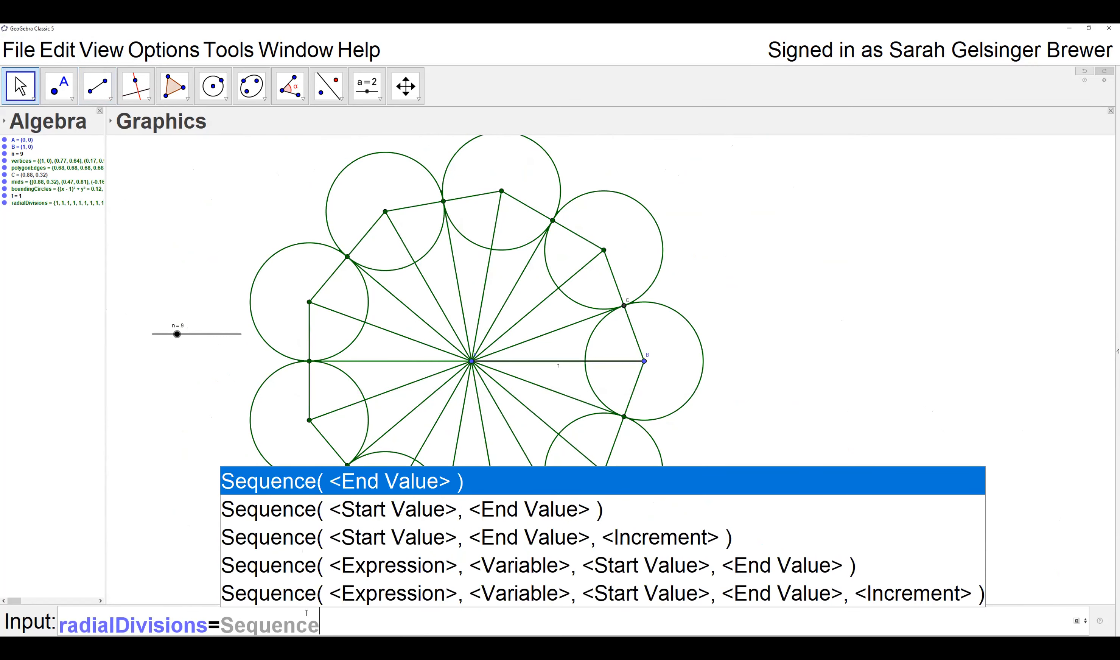
pyautogui.press('Escape')
pyautogui.write('(')
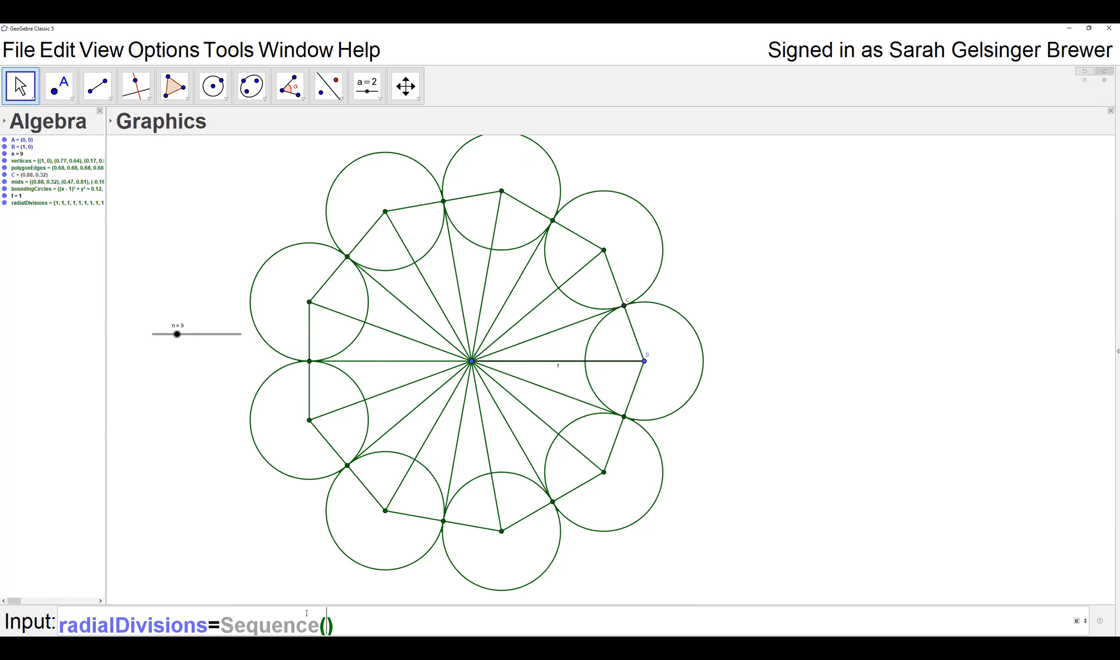
# Enter rotate(f,2πk/(2n)) as the expression inside the radialDivisions Sequence command
pyautogui.write('rotate')
pyautogui.press('Escape')
pyautogui.write('(f,')
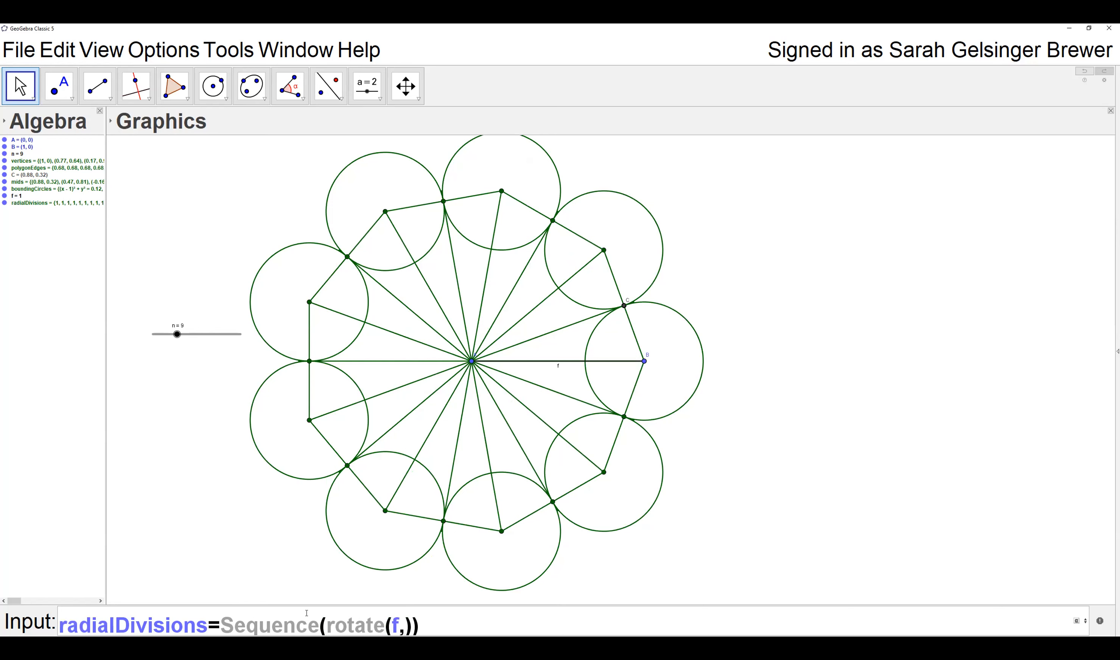
pyautogui.write('2')
pyautogui.click(1080, 623)
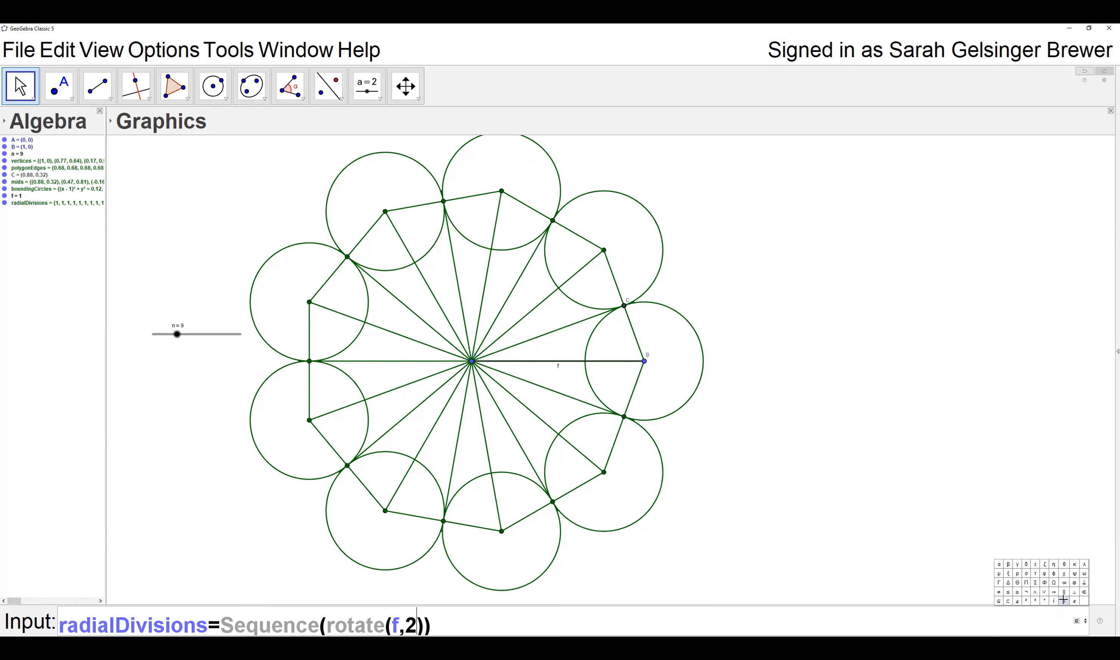
pyautogui.click(1062, 599)
pyautogui.write('k/(')
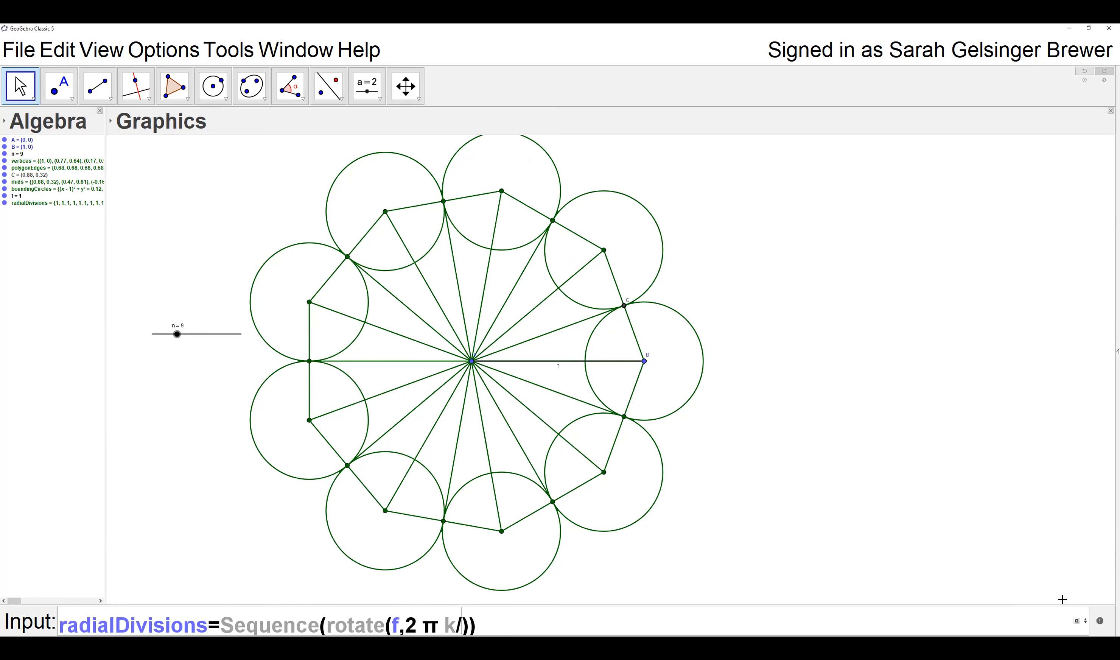
pyautogui.write('2n')
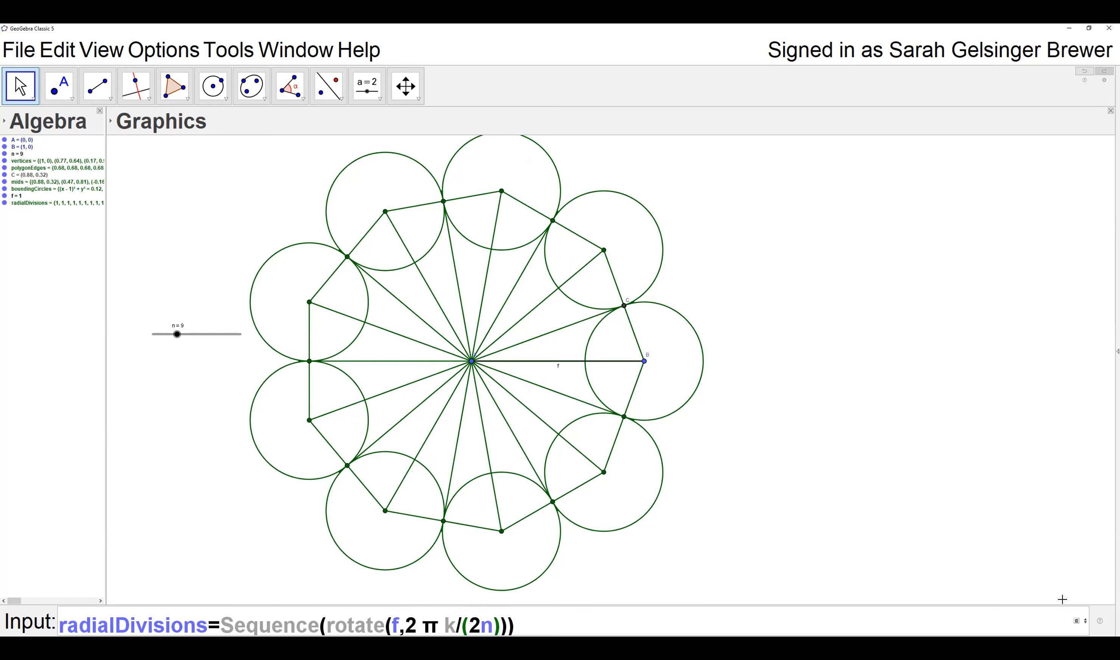
# Complete the formula with A as the rotation centre and the variable k running from 1 to 2n
pyautogui.write(',A')
pyautogui.press('Right')
pyautogui.write(',k,')
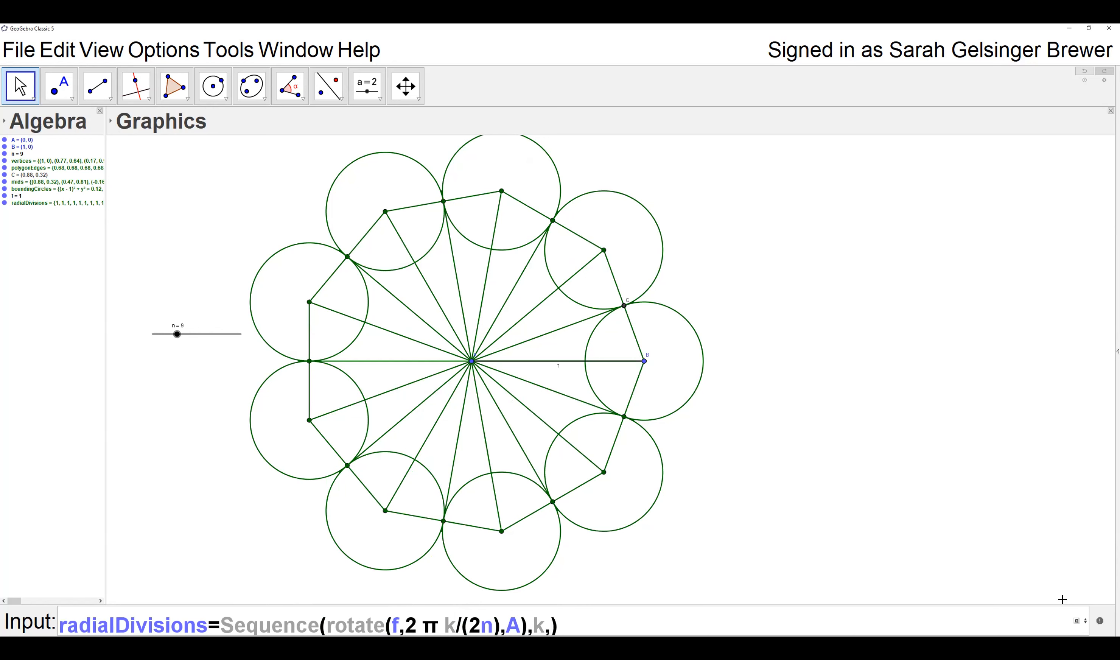
pyautogui.write('1,2n')
# Check the parts of the rotation angle 2πk/(2n) in the formula and commit the new radialDivisions definition
pyautogui.doubleClick(411, 625)
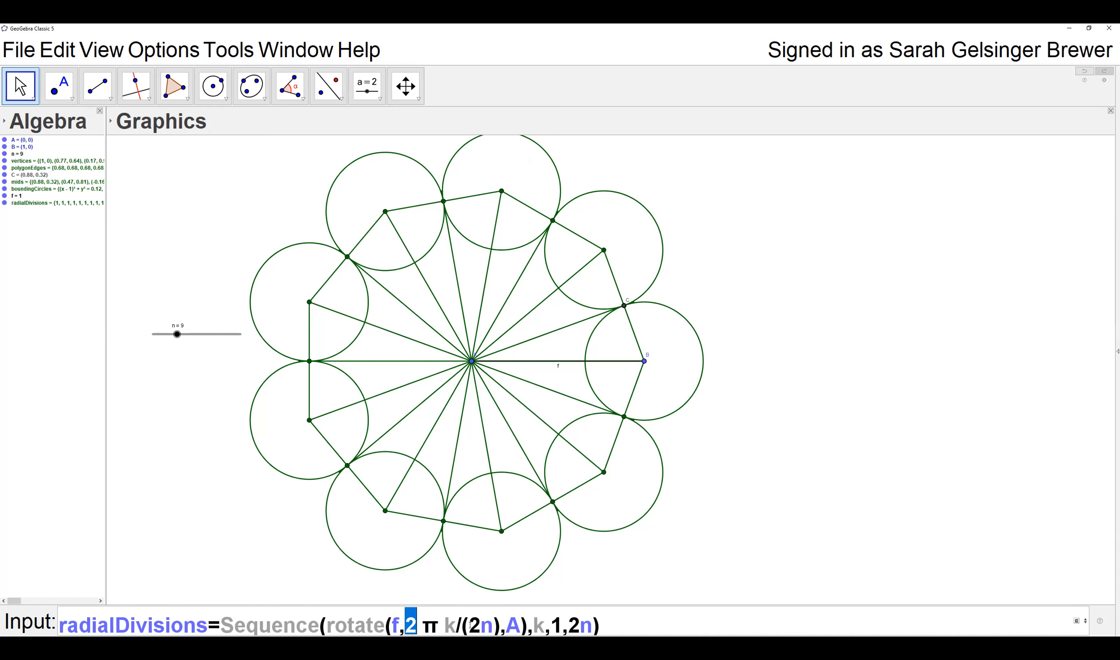
pyautogui.moveTo(468, 626); pyautogui.dragTo(480, 626)
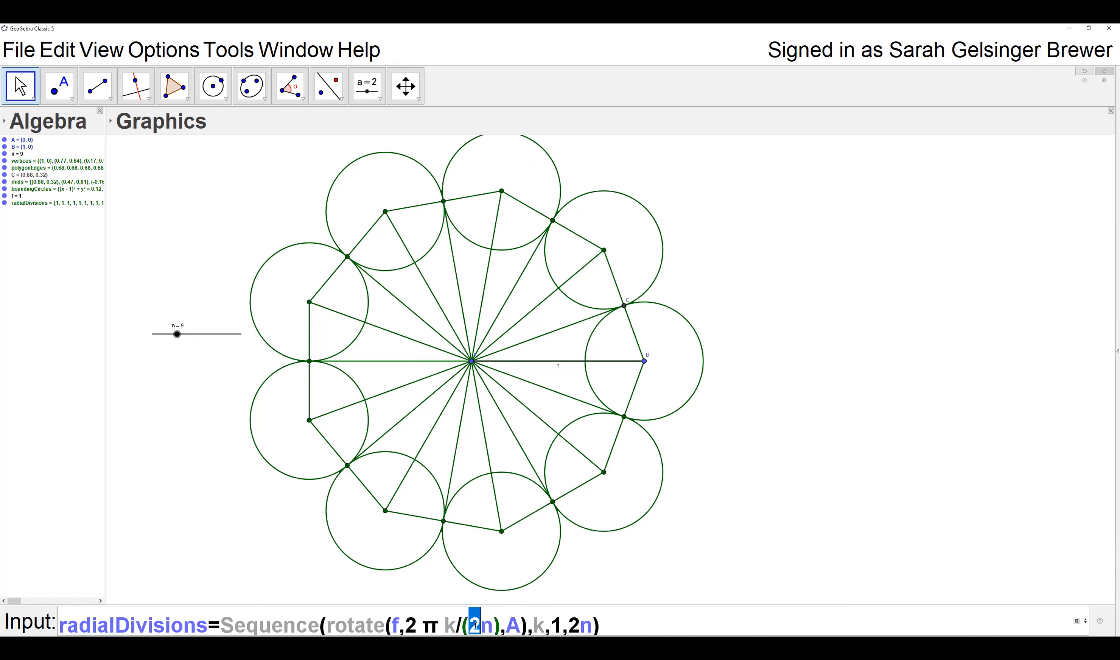
pyautogui.doubleClick(413, 625)
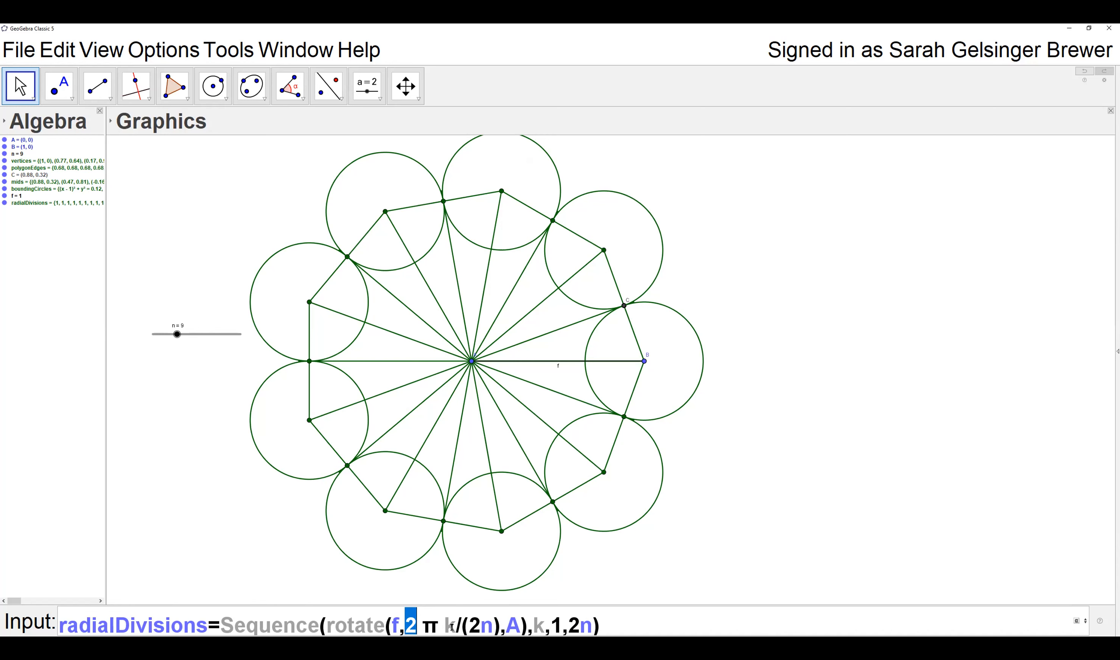
pyautogui.doubleClick(472, 626)
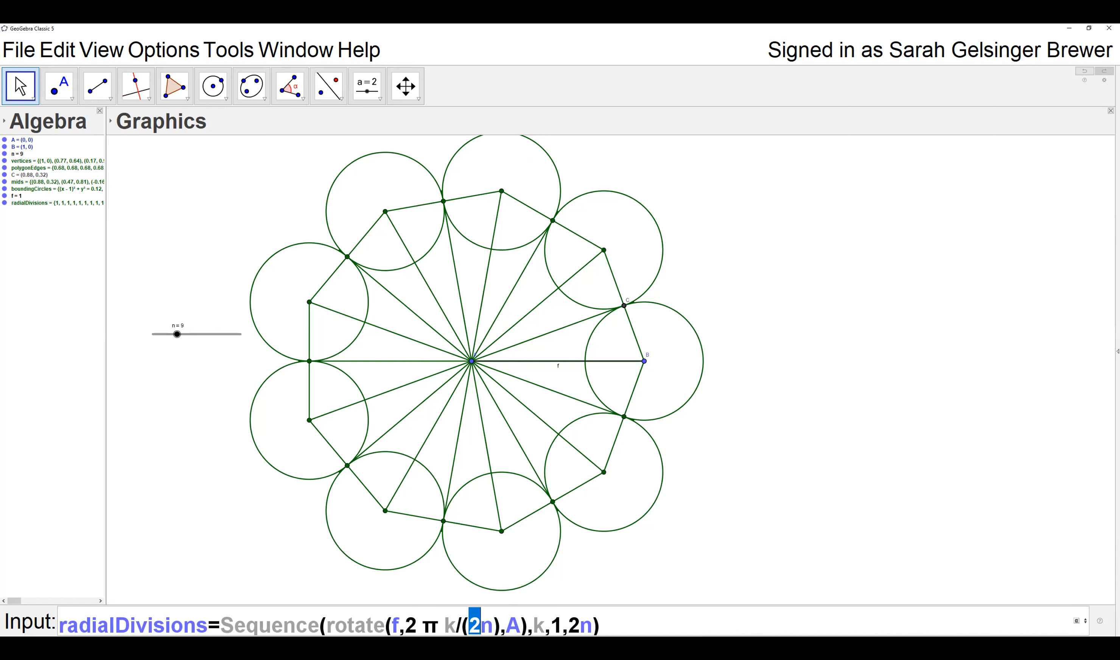
pyautogui.click(438, 624)
pyautogui.doubleClick(426, 624)
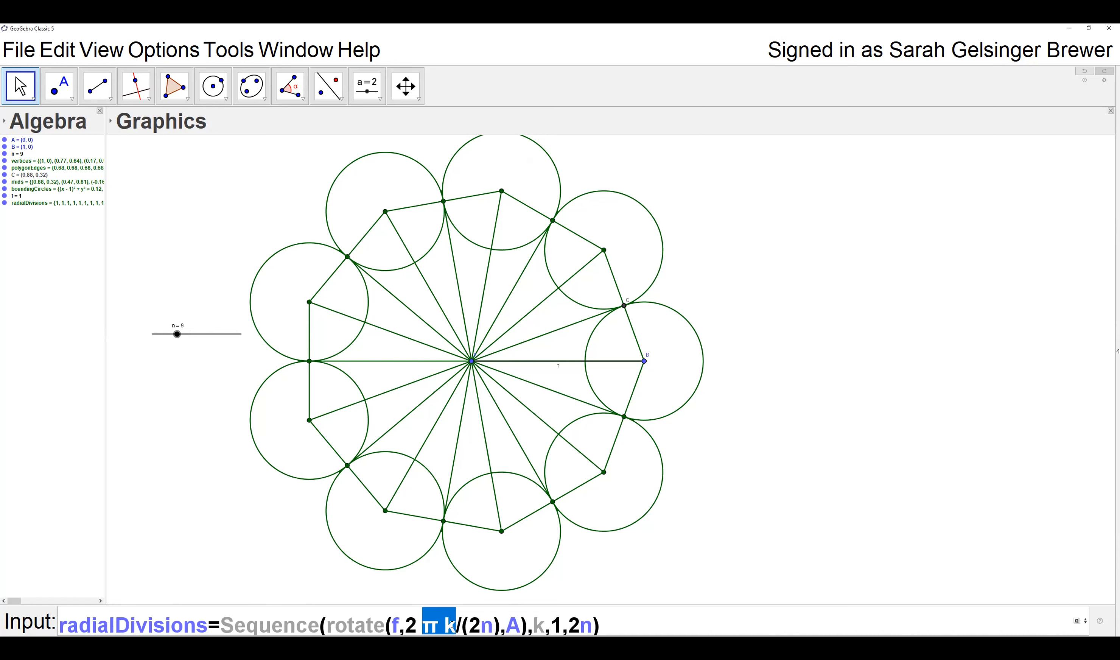
pyautogui.doubleClick(485, 627)
pyautogui.click(443, 626)
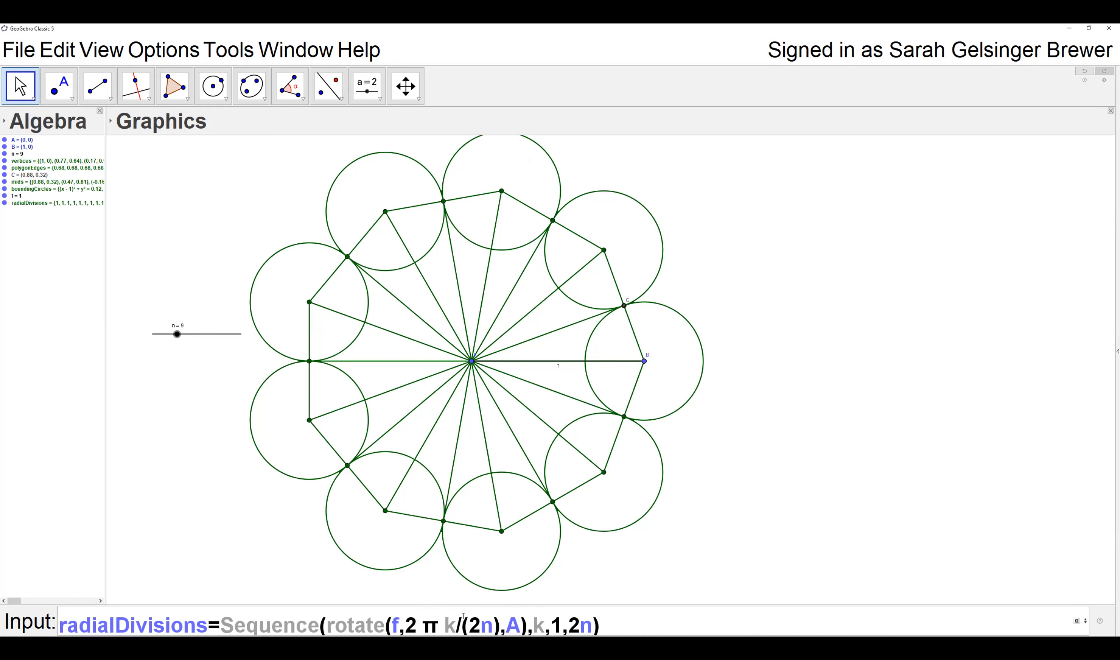
pyautogui.moveTo(468, 626); pyautogui.dragTo(493, 627)
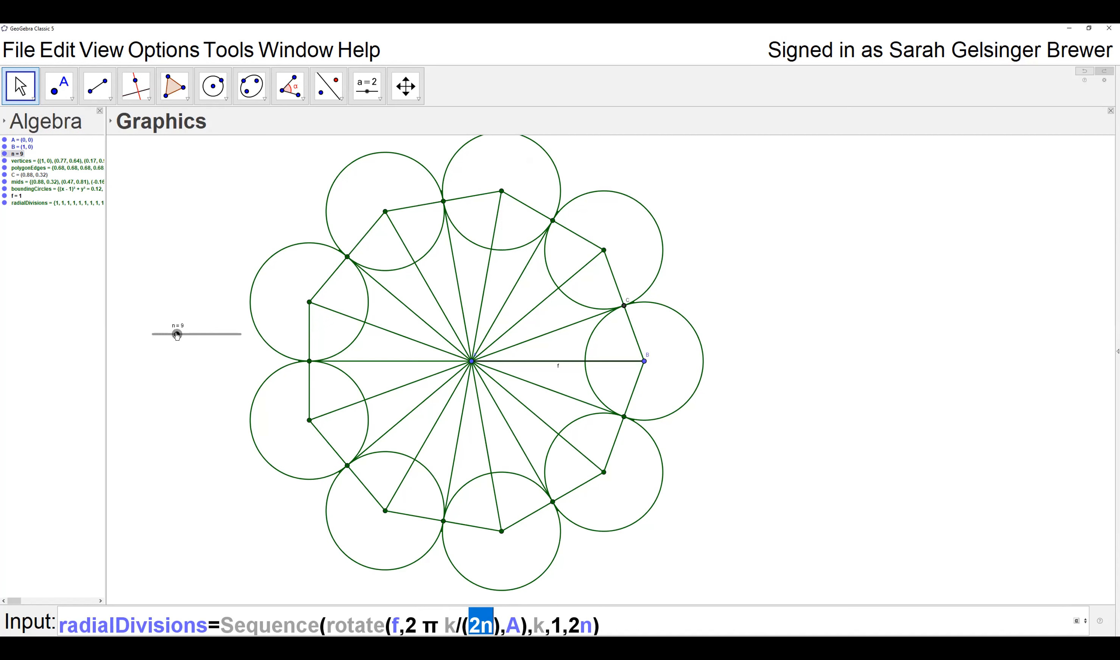
pyautogui.press('Return')
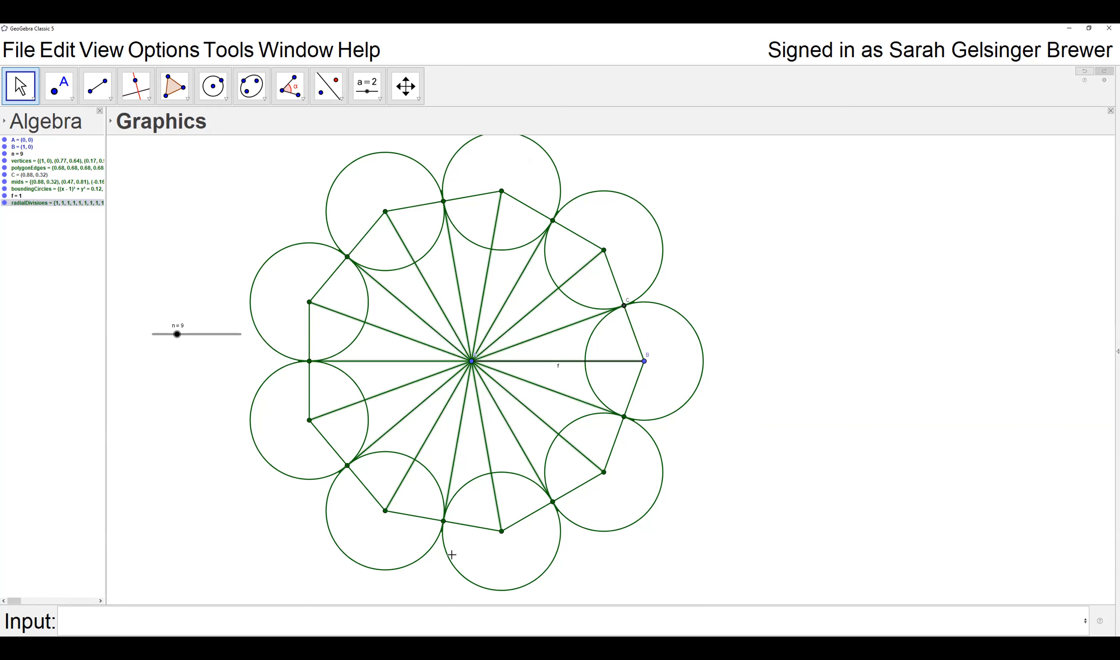
# Redefine the radialDivisions list, replacing Rotate(A, 2πk/(2n), A) with A as the first argument of Segment
pyautogui.click(132, 623)
pyautogui.doubleClick(19, 202)
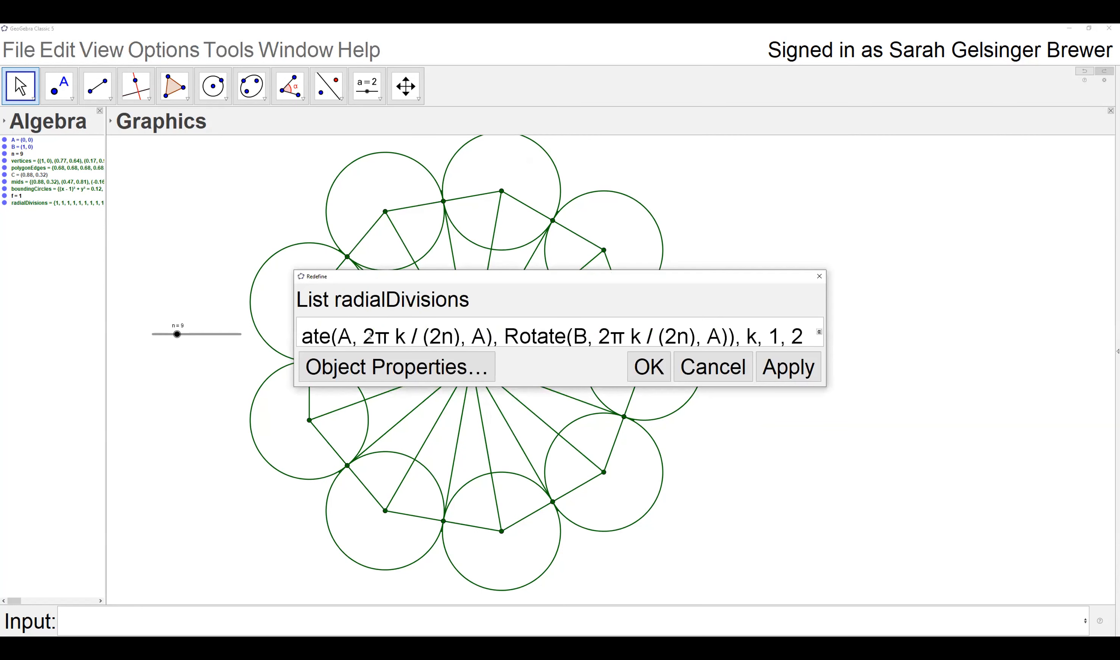
pyautogui.moveTo(595, 324); pyautogui.dragTo(298, 335)
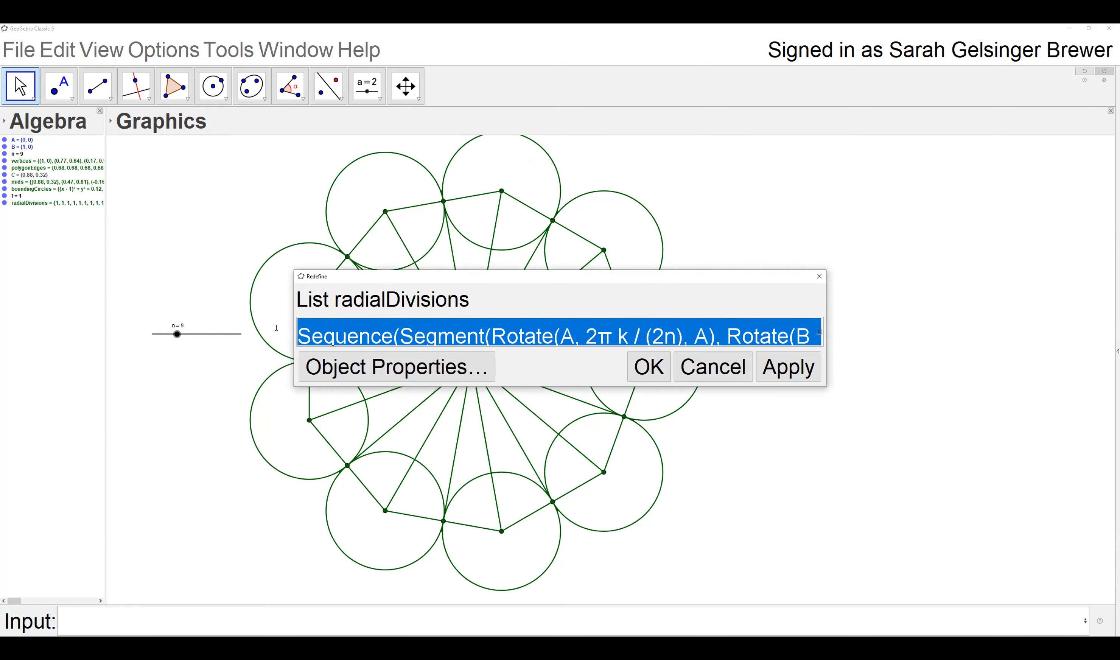
pyautogui.click(360, 336)
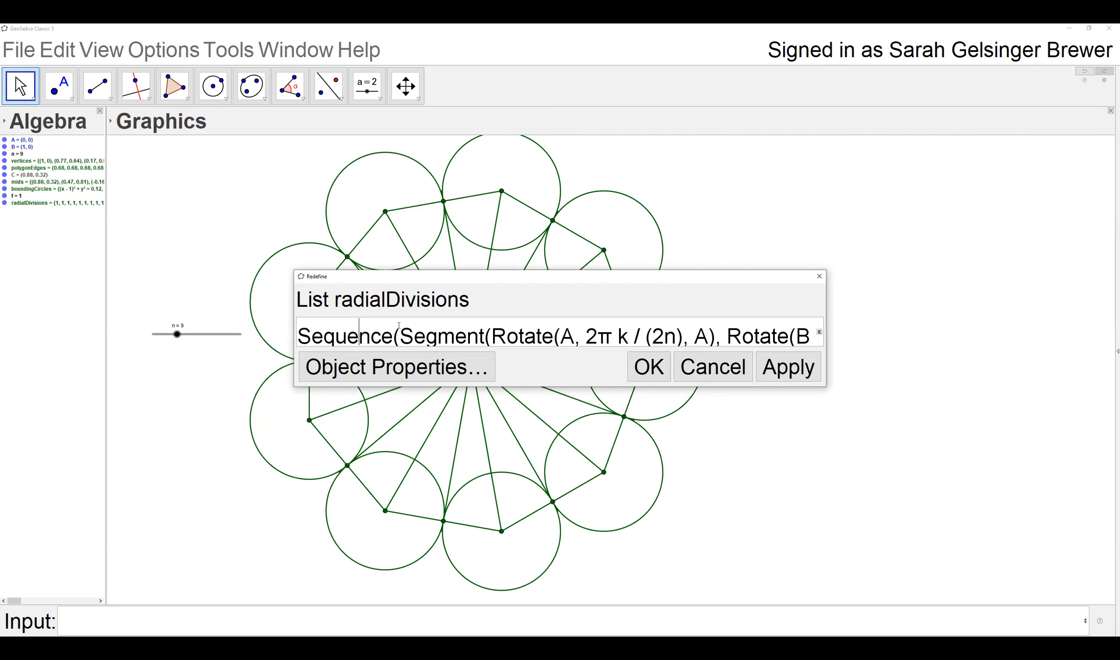
pyautogui.moveTo(377, 330); pyautogui.dragTo(228, 331)
pyautogui.click(579, 336)
pyautogui.click(491, 336)
pyautogui.moveTo(491, 336); pyautogui.dragTo(564, 336)
pyautogui.click(510, 336)
pyautogui.click(420, 334)
pyautogui.moveTo(393, 331); pyautogui.dragTo(297, 334)
pyautogui.click(519, 336)
pyautogui.moveTo(493, 336); pyautogui.dragTo(712, 342)
pyautogui.write('A,')
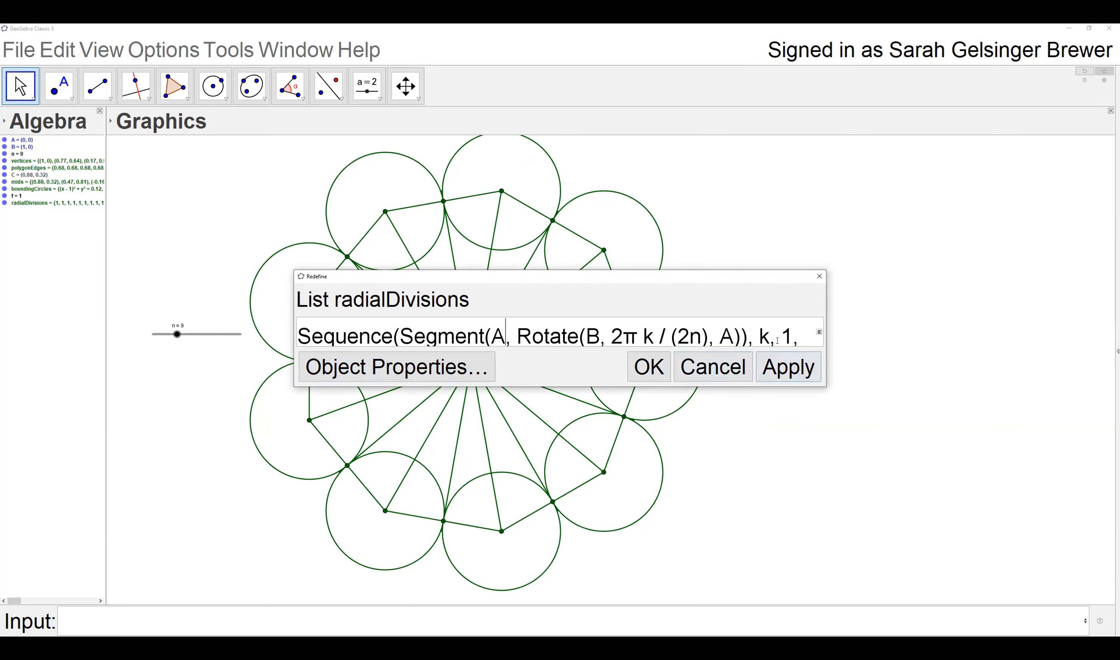
pyautogui.click(788, 368)
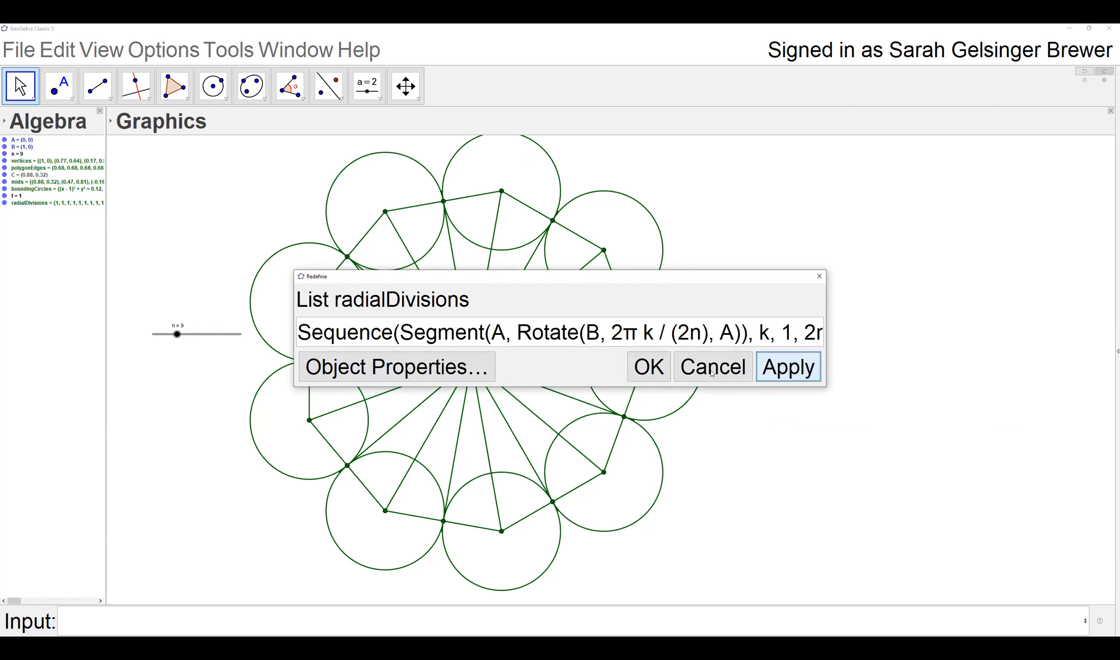
pyautogui.click(639, 367)
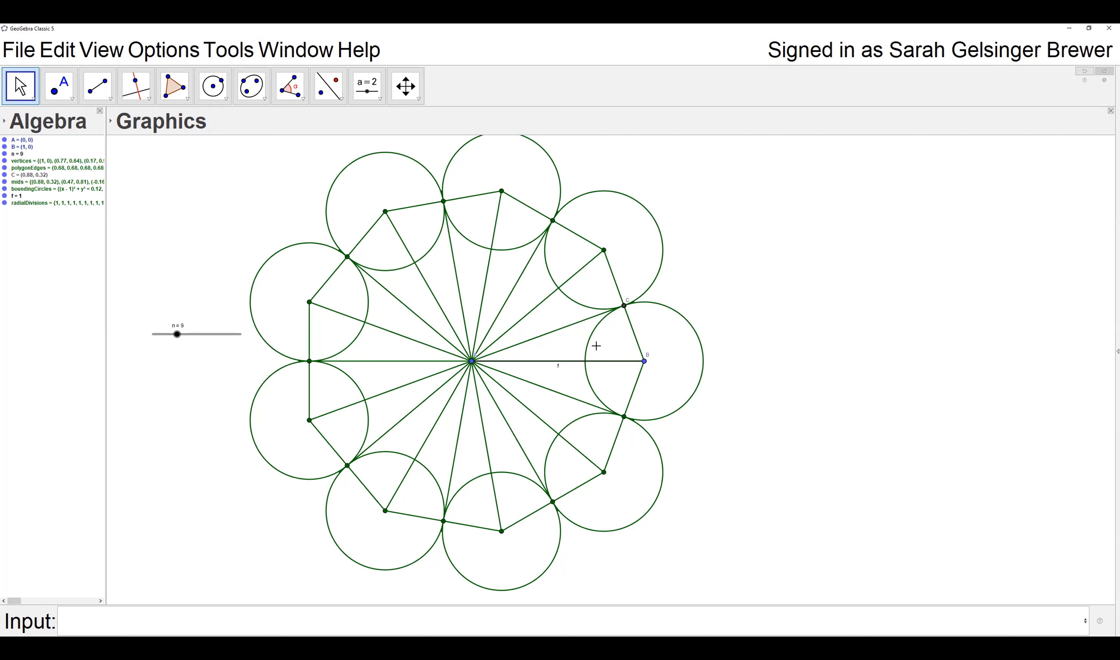
# Begin a new circle definition c=circle(A,) centred on point A
pyautogui.click(414, 619)
pyautogui.write('c=circle(A,')
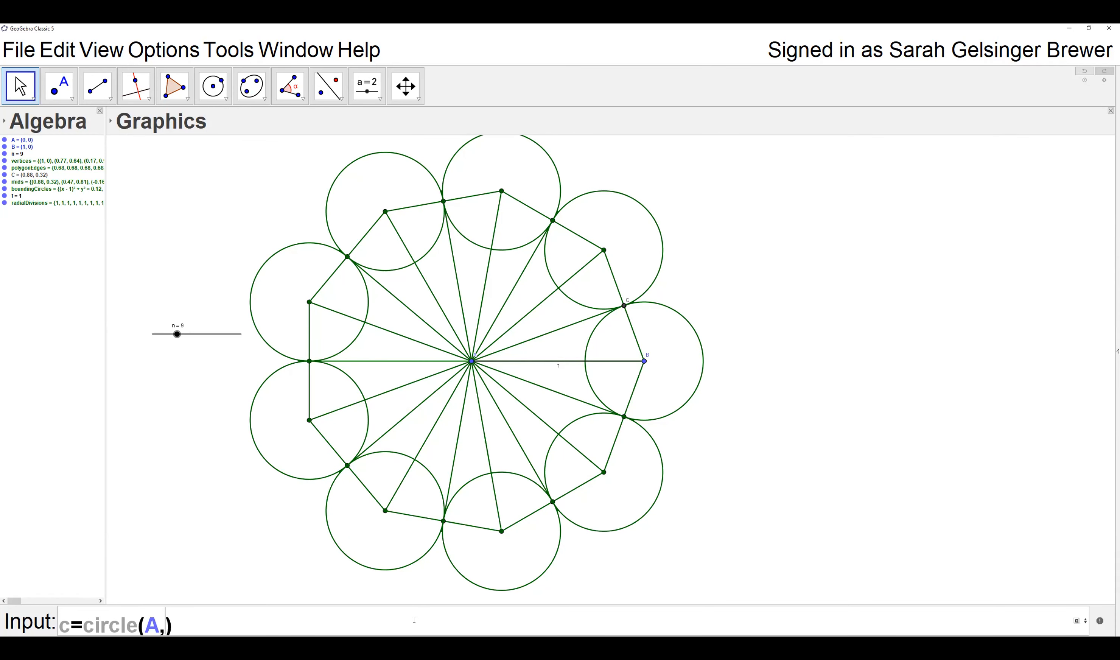
pyautogui.write('element')
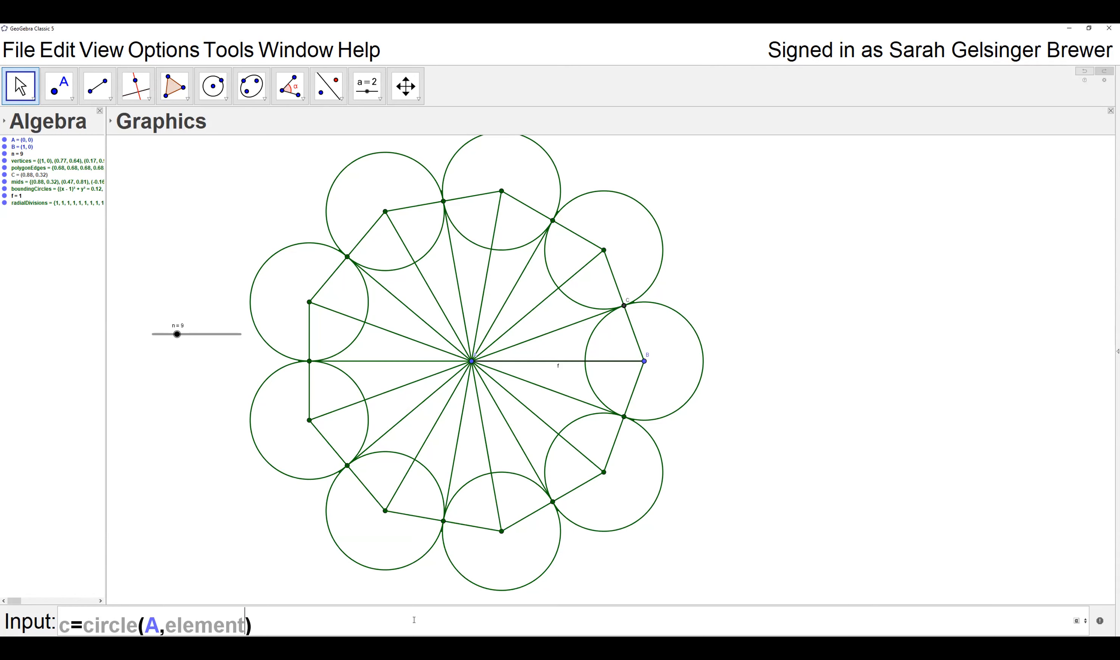
pyautogui.press('BackSpace')
pyautogui.press('BackSpace')
pyautogui.press('BackSpace')
pyautogui.press('BackSpace')
pyautogui.press('BackSpace')
pyautogui.press('BackSpace')
pyautogui.press('BackSpace')
# Add intersect(element(),element()) as the second argument of the circle command, leaving both element commands empty
pyautogui.write('intersect')
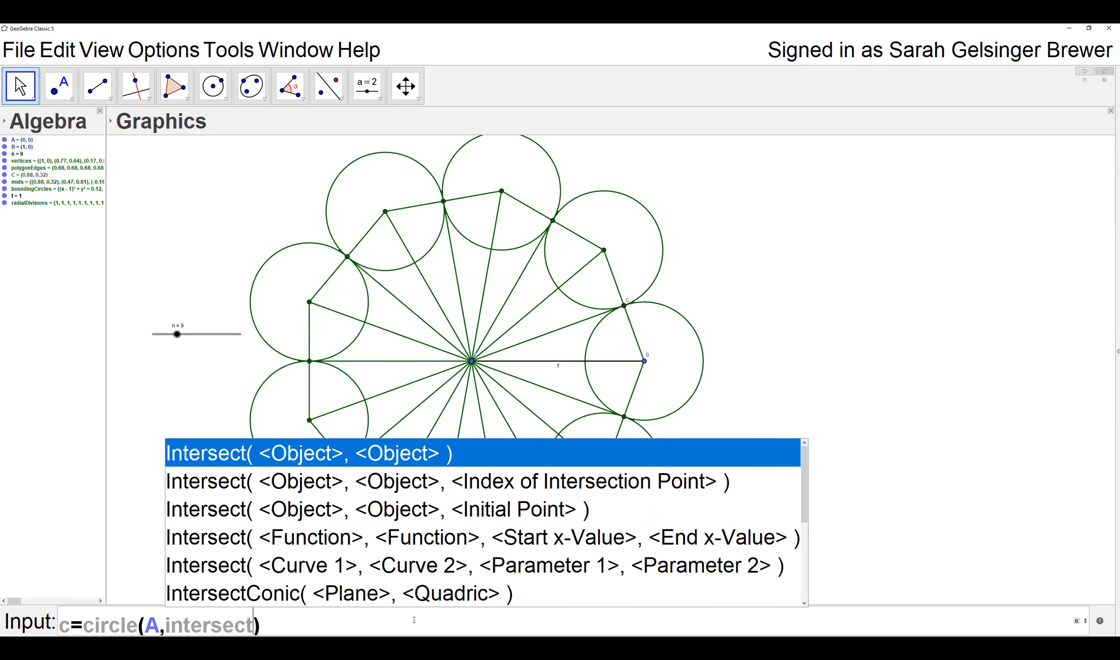
pyautogui.write('(')
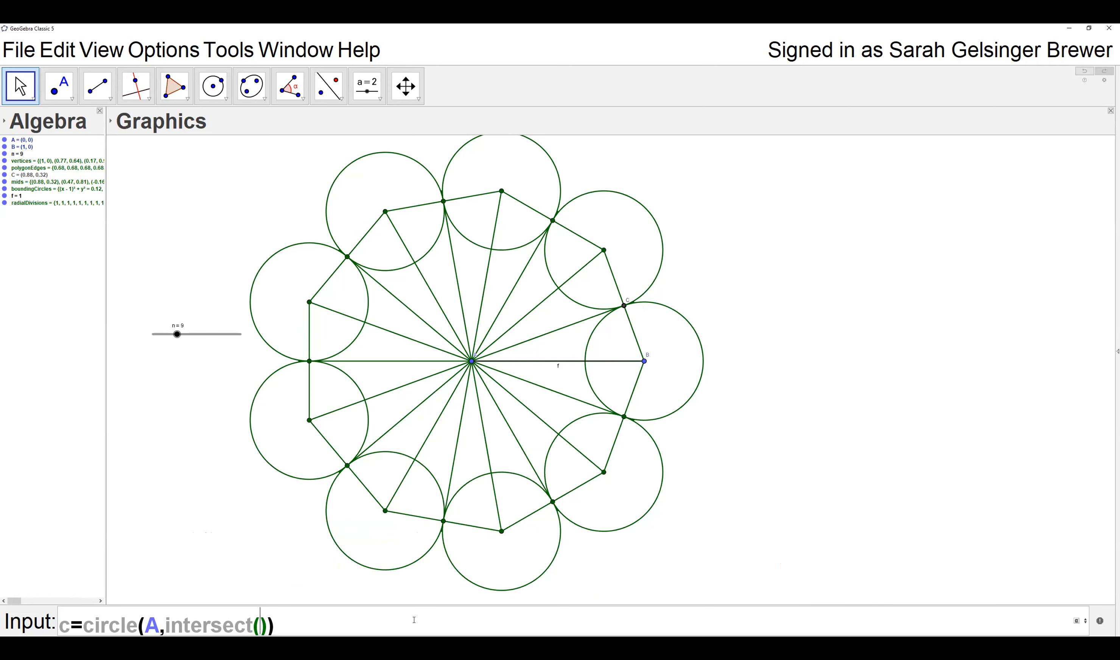
pyautogui.write('element')
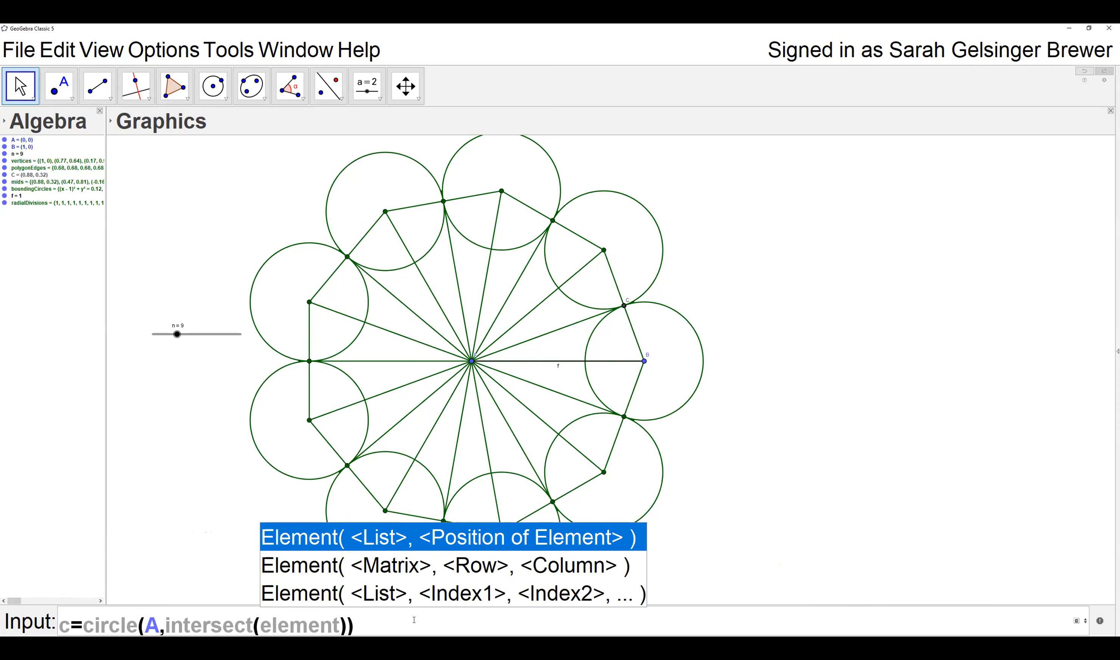
pyautogui.write('(),e')
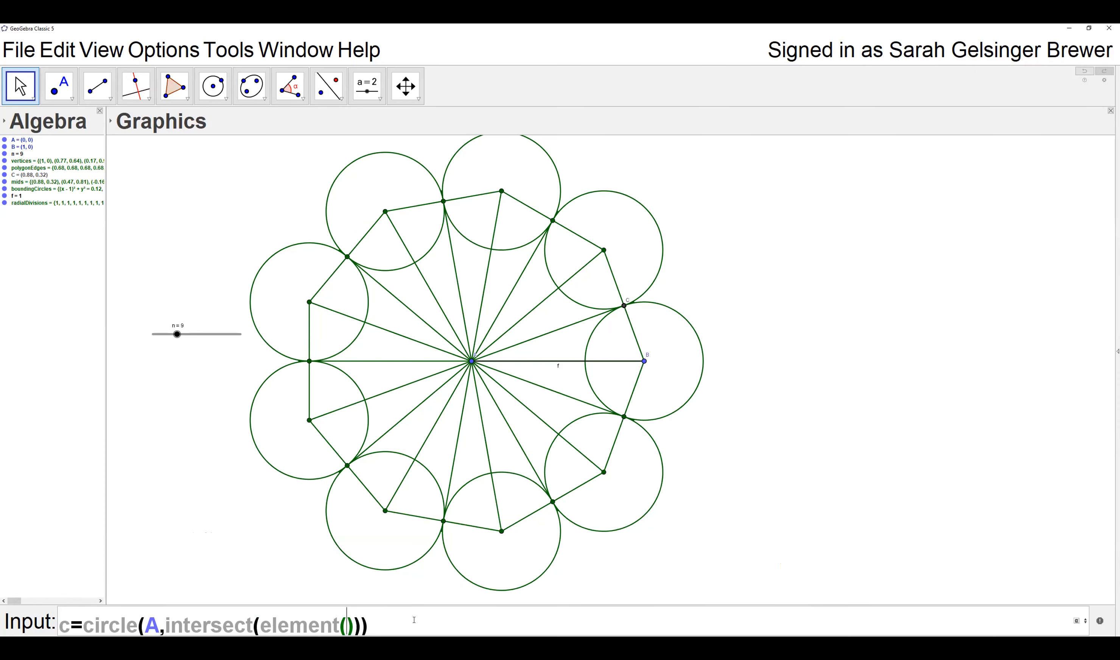
pyautogui.write('lement(')
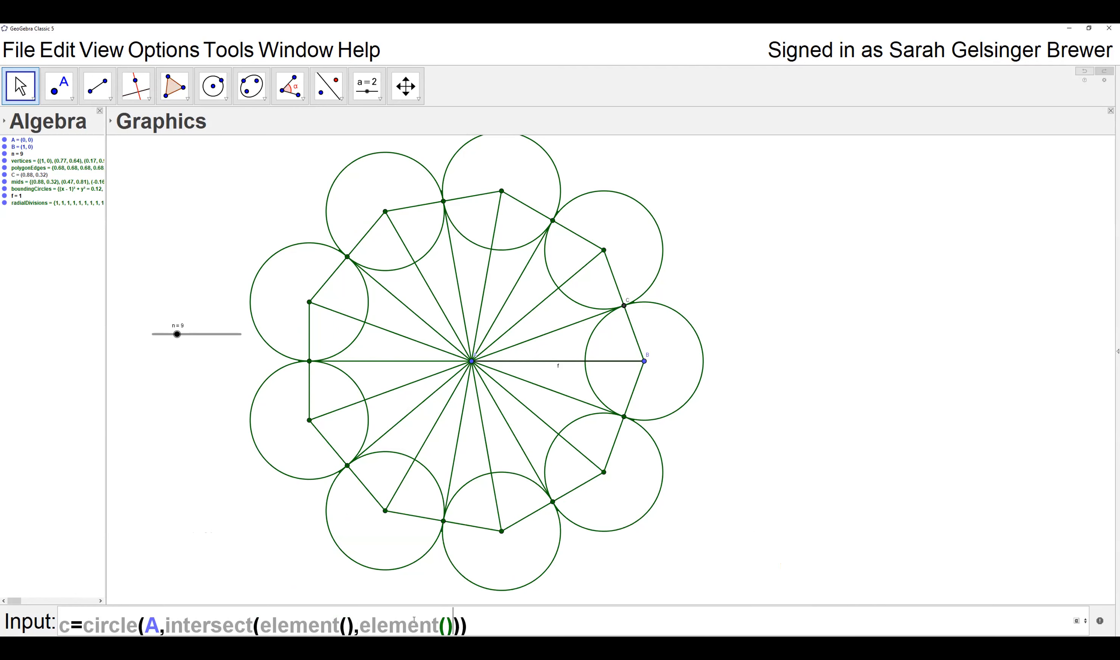
# Fill the first element command with radialDivisions,1
pyautogui.click(347, 627)
pyautogui.write('radia')
pyautogui.write('lDivision')
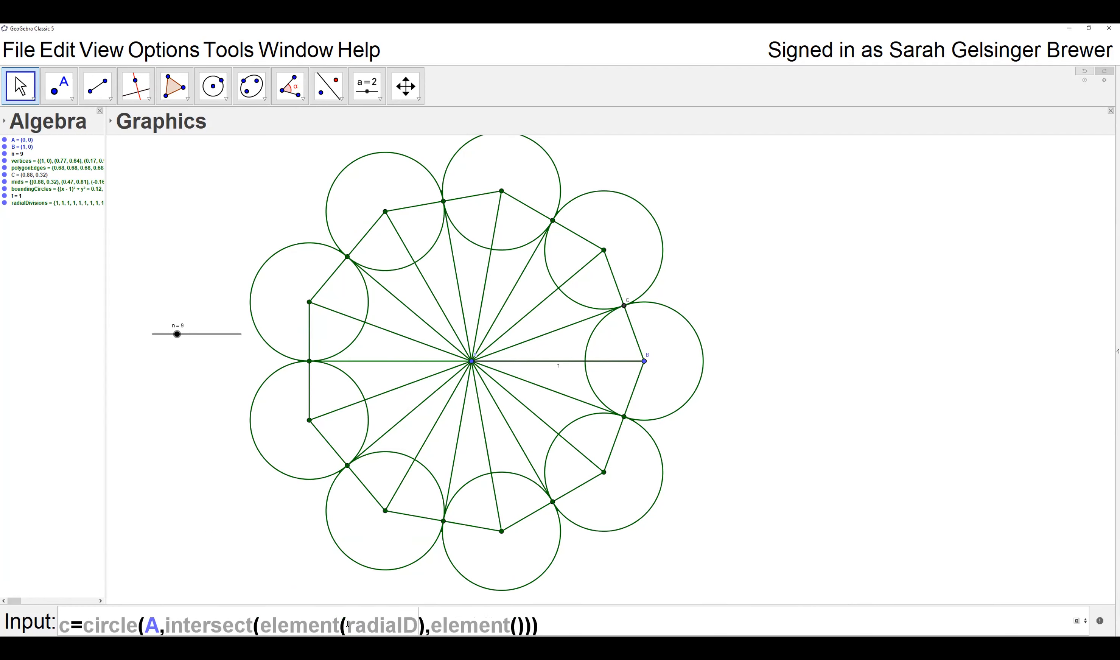
pyautogui.write('s,')
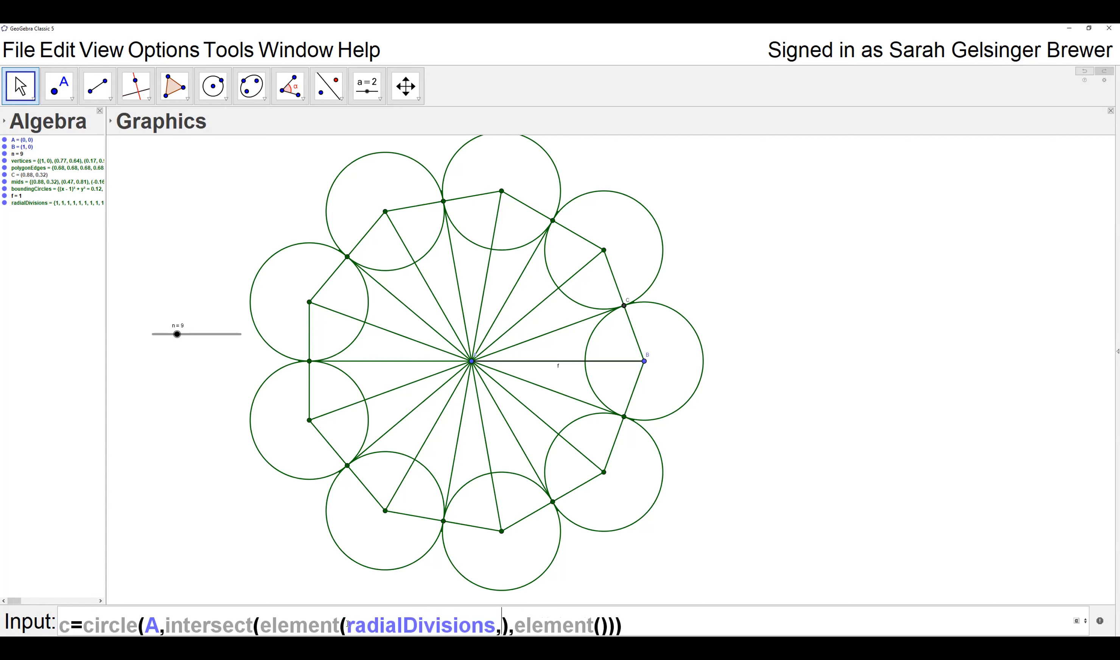
pyautogui.write('1')
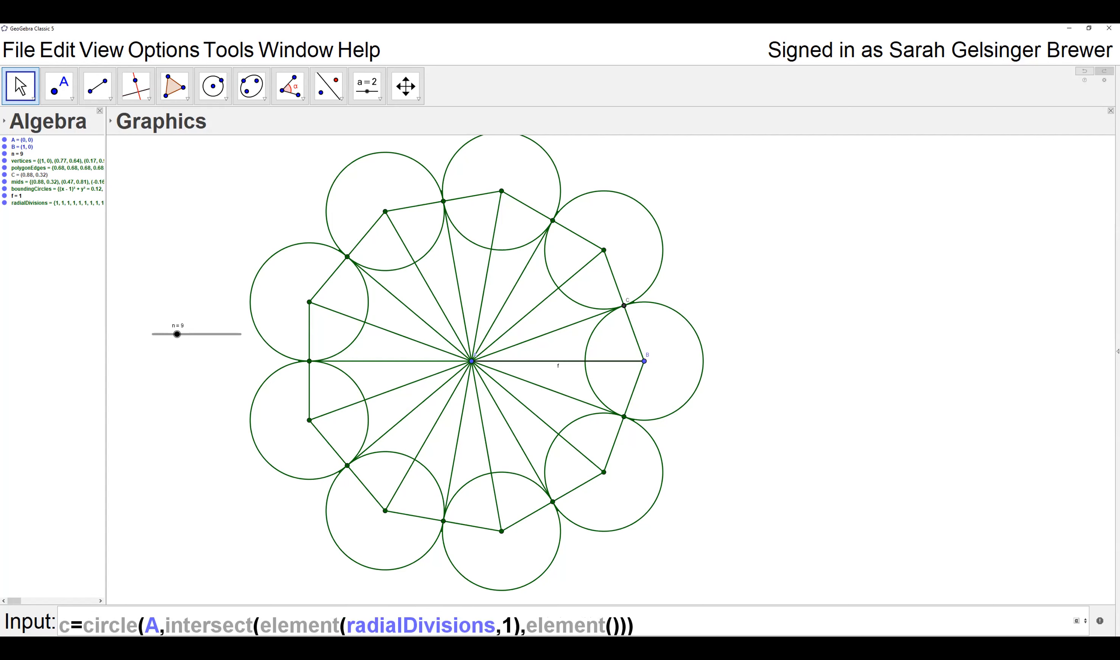
# Fill the second element command with boundingCircles,1
pyautogui.click(610, 623)
pyautogui.write('bounding')
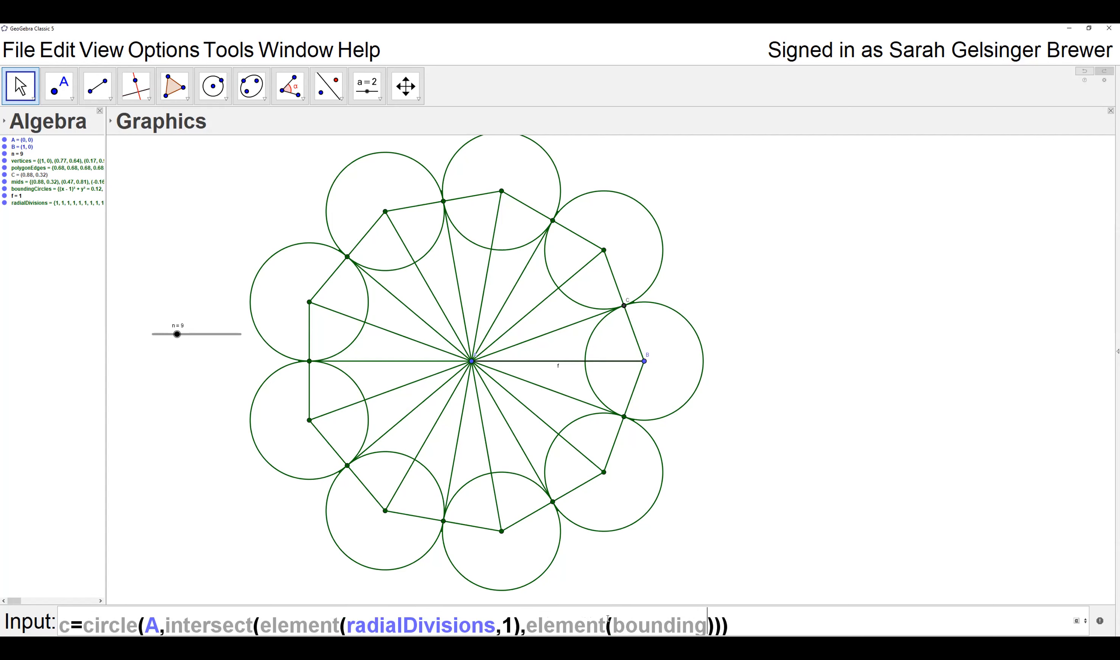
pyautogui.write('Circles')
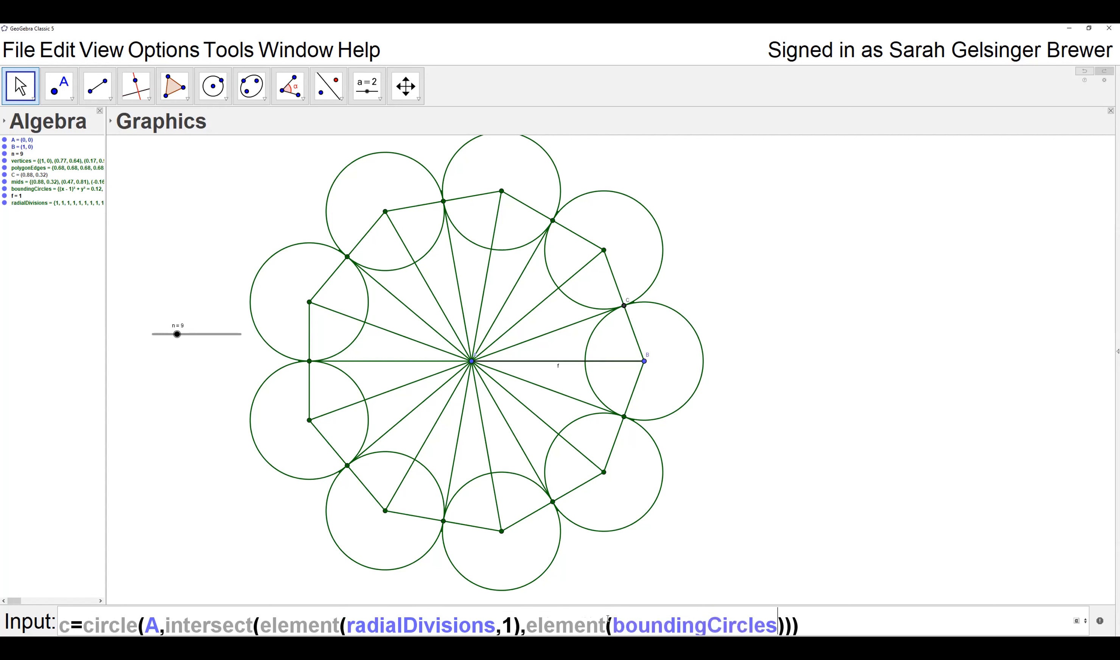
pyautogui.write(',1')
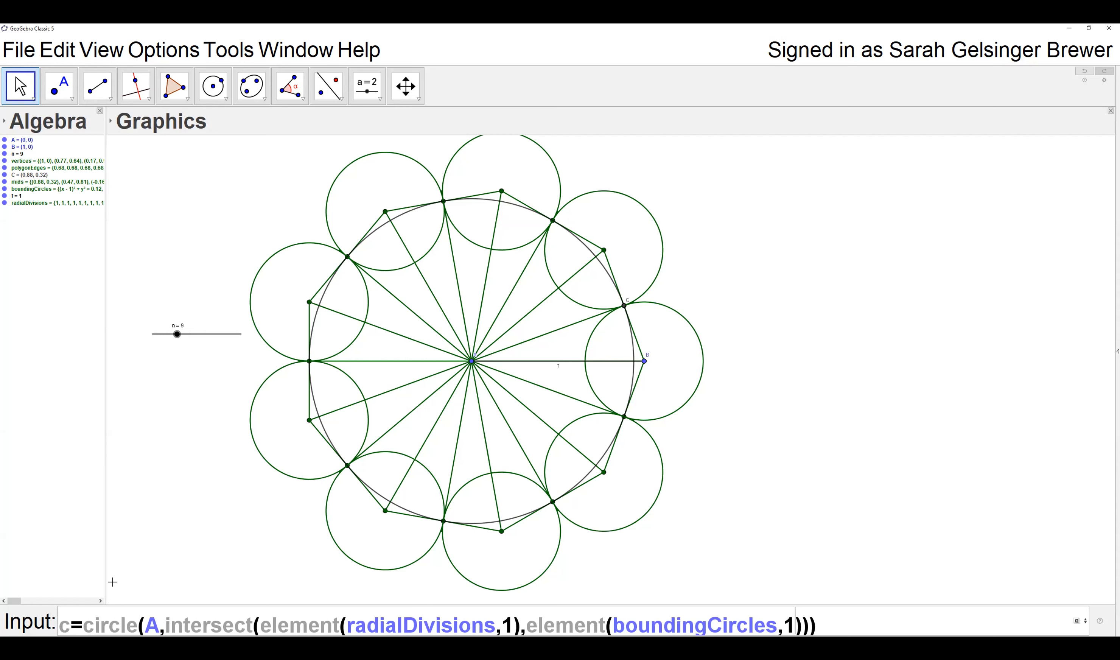
# Examine the centre A and the intersect argument in the circle definition
pyautogui.doubleClick(150, 625)
pyautogui.moveTo(166, 627); pyautogui.dragTo(807, 625)
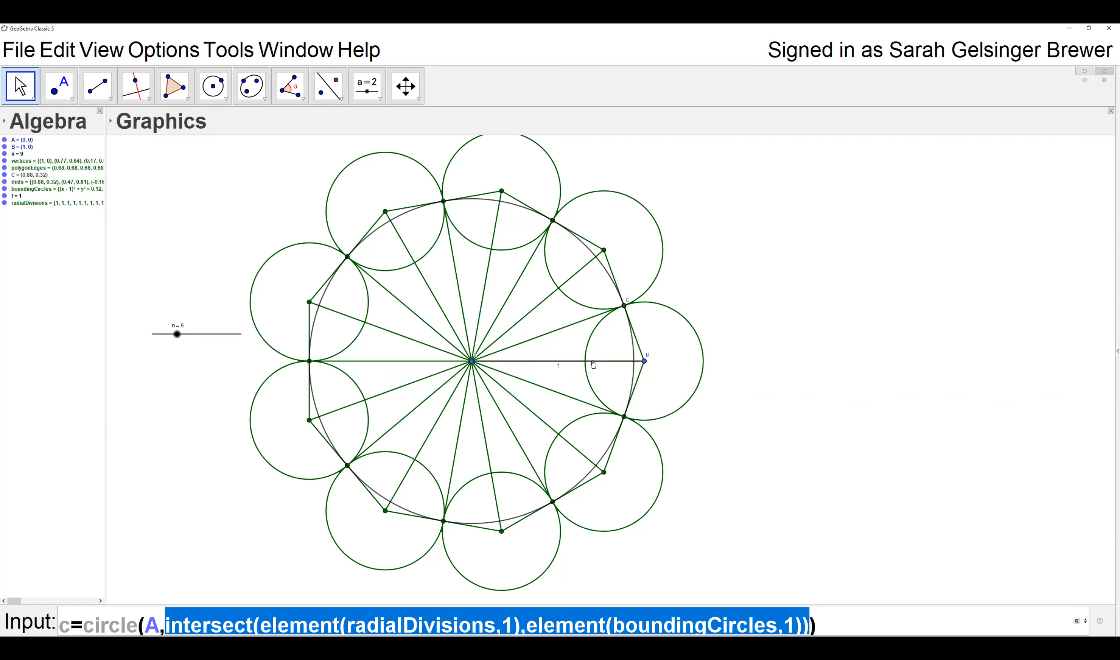
pyautogui.moveTo(169, 627); pyautogui.dragTo(253, 626)
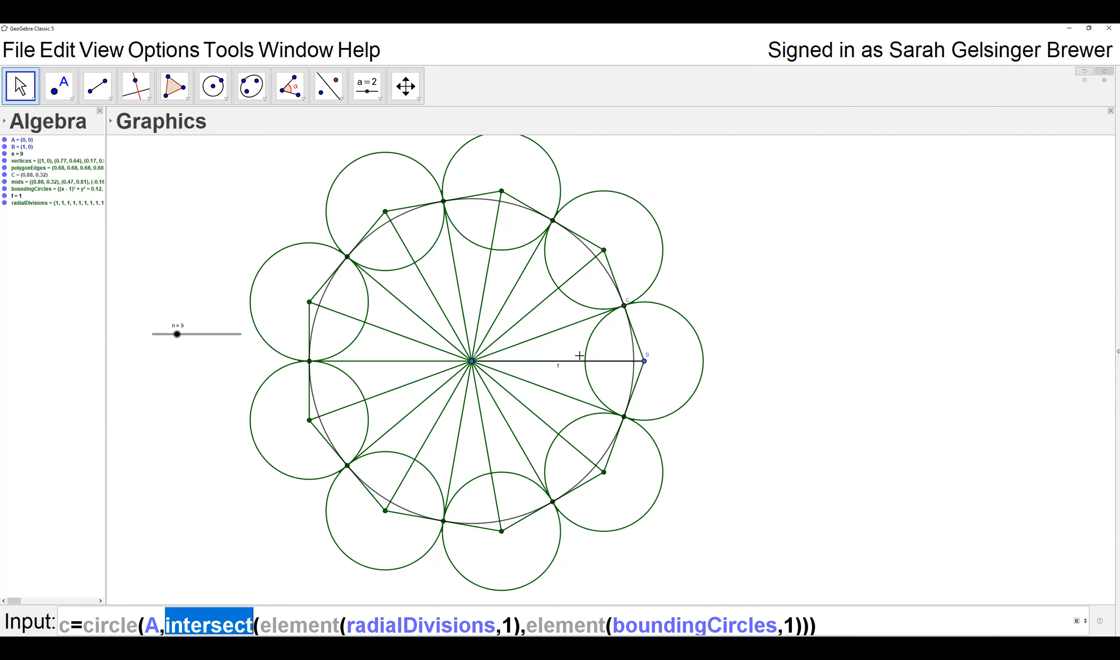
pyautogui.click(245, 624)
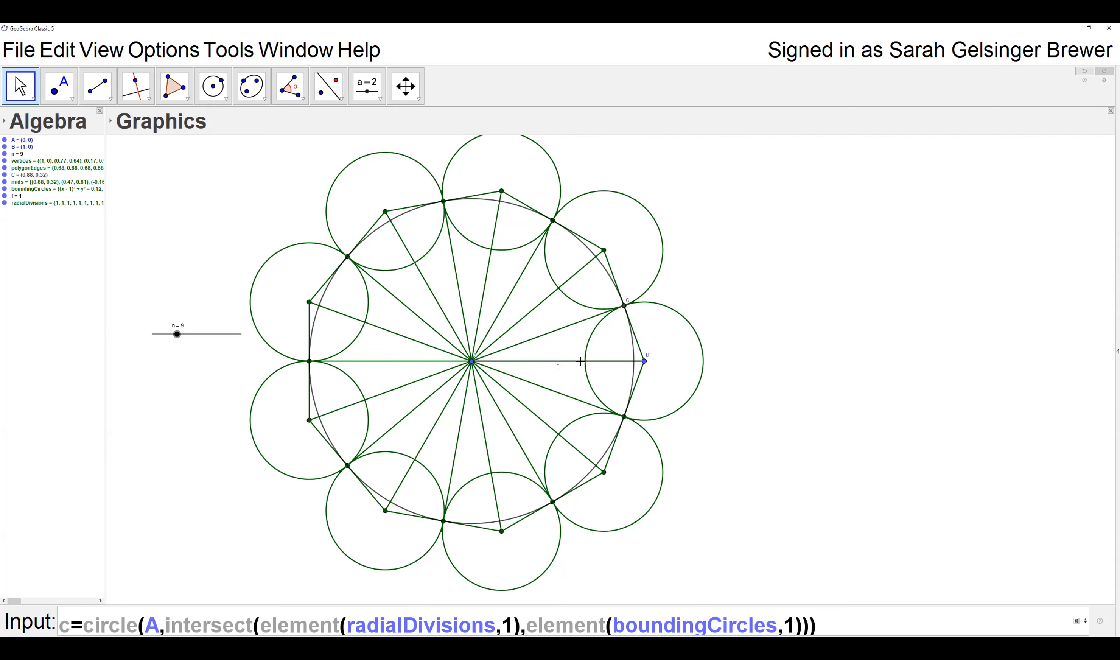
# Create circle c as circle(A,intersect(element(radialDivisions,1),element(boundingCircles,1))) after reviewing its element arguments
pyautogui.moveTo(260, 624); pyautogui.dragTo(805, 629)
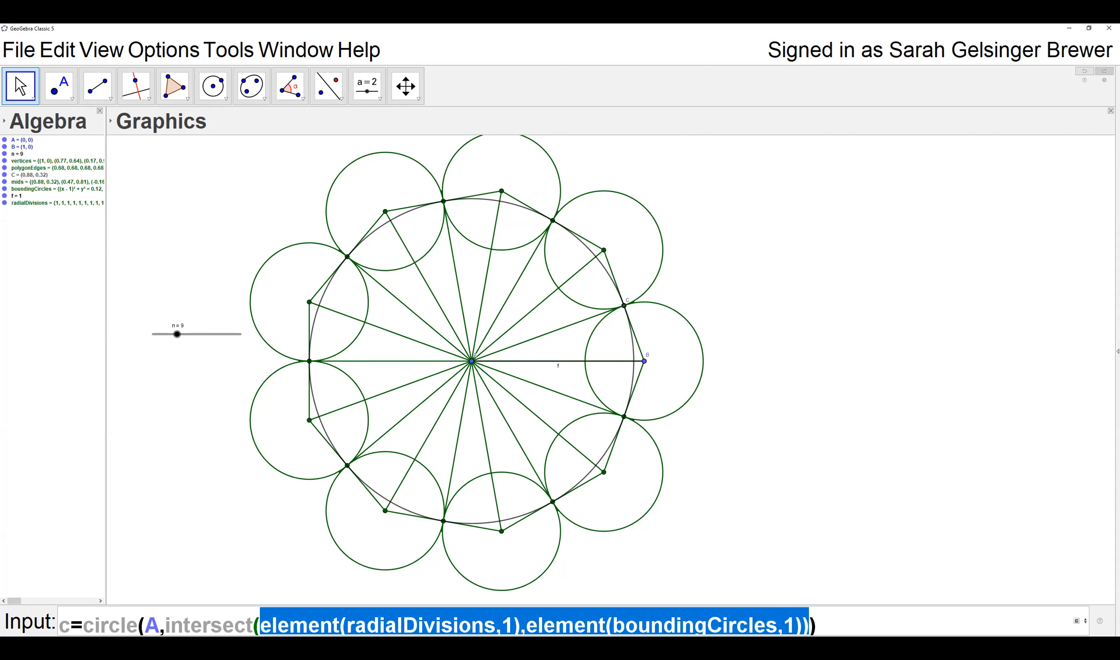
pyautogui.click(444, 605)
pyautogui.moveTo(259, 625); pyautogui.dragTo(521, 625)
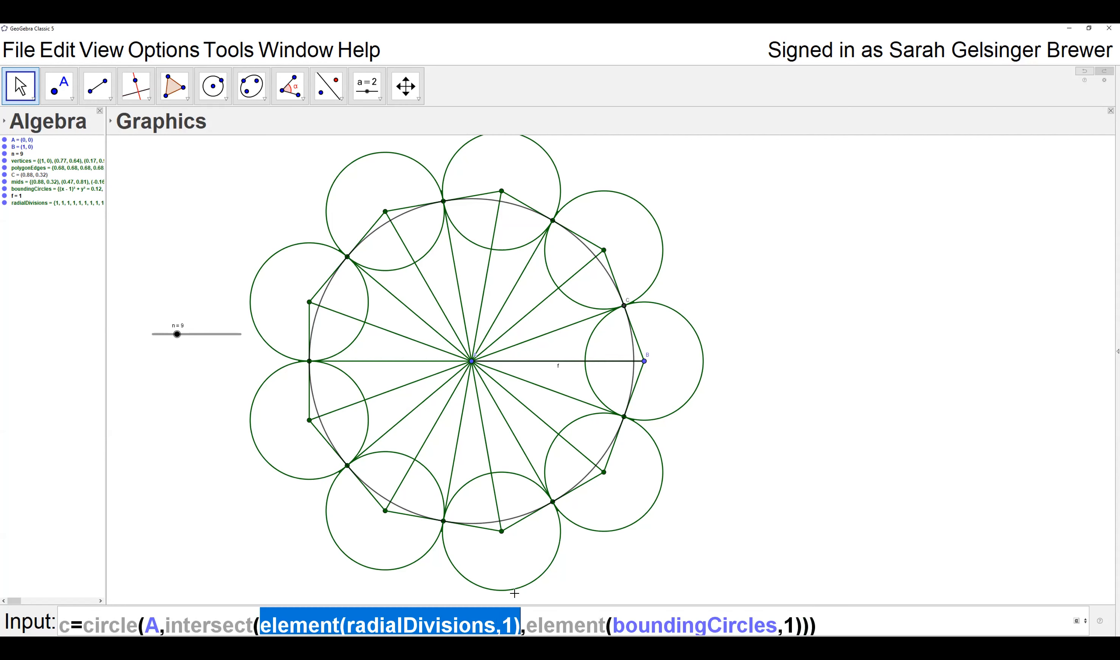
pyautogui.click(503, 627)
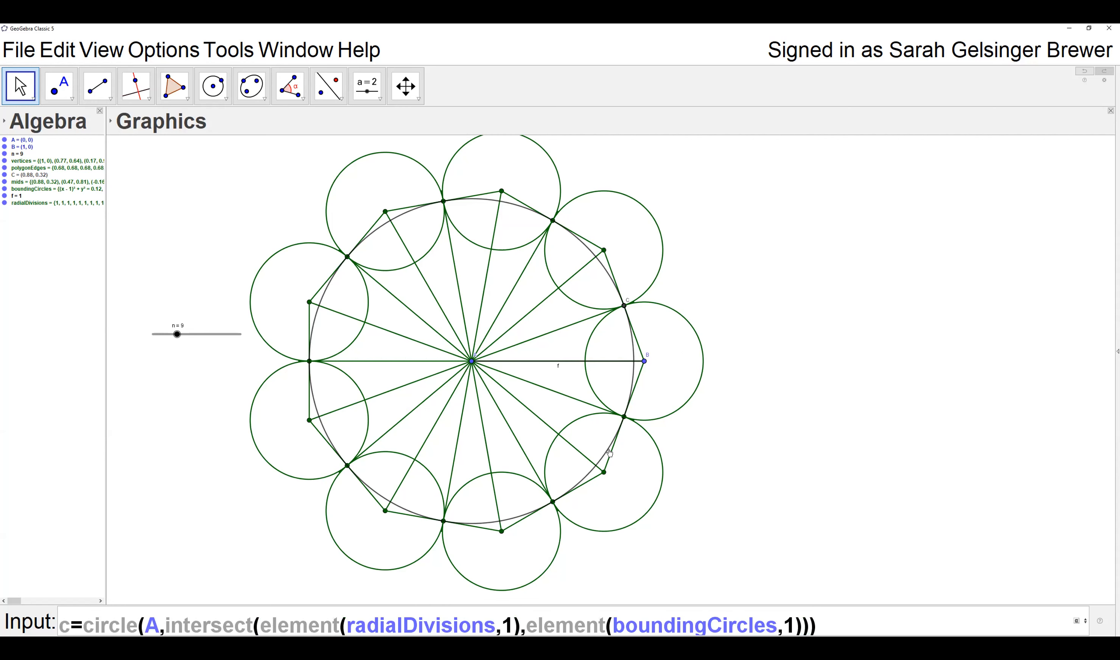
pyautogui.click(790, 628)
pyautogui.moveTo(612, 623); pyautogui.dragTo(784, 621)
pyautogui.click(784, 620)
pyautogui.moveTo(167, 627); pyautogui.dragTo(810, 627)
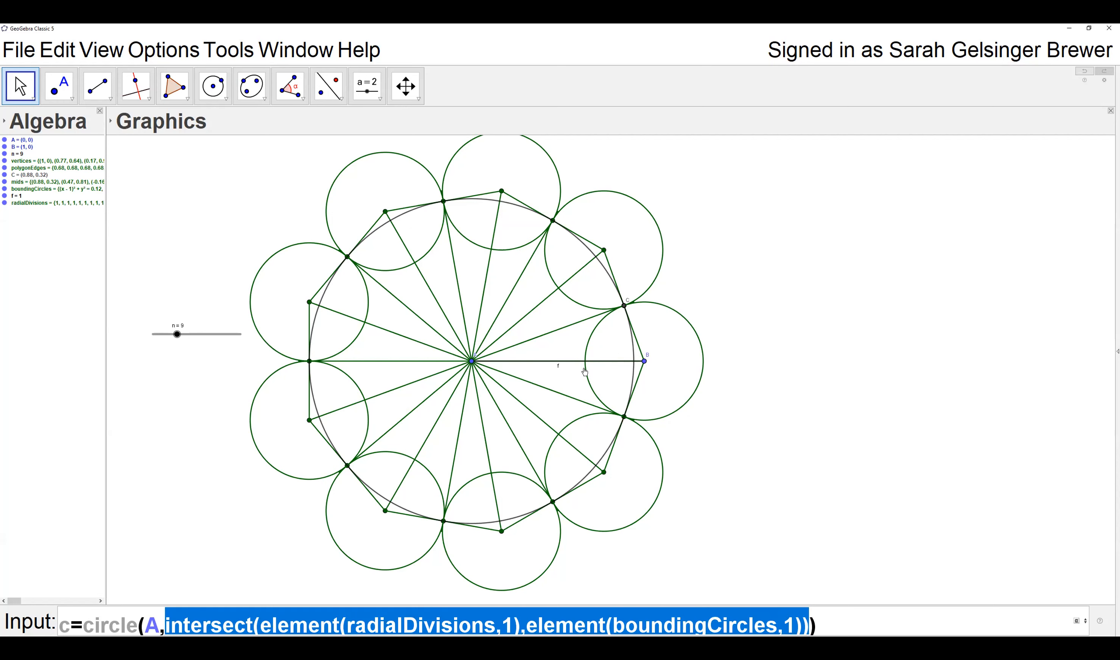
pyautogui.click(831, 624)
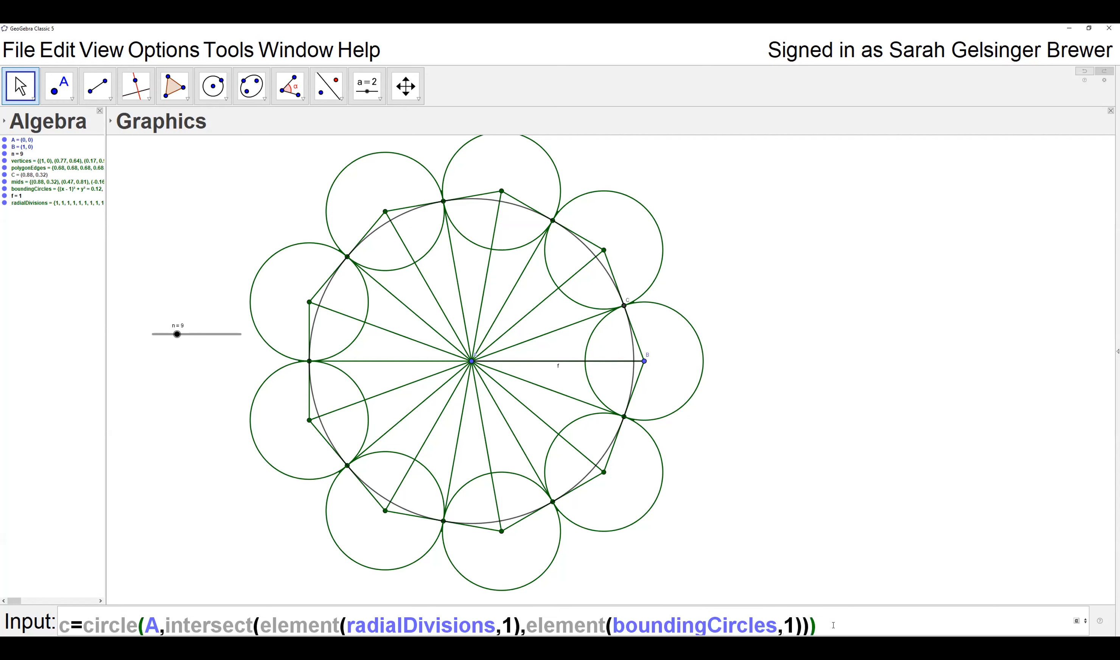
pyautogui.press('Return')
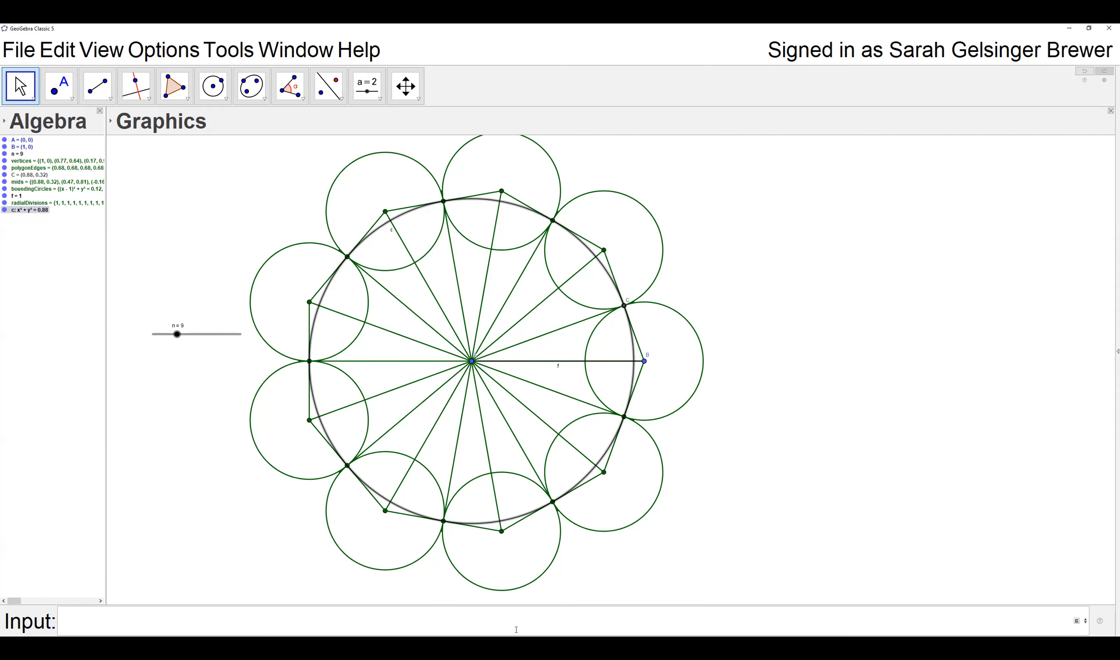
# Examine circle c's full definition, including the order of the two Intersect arguments, and leave it unedited
pyautogui.doubleClick(23, 210)
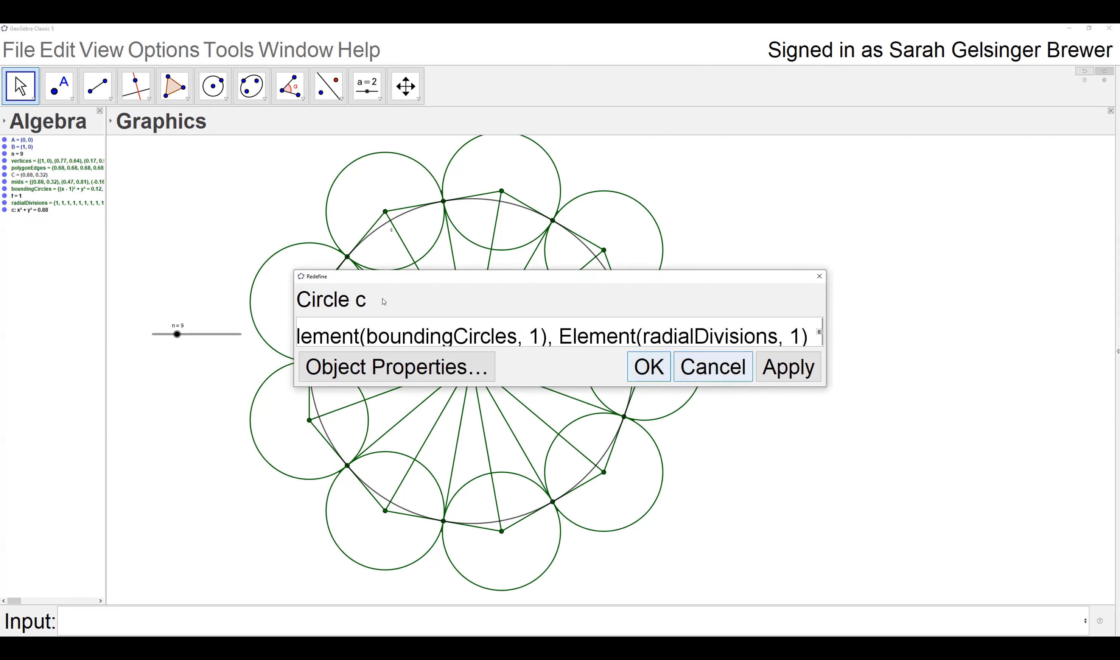
pyautogui.write('))')
pyautogui.press('Return')
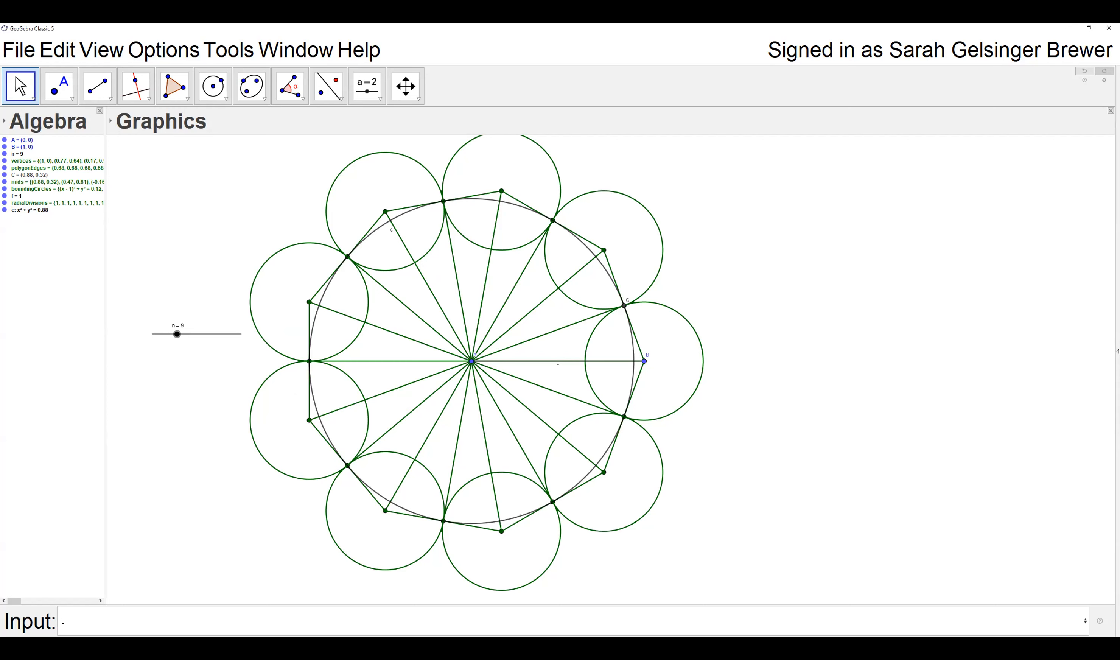
pyautogui.click(79, 625)
pyautogui.click(27, 211)
pyautogui.doubleClick(26, 210)
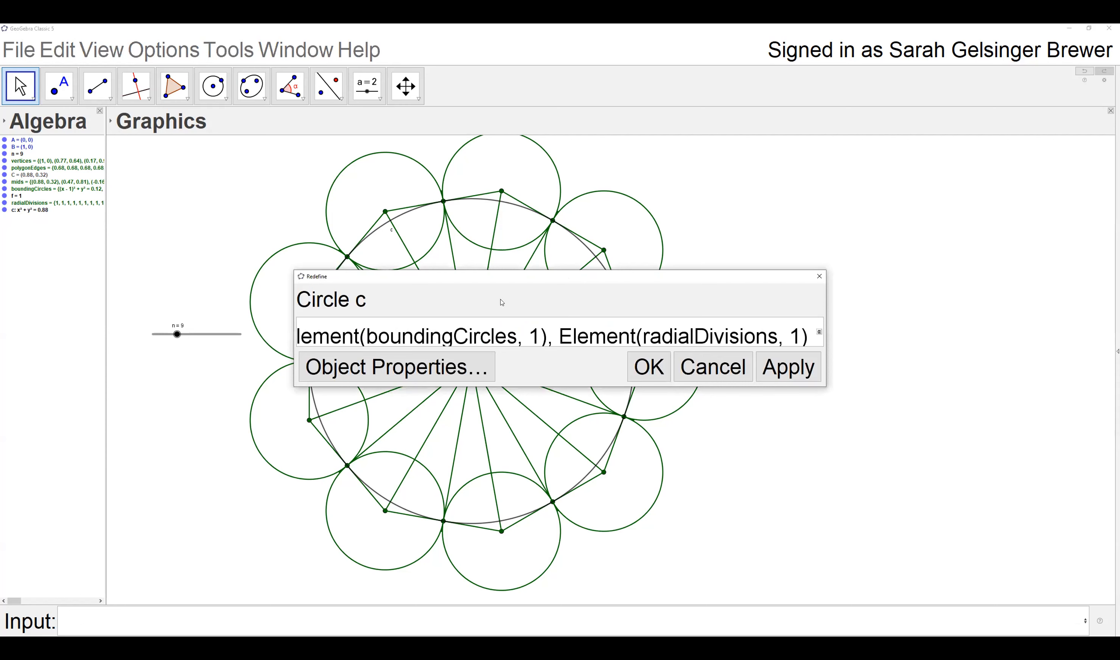
pyautogui.moveTo(427, 337); pyautogui.dragTo(298, 338)
pyautogui.click(399, 339)
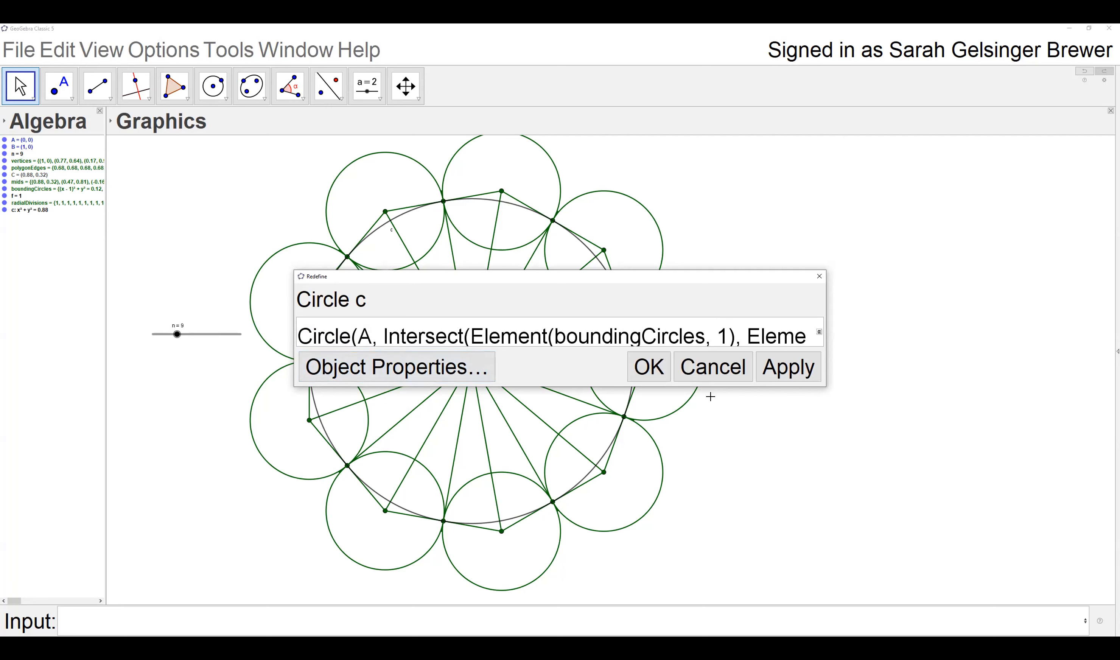
pyautogui.click(700, 363)
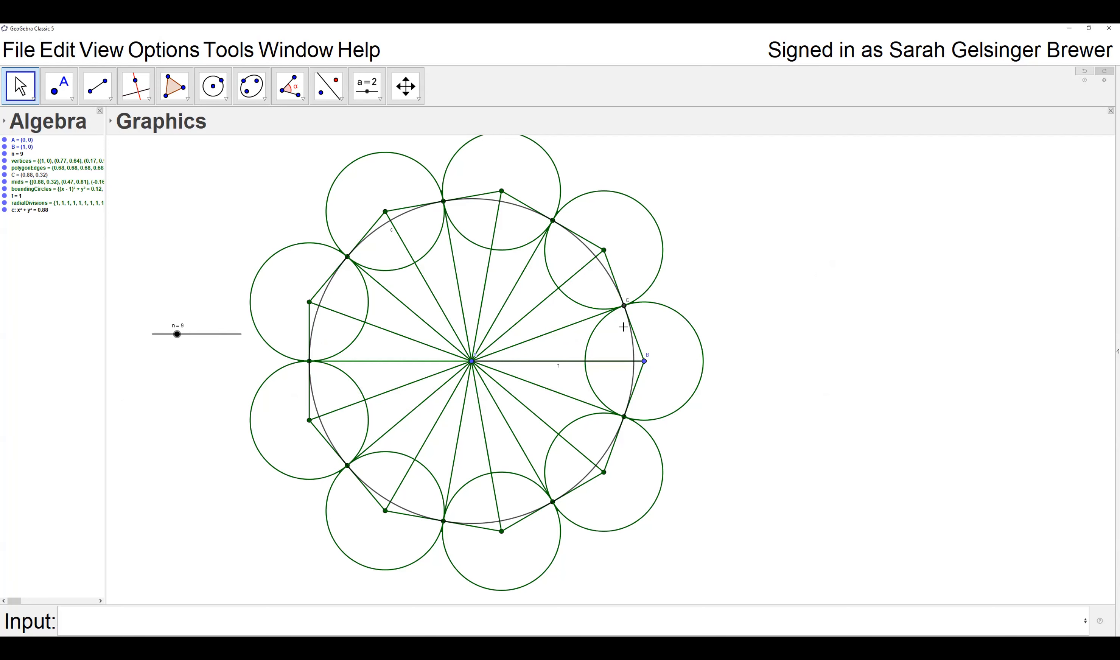
pyautogui.click(26, 212)
pyautogui.doubleClick(26, 213)
pyautogui.moveTo(342, 334); pyautogui.dragTo(634, 350)
pyautogui.click(519, 334)
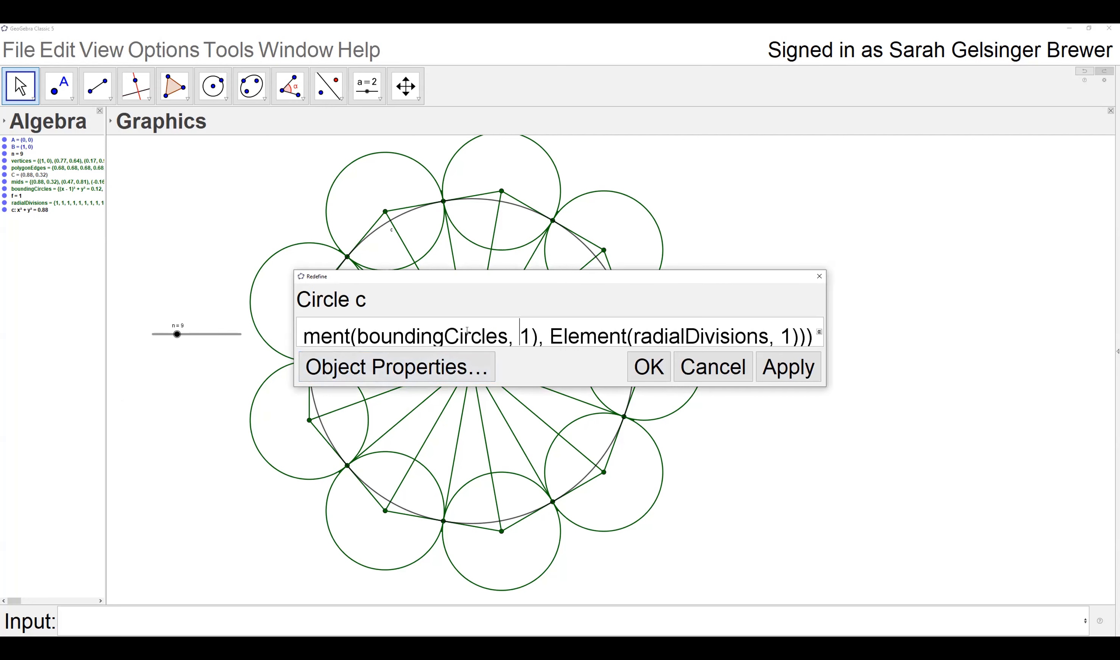
pyautogui.click(395, 332)
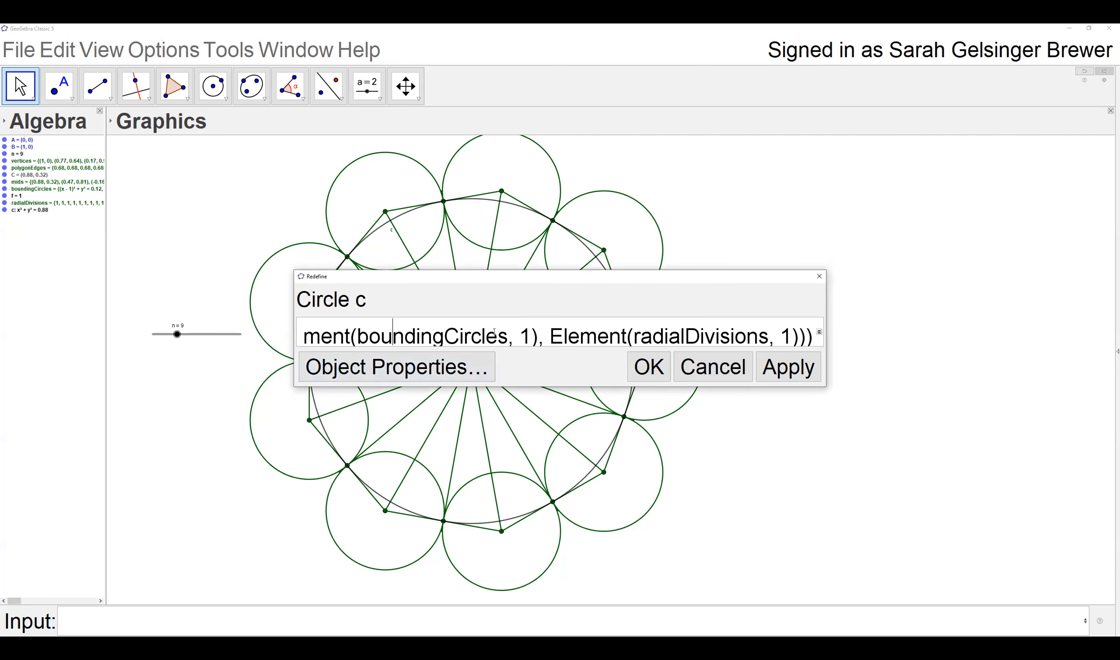
pyautogui.hotkey('shift', 'Home')
pyautogui.click(406, 323)
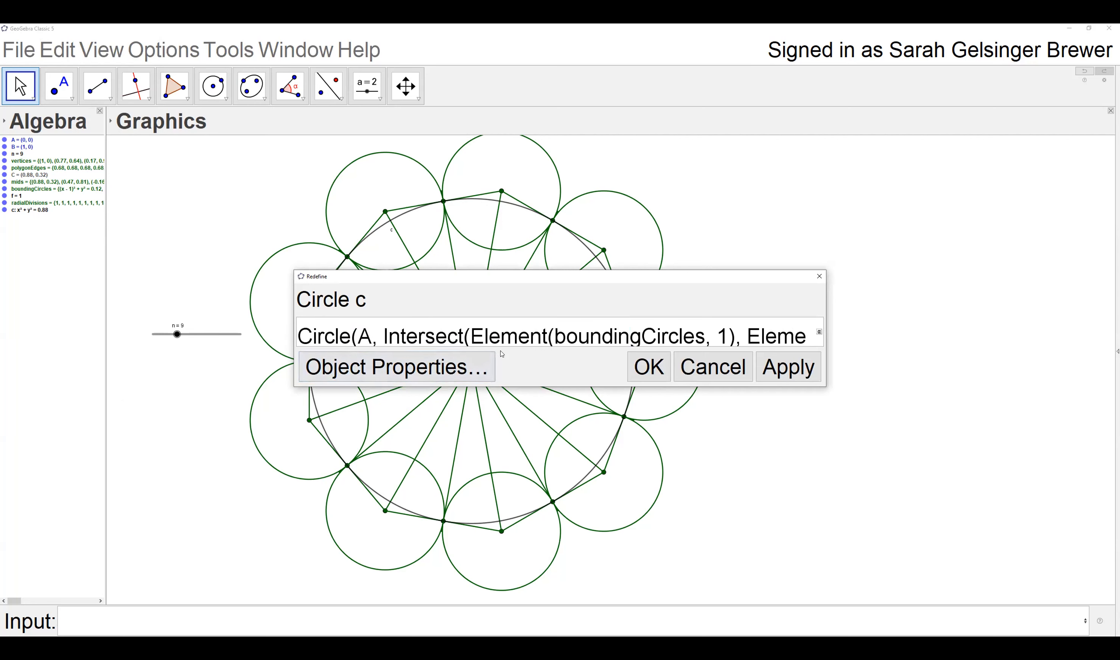
pyautogui.click(720, 372)
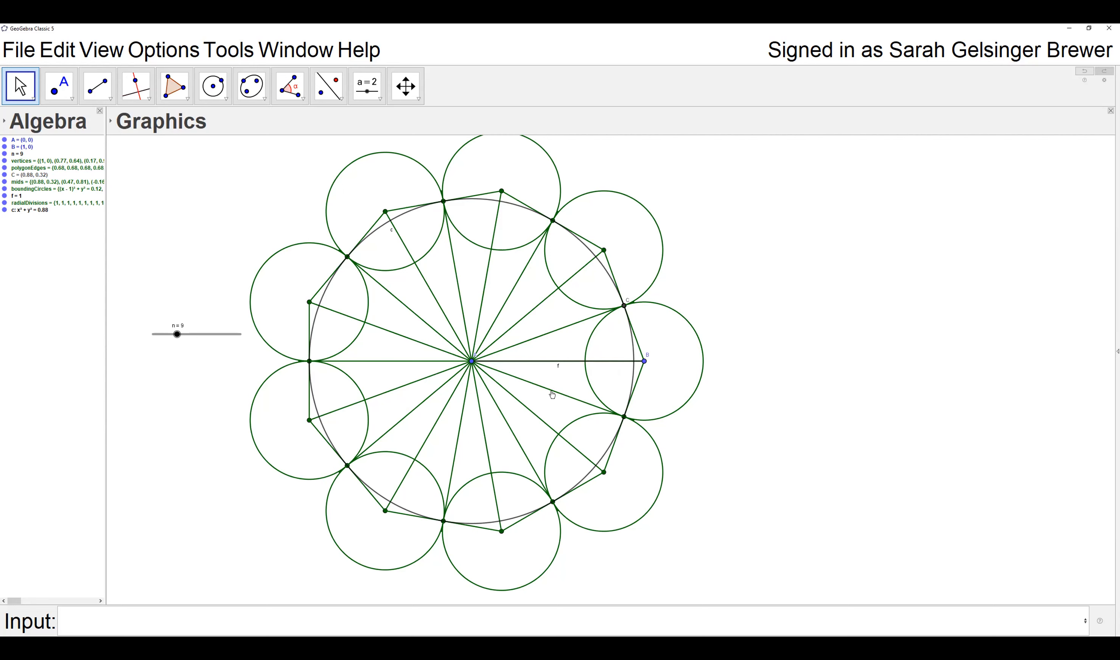
# Redefine the radialDivisions list so that its sequence variable k starts at 0
pyautogui.doubleClick(19, 203)
pyautogui.moveTo(705, 336); pyautogui.dragTo(811, 336)
pyautogui.click(748, 334)
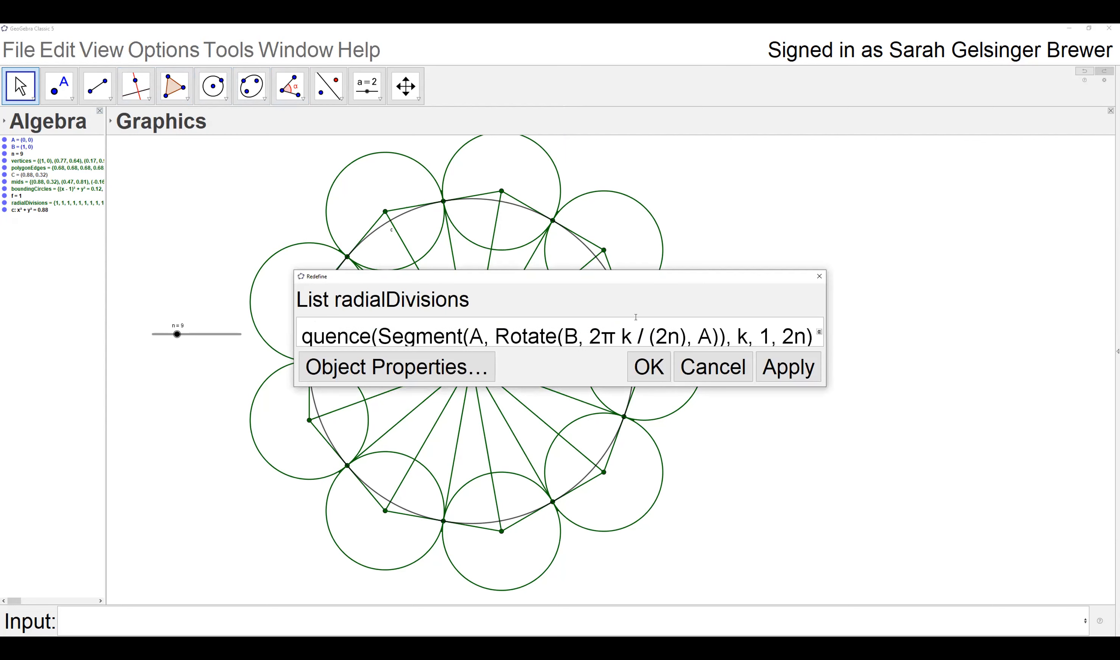
pyautogui.doubleClick(764, 340)
pyautogui.write('0')
pyautogui.moveTo(736, 334); pyautogui.dragTo(811, 336)
pyautogui.click(784, 337)
pyautogui.click(803, 336)
pyautogui.click(761, 337)
pyautogui.click(662, 373)
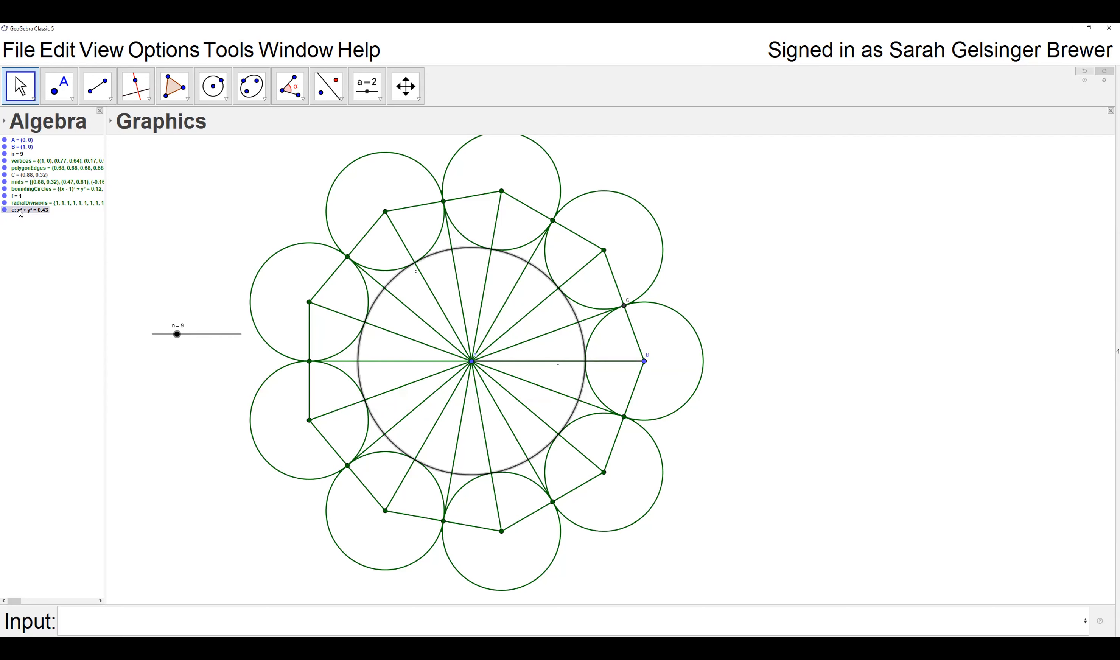
# Delete circle c
pyautogui.press('Delete')
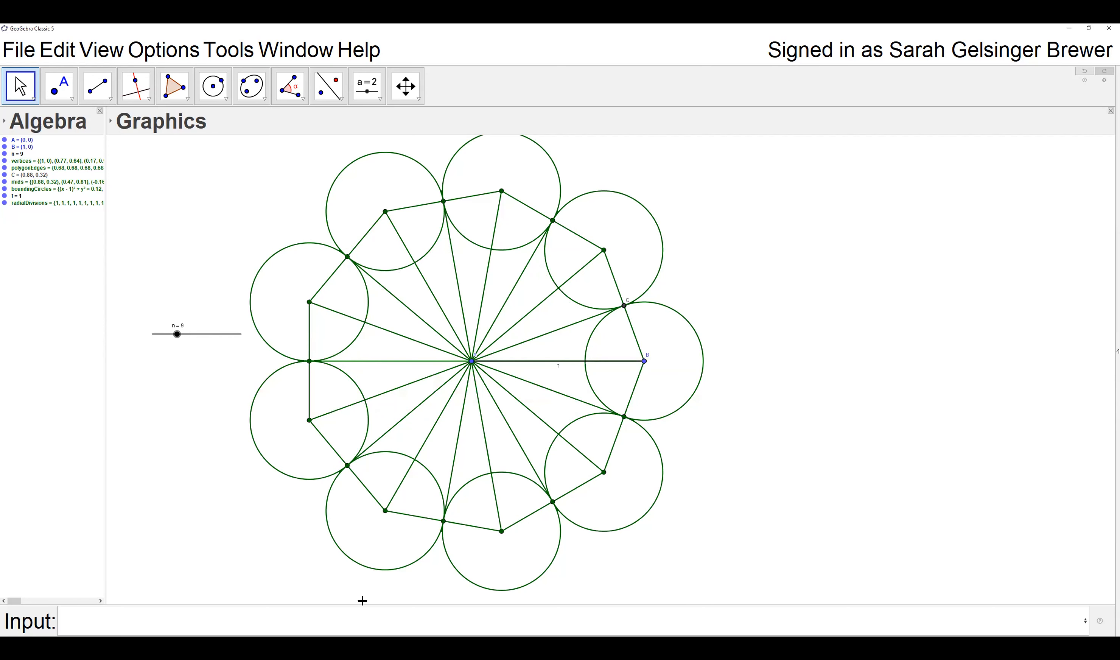
# Begin defining point D as an intersect command with element(boundingCircles,1) as its first argument
pyautogui.click(306, 623)
pyautogui.write('D=')
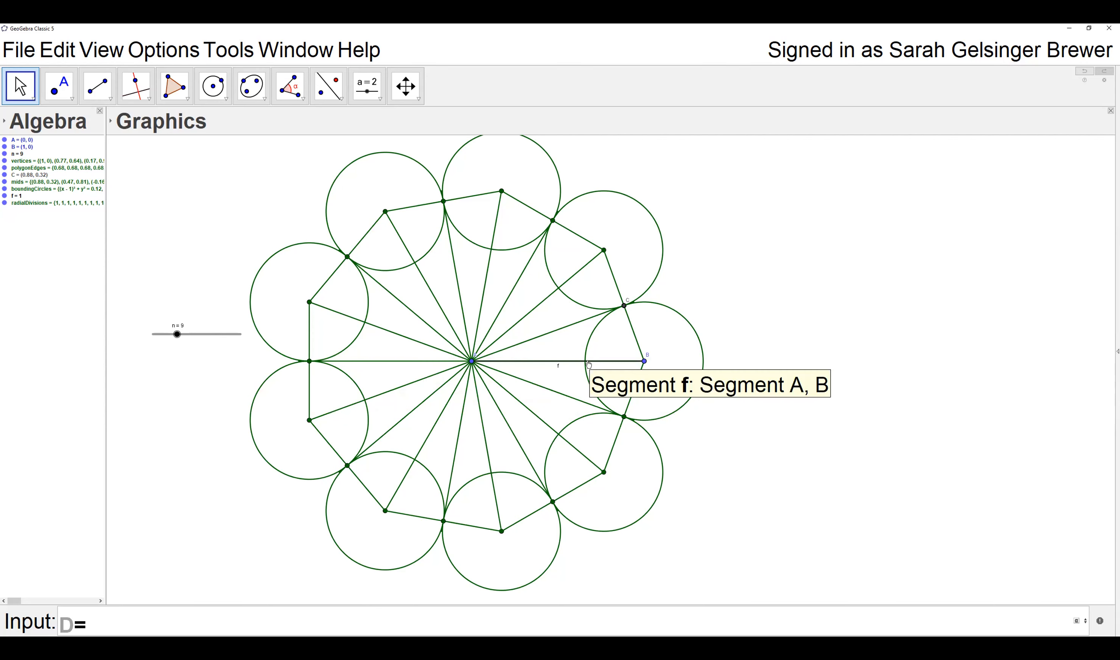
pyautogui.write('intersec')
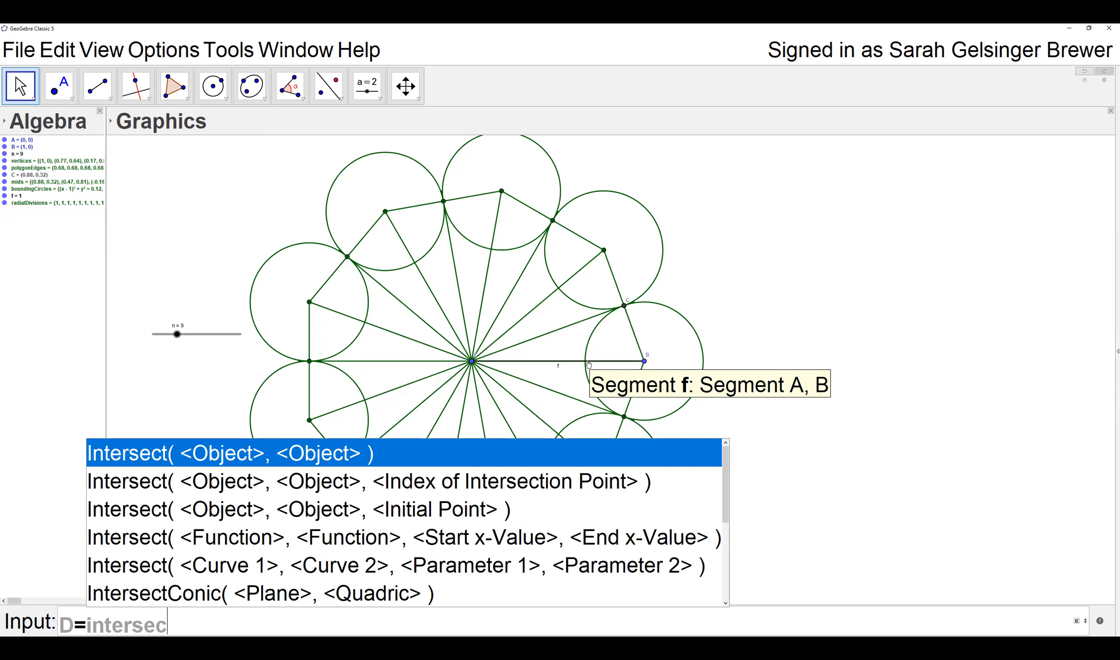
pyautogui.write('t(element')
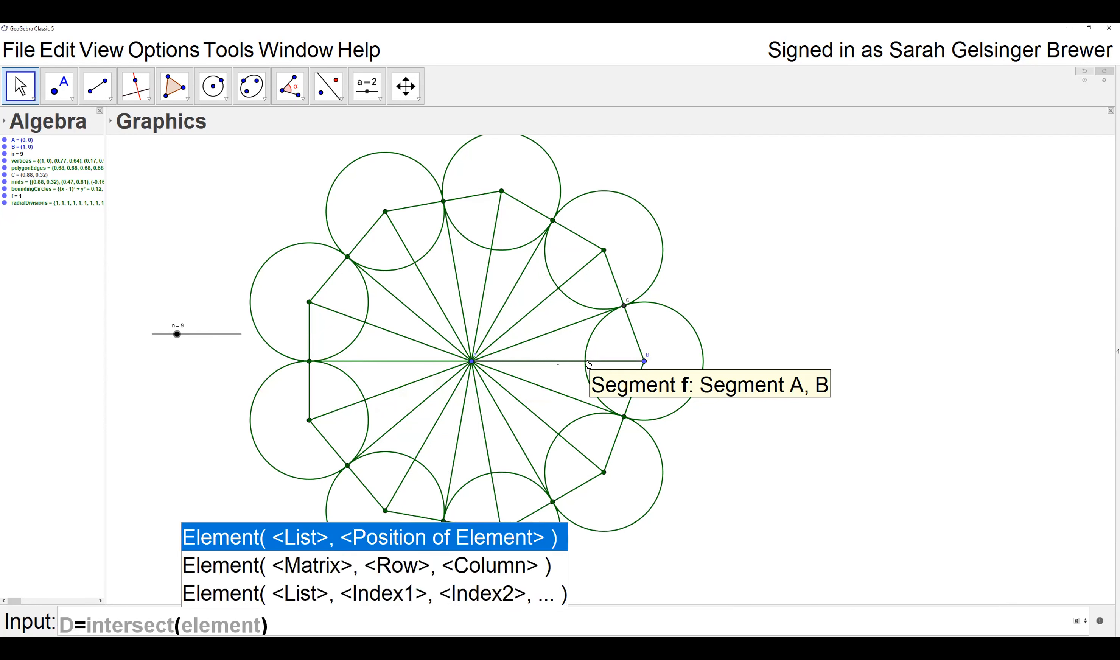
pyautogui.write('(')
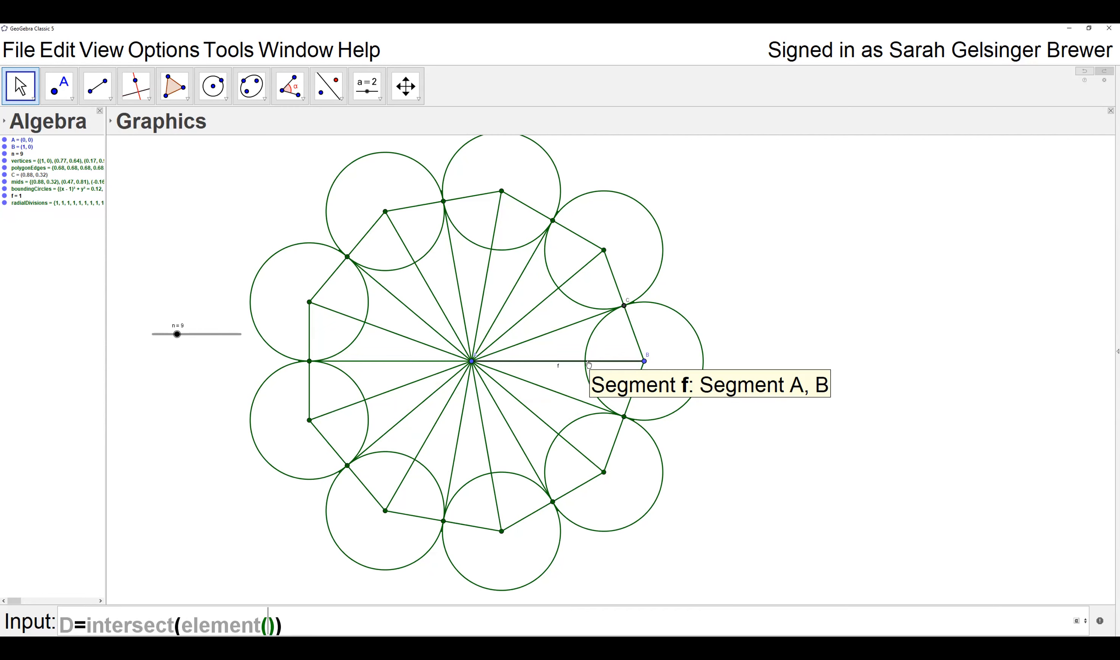
pyautogui.write('bounding')
pyautogui.write('Cirl')
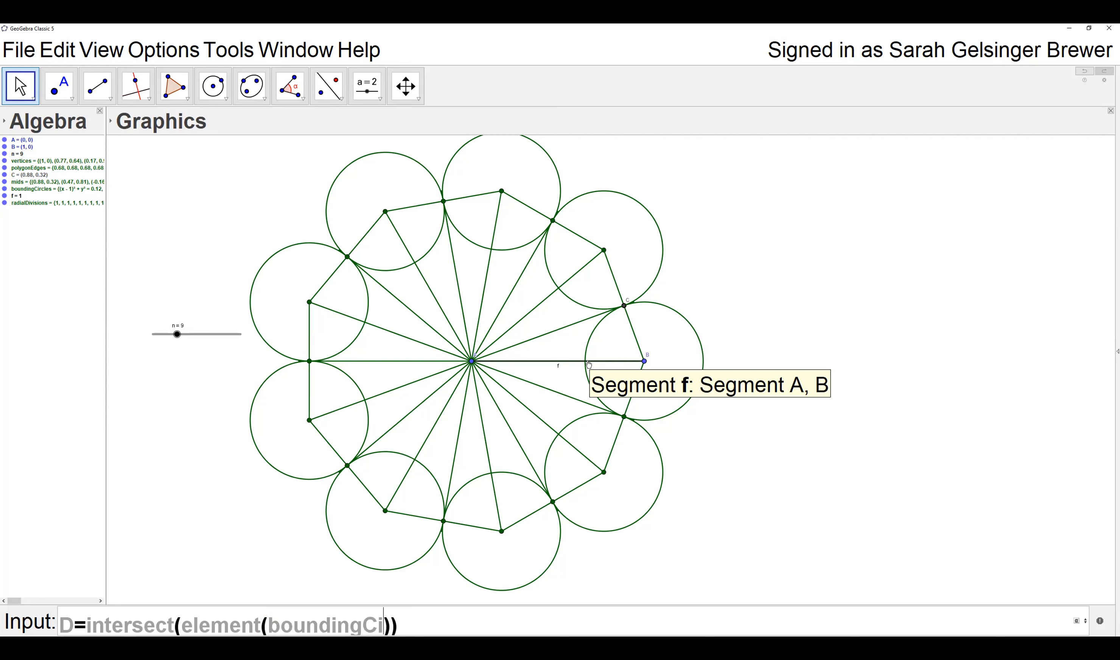
pyautogui.press('BackSpace')
pyautogui.write('cles')
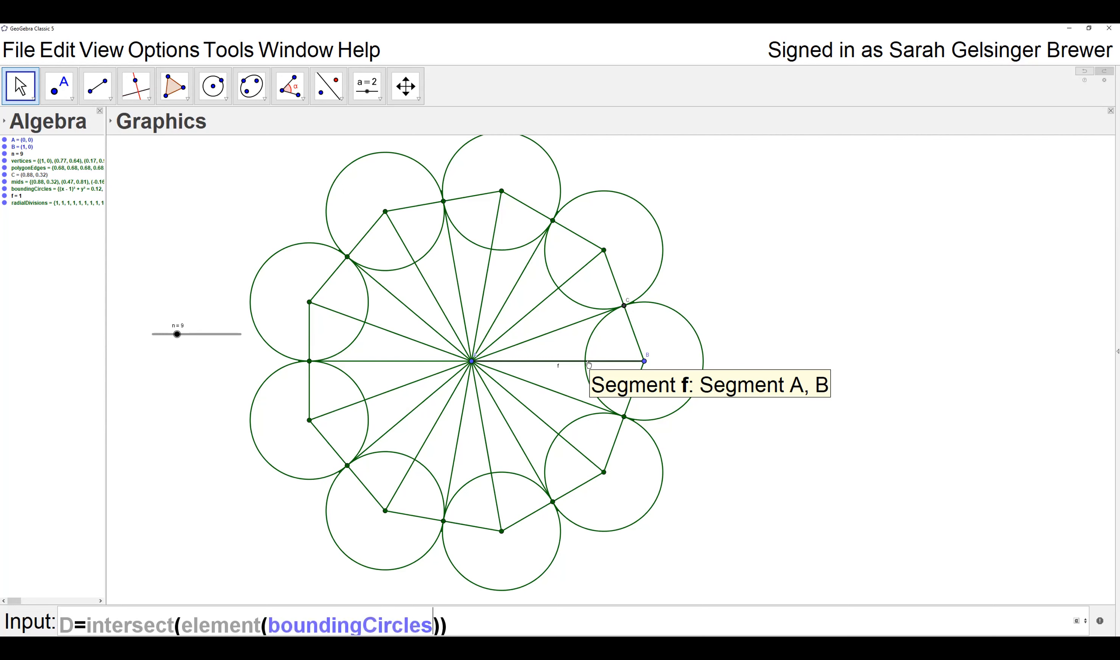
pyautogui.write(',1')
pyautogui.press('Right')
# Add element(radialDivisions,1) as the second intersect argument and create point D
pyautogui.write(',element')
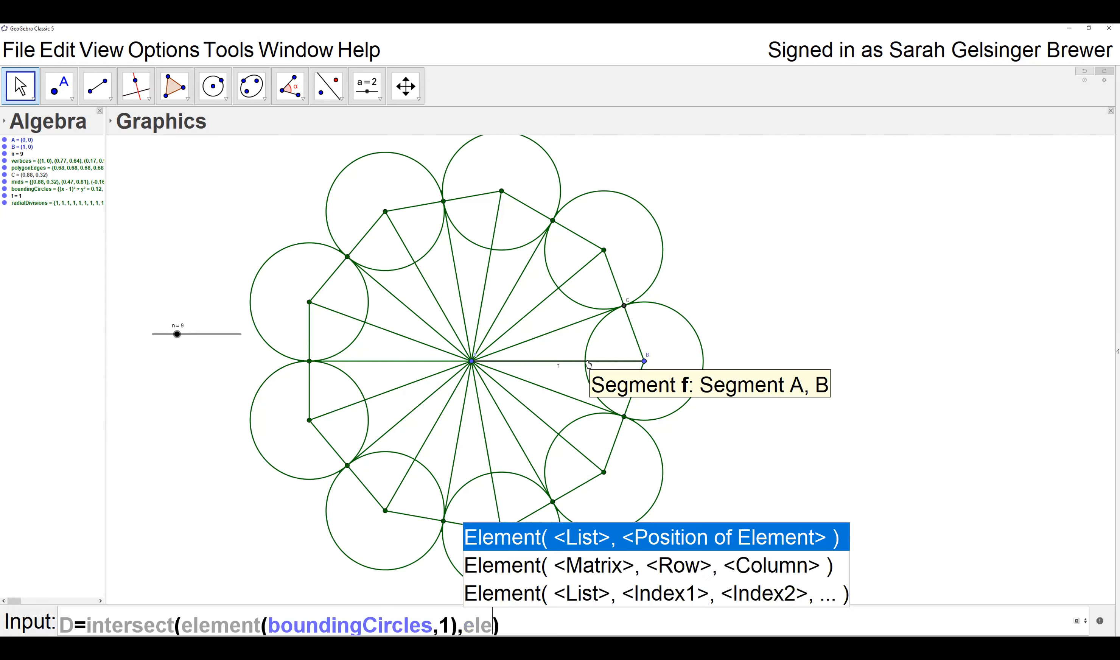
pyautogui.press('Escape')
pyautogui.write('(')
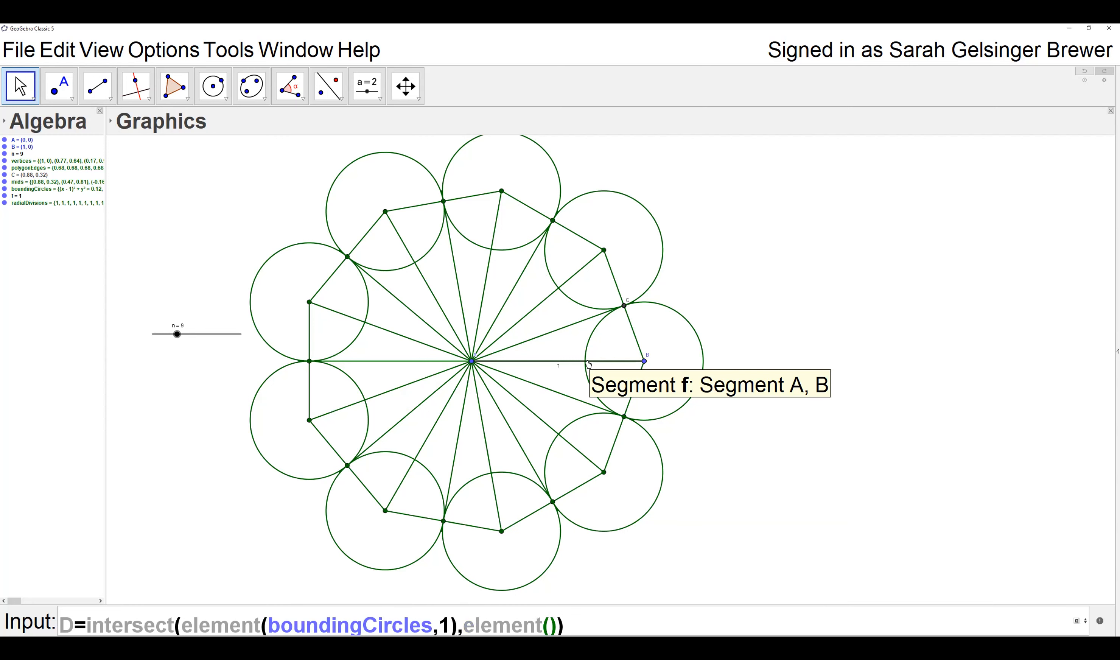
pyautogui.write('radialDivi')
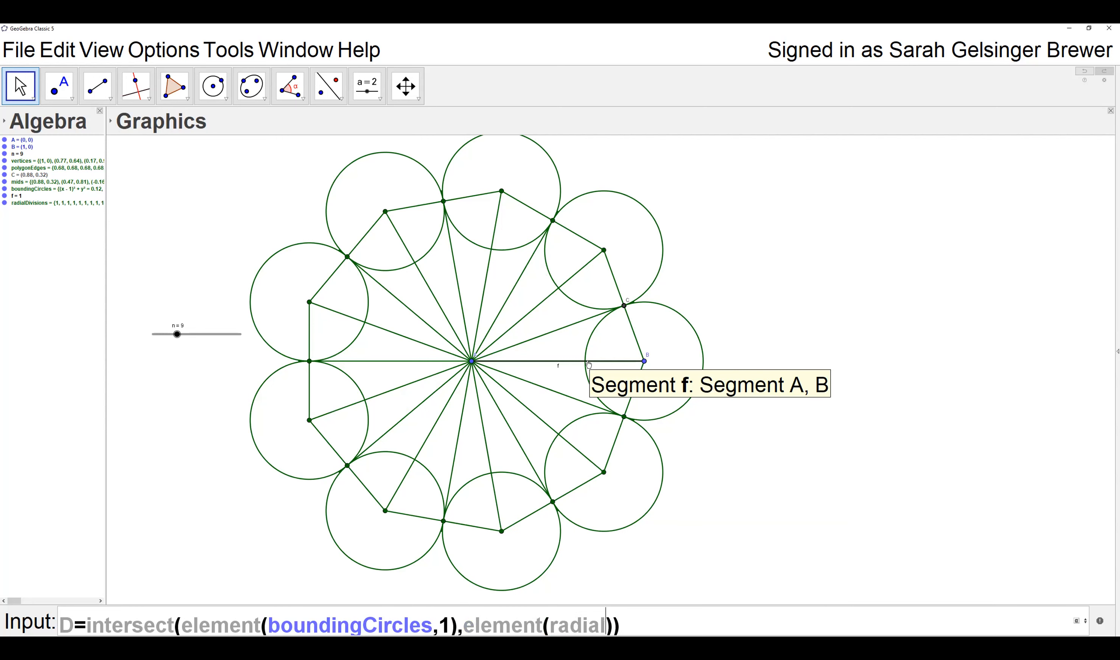
pyautogui.write('sions,1')
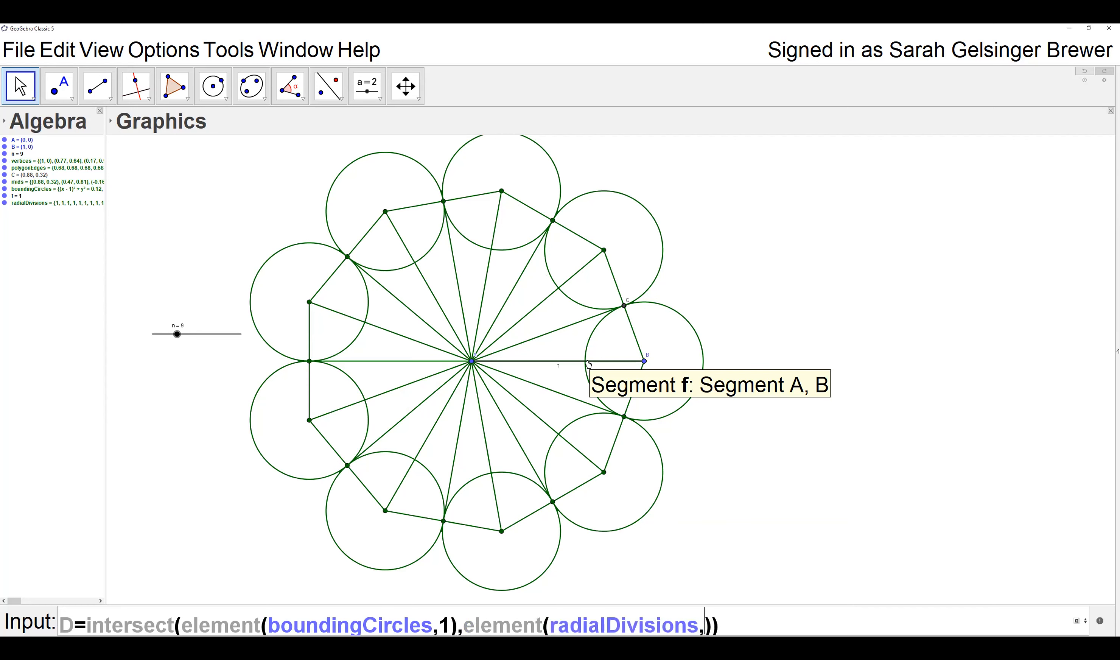
pyautogui.press('Return')
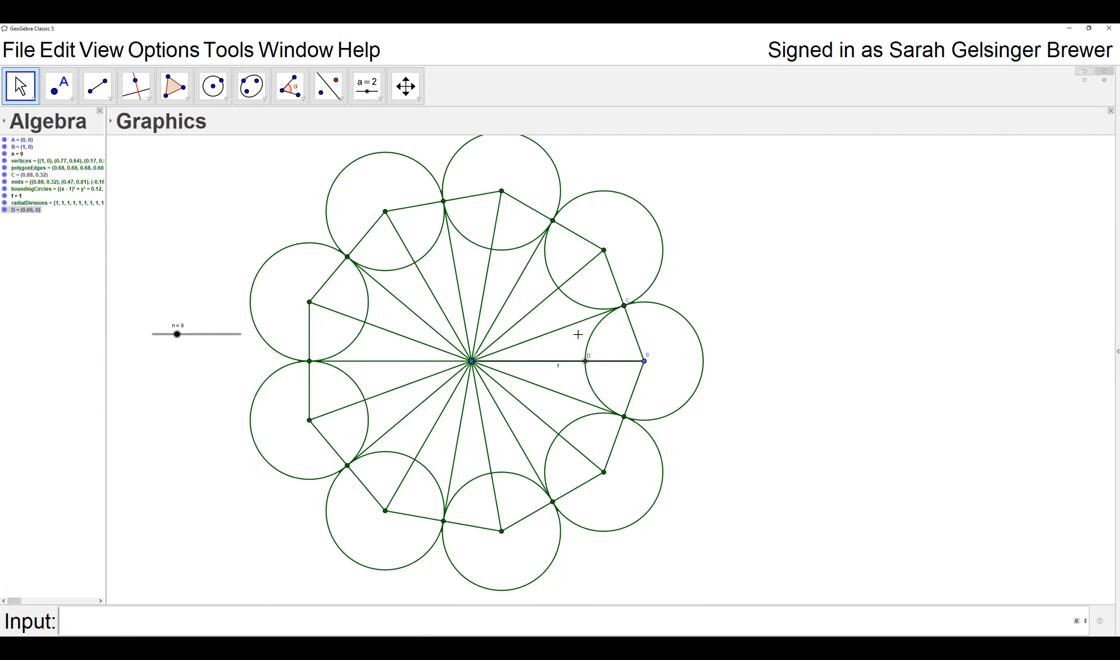
# Examine the start value of k in radialDivisions and the two list references in point D's definition
pyautogui.click(41, 204)
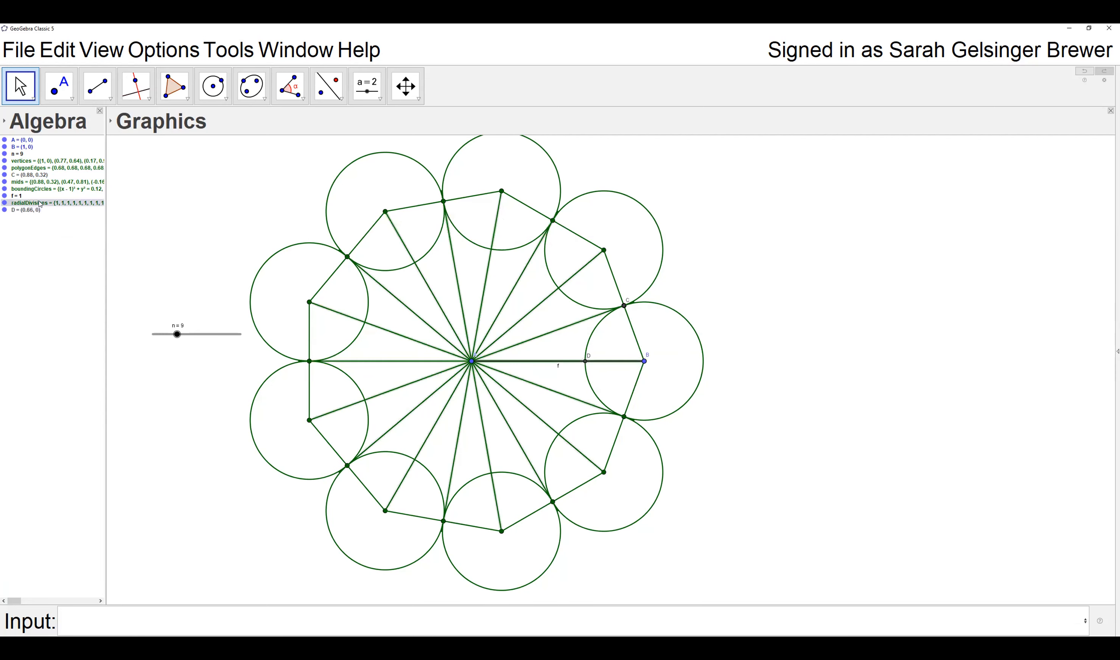
pyautogui.doubleClick(494, 368)
pyautogui.doubleClick(775, 335)
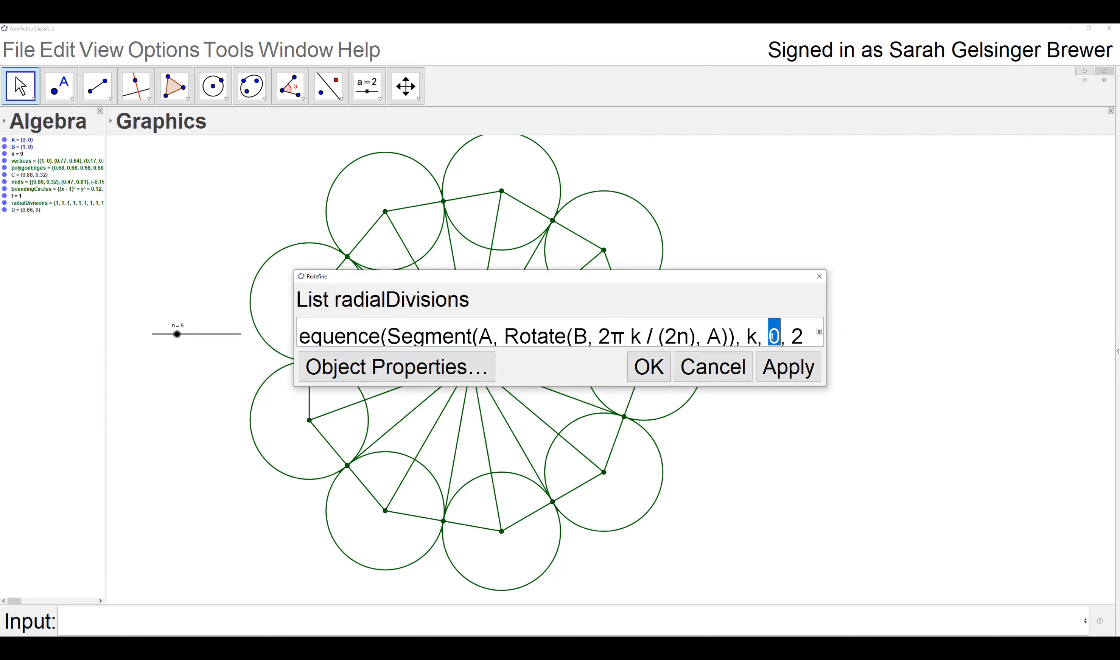
pyautogui.click(649, 367)
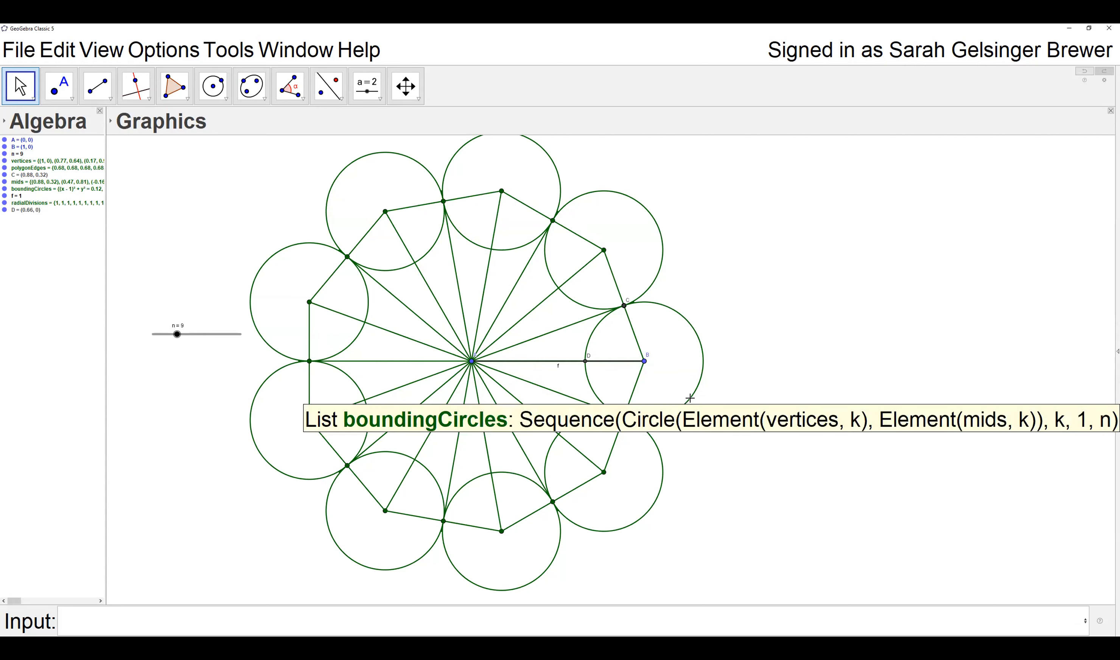
pyautogui.doubleClick(20, 211)
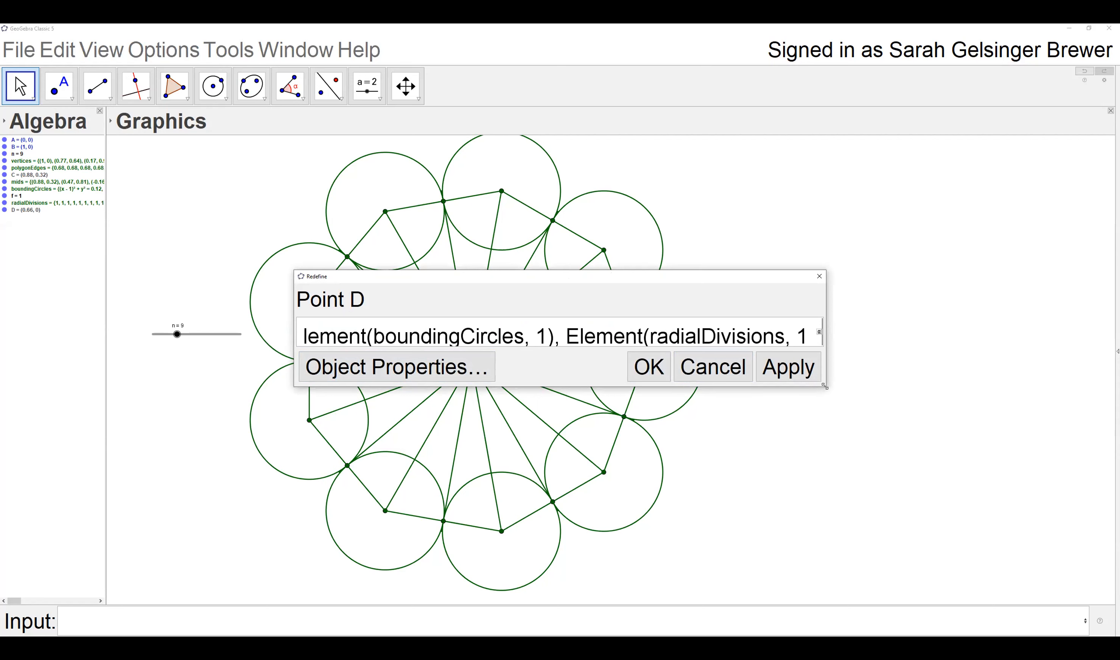
pyautogui.moveTo(824, 386); pyautogui.dragTo(997, 444)
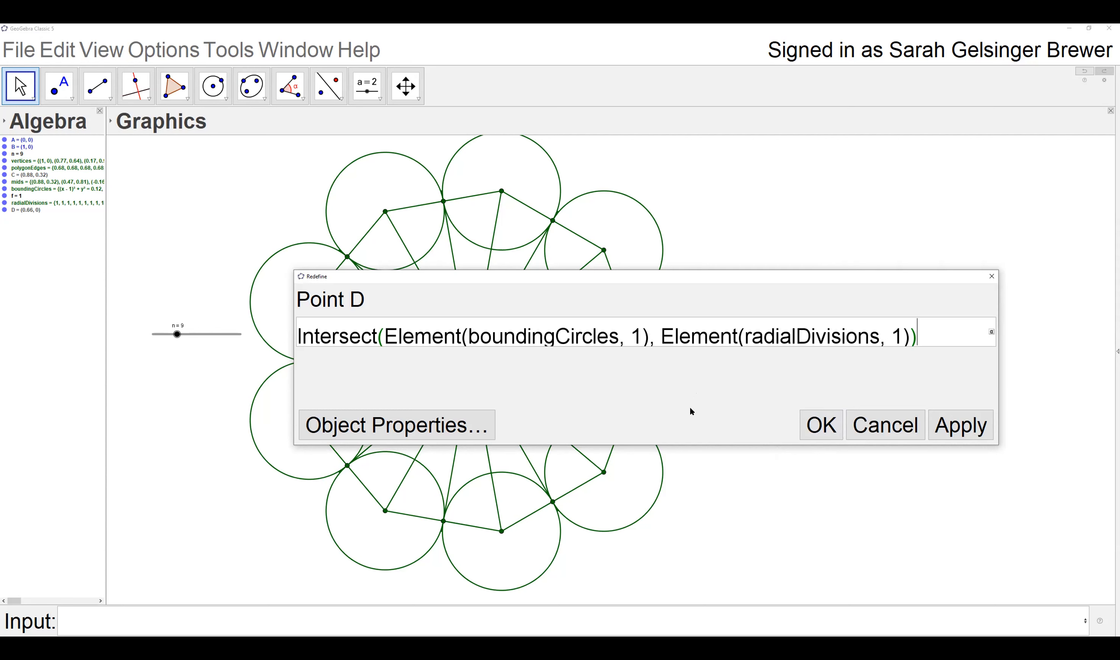
pyautogui.moveTo(468, 337); pyautogui.dragTo(620, 339)
pyautogui.moveTo(745, 339); pyautogui.dragTo(880, 339)
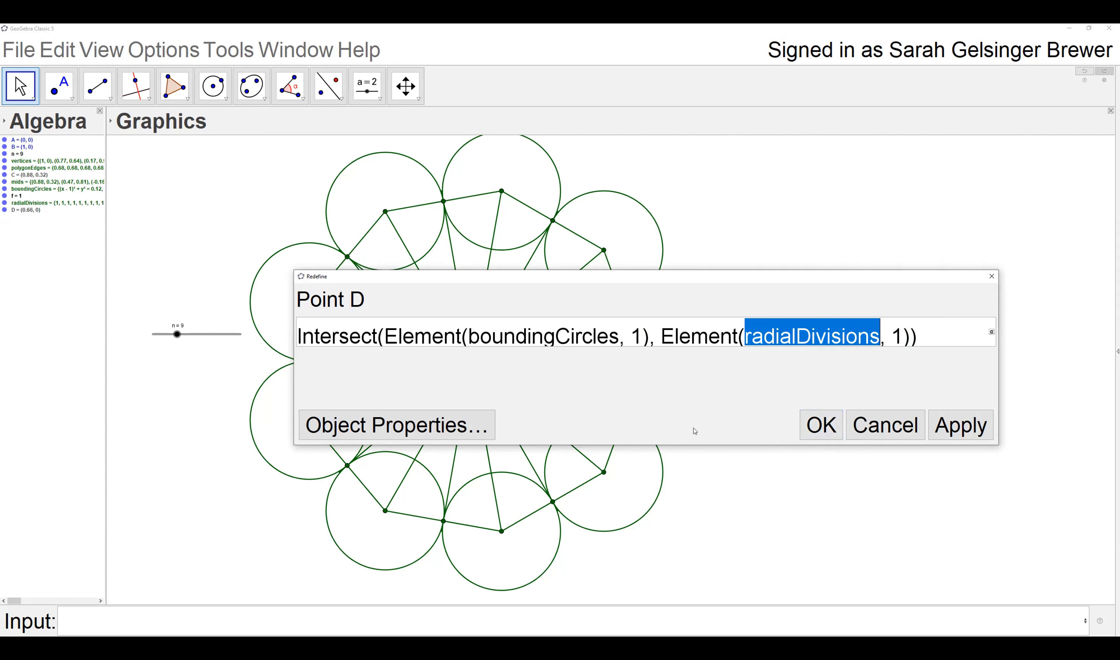
# Examine the boundingCircles and radialDivisions references in point D's Intersect definition, and close the definition
pyautogui.click(915, 332)
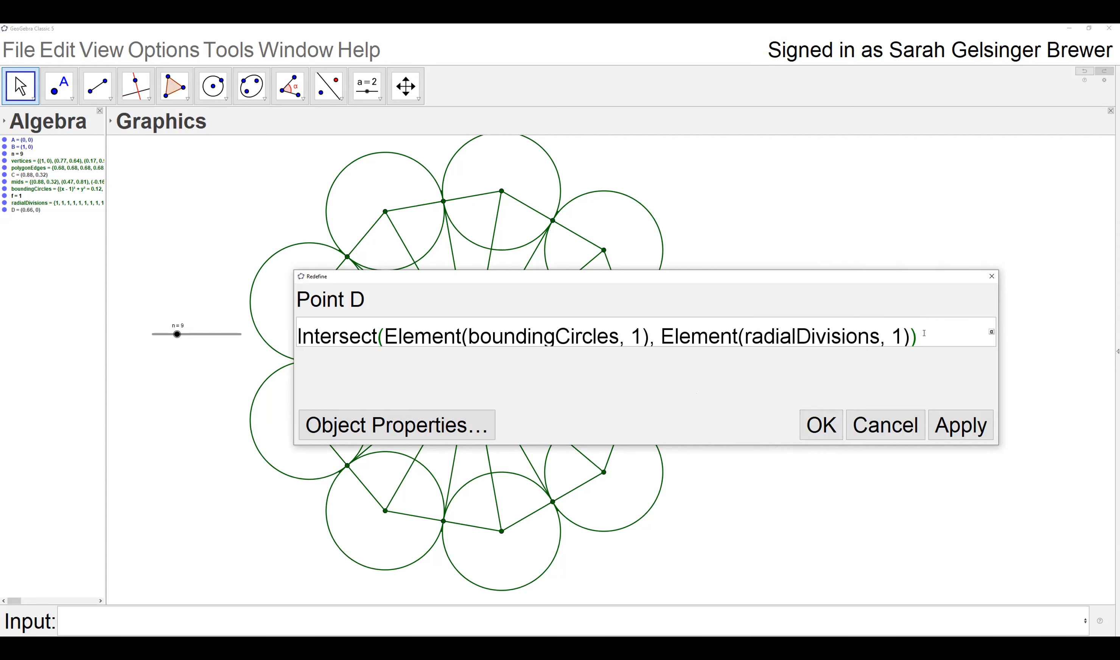
pyautogui.click(298, 334)
pyautogui.moveTo(298, 334); pyautogui.dragTo(741, 330)
pyautogui.click(962, 330)
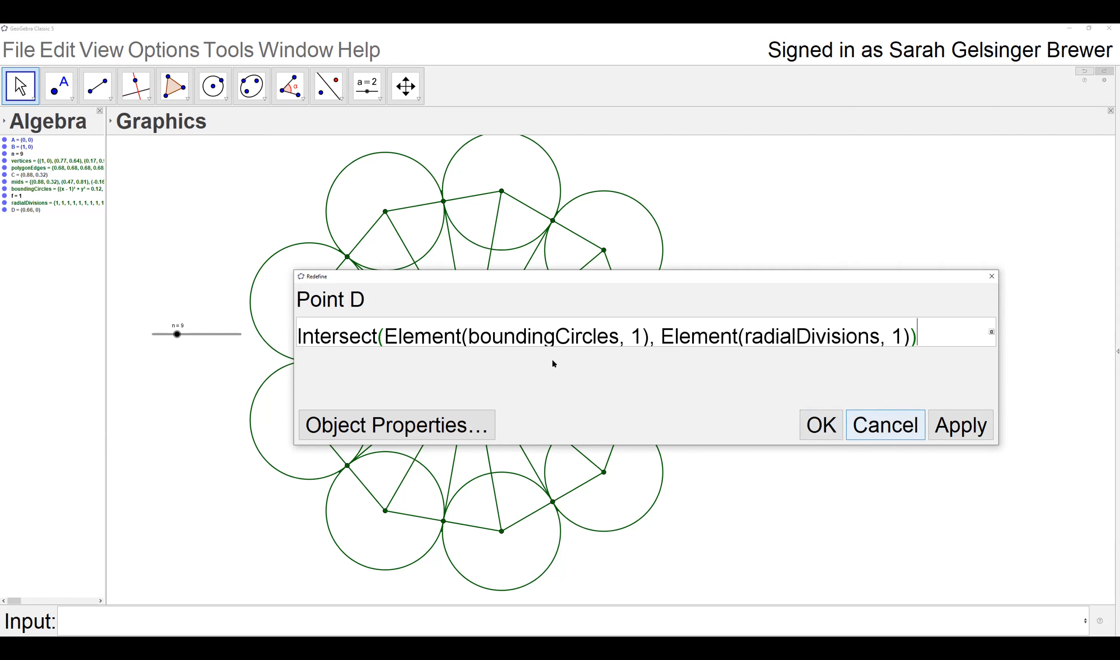
pyautogui.moveTo(468, 336); pyautogui.dragTo(615, 339)
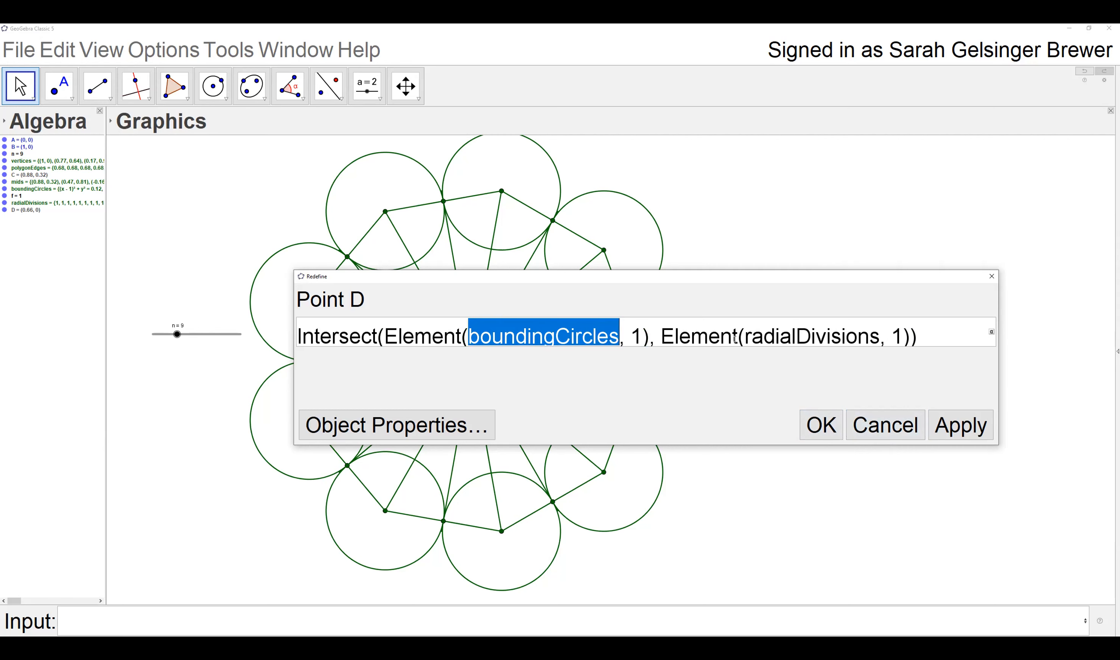
pyautogui.click(746, 339)
pyautogui.moveTo(756, 339); pyautogui.dragTo(881, 338)
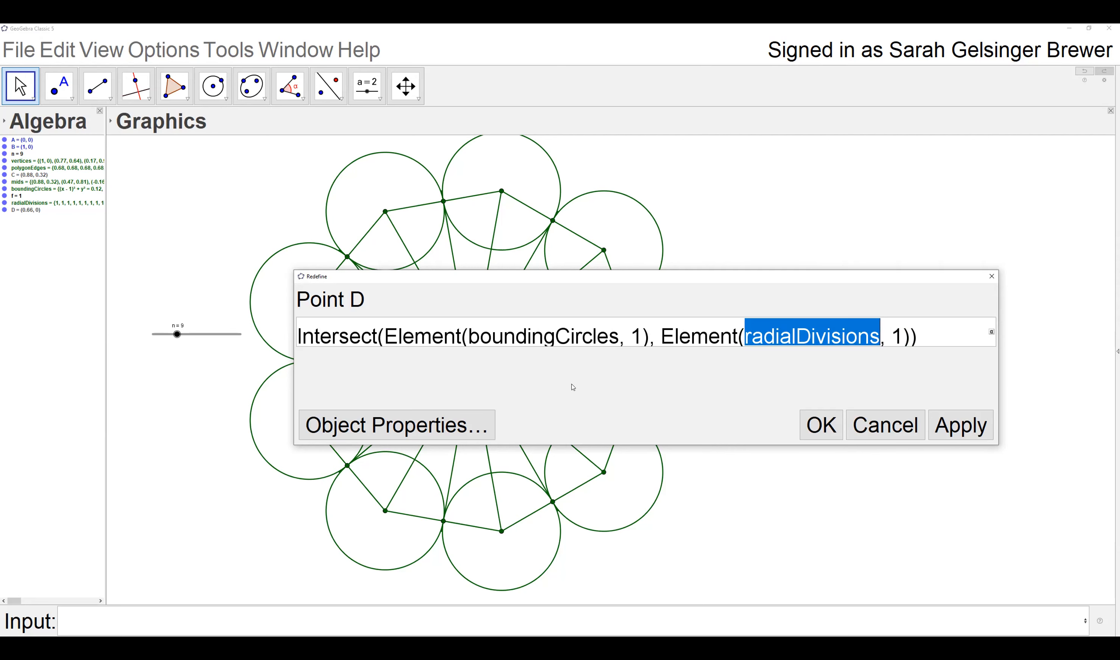
pyautogui.click(822, 433)
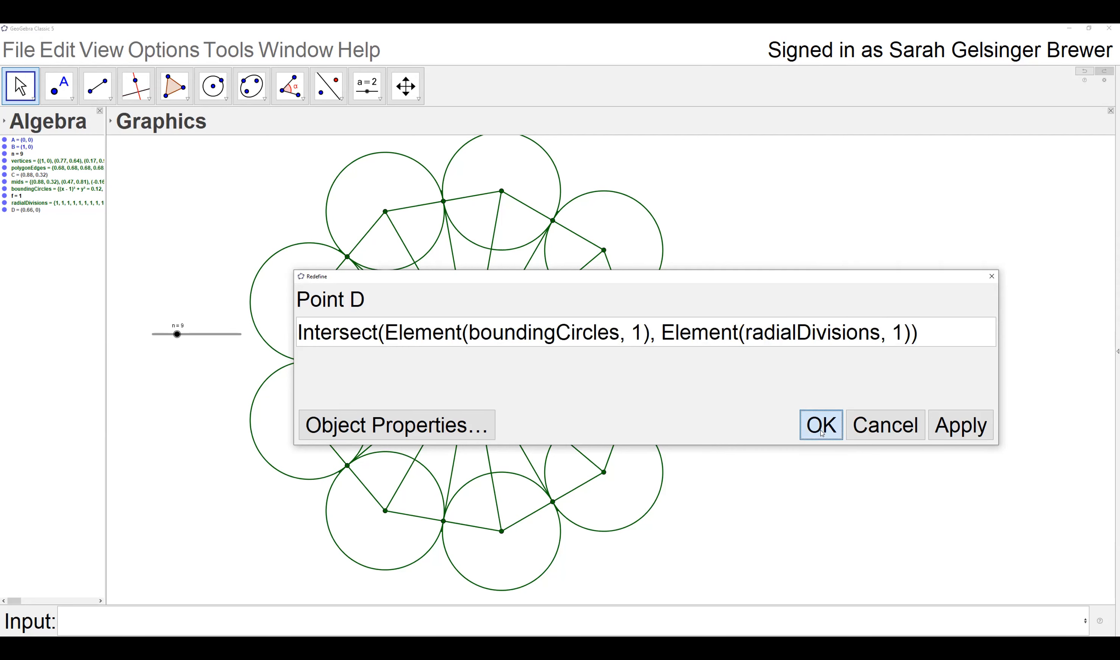
# Examine the variable k and its start and end values in the radialDivisions sequence, and close the definition
pyautogui.click(39, 204)
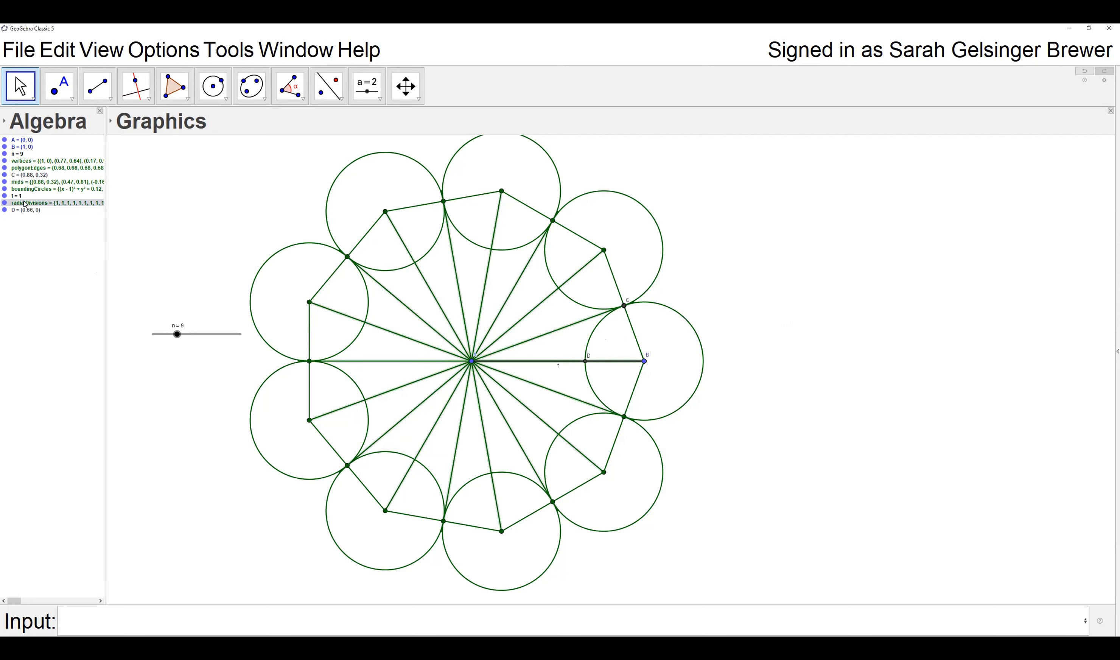
pyautogui.doubleClick(26, 204)
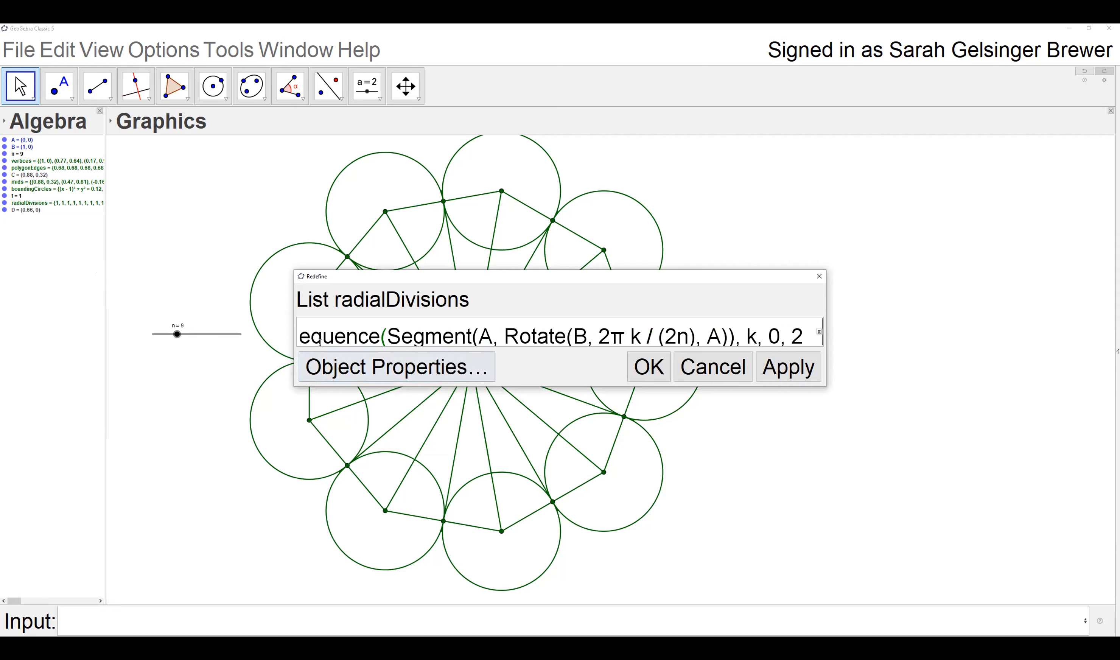
pyautogui.moveTo(706, 338); pyautogui.dragTo(814, 338)
pyautogui.click(777, 338)
pyautogui.click(741, 338)
pyautogui.doubleClick(741, 338)
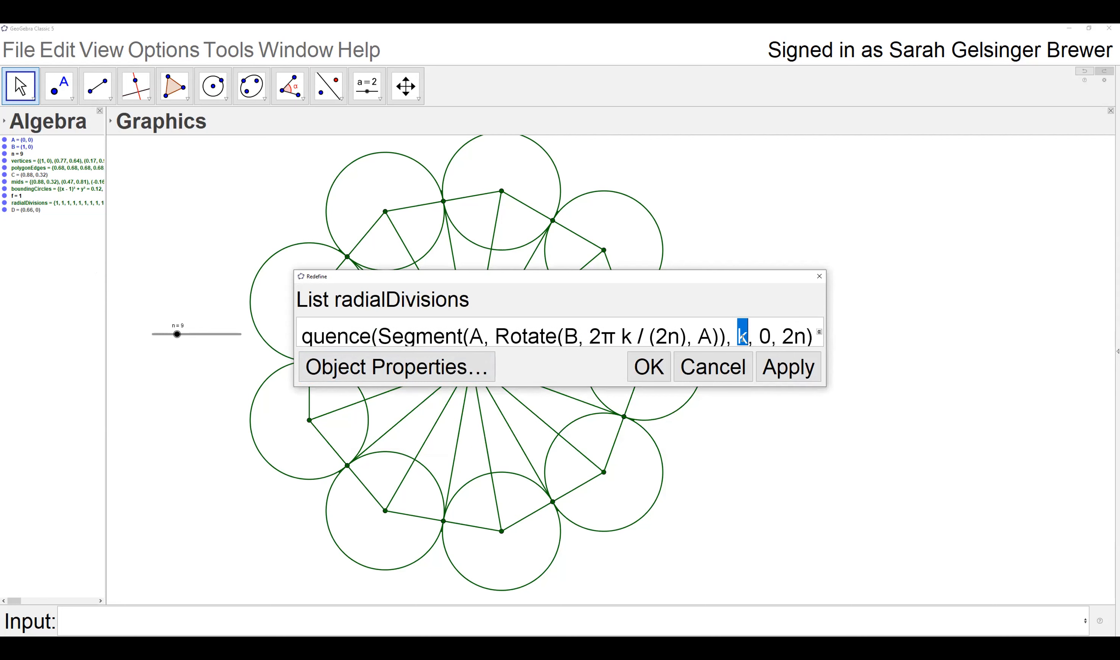
pyautogui.doubleClick(769, 336)
pyautogui.doubleClick(803, 336)
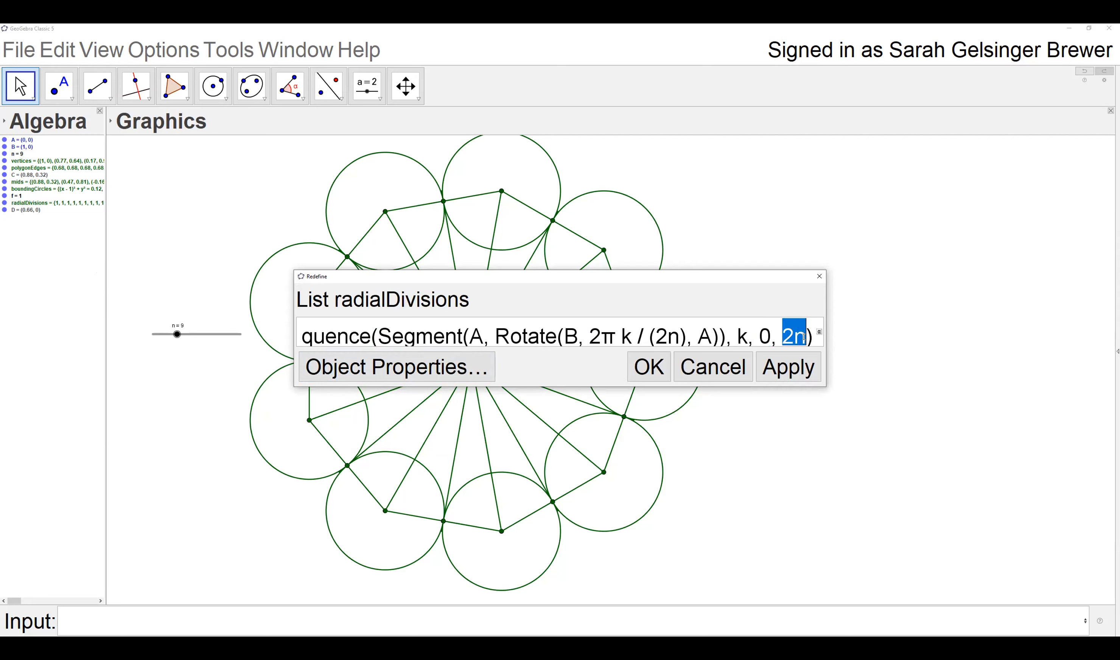
pyautogui.doubleClick(764, 337)
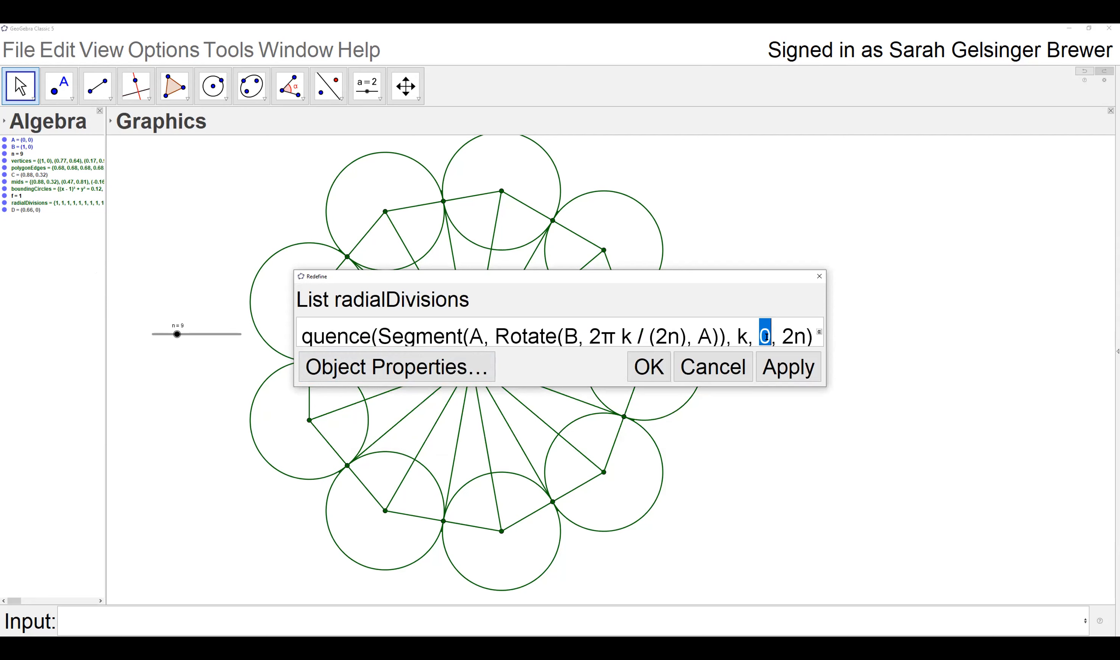
pyautogui.click(656, 377)
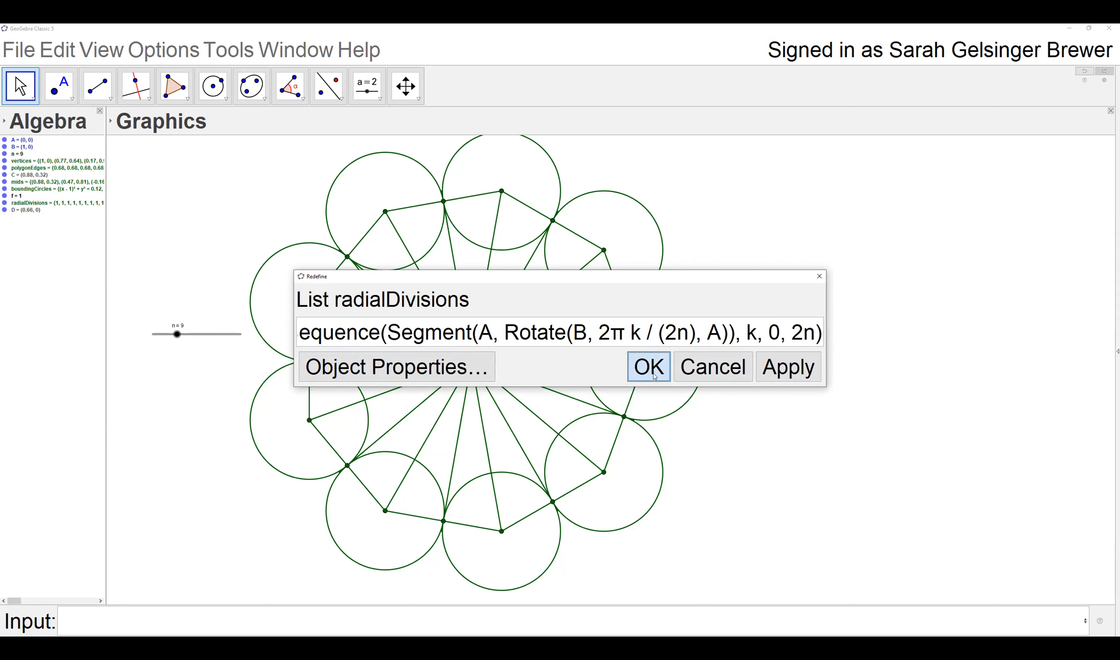
pyautogui.click(654, 376)
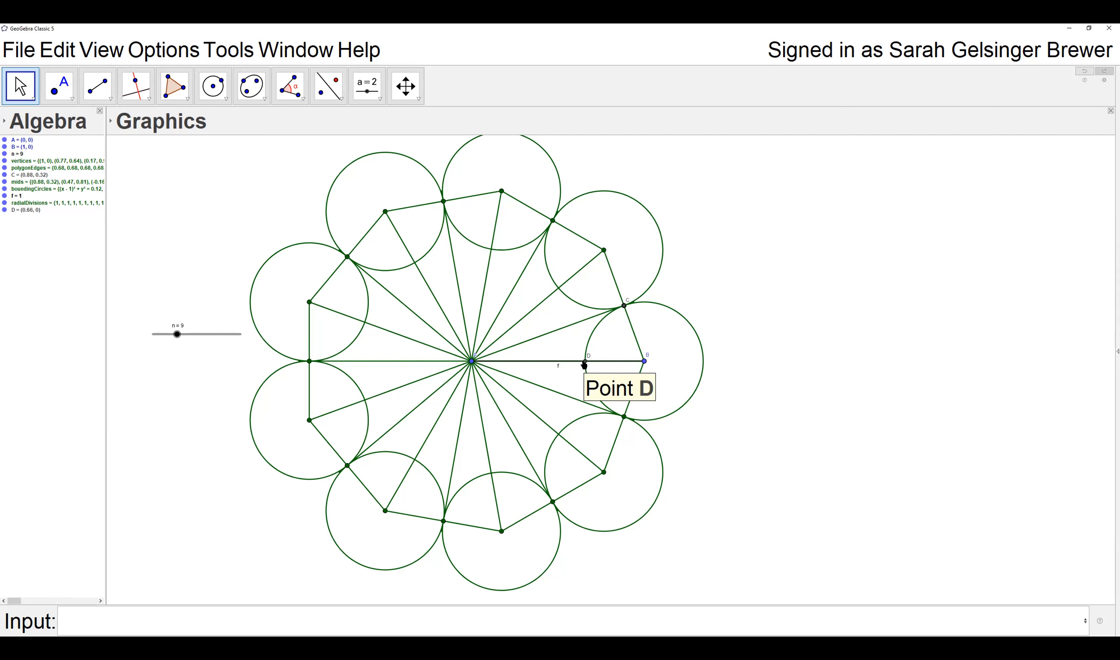
# Create a circle centred at A through point D
pyautogui.click(366, 625)
pyautogui.write('circle(A,D')
pyautogui.press('Return')
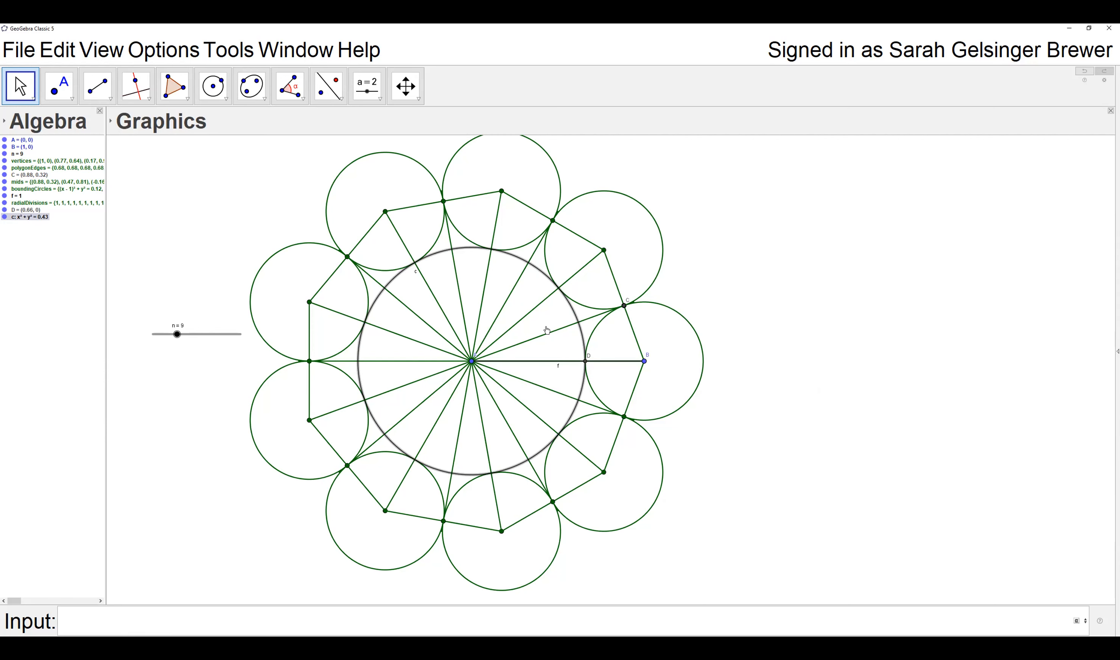
# Check the definition of circle c without changing it, and delete point D together with the dependent circle
pyautogui.click(584, 359)
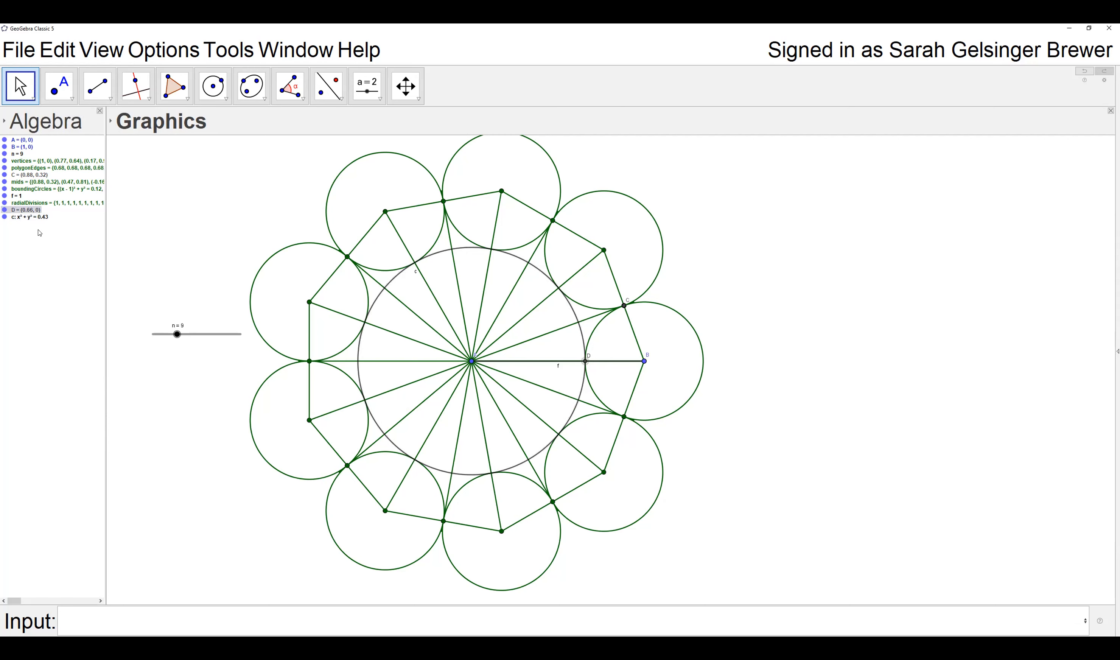
pyautogui.doubleClick(28, 217)
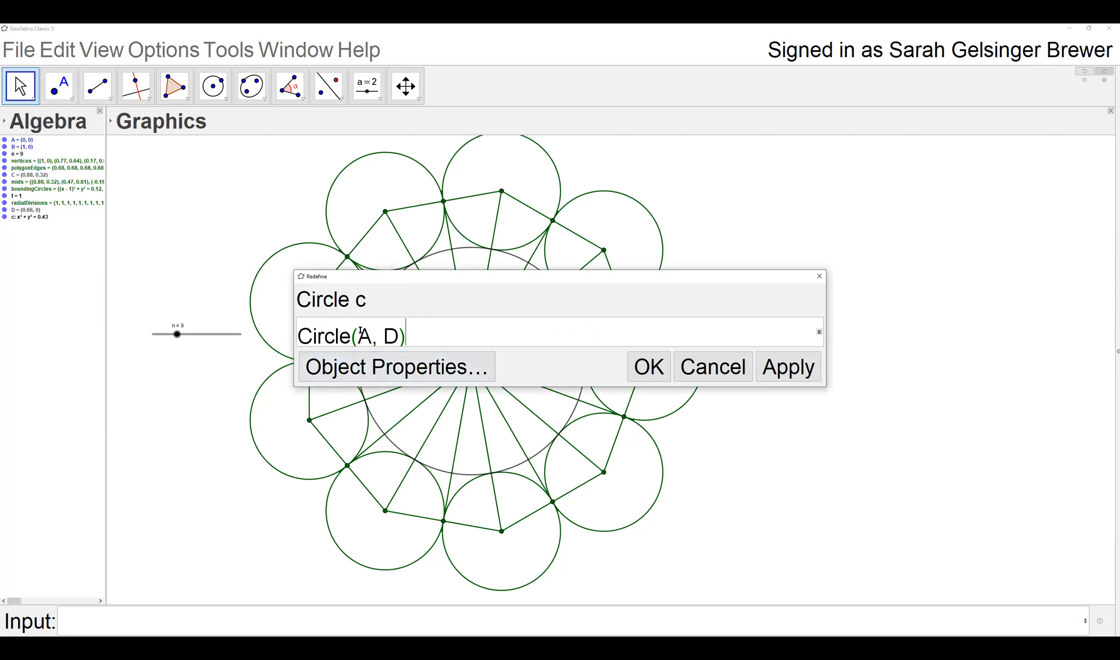
pyautogui.click(712, 366)
pyautogui.press('Delete')
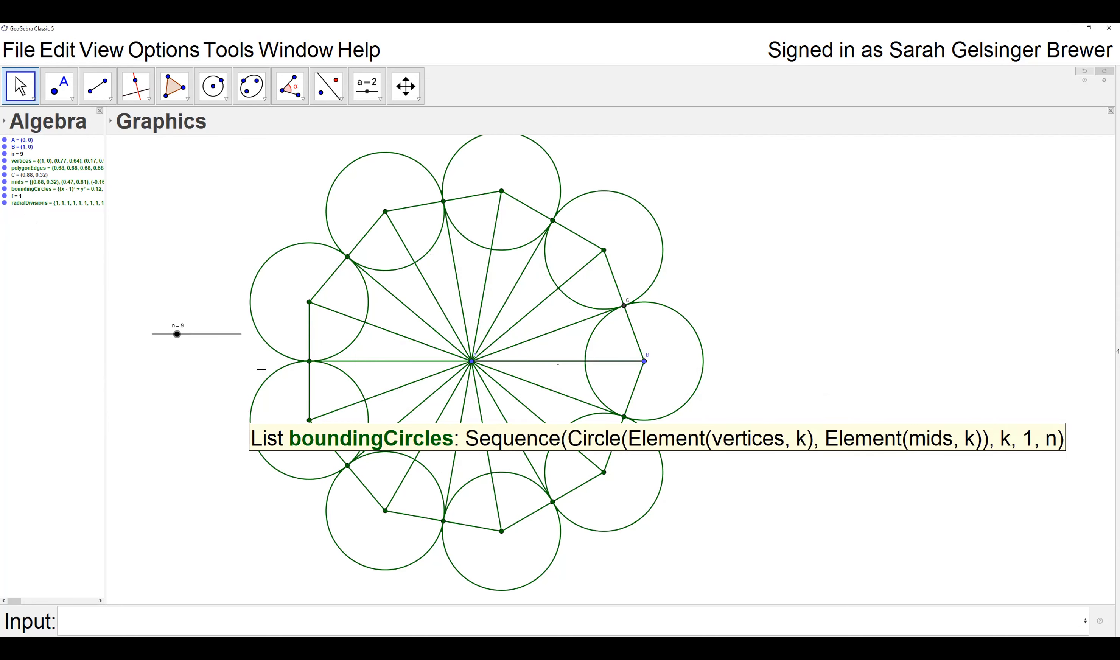
# Begin defining circle c with centre A and a nested Intersect command whose first argument is an Element command
pyautogui.click(175, 612)
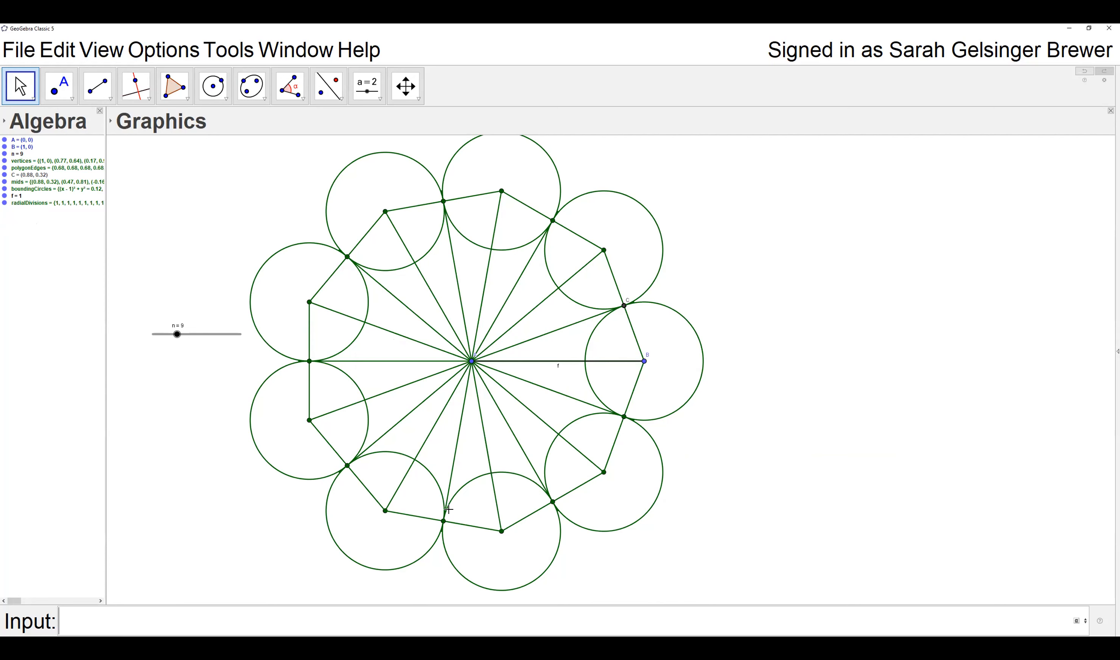
pyautogui.write('c=circle(A,')
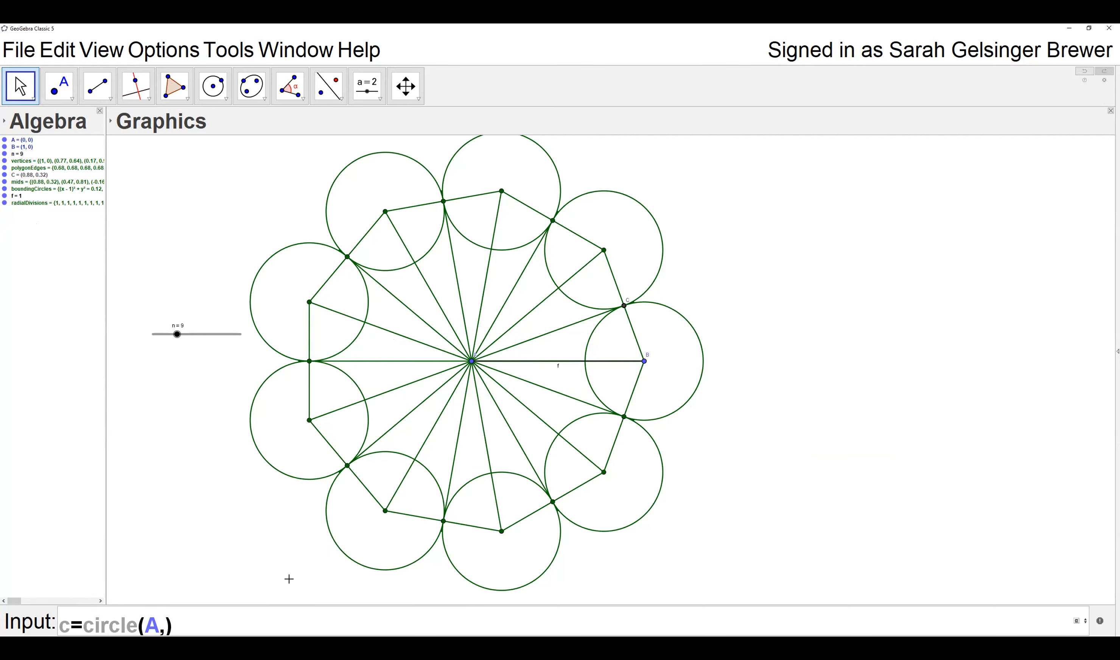
pyautogui.write('Intersect(')
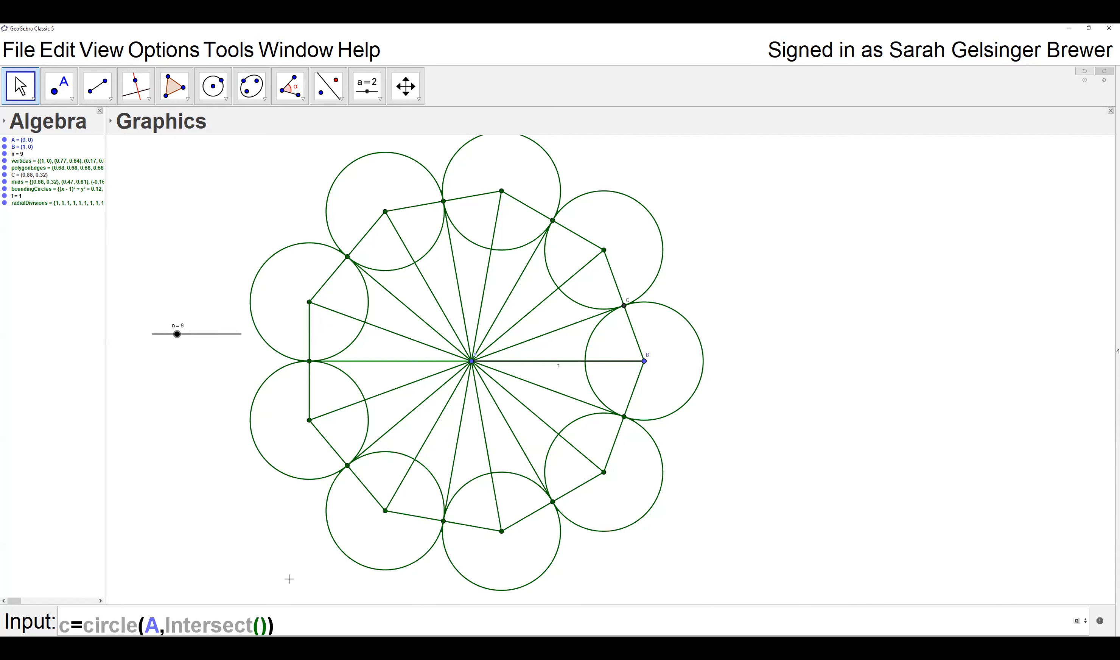
pyautogui.write('Eleme')
pyautogui.write('ne')
pyautogui.press('BackSpace')
pyautogui.press('BackSpace')
pyautogui.write('nt(')
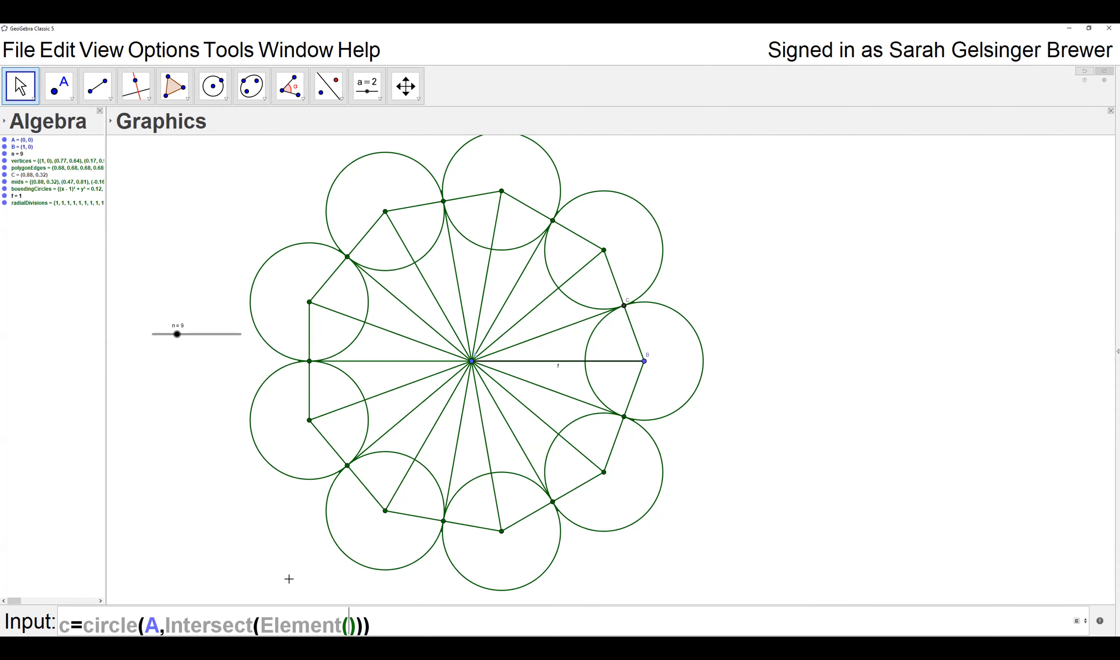
# Complete the first Intersect argument of circle c's definition as Element(boundingCircles,1)
pyautogui.write('Boun')
pyautogui.press('BackSpace')
pyautogui.press('BackSpace')
pyautogui.press('BackSpace')
pyautogui.press('BackSpace')
pyautogui.write('boundingCircle')
pyautogui.press('BackSpace')
pyautogui.press('BackSpace')
pyautogui.press('BackSpace')
pyautogui.press('BackSpace')
pyautogui.write('rcles,1')
pyautogui.press('Right')
# Add element(radialDivisions,1) as the second Intersect argument and create circle c
pyautogui.write(',eleme')
pyautogui.write('net')
pyautogui.press('BackSpace')
pyautogui.press('BackSpace')
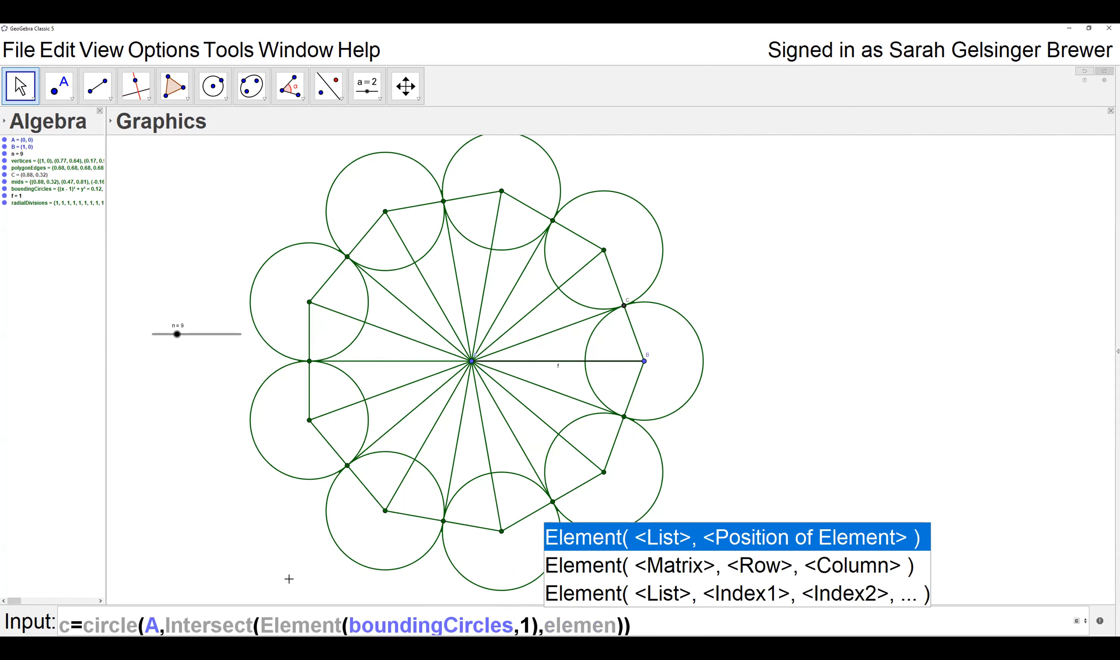
pyautogui.write('t(')
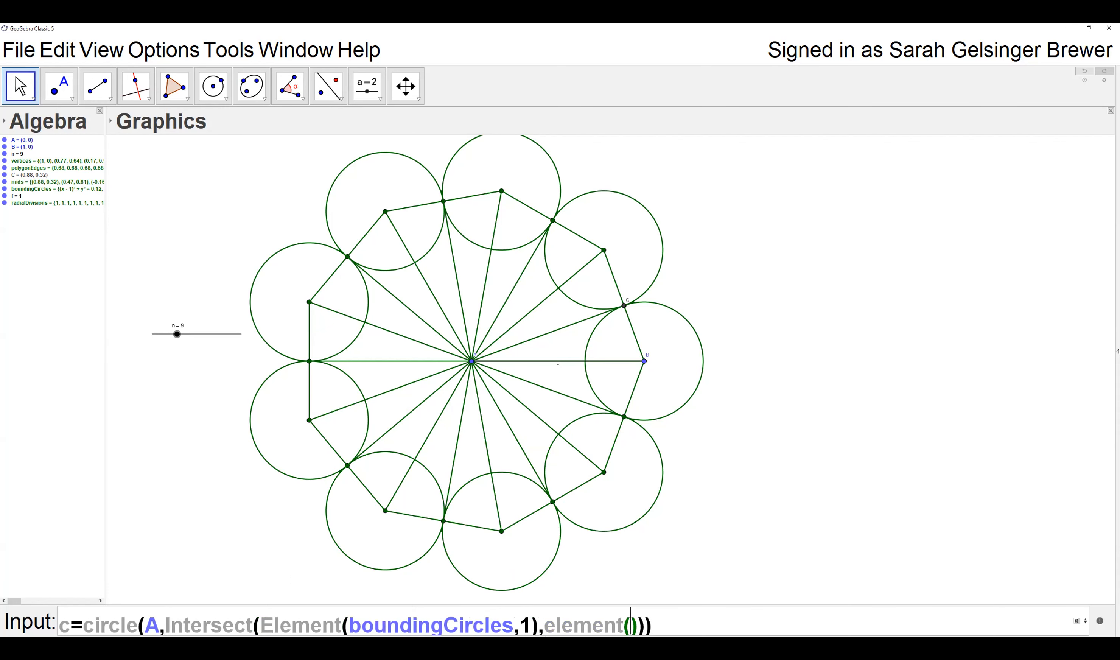
pyautogui.write('radialDivisions')
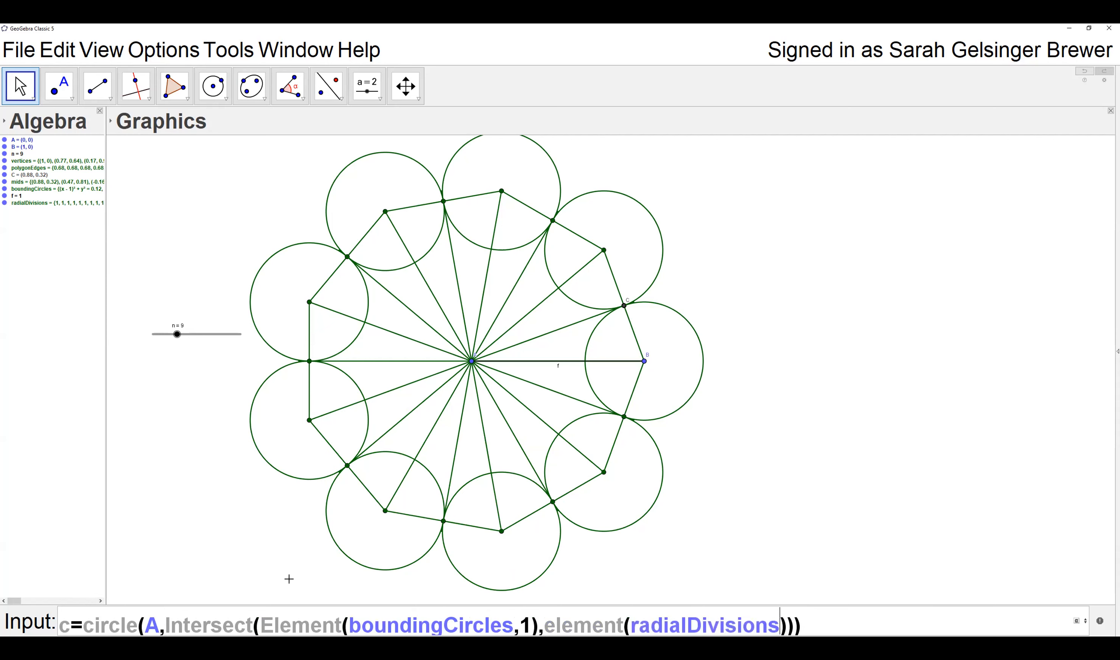
pyautogui.write(',1')
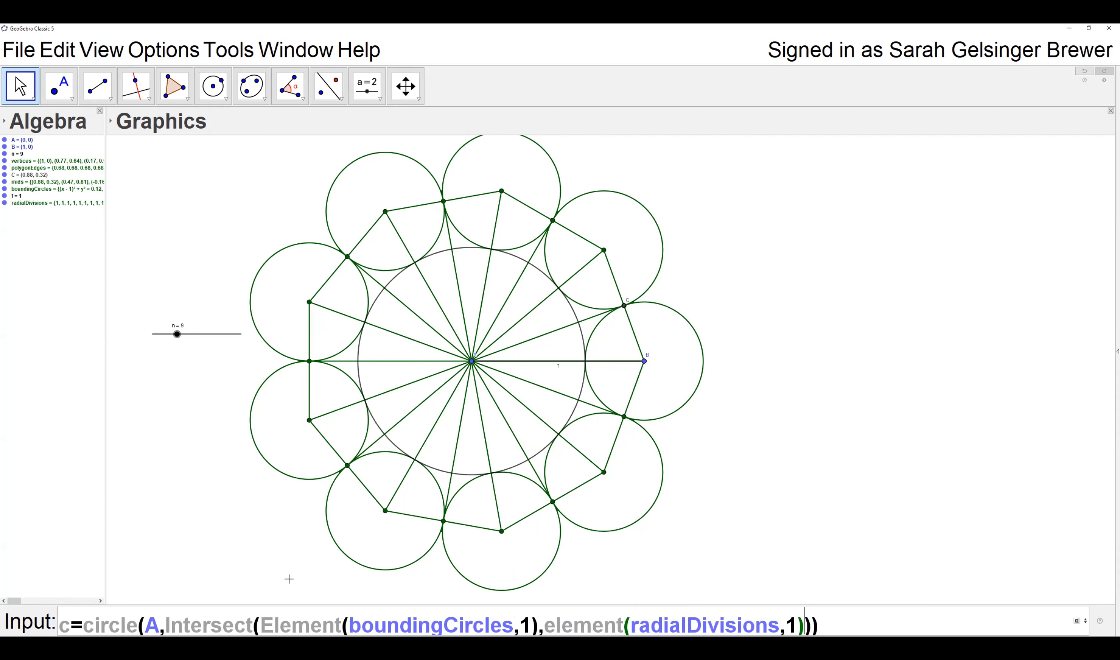
pyautogui.write(')')
pyautogui.press('Return')
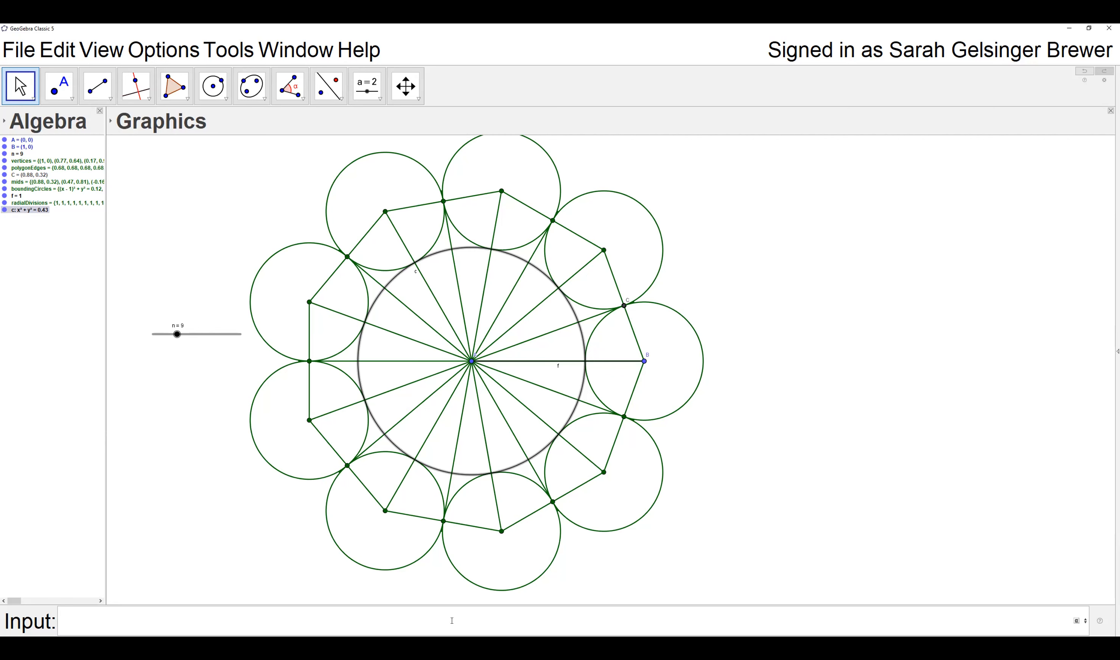
# Rename the list radialDivisions as L5
pyautogui.click(44, 191)
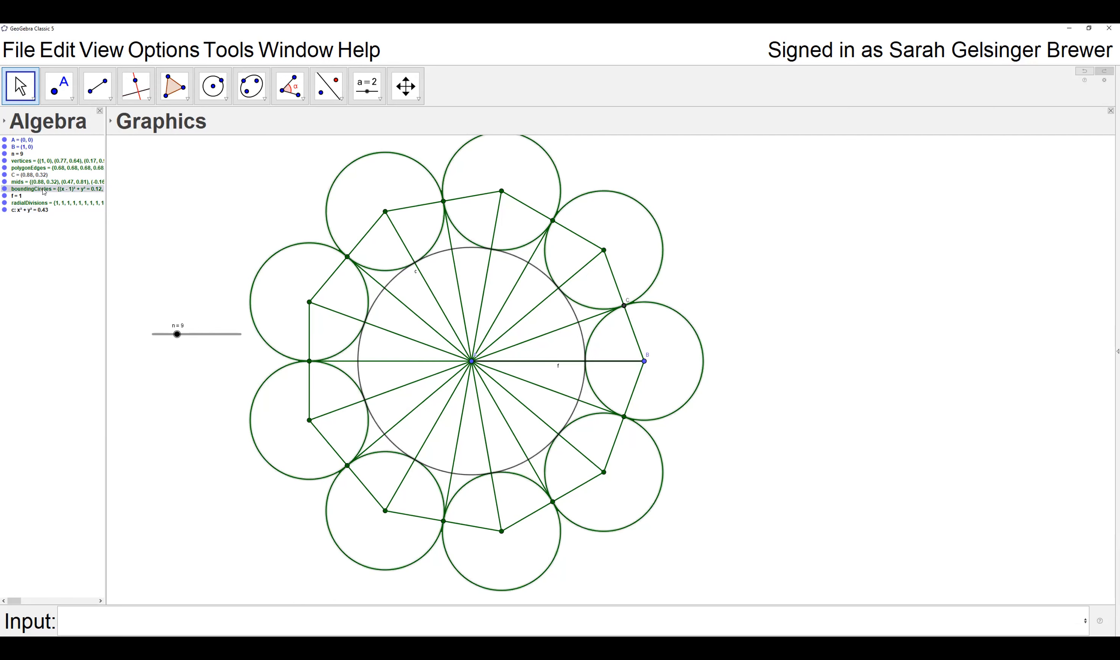
pyautogui.click(51, 203)
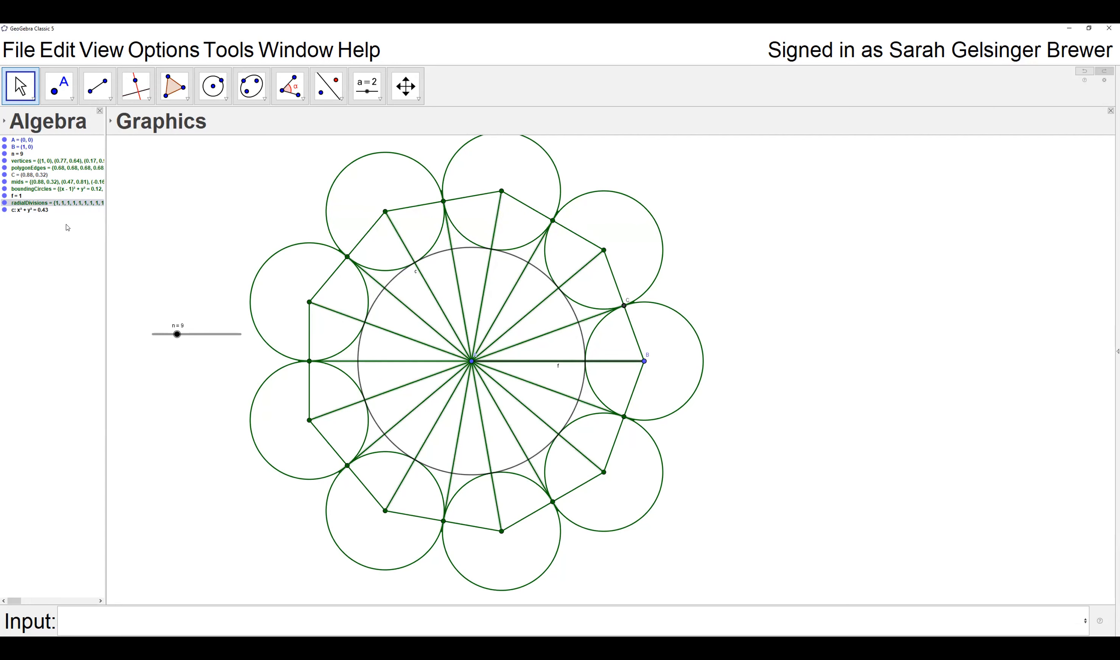
pyautogui.rightClick(34, 203)
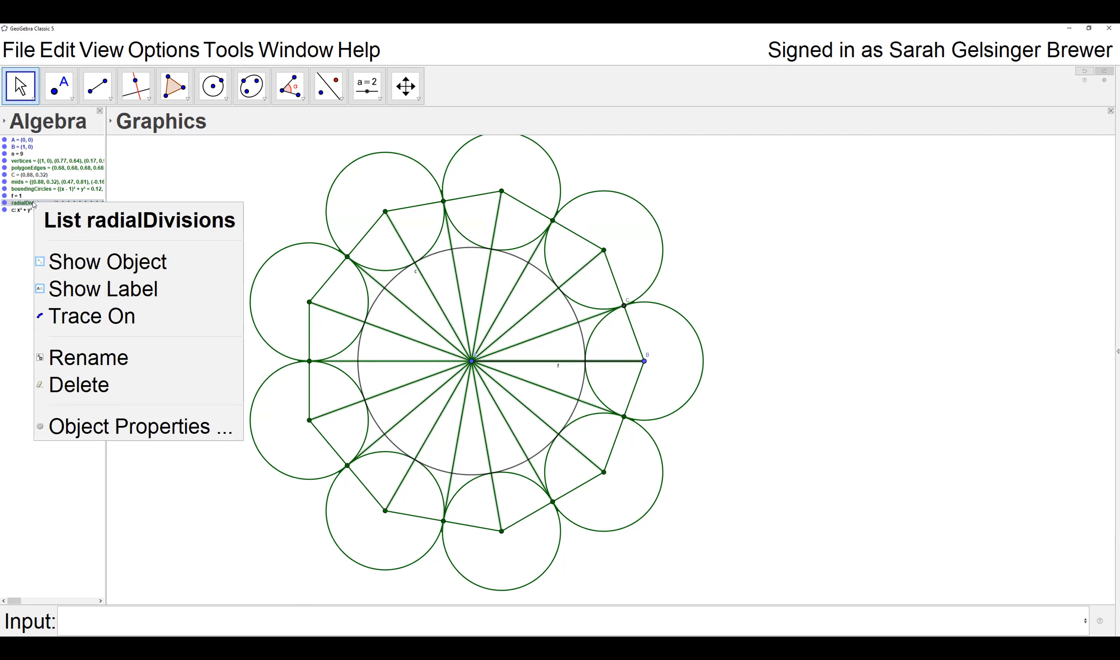
pyautogui.click(78, 358)
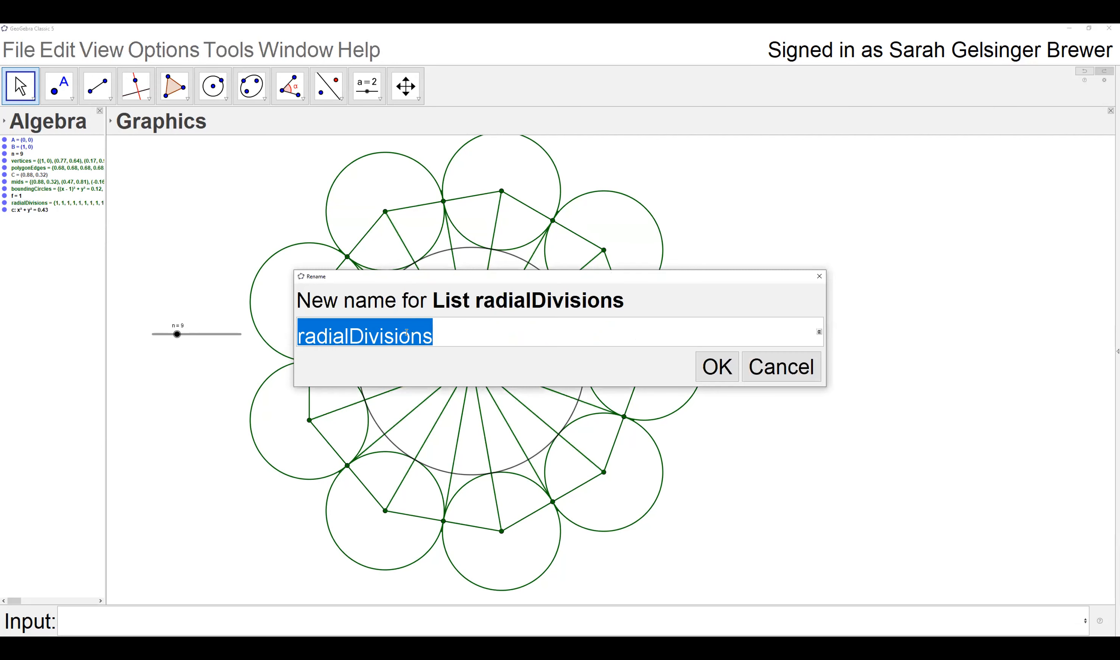
pyautogui.write('L5')
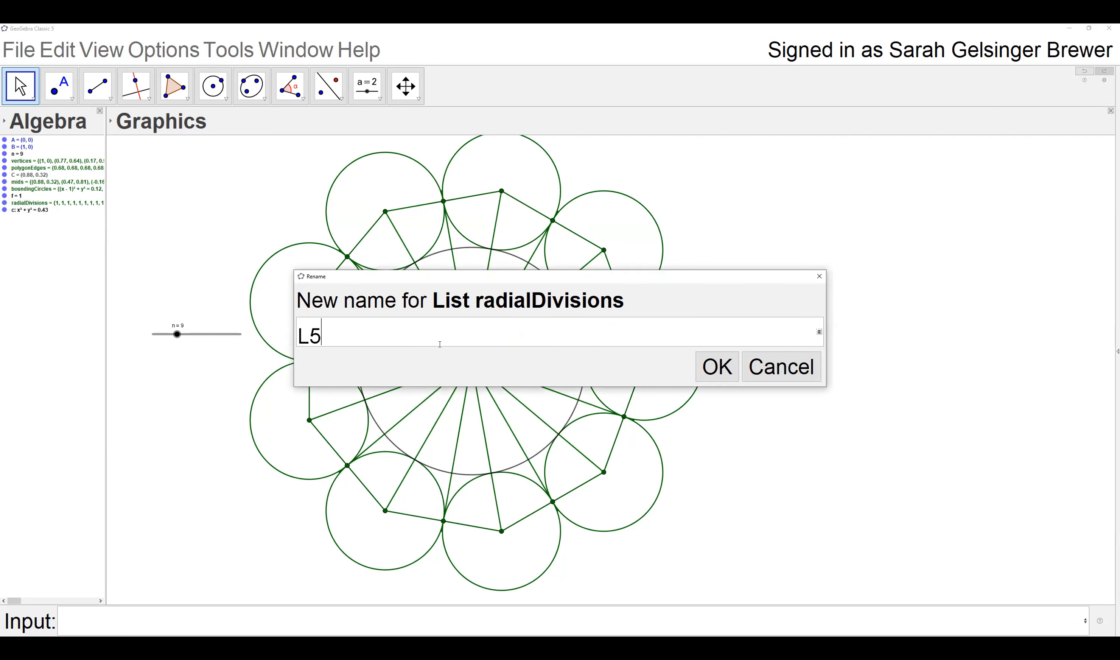
pyautogui.press('Return')
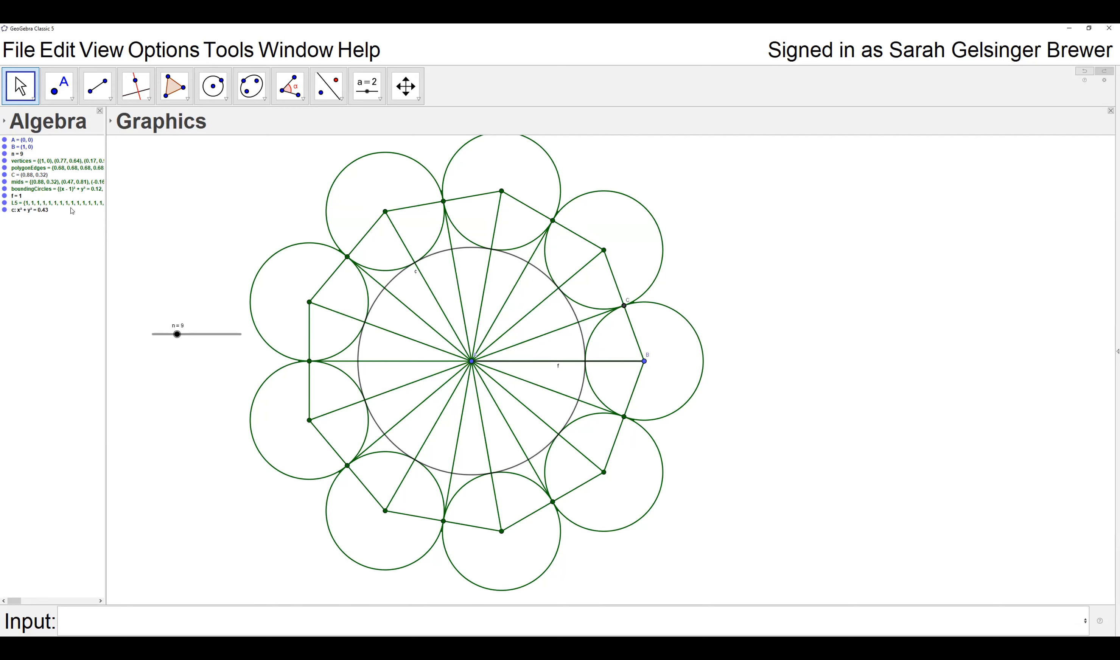
# Rename the list L5 as radialDivisions
pyautogui.rightClick(18, 204)
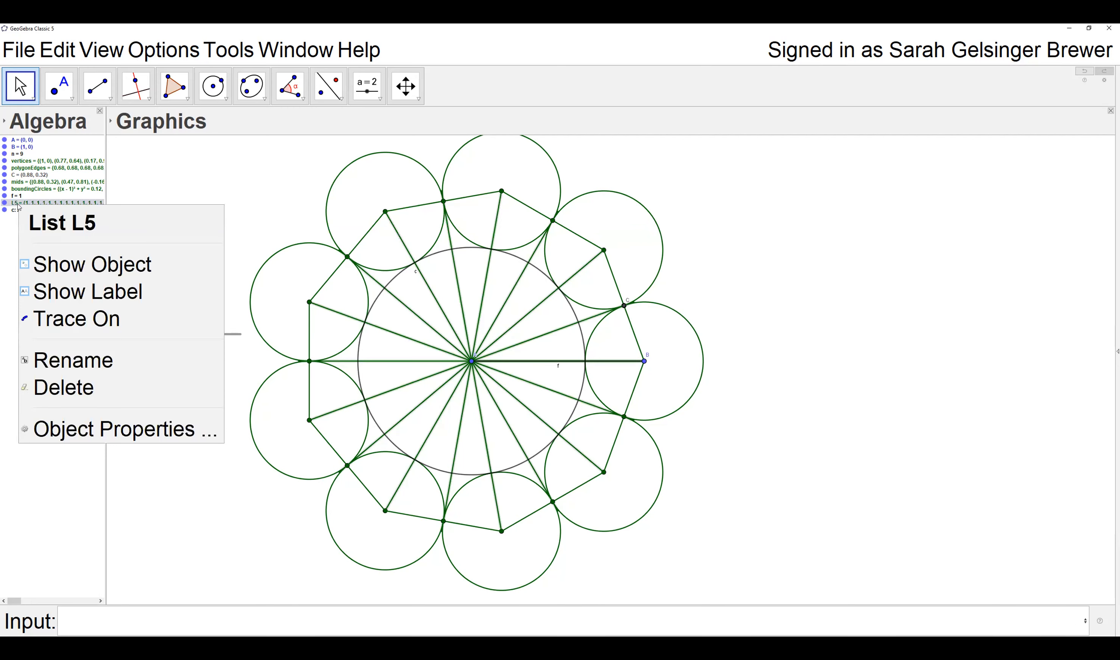
pyautogui.click(80, 365)
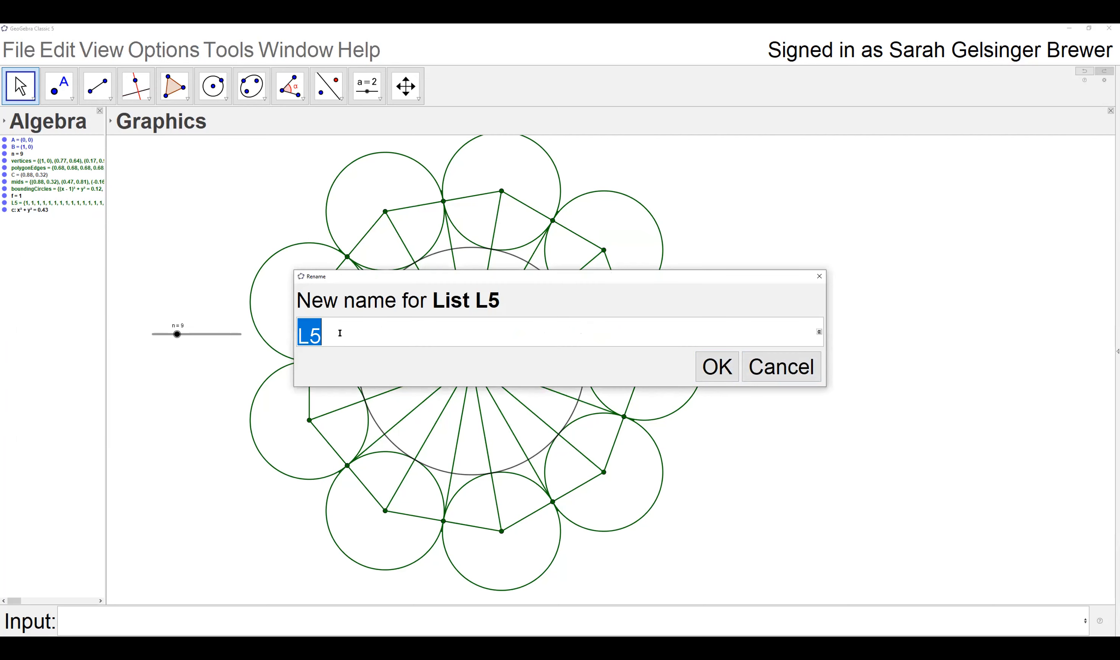
pyautogui.write('radial')
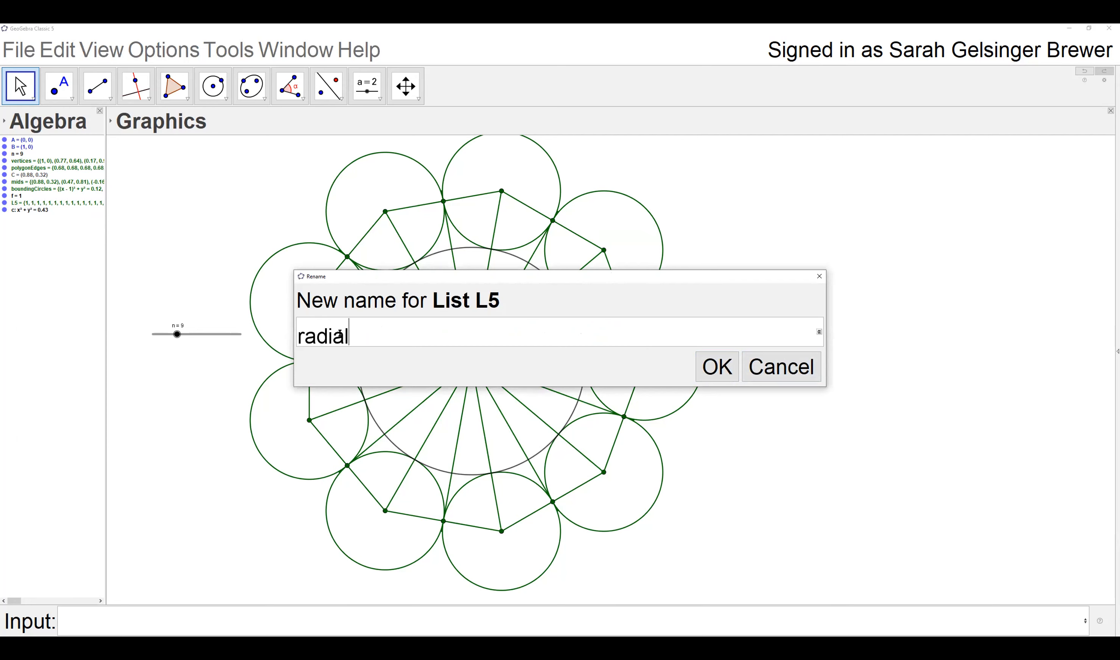
pyautogui.write('Divisions')
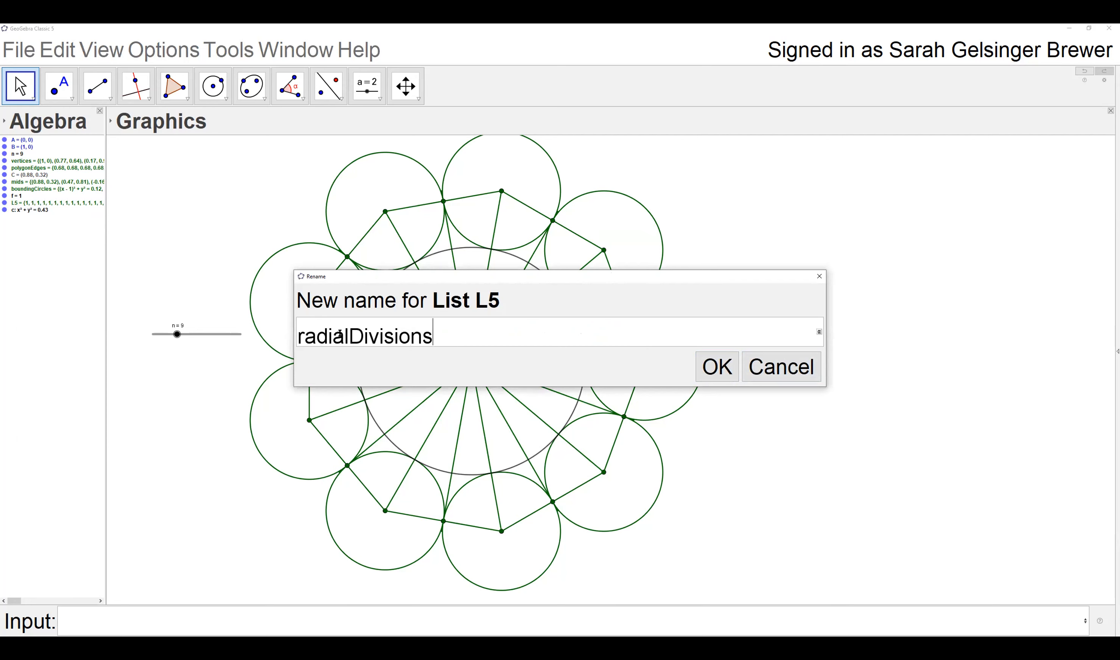
pyautogui.click(714, 377)
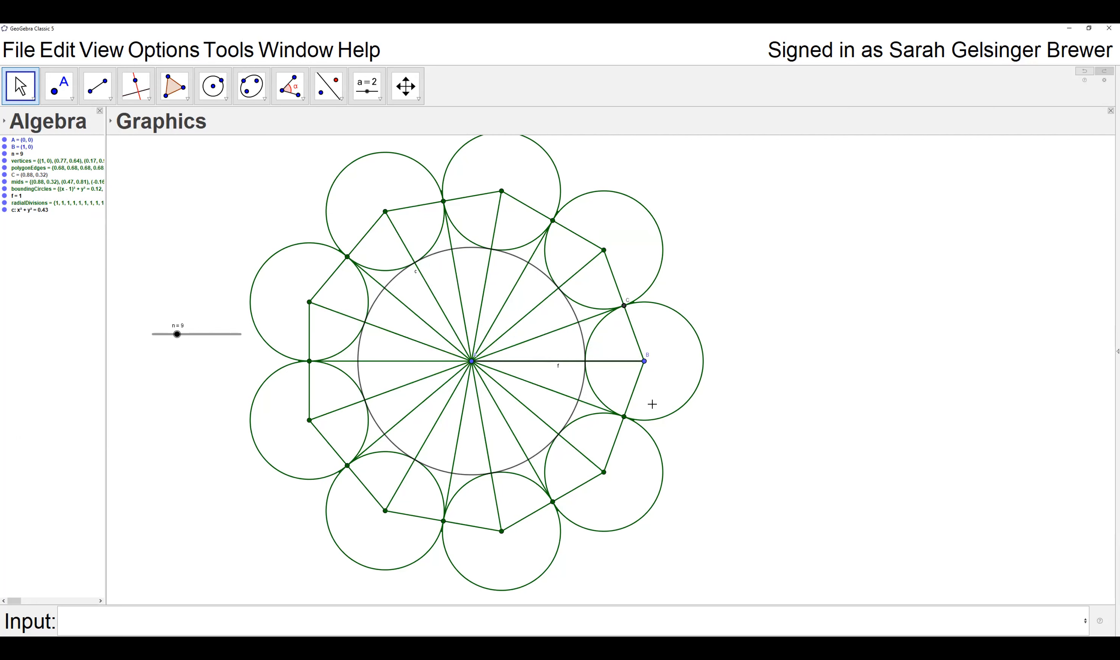
# Test the construction with the number of sides n at 5, 4, 6, 7 and 8
pyautogui.click(186, 337)
pyautogui.moveTo(185, 337)
pyautogui.mouseDown()
pyautogui.moveTo(202, 336)
pyautogui.moveTo(164, 335)
pyautogui.moveTo(208, 335)
pyautogui.moveTo(168, 339)
pyautogui.moveTo(177, 335)
pyautogui.mouseUp()
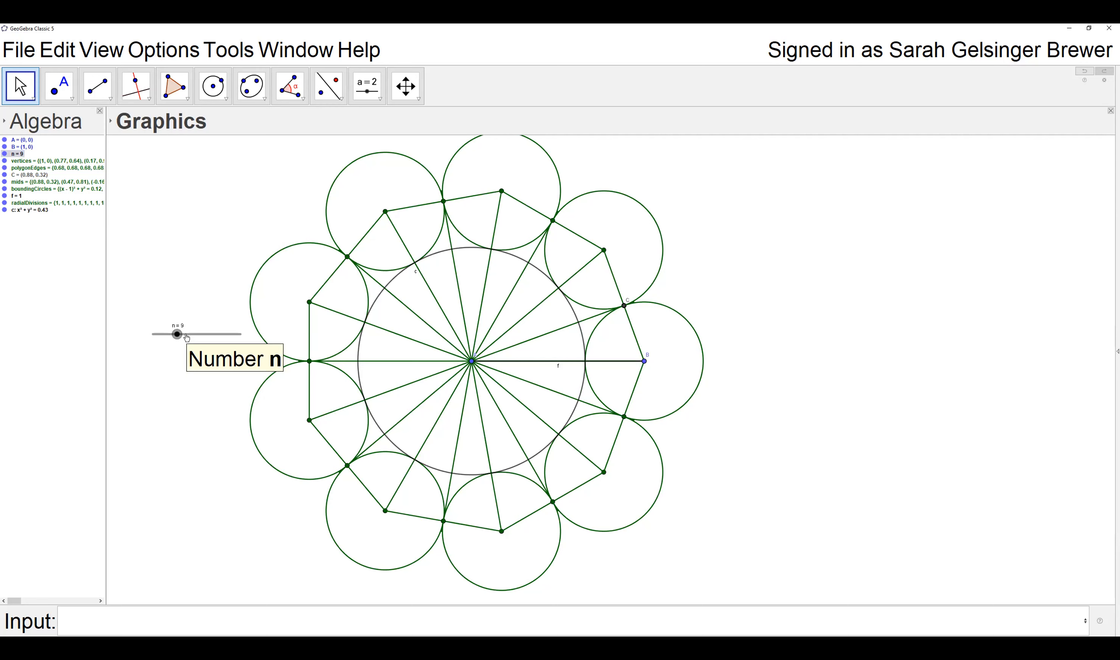
pyautogui.moveTo(176, 335); pyautogui.dragTo(165, 337)
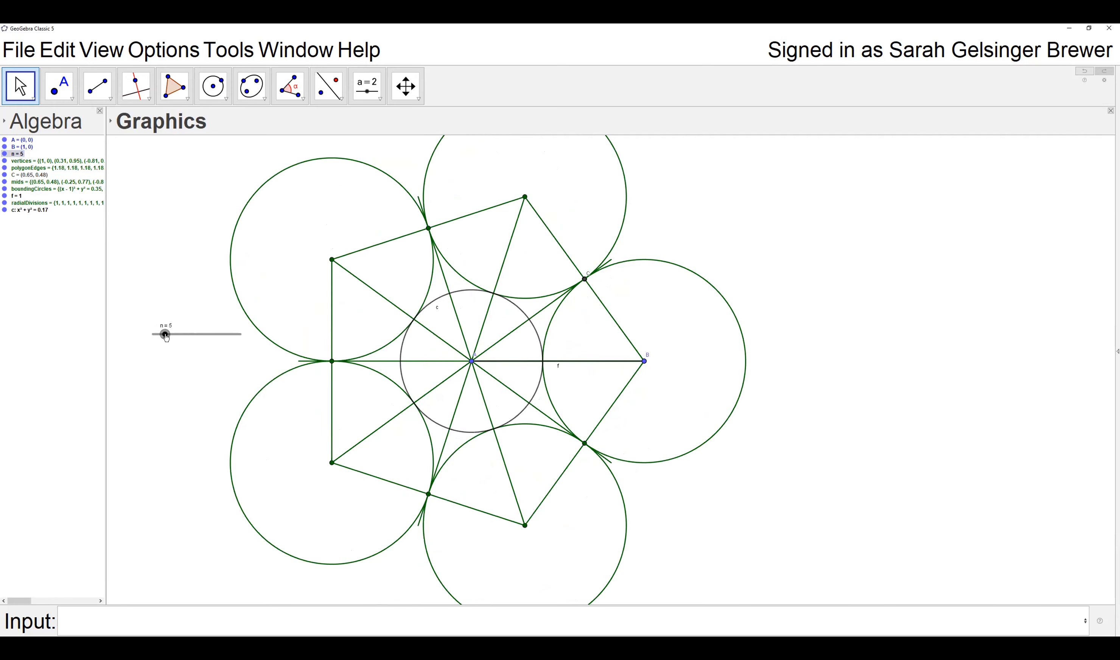
pyautogui.moveTo(166, 338); pyautogui.dragTo(161, 339)
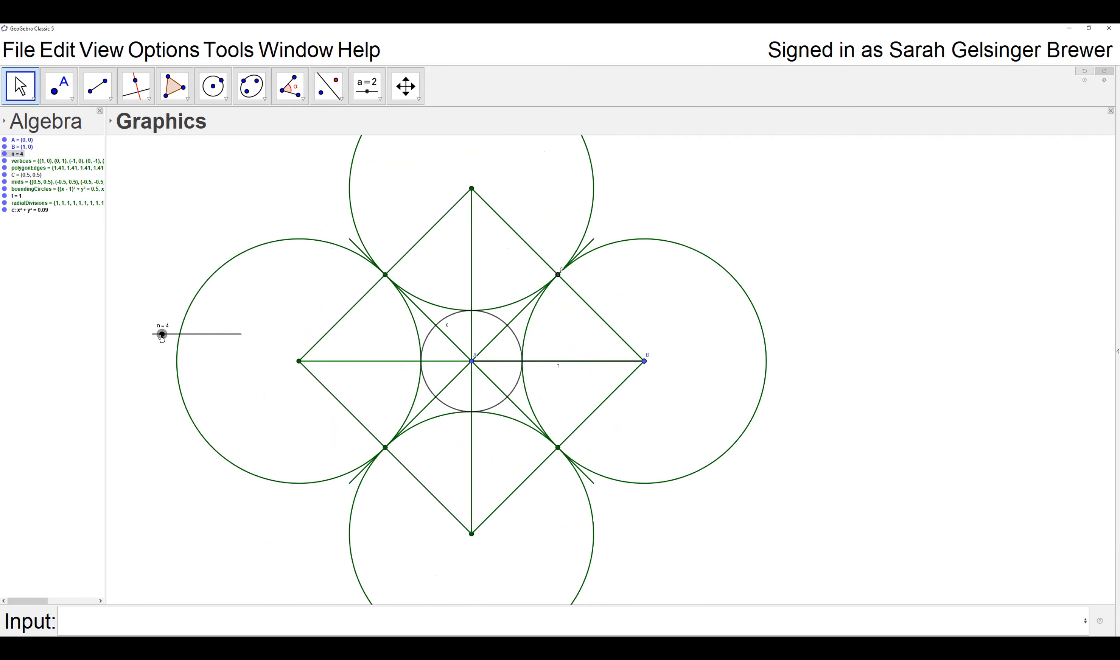
pyautogui.moveTo(163, 338); pyautogui.dragTo(167, 338)
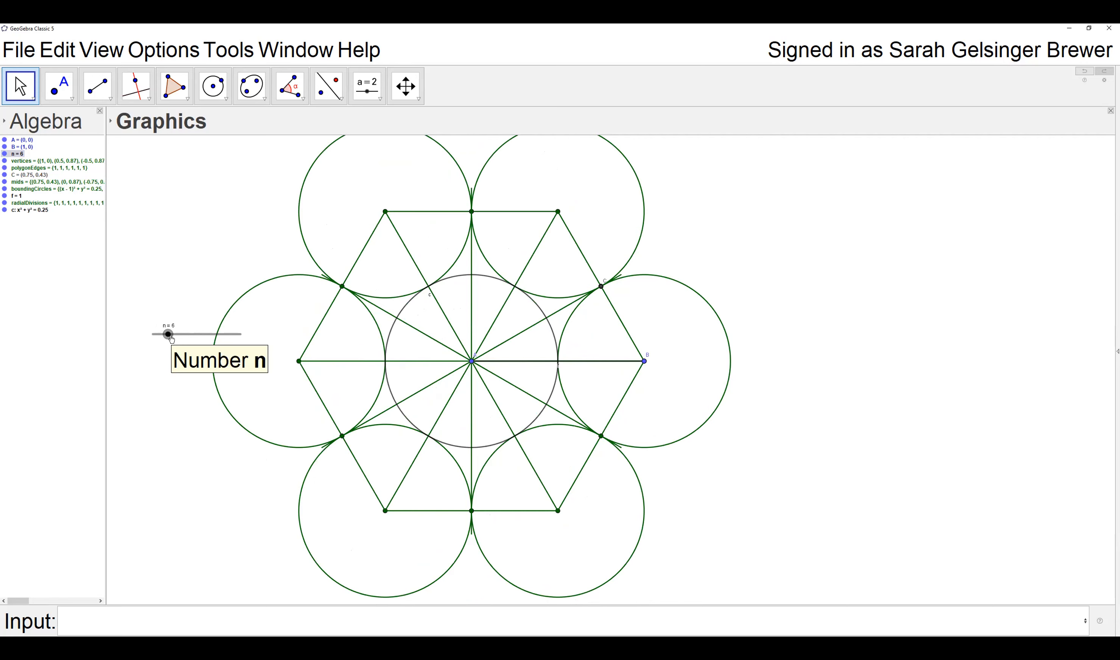
pyautogui.moveTo(170, 337); pyautogui.dragTo(172, 339)
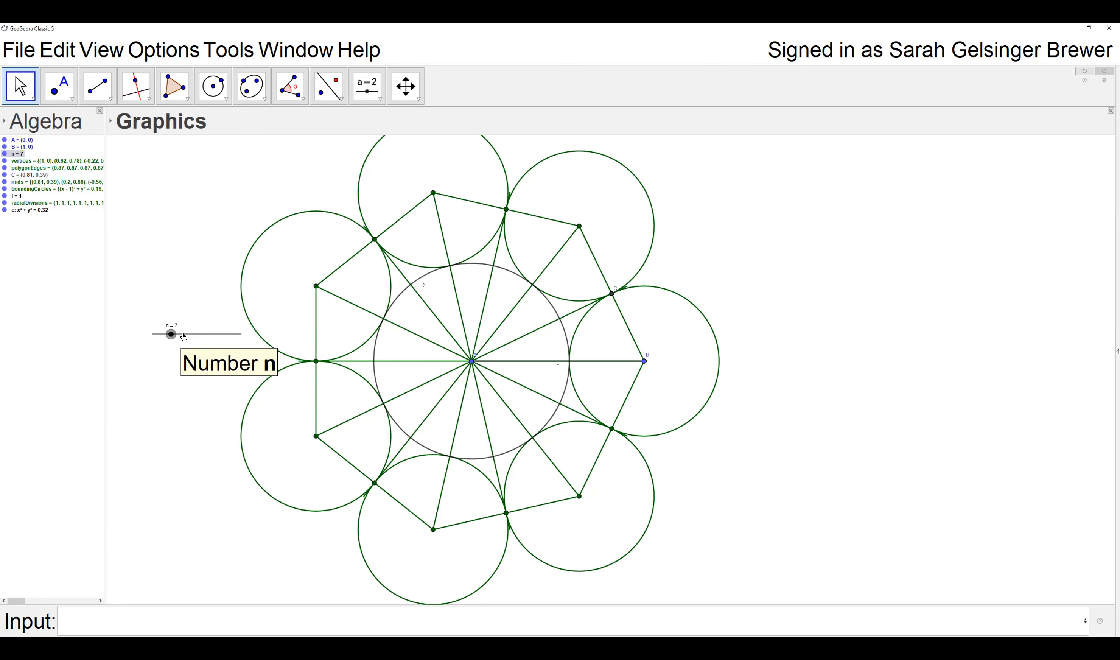
pyautogui.moveTo(171, 334); pyautogui.dragTo(175, 337)
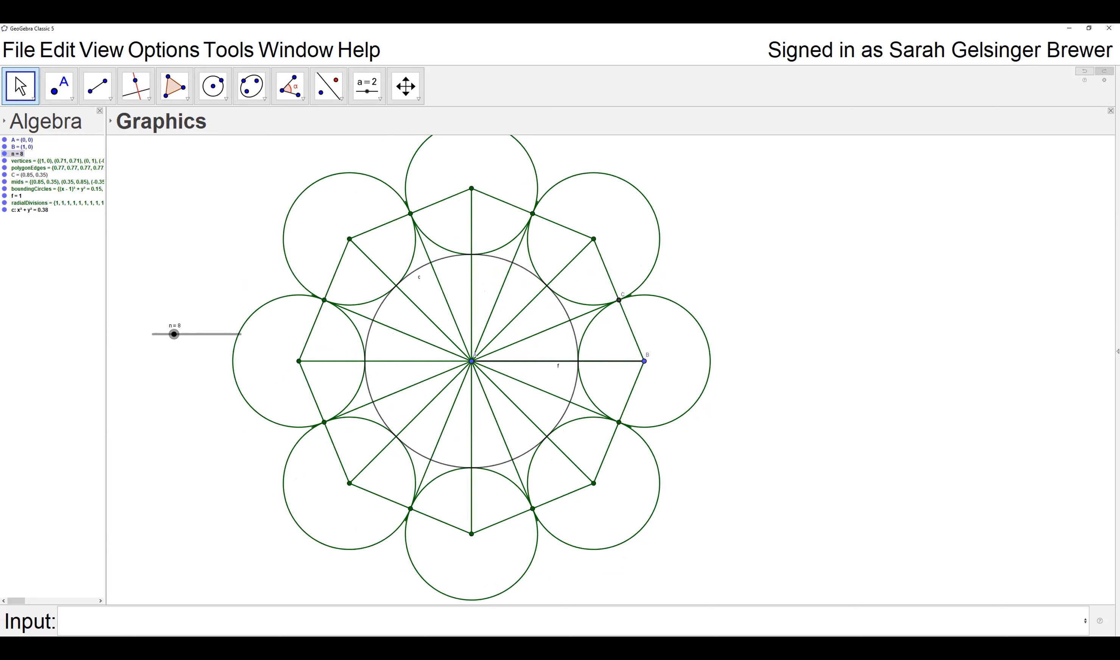
# Create point D as Intersect(c,Element(radialDivisions,1))
pyautogui.click(78, 620)
pyautogui.write('D=Inte')
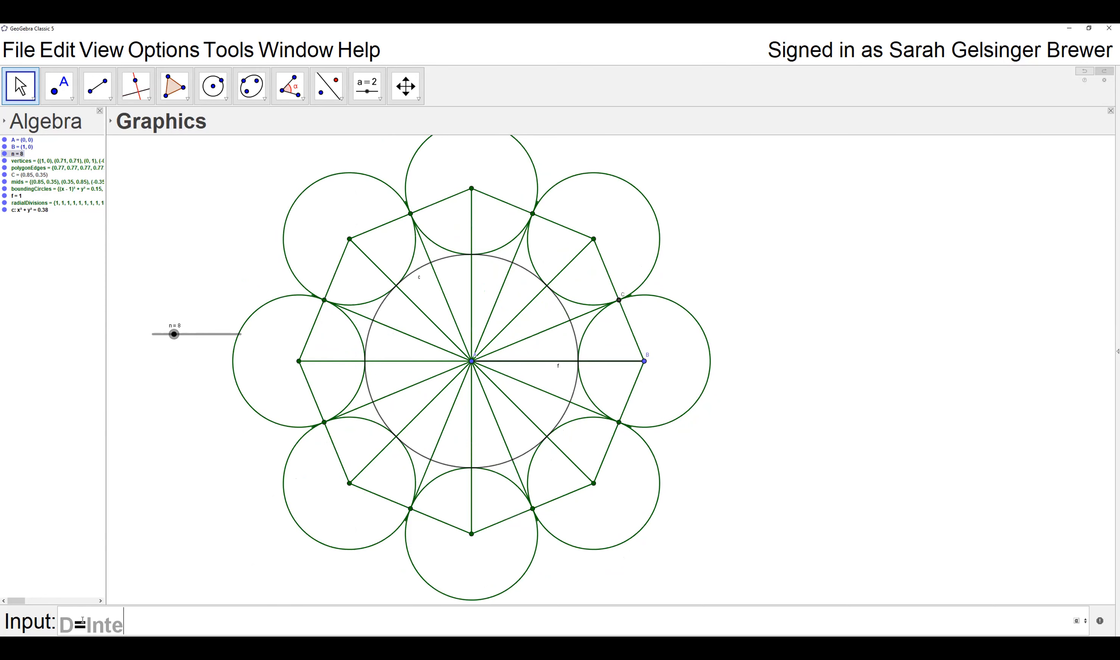
pyautogui.write('rsect(')
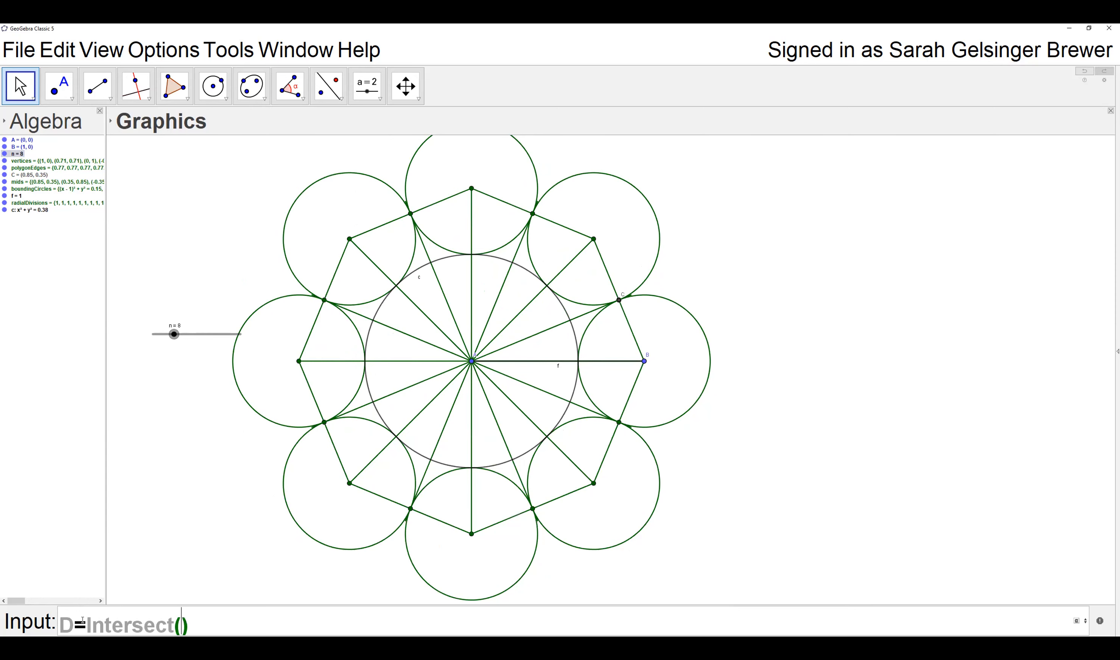
pyautogui.write('c,Element(')
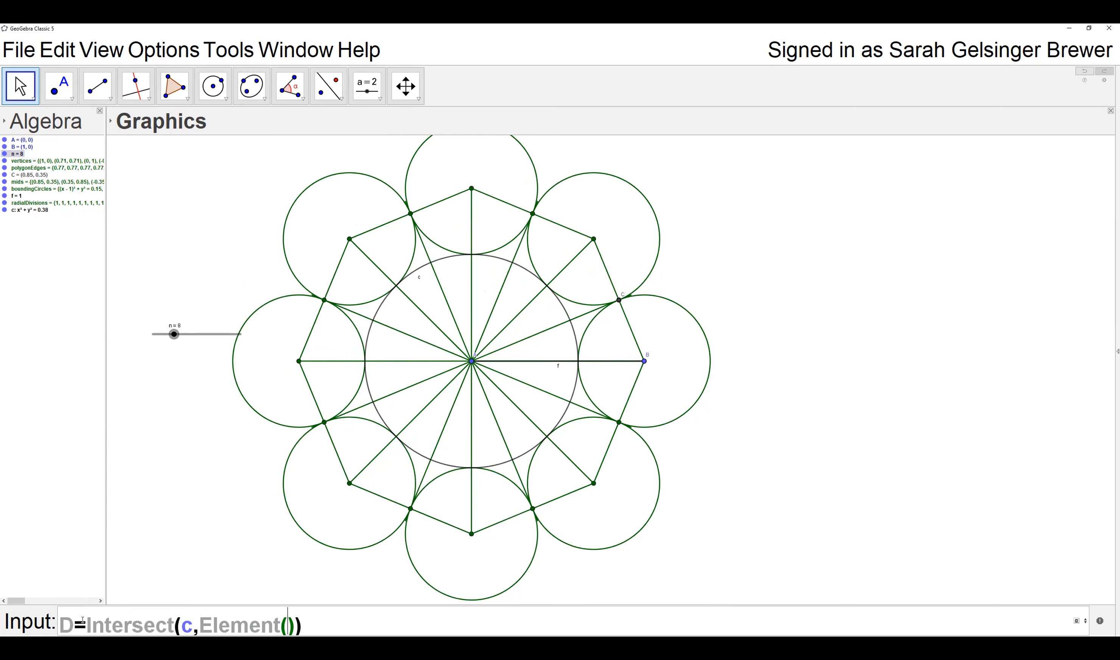
pyautogui.write('radia')
pyautogui.write('lDi')
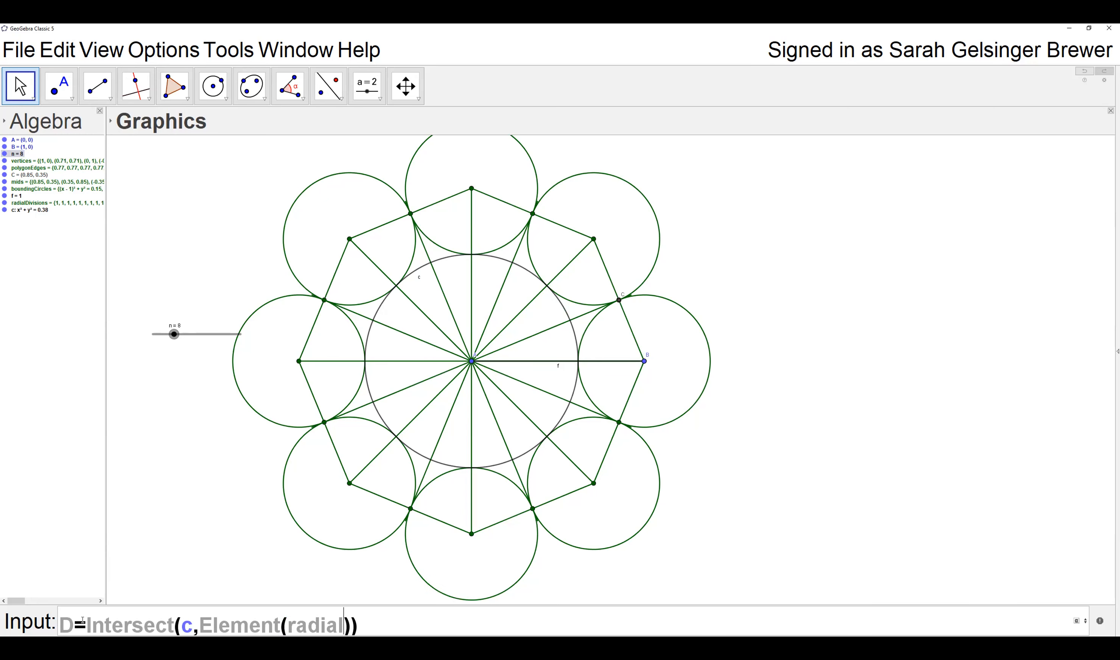
pyautogui.write('visions,')
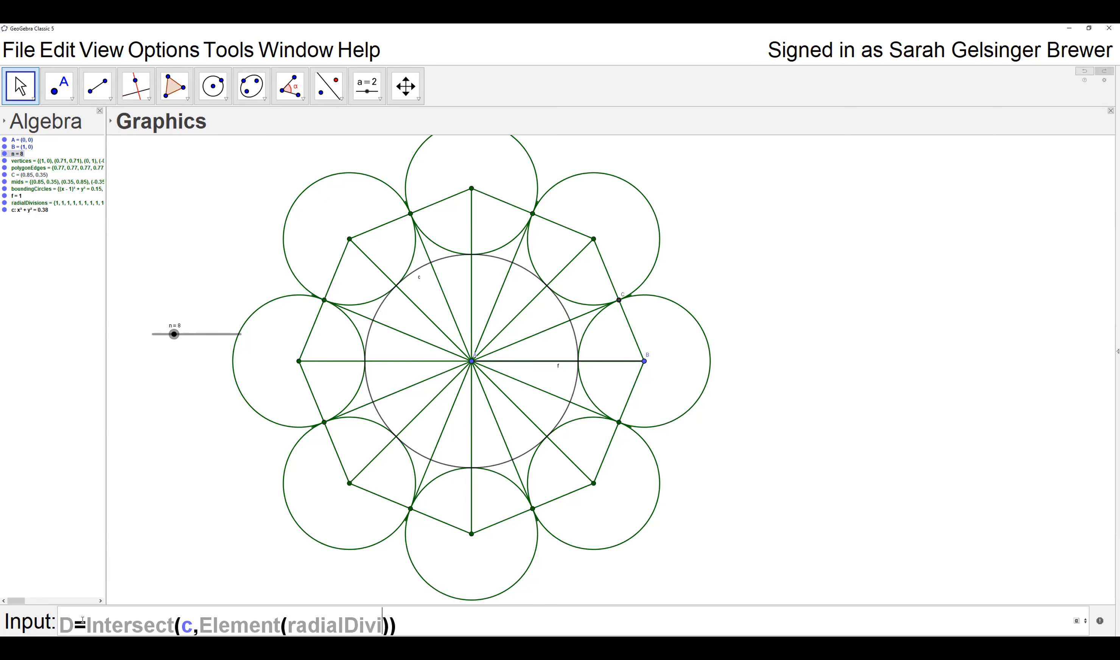
pyautogui.write('1')
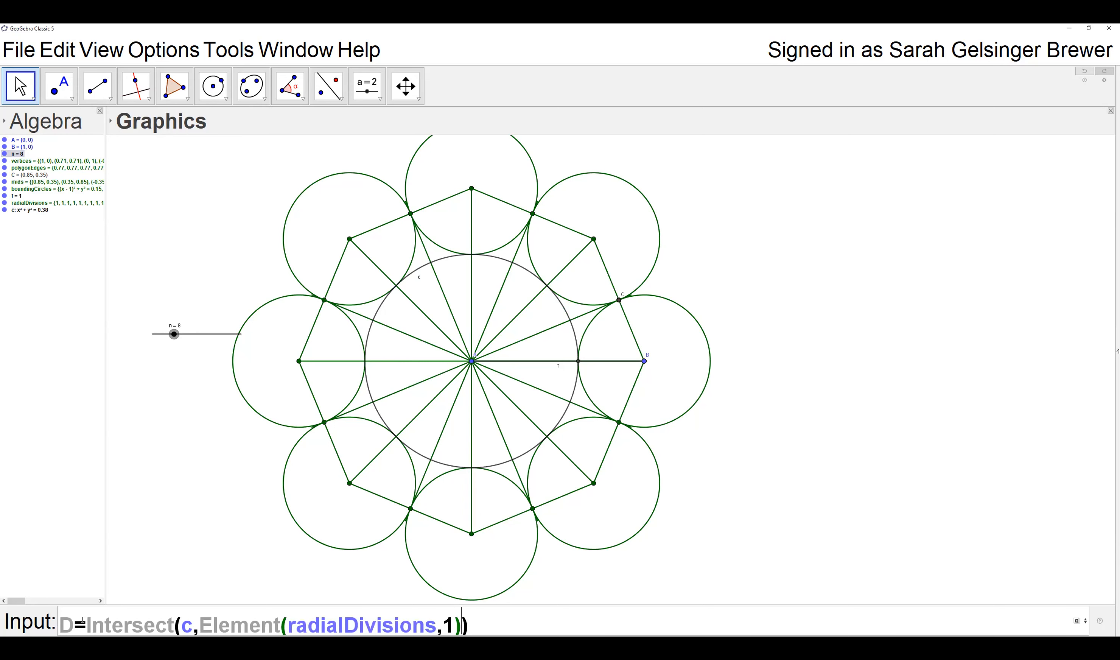
pyautogui.press('Return')
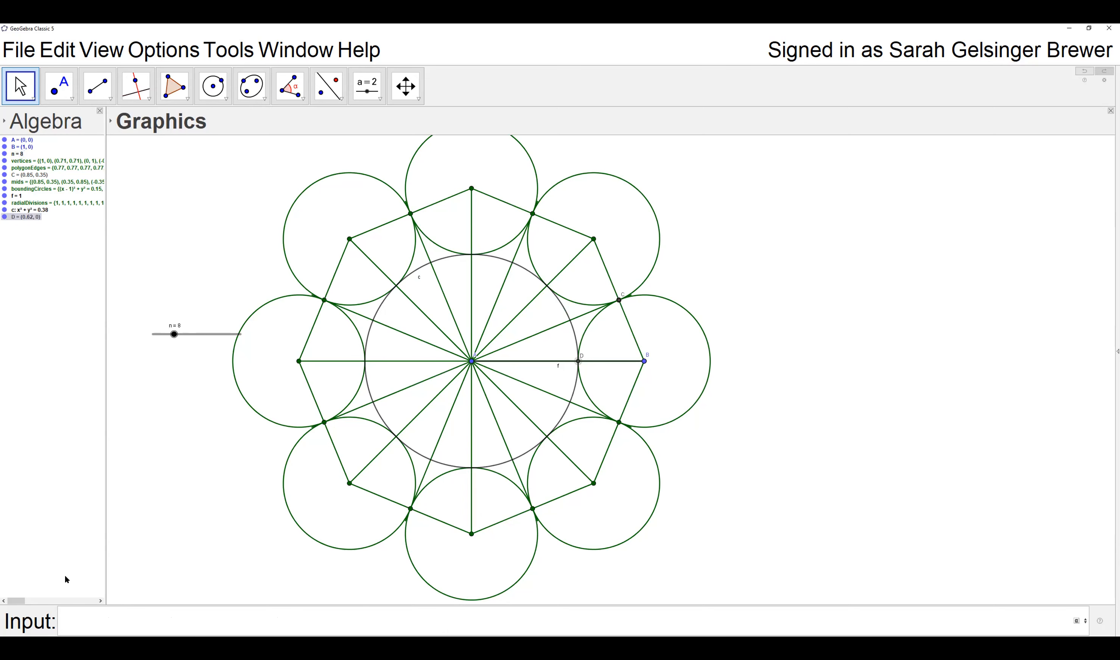
# Check how point D follows the central circle with n at 6, 5, 6 and 20
pyautogui.moveTo(174, 334); pyautogui.dragTo(168, 335)
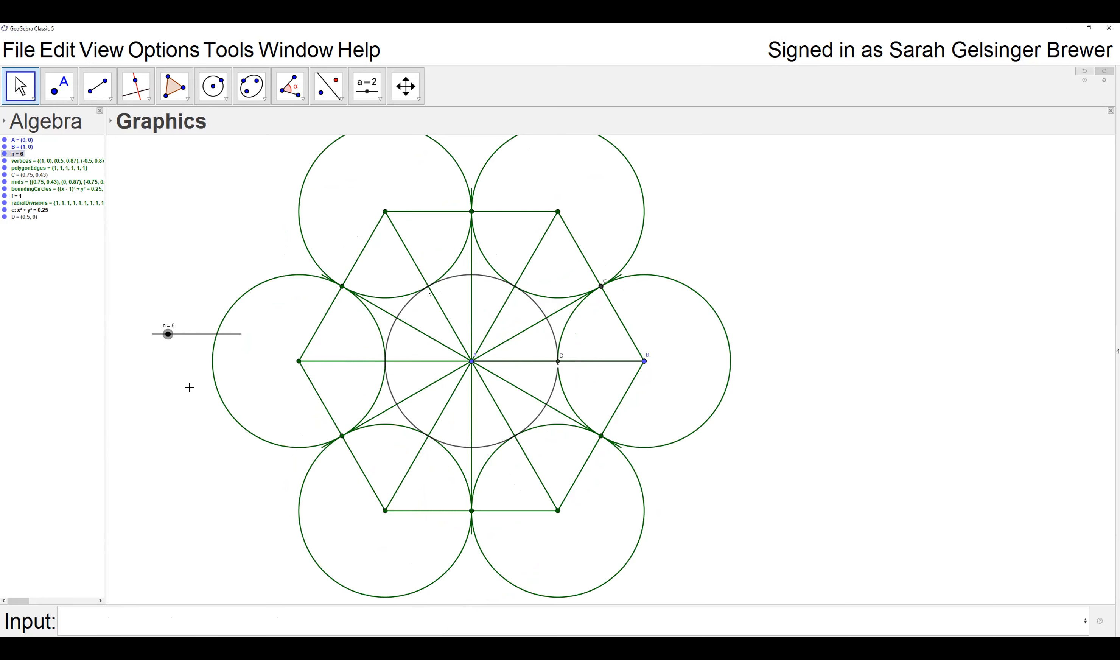
pyautogui.moveTo(168, 334); pyautogui.dragTo(165, 339)
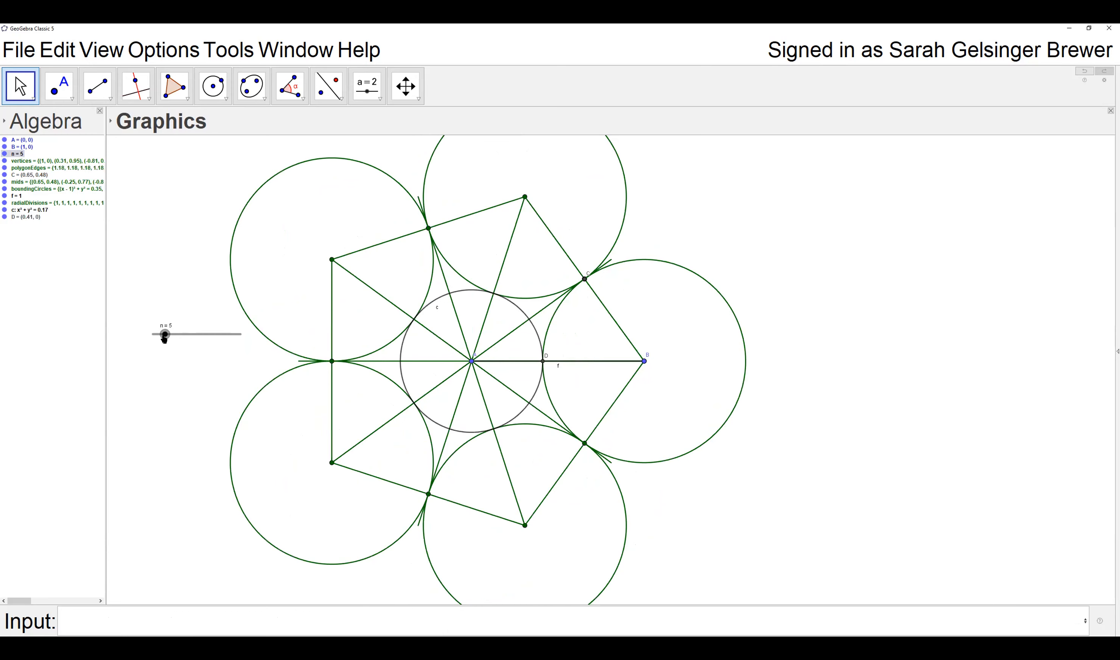
pyautogui.moveTo(165, 335); pyautogui.dragTo(168, 335)
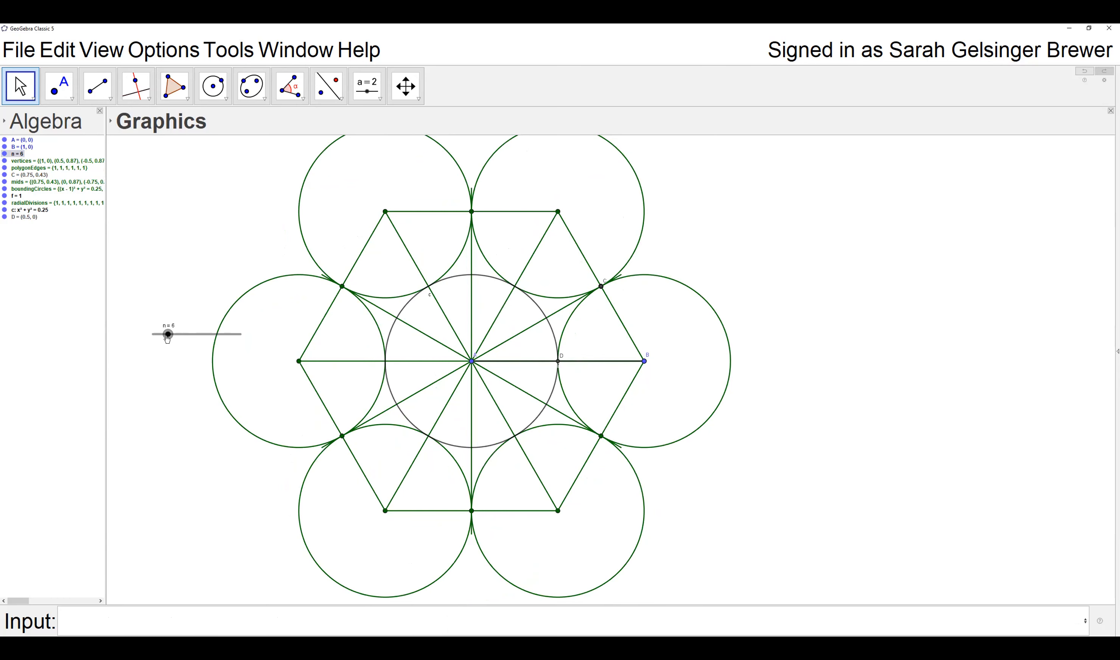
pyautogui.moveTo(168, 335); pyautogui.dragTo(211, 335)
# Set the maximum of slider n to 100, and run n up to 100 and back down to 10
pyautogui.doubleClick(188, 335)
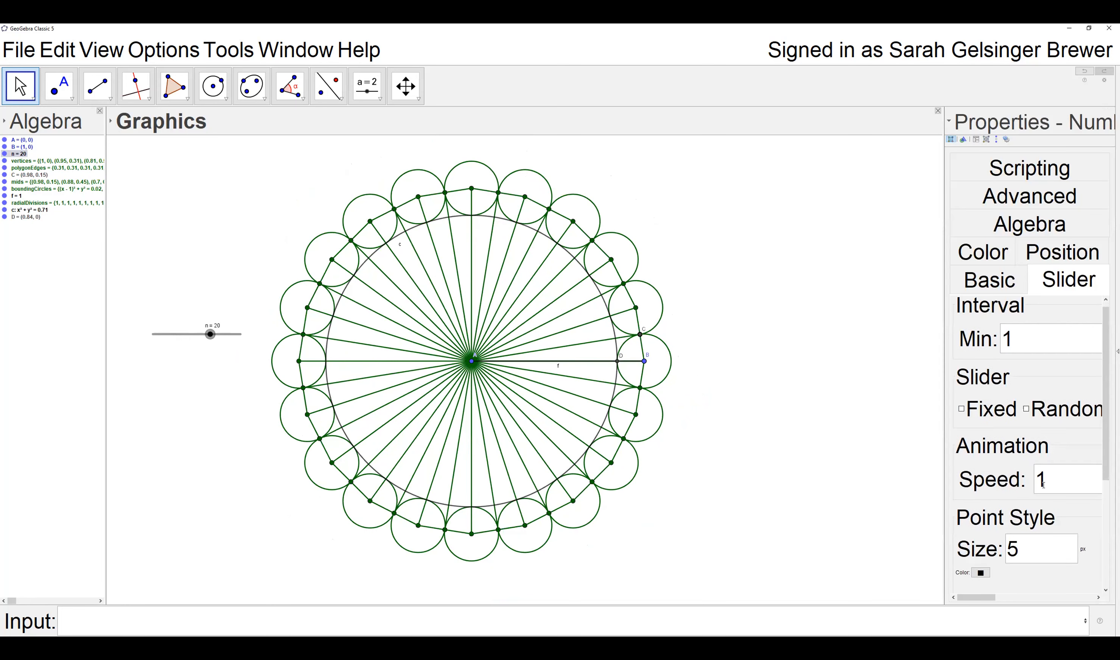
pyautogui.click(990, 598)
pyautogui.moveTo(1028, 348); pyautogui.dragTo(999, 355)
pyautogui.write('100')
pyautogui.press('Tab')
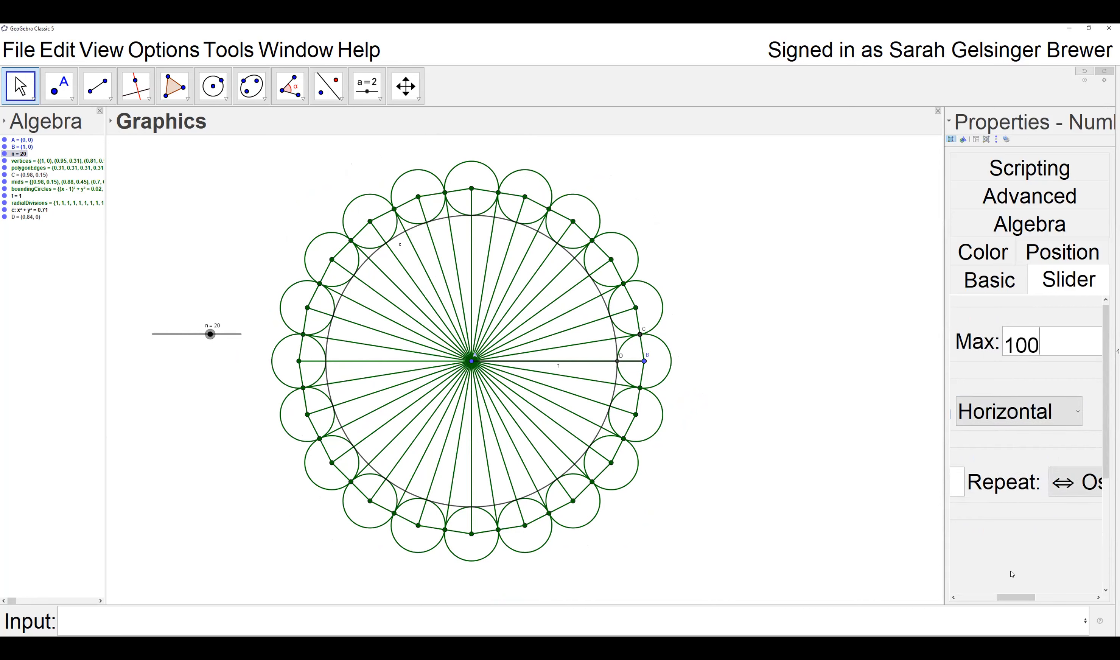
pyautogui.moveTo(1009, 601); pyautogui.dragTo(945, 573)
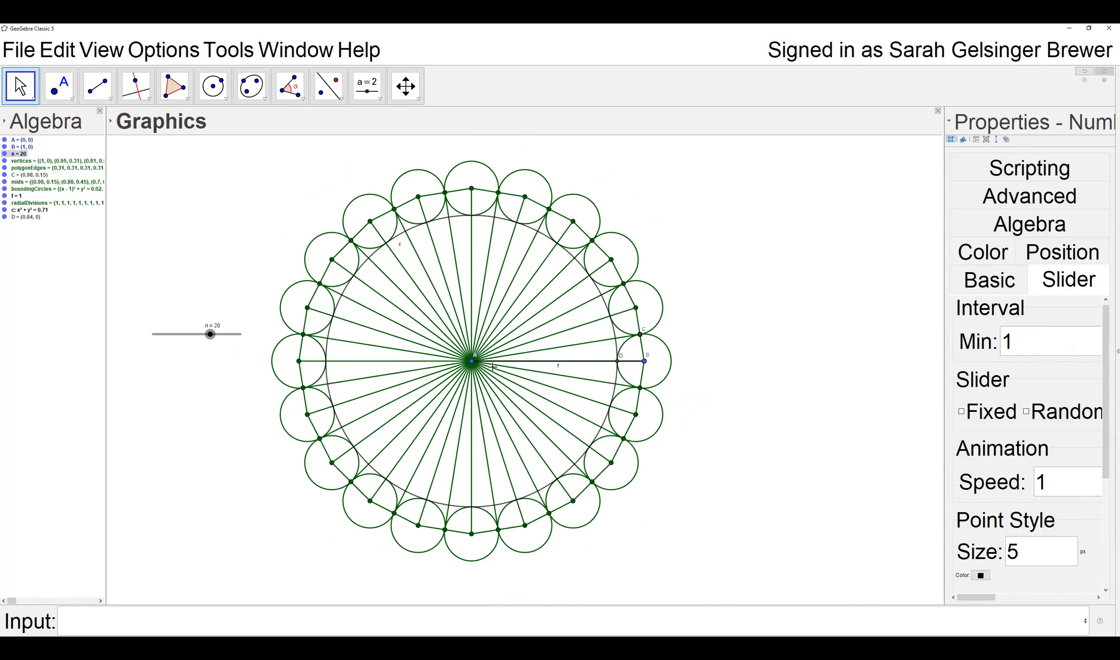
pyautogui.moveTo(977, 597); pyautogui.dragTo(1064, 597)
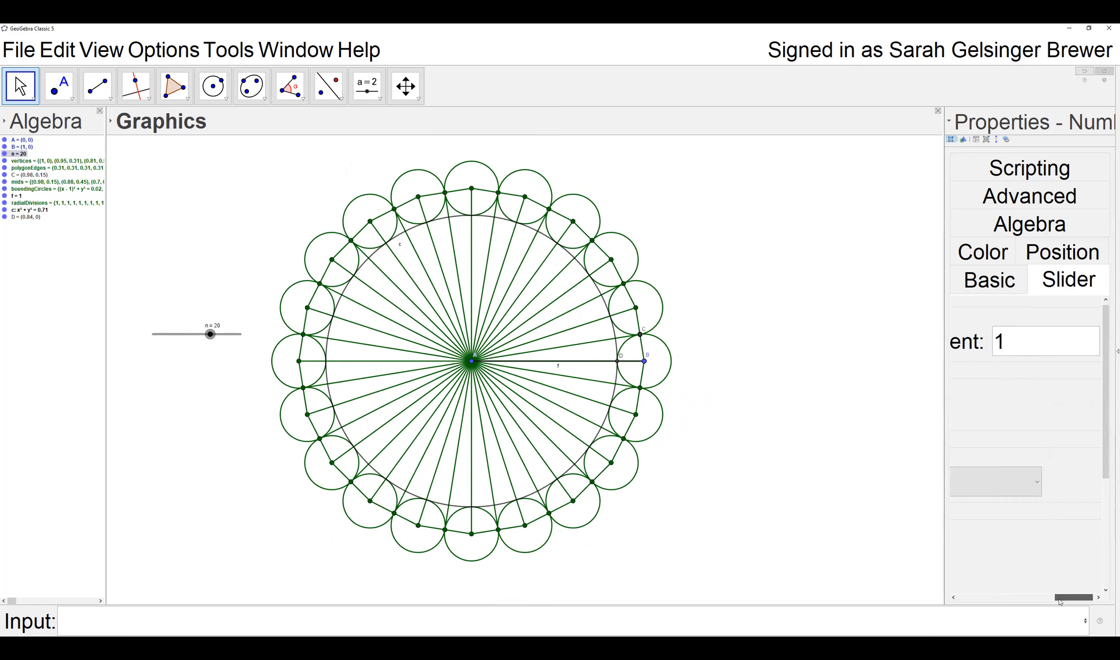
pyautogui.moveTo(1060, 602); pyautogui.dragTo(1014, 599)
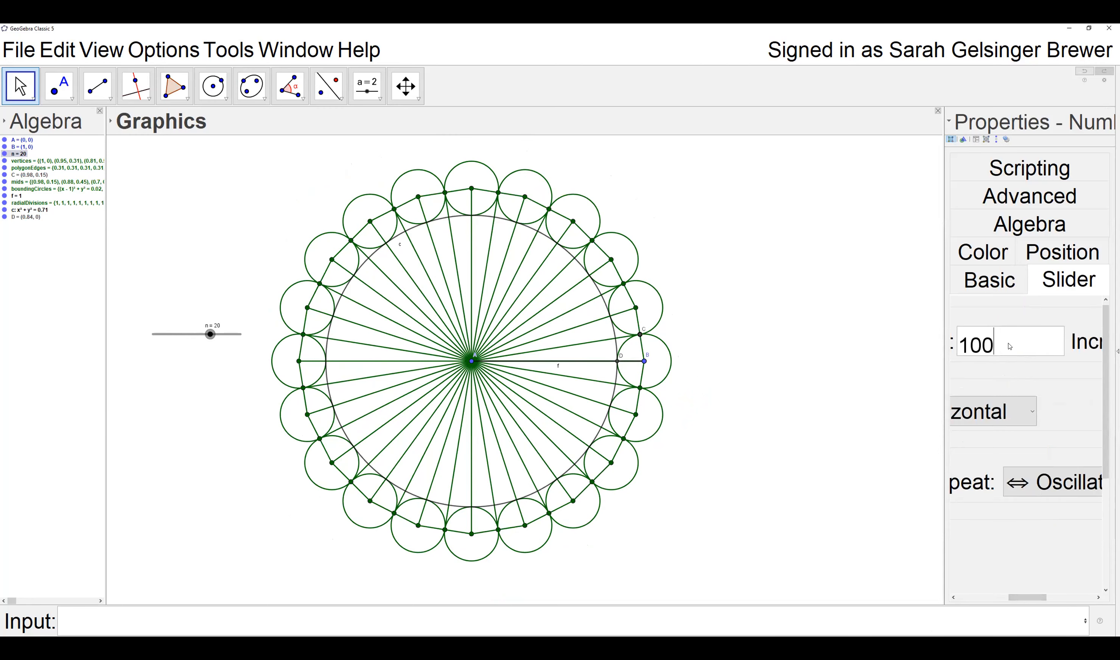
pyautogui.press('Return')
pyautogui.moveTo(179, 336); pyautogui.dragTo(262, 334)
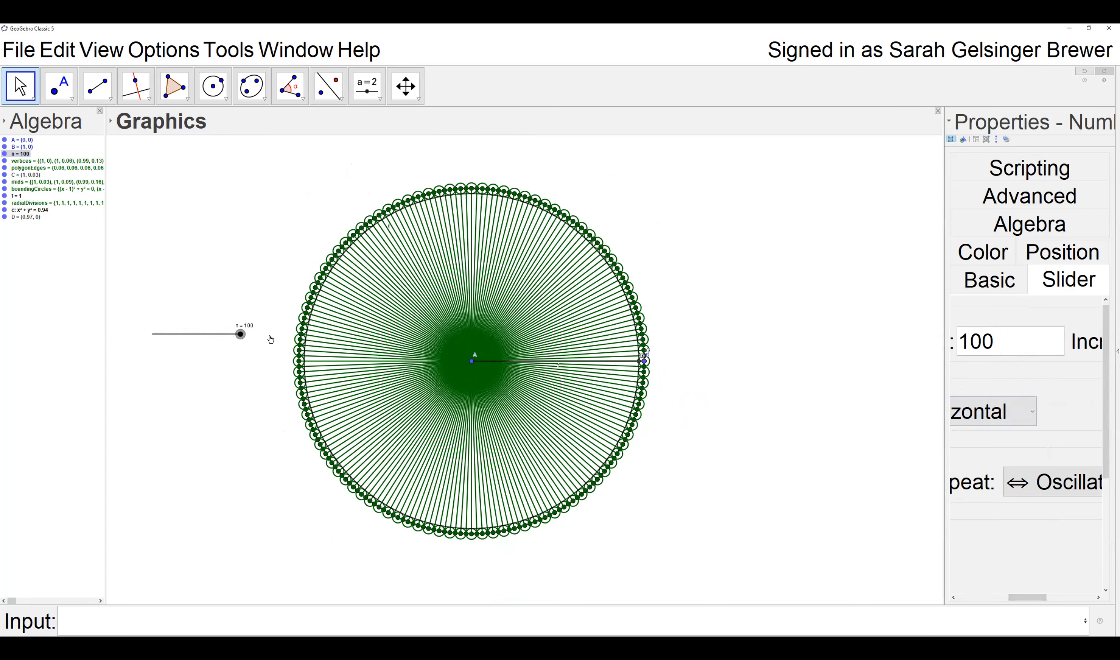
pyautogui.moveTo(241, 337)
pyautogui.mouseDown()
pyautogui.moveTo(213, 336)
pyautogui.moveTo(252, 340)
pyautogui.moveTo(197, 336)
pyautogui.moveTo(256, 344)
pyautogui.moveTo(165, 334)
pyautogui.moveTo(240, 334)
pyautogui.moveTo(152, 338)
pyautogui.moveTo(264, 344)
pyautogui.moveTo(183, 347)
pyautogui.moveTo(161, 334)
pyautogui.mouseUp()
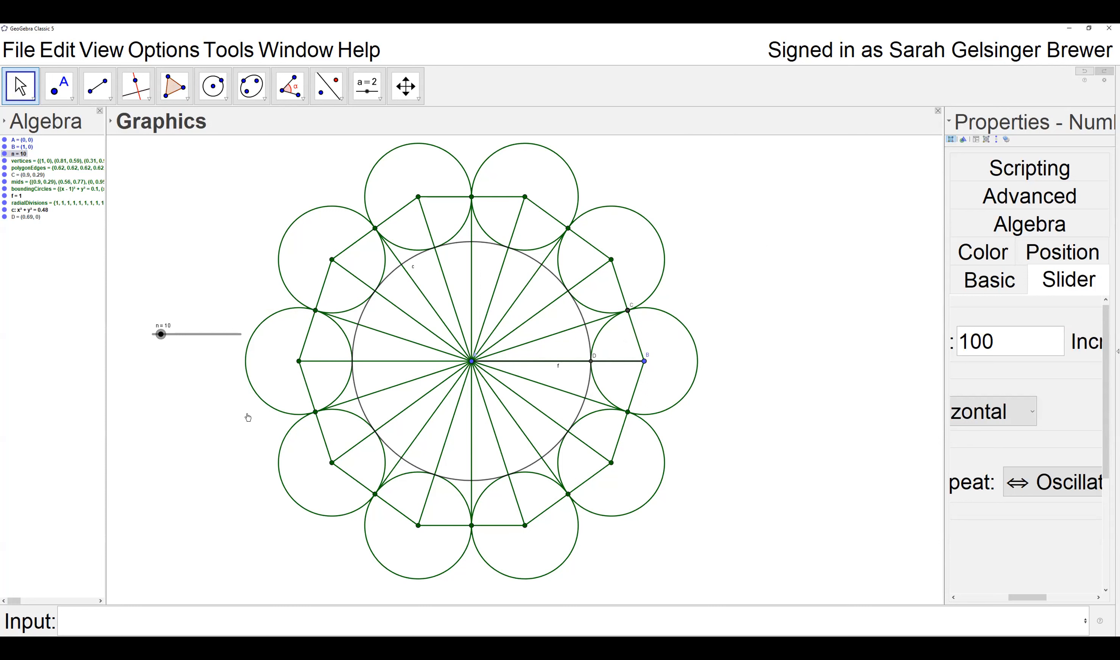
# Create segment g from point A to point C
pyautogui.click(125, 619)
pyautogui.write('g=segment(A,C')
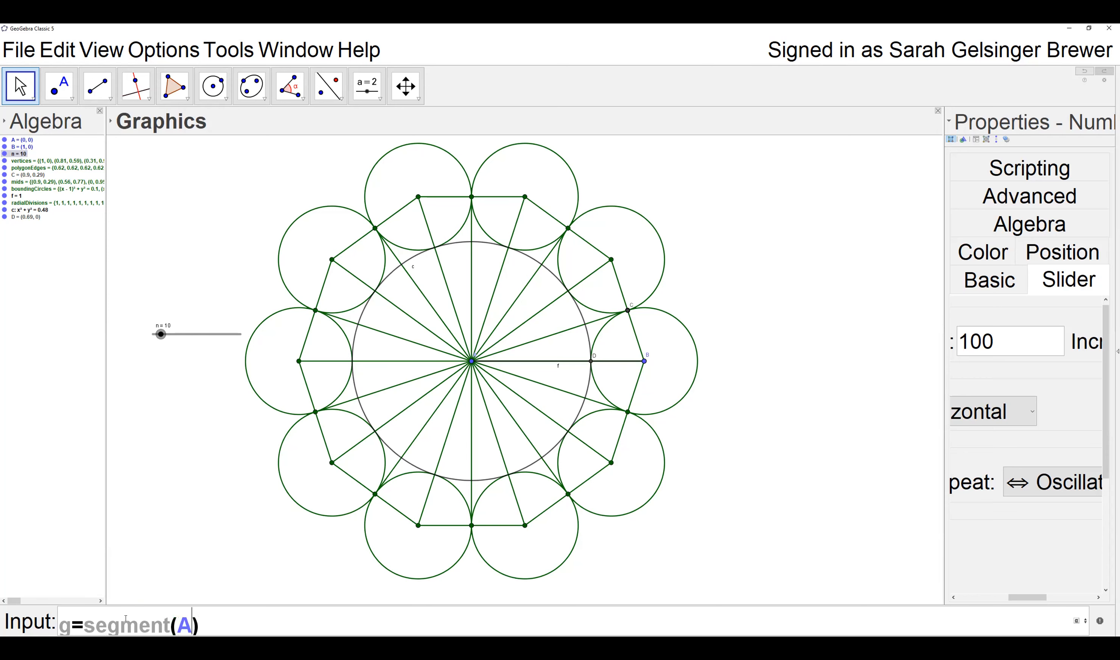
pyautogui.press('Right')
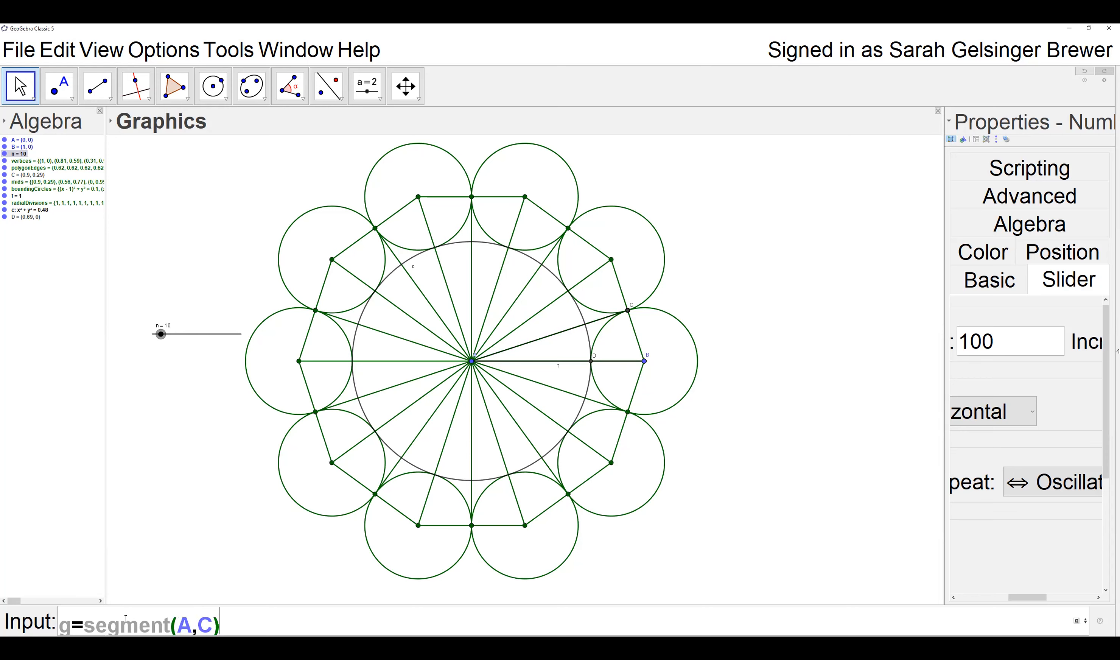
pyautogui.press('Return')
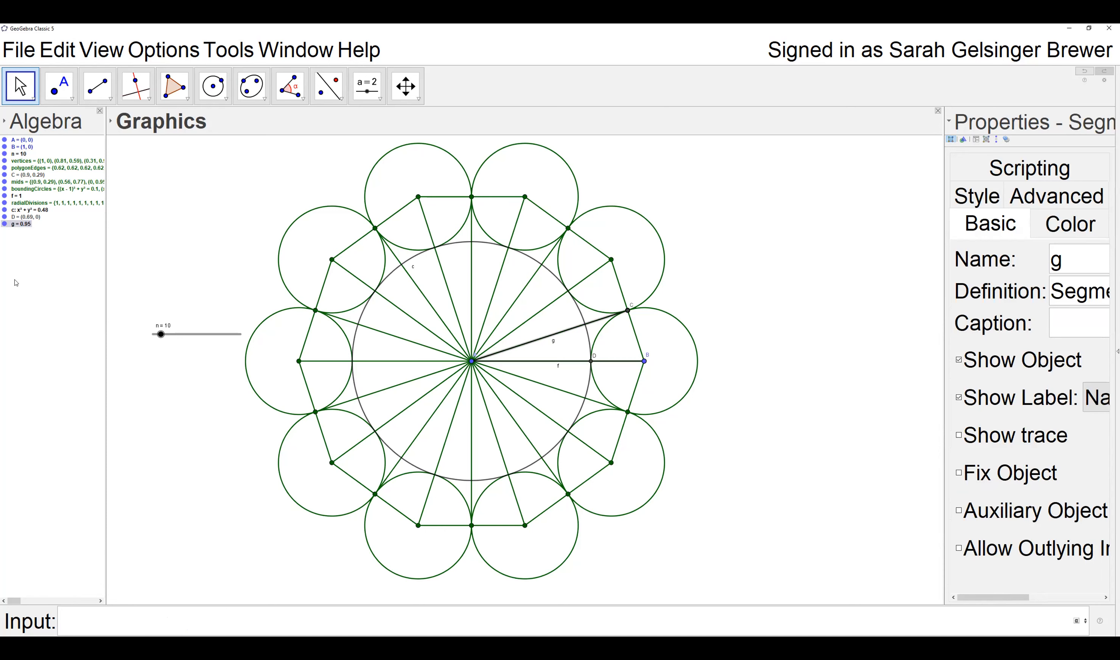
# Toggle the visibility of segments f and g to compare them with the radial divisions
pyautogui.click(4, 223)
pyautogui.click(4, 195)
pyautogui.click(4, 195)
pyautogui.click(4, 195)
pyautogui.click(5, 225)
pyautogui.click(5, 225)
pyautogui.click(5, 226)
pyautogui.click(5, 225)
pyautogui.click(5, 225)
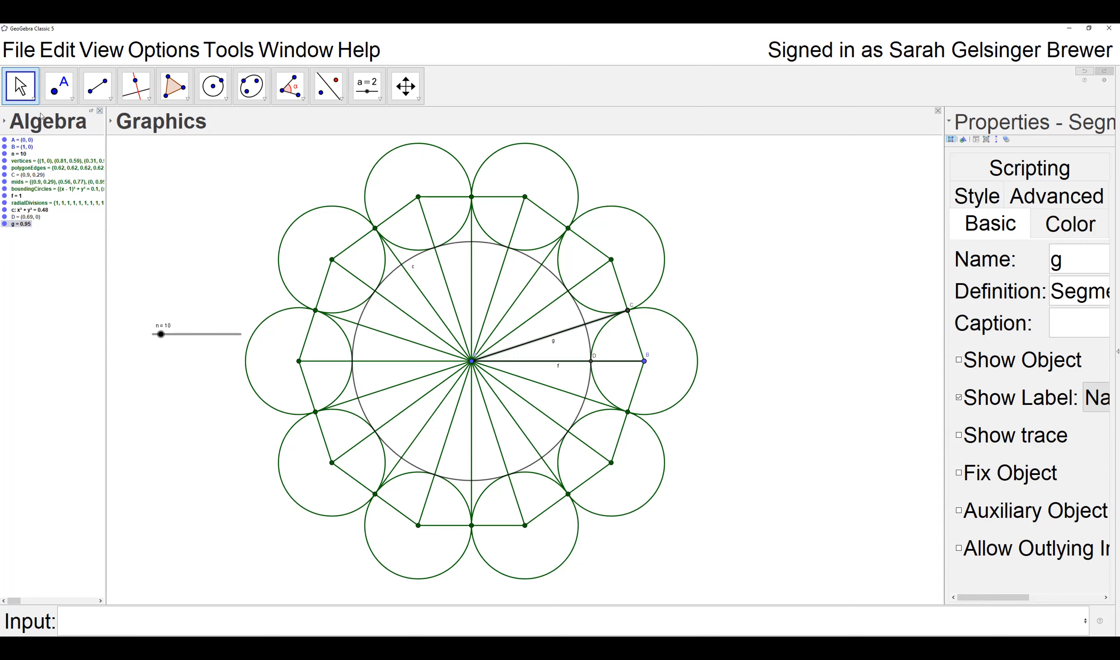
# Sort the objects in the Algebra view by Object Type
pyautogui.click(4, 121)
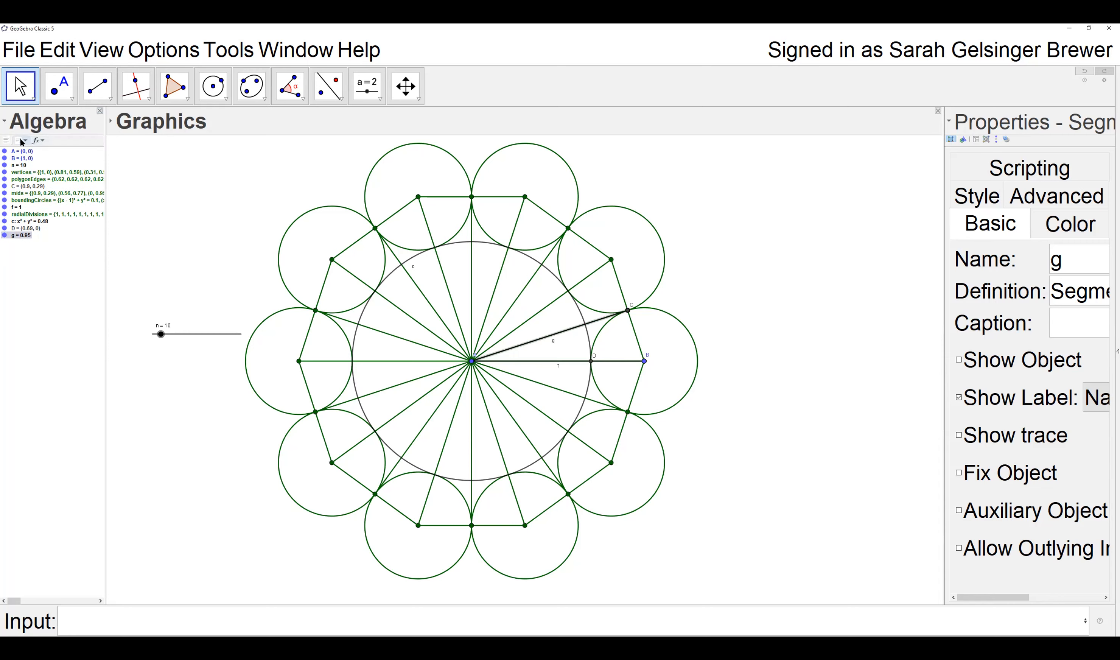
pyautogui.click(21, 140)
pyautogui.click(62, 217)
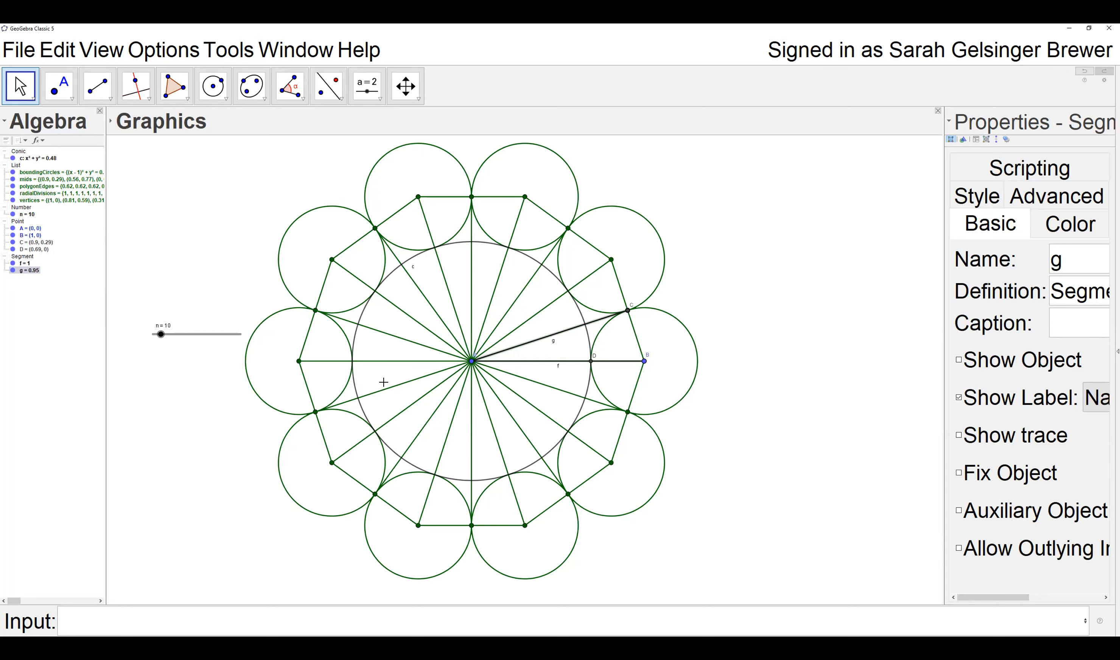
# Sort the objects in the Algebra view by Construction Order
pyautogui.click(26, 142)
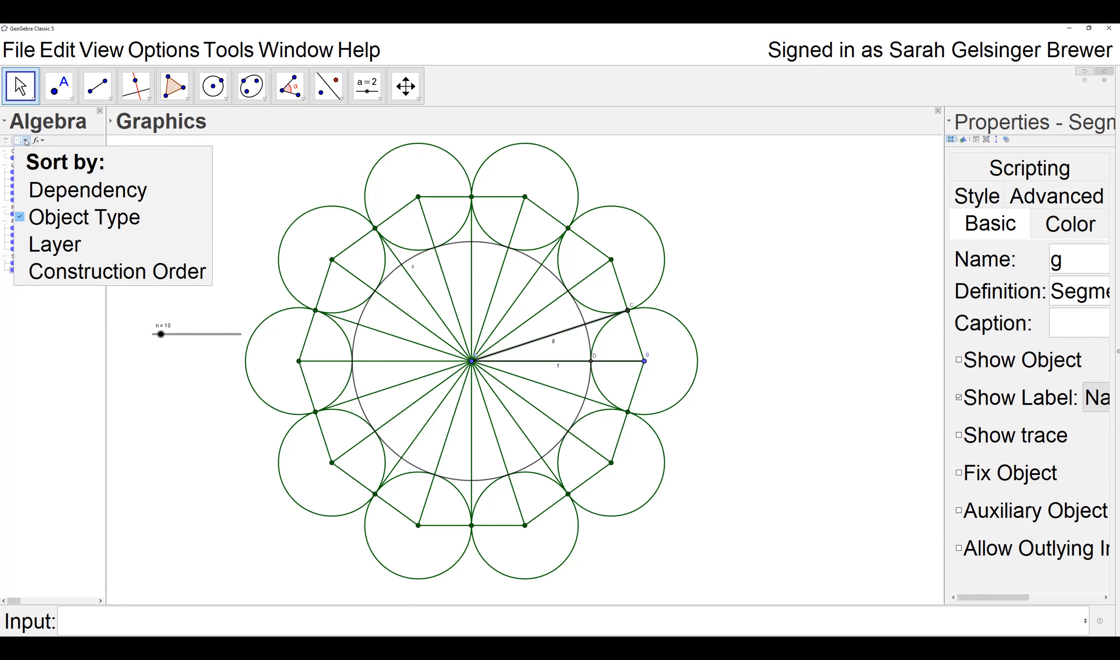
pyautogui.click(45, 272)
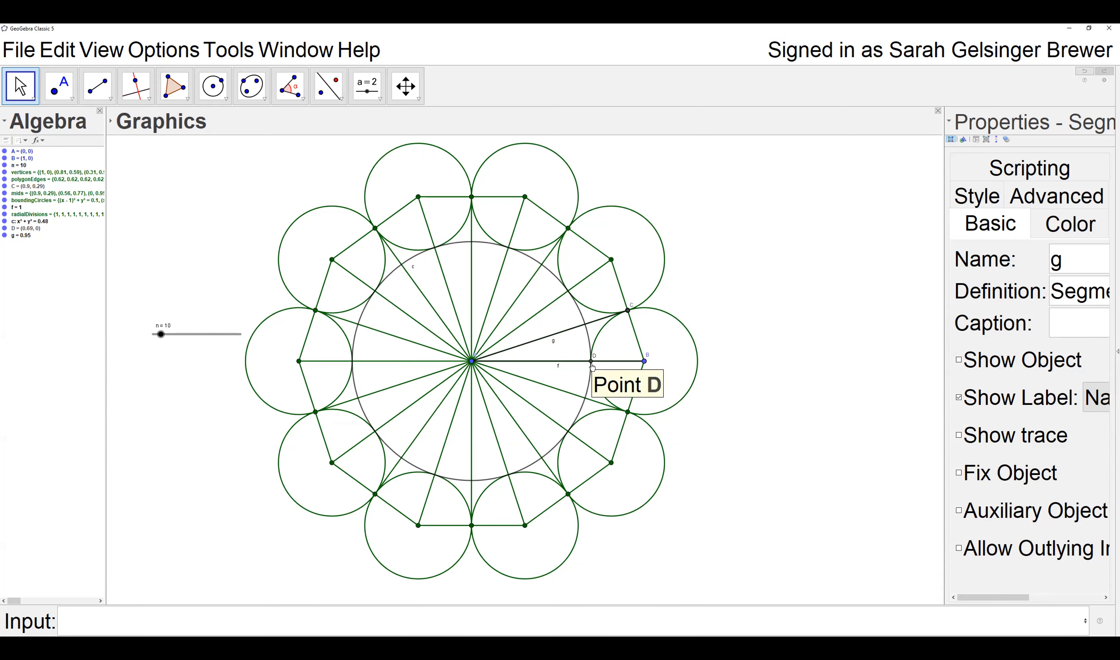
# Create a line through point D parallel to segment g with the command line(D,g)
pyautogui.click(354, 616)
pyautogui.write('line(')
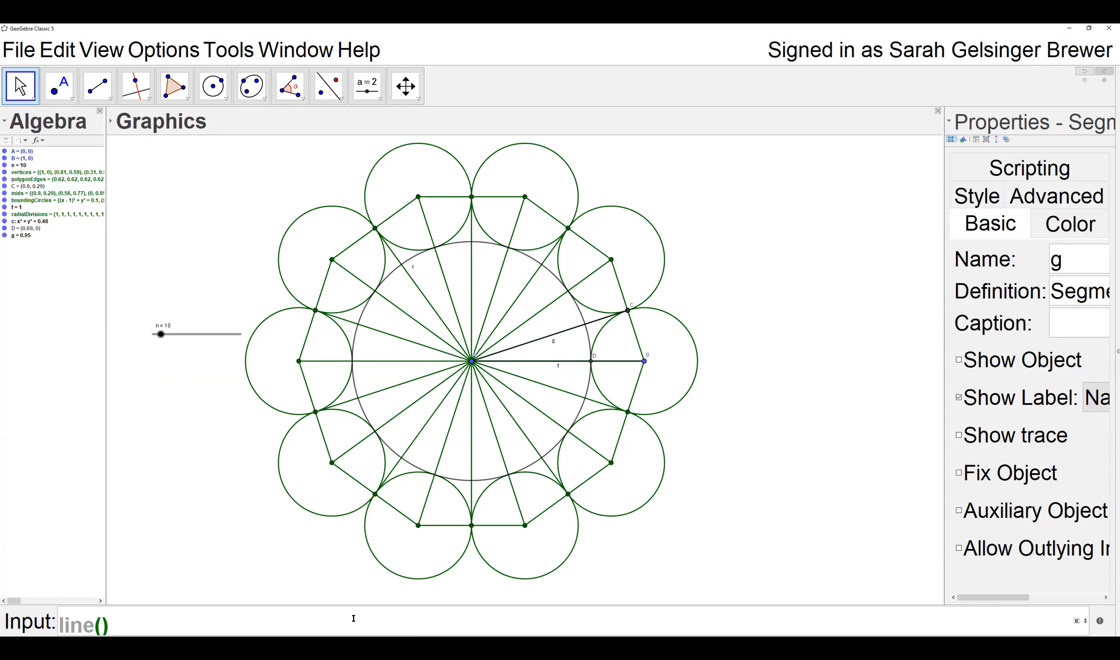
pyautogui.write('D,')
pyautogui.write('g')
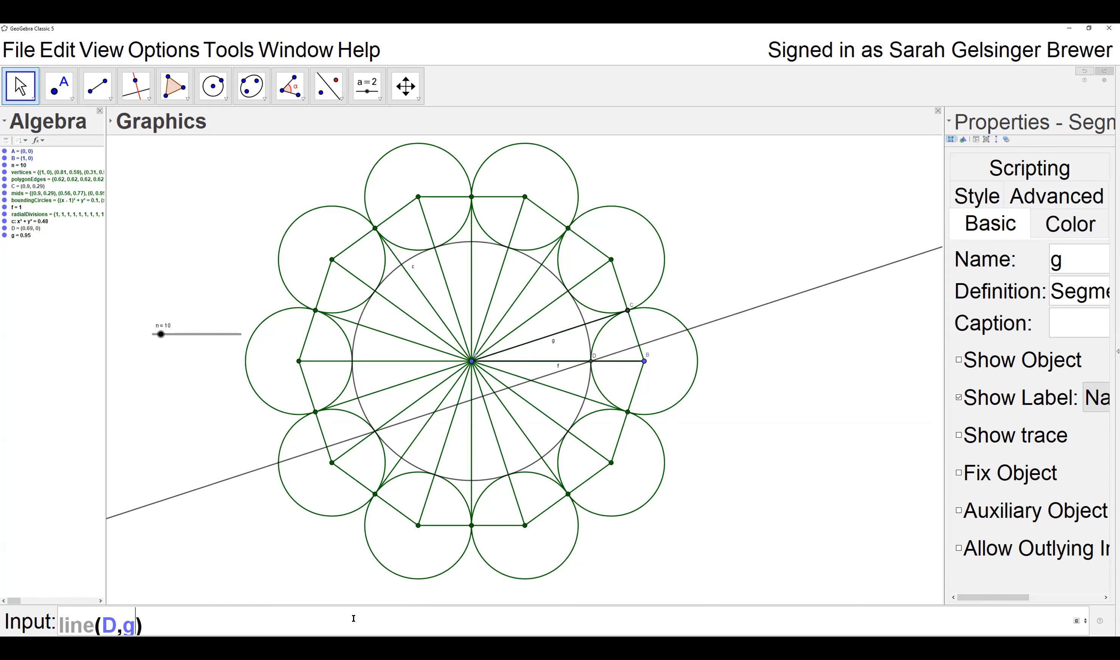
pyautogui.press('Right')
pyautogui.press('Return')
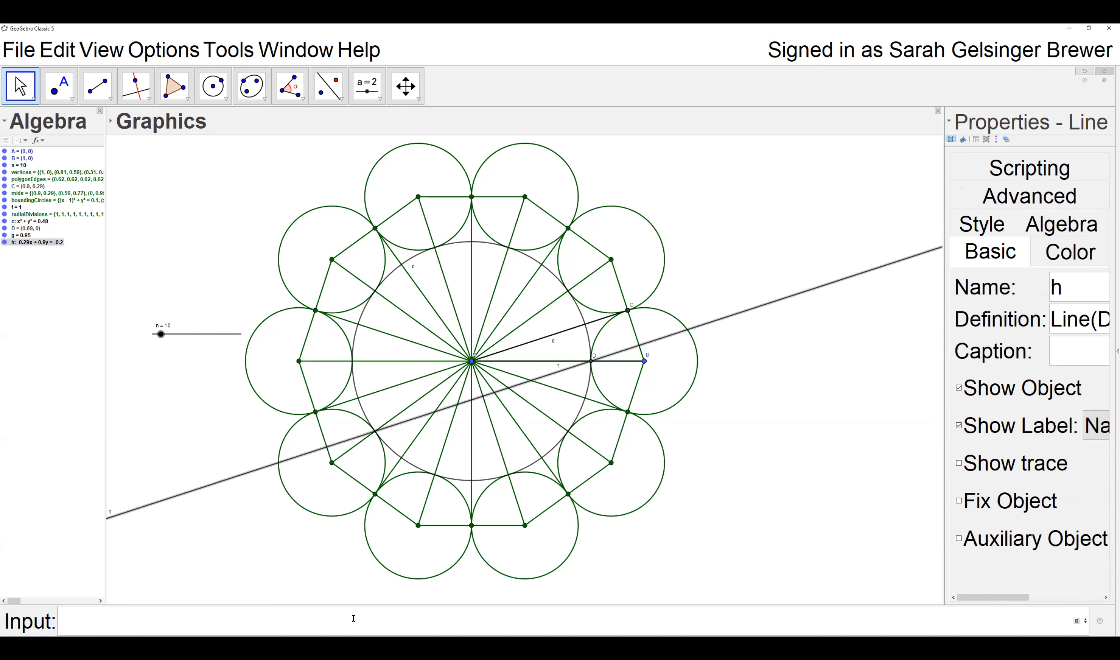
# Review the definitions of line h and point D without changing them
pyautogui.doubleClick(25, 244)
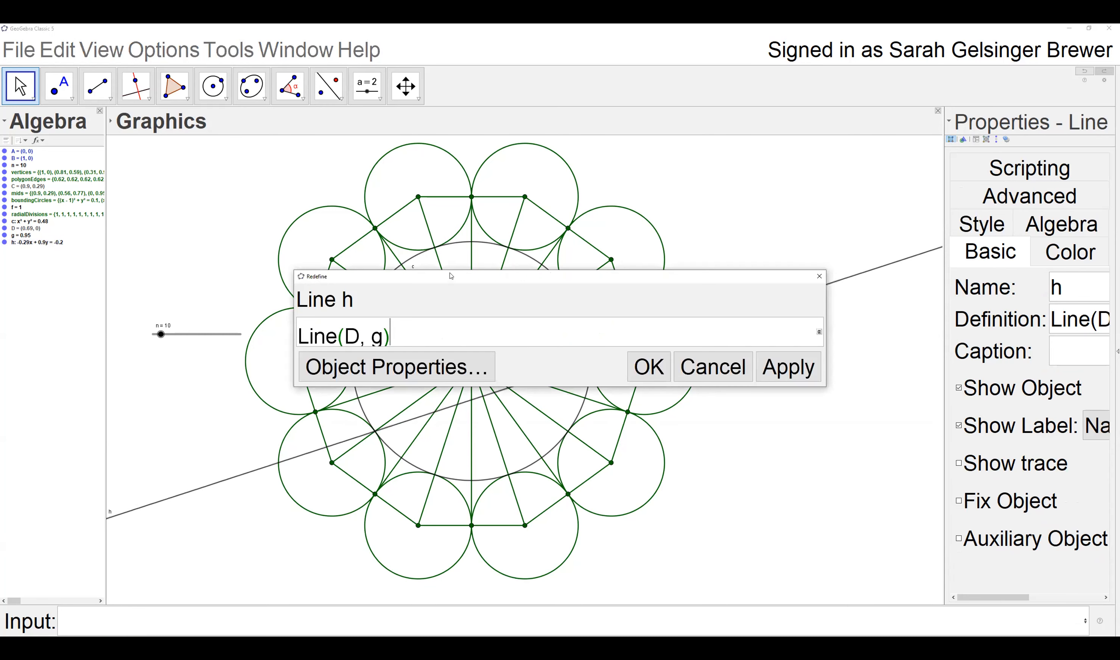
pyautogui.moveTo(452, 276); pyautogui.dragTo(480, 329)
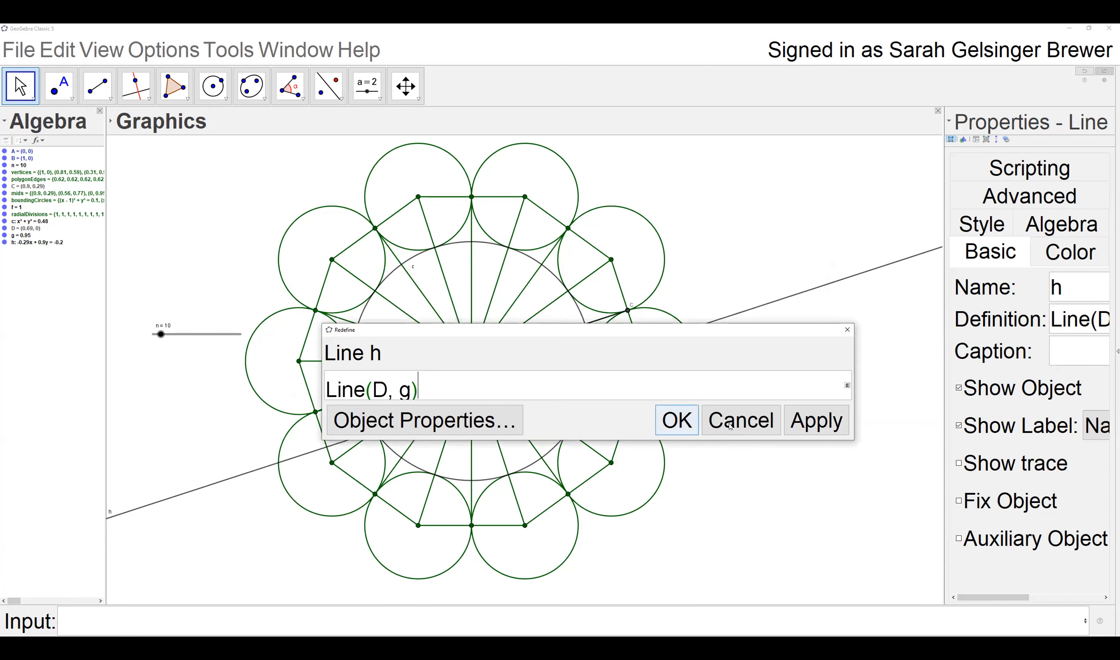
pyautogui.click(741, 417)
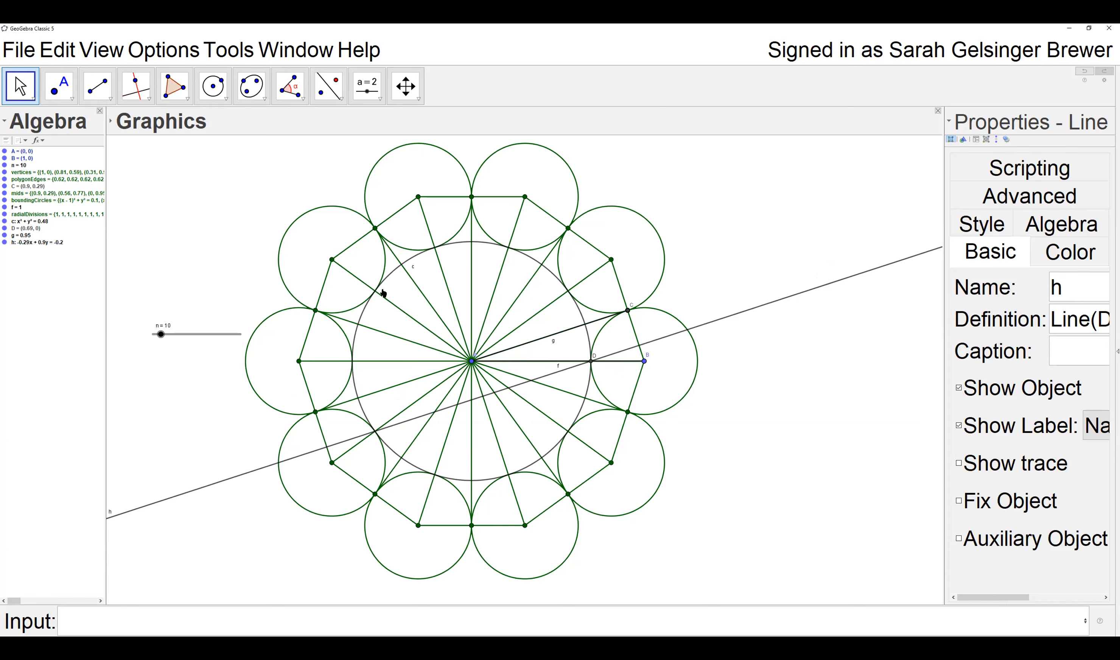
pyautogui.doubleClick(16, 228)
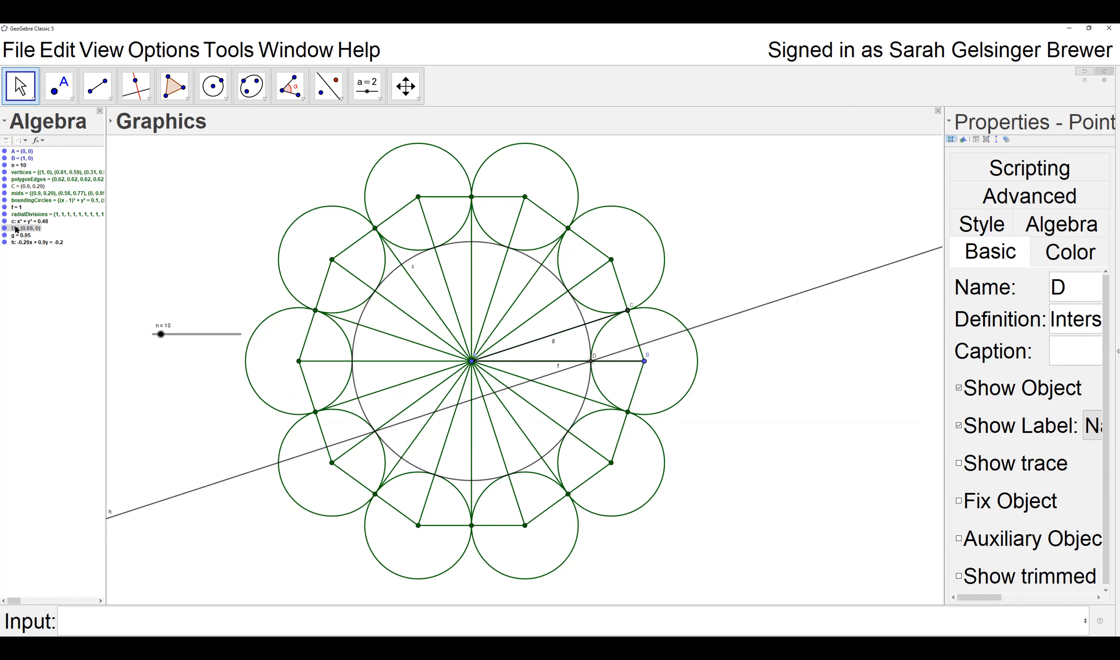
pyautogui.moveTo(498, 282); pyautogui.dragTo(482, 278)
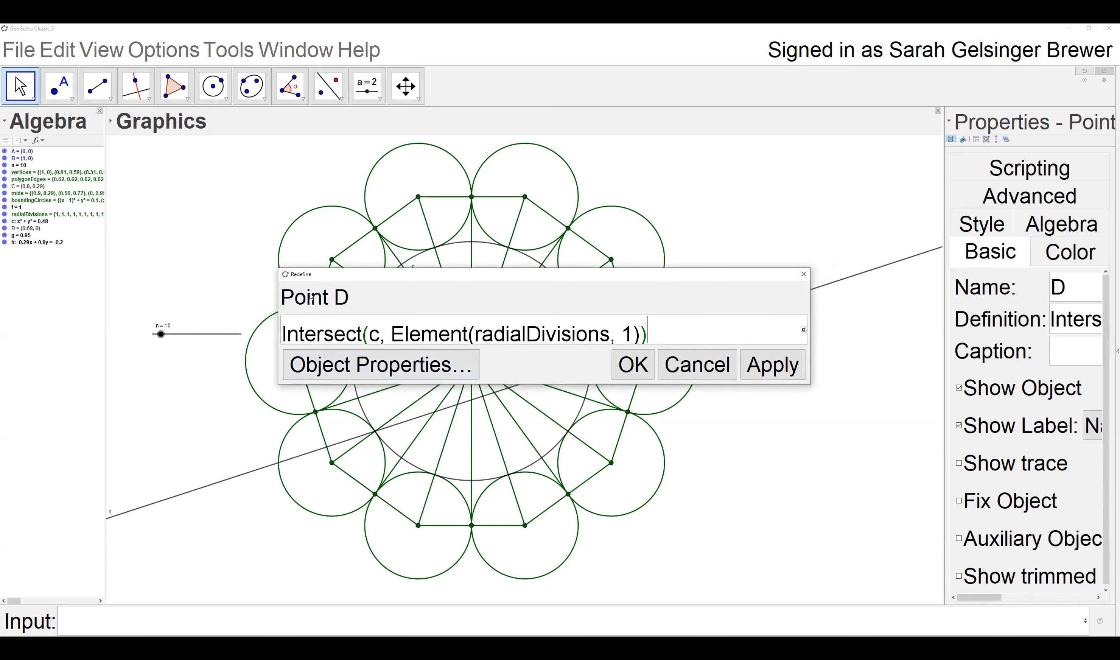
pyautogui.click(283, 335)
pyautogui.click(634, 364)
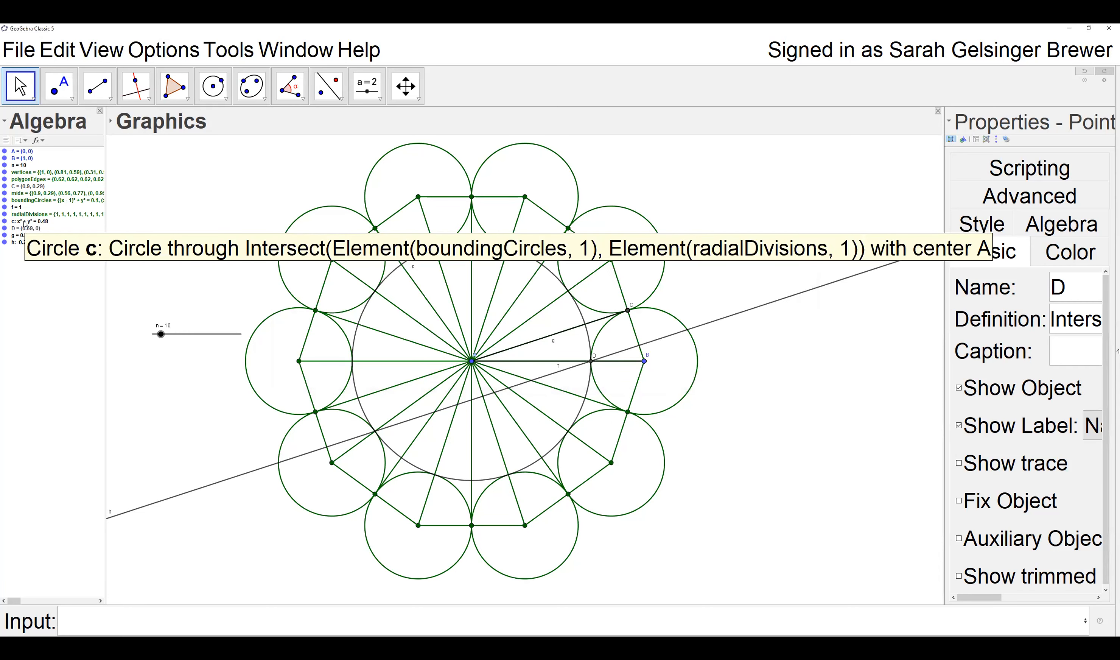
# Inspect circle c, point D and segment g in turn, and examine both arguments in the definition of line h
pyautogui.click(25, 222)
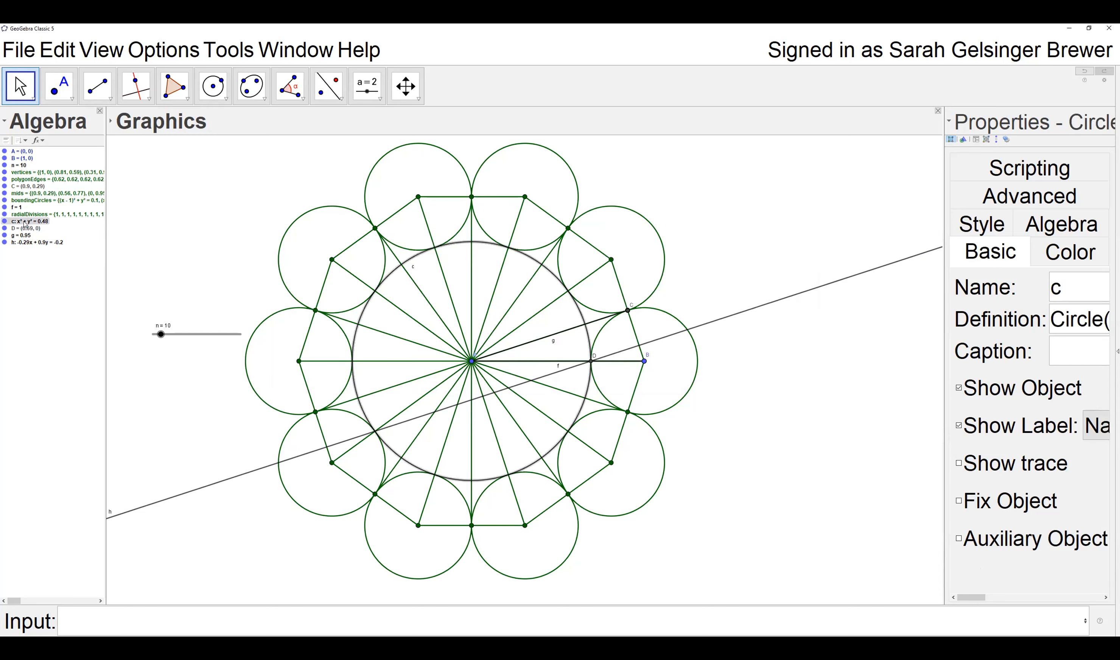
pyautogui.click(23, 228)
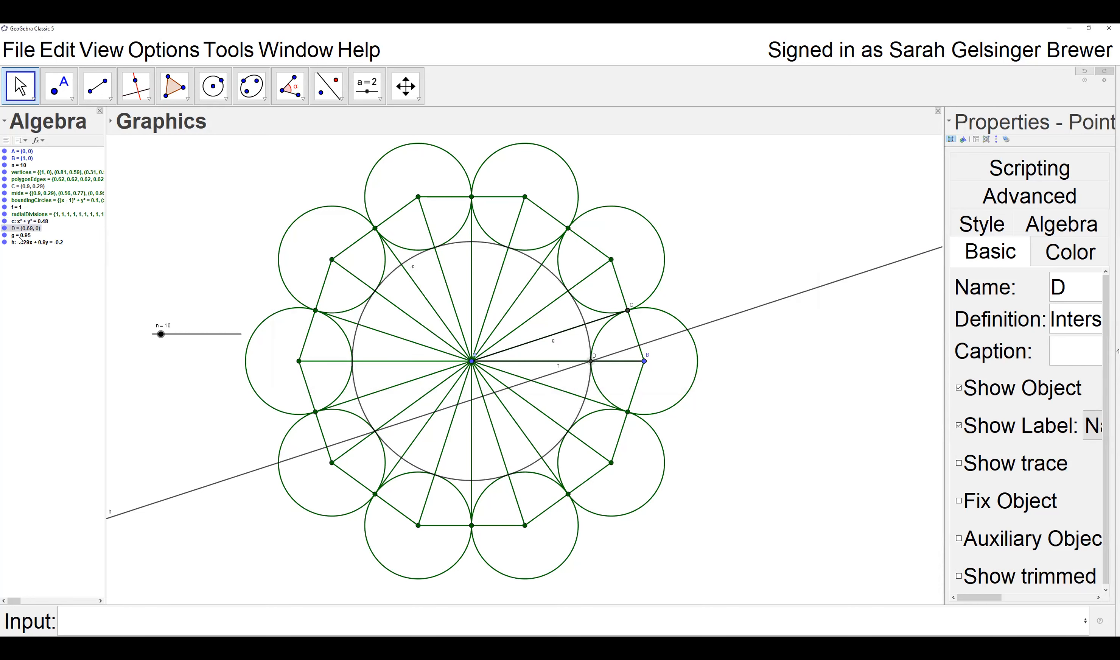
pyautogui.click(21, 236)
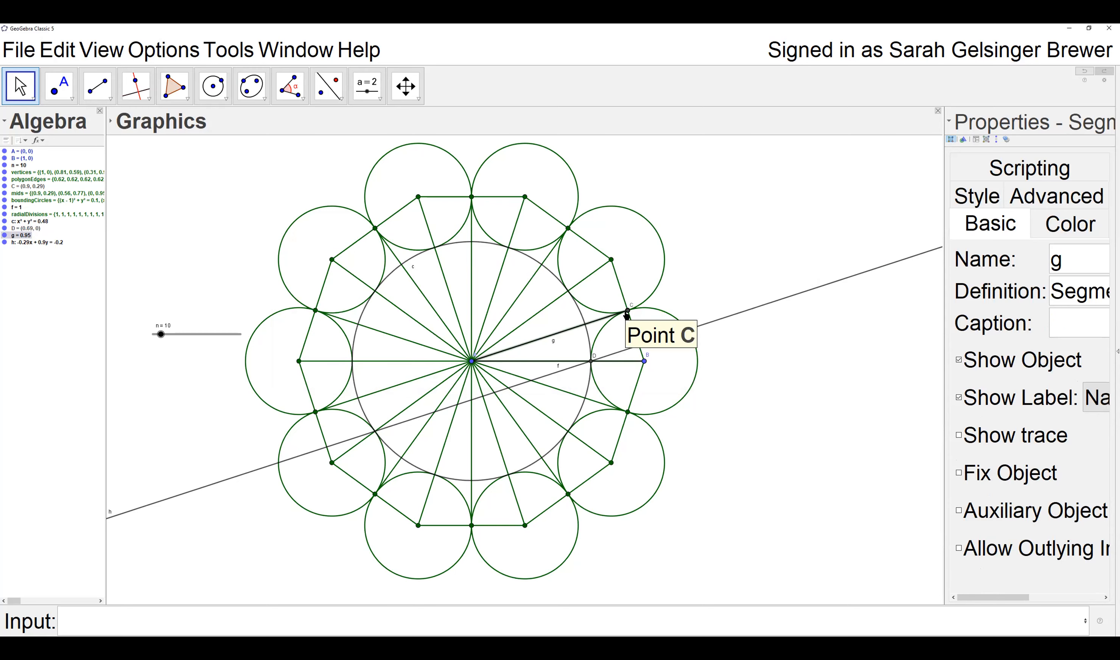
pyautogui.click(21, 241)
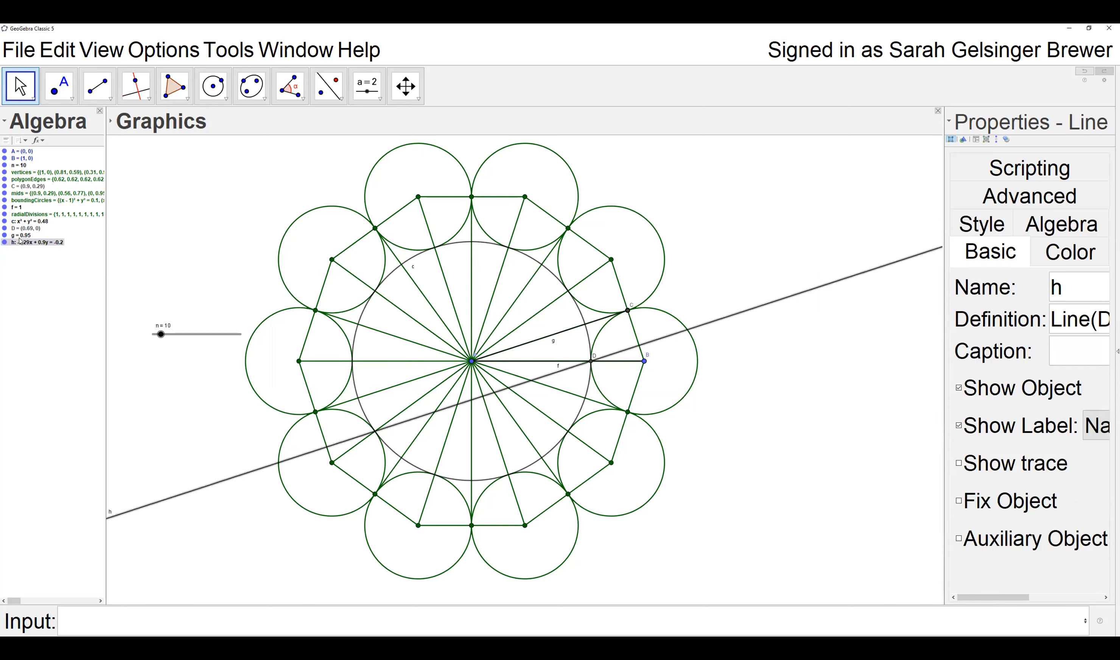
pyautogui.doubleClick(21, 241)
pyautogui.moveTo(473, 279); pyautogui.dragTo(420, 213)
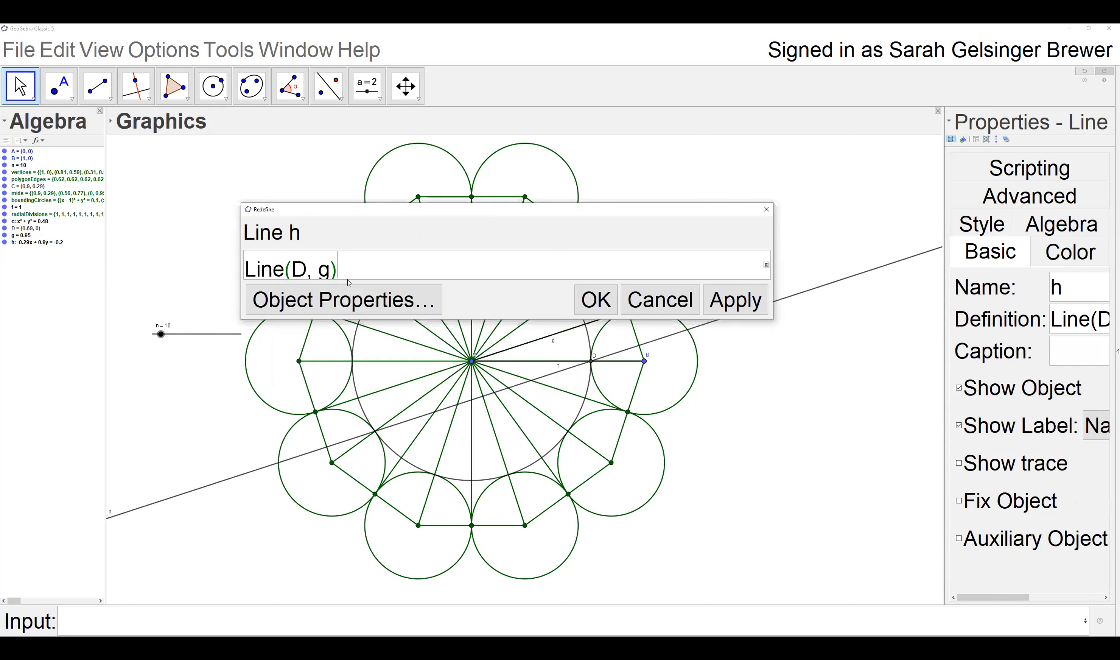
pyautogui.moveTo(290, 271); pyautogui.dragTo(332, 272)
pyautogui.click(356, 271)
pyautogui.doubleClick(299, 270)
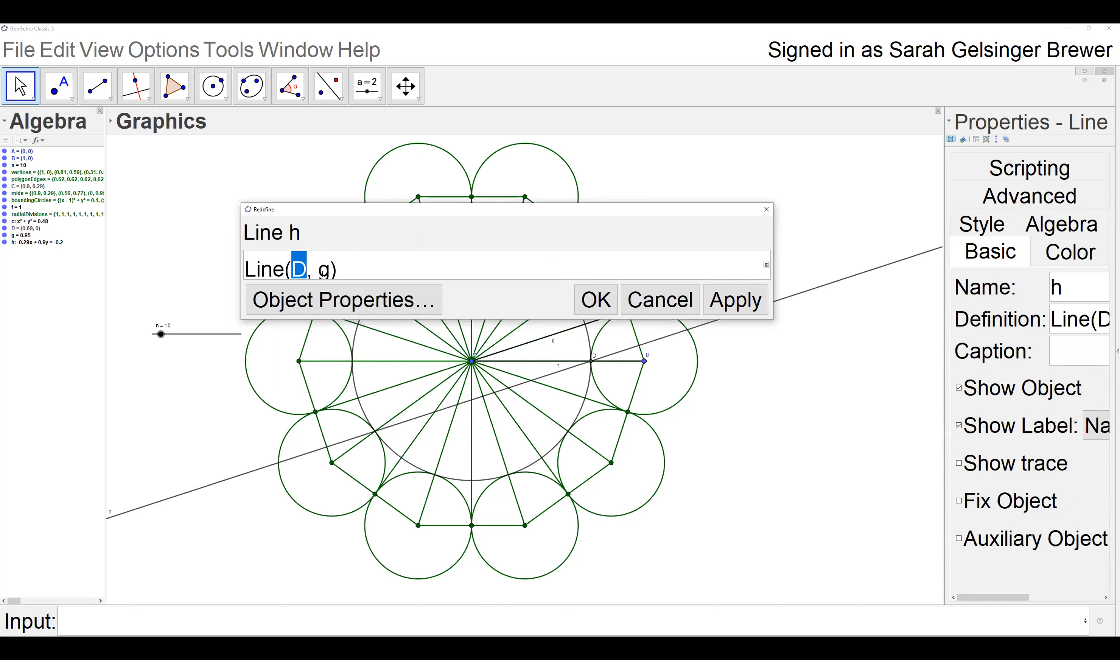
pyautogui.doubleClick(323, 271)
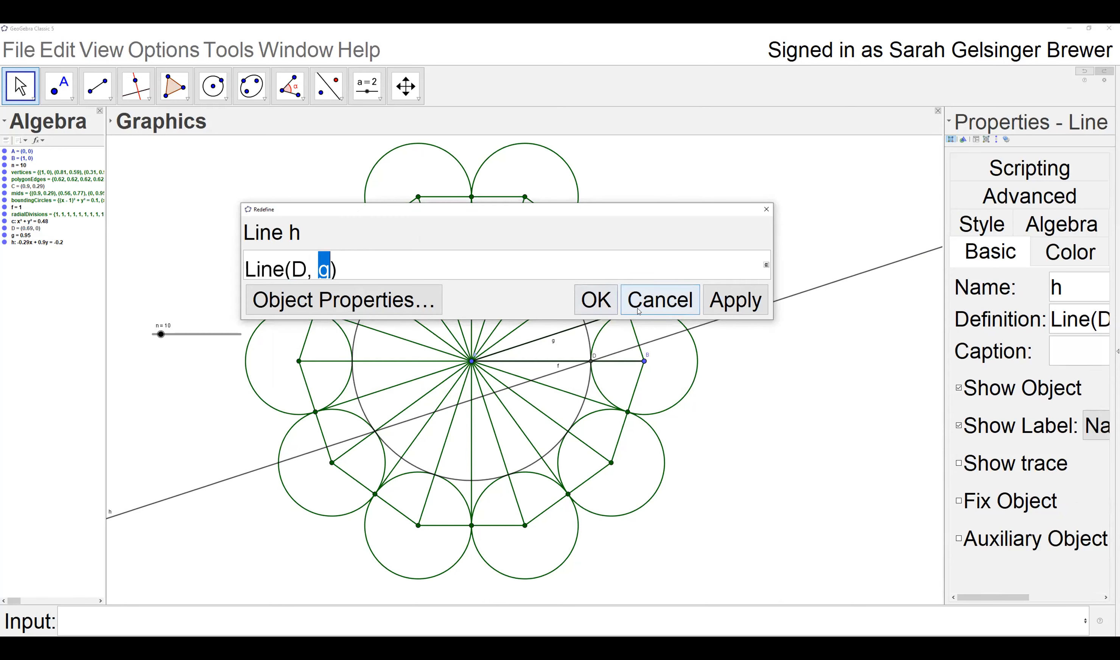
pyautogui.click(677, 304)
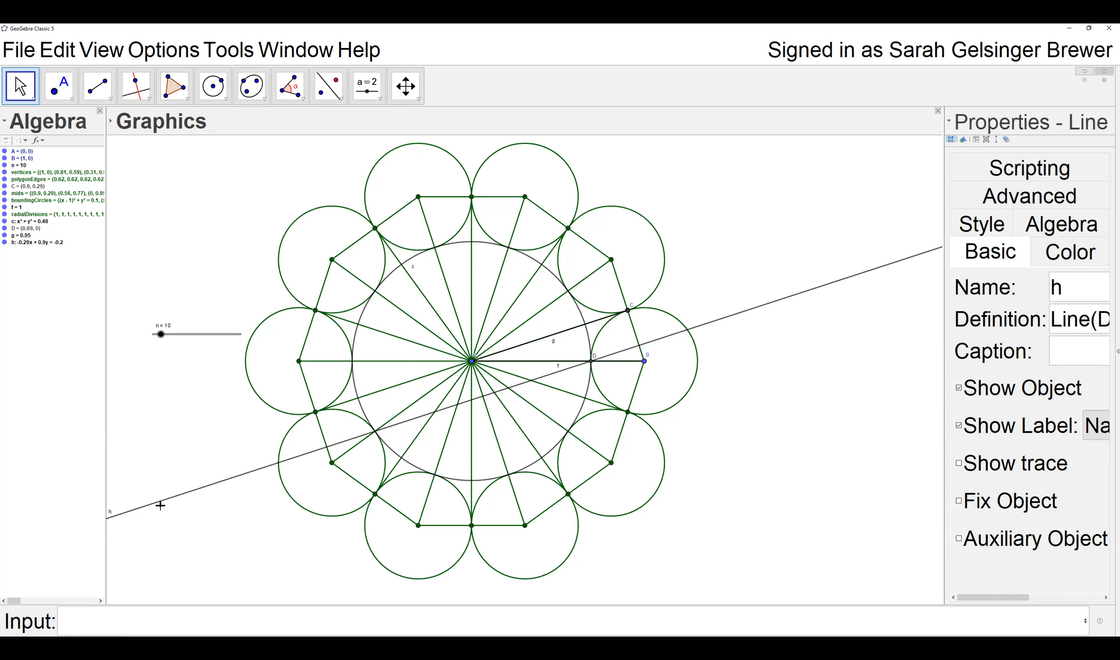
# Create the list petalSides=sequence(rotate(h,pi k/n,A),k,1,2n) to rotate line h around point A
pyautogui.click(236, 619)
pyautogui.write('petalEdges')
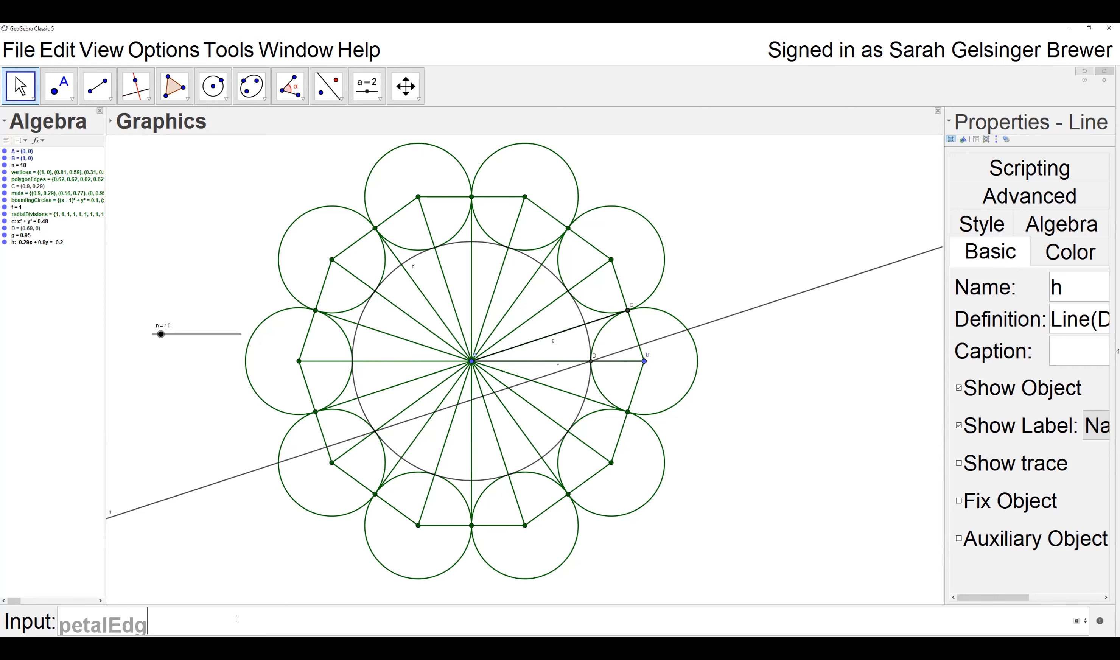
pyautogui.press('BackSpace')
pyautogui.press('BackSpace')
pyautogui.press('BackSpace')
pyautogui.press('BackSpace')
pyautogui.press('BackSpace')
pyautogui.write('Sides')
pyautogui.write('=')
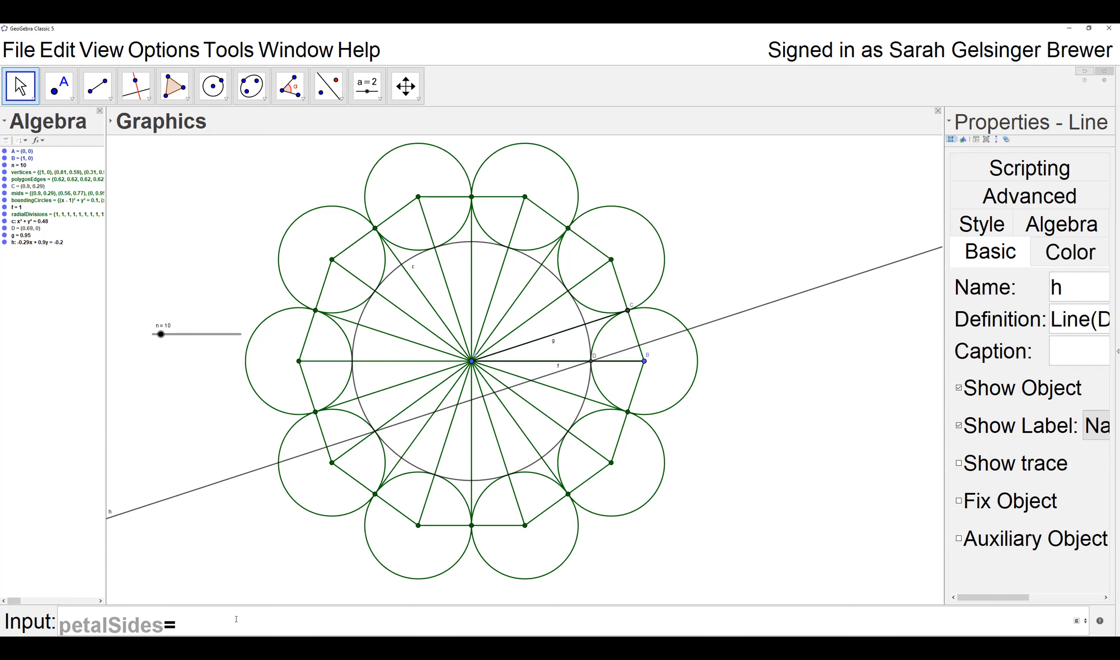
pyautogui.write('sequence(')
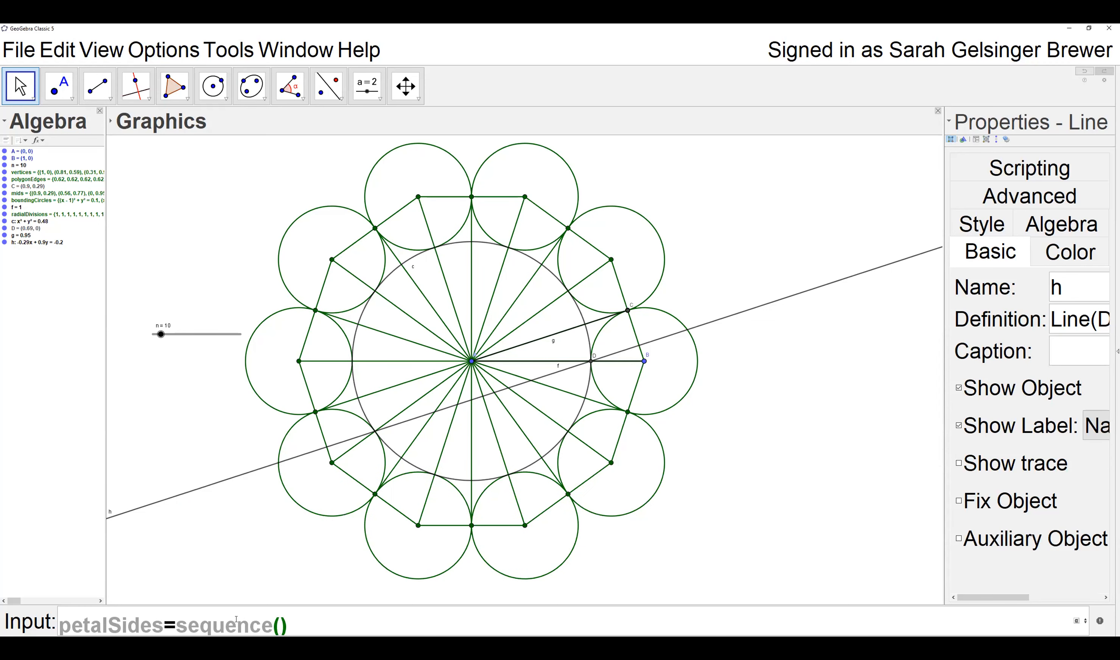
pyautogui.write('rotate')
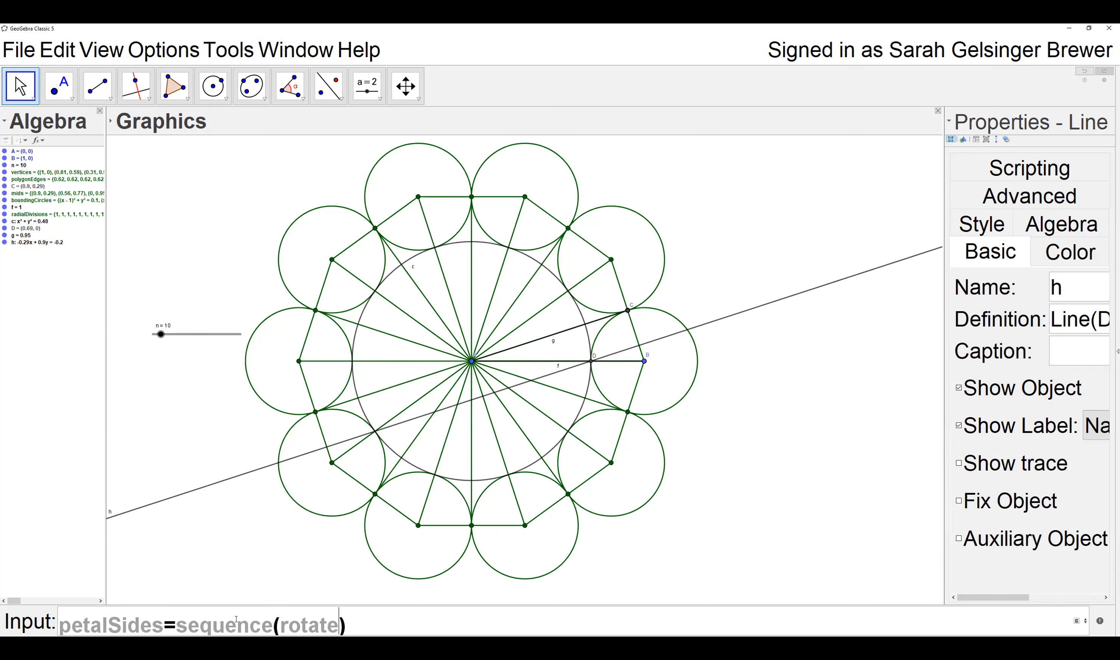
pyautogui.press('Escape')
pyautogui.write('(h,')
pyautogui.write('pi k/')
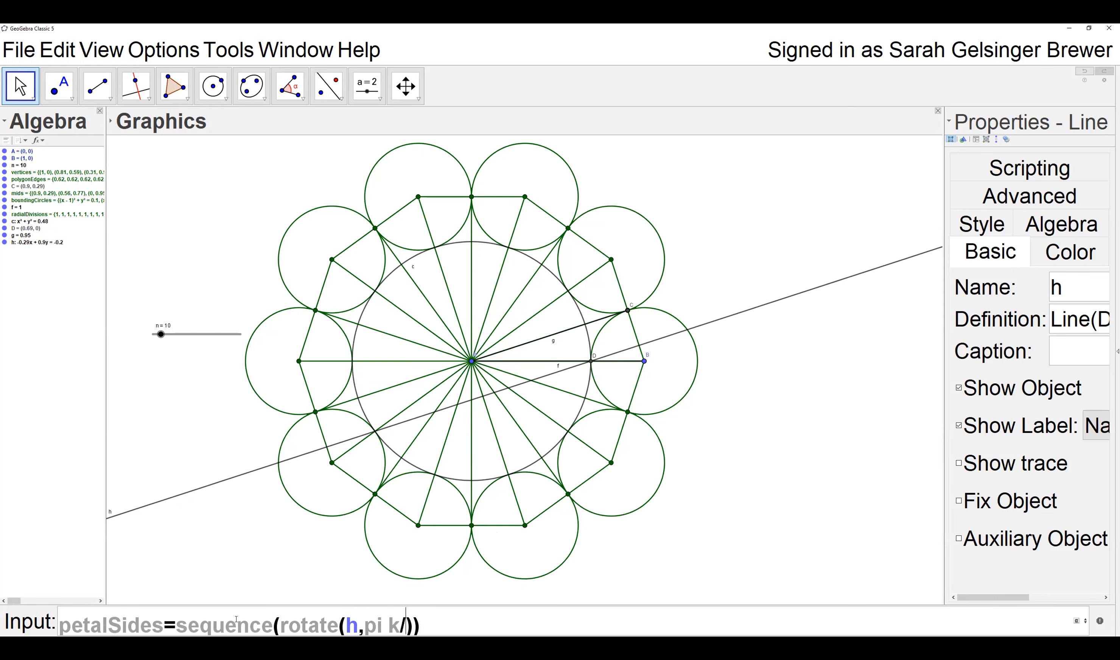
pyautogui.write('n,A')
pyautogui.press('Right')
pyautogui.write(',')
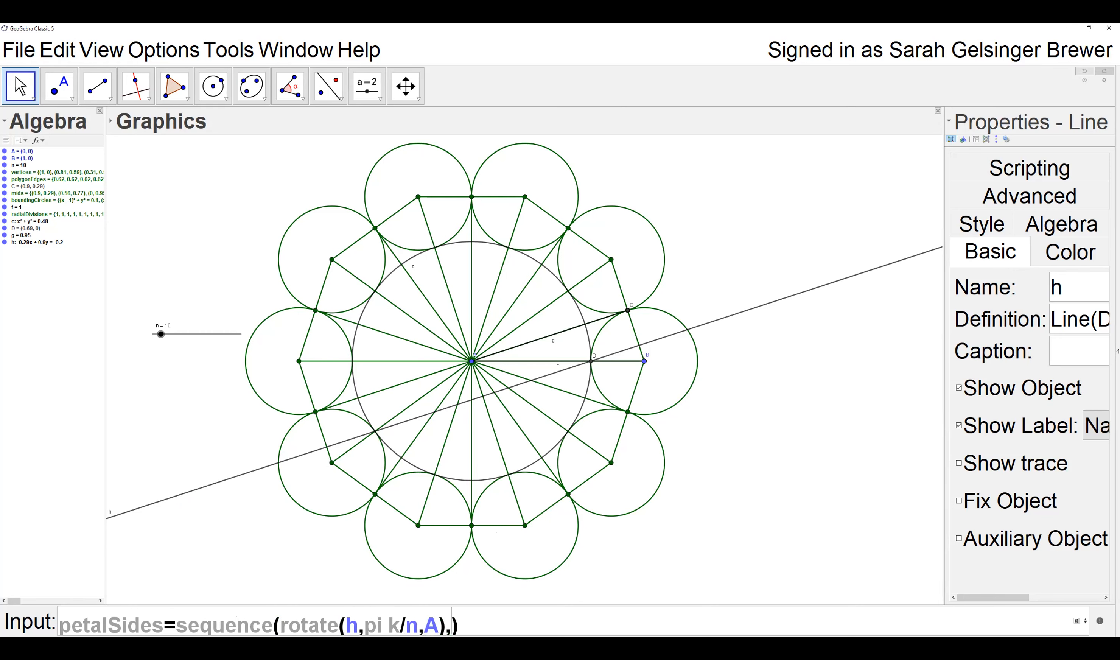
pyautogui.write('k,1,2n')
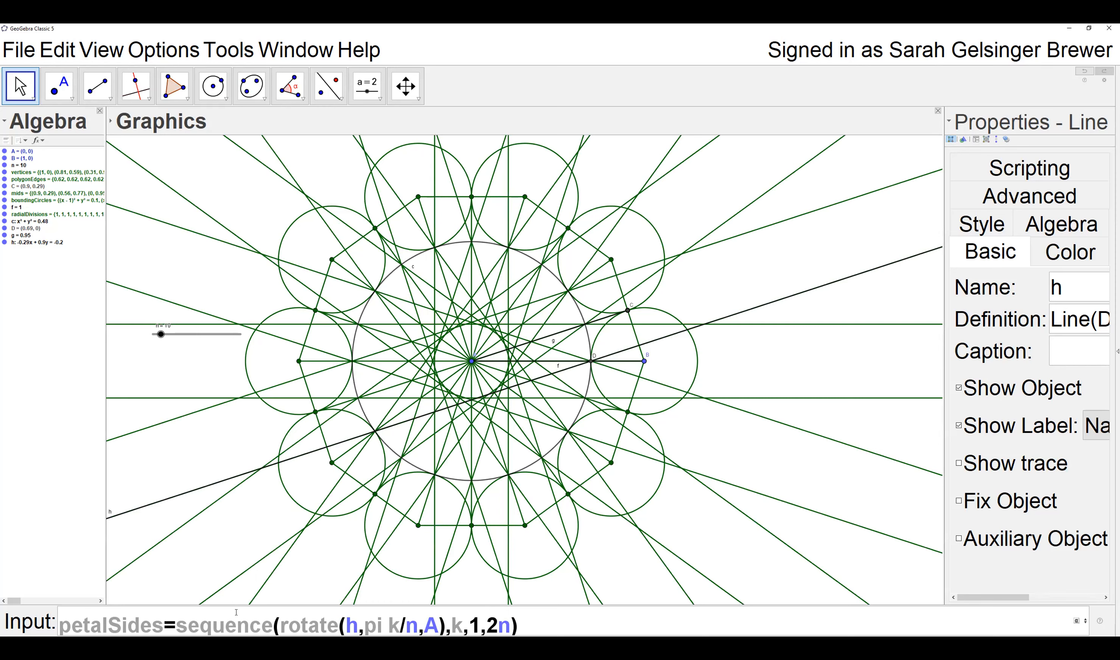
pyautogui.click(518, 625)
pyautogui.press('Return')
# Color the petalSides list gray and reduce its line thickness
pyautogui.rightClick(31, 251)
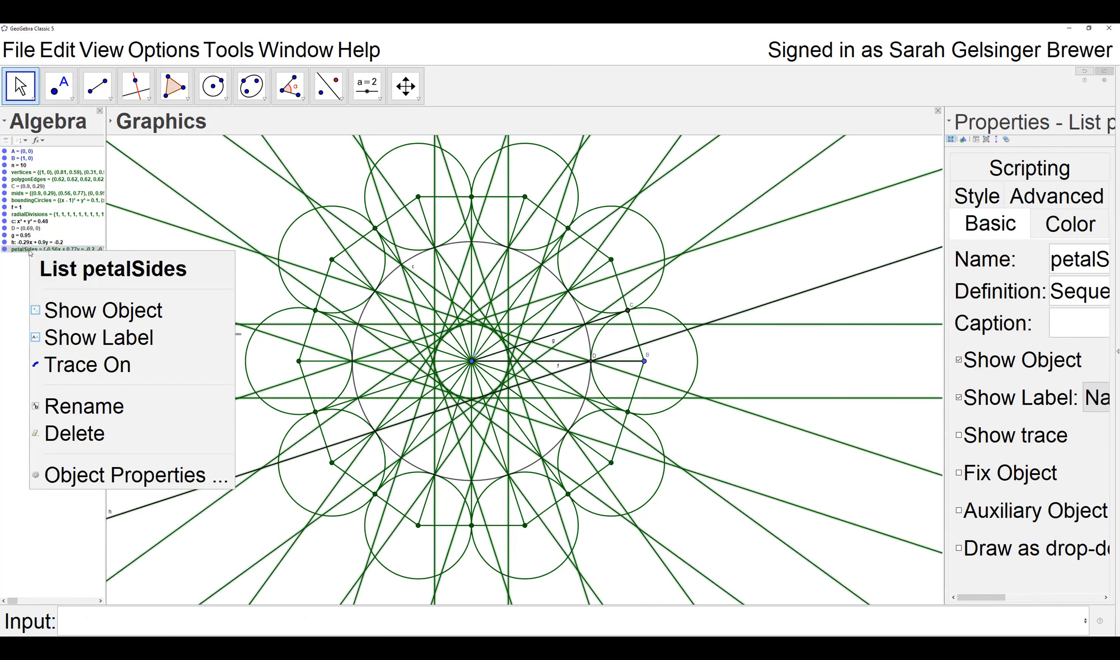
pyautogui.click(131, 475)
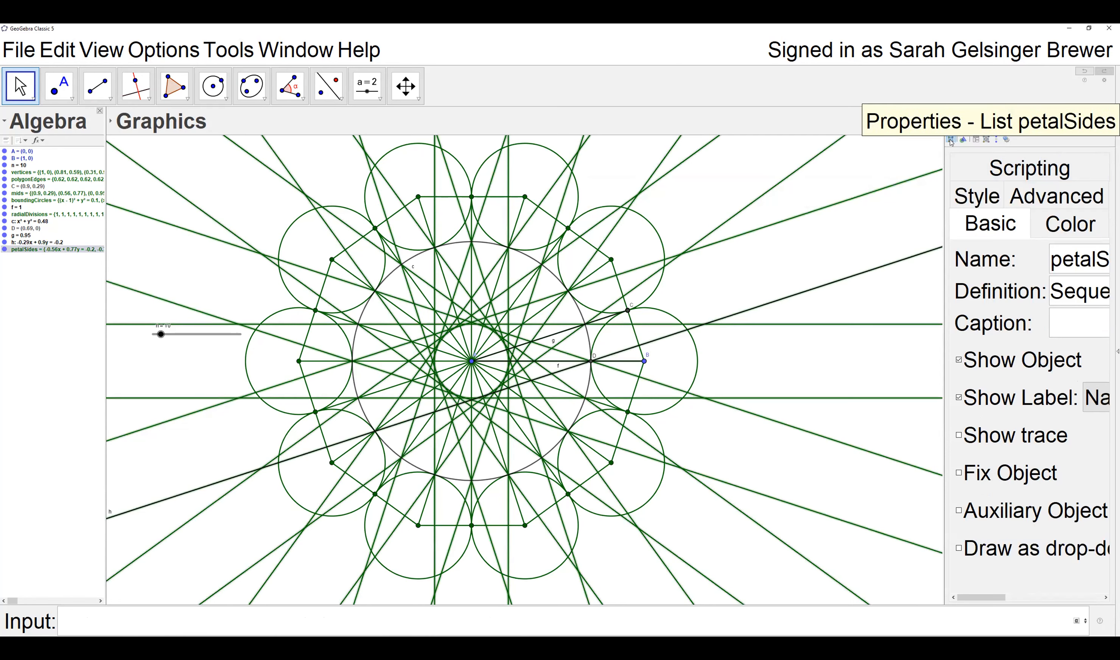
pyautogui.click(1054, 232)
pyautogui.click(962, 280)
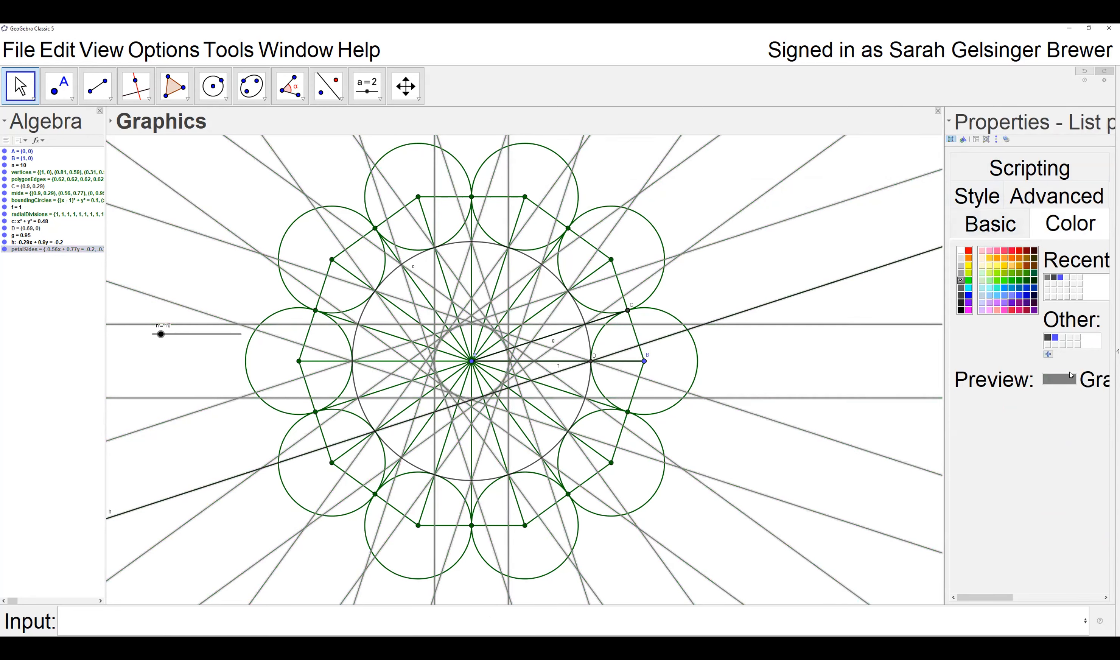
pyautogui.click(986, 204)
pyautogui.moveTo(989, 279); pyautogui.dragTo(969, 282)
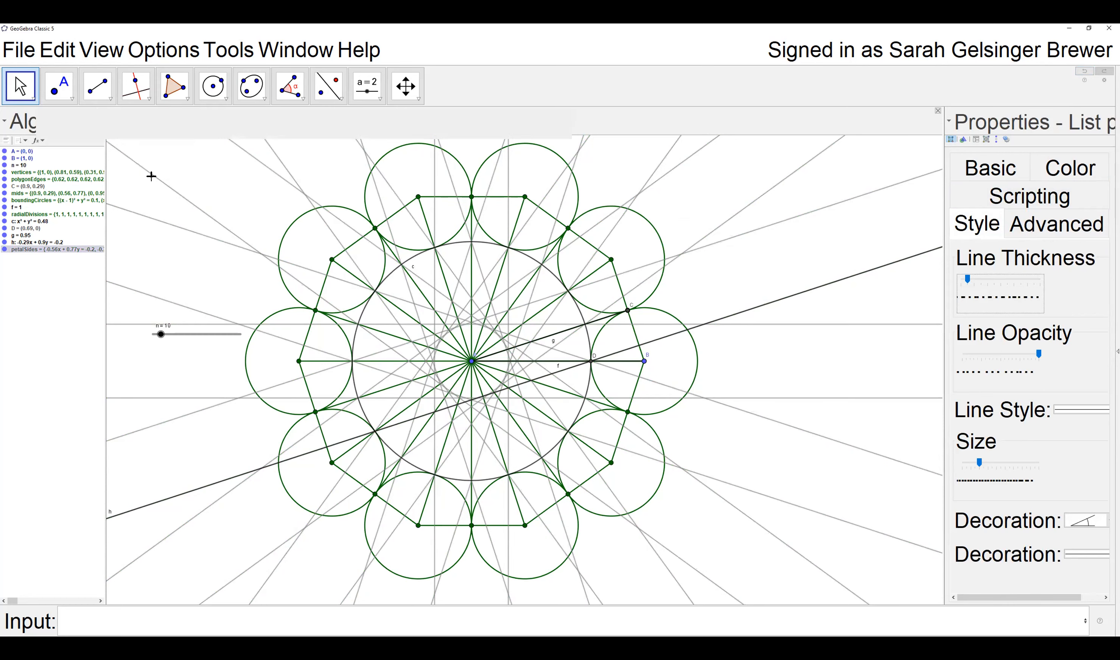
pyautogui.click(207, 172)
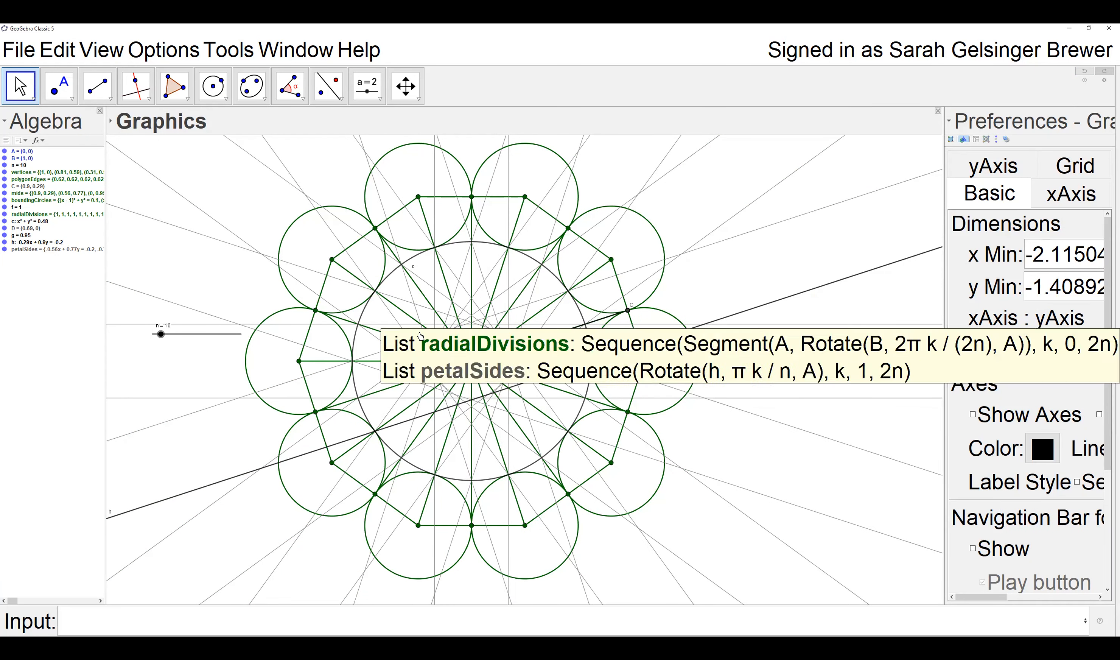
# Review the sequence definition of the petalSides list without changing it
pyautogui.doubleClick(26, 249)
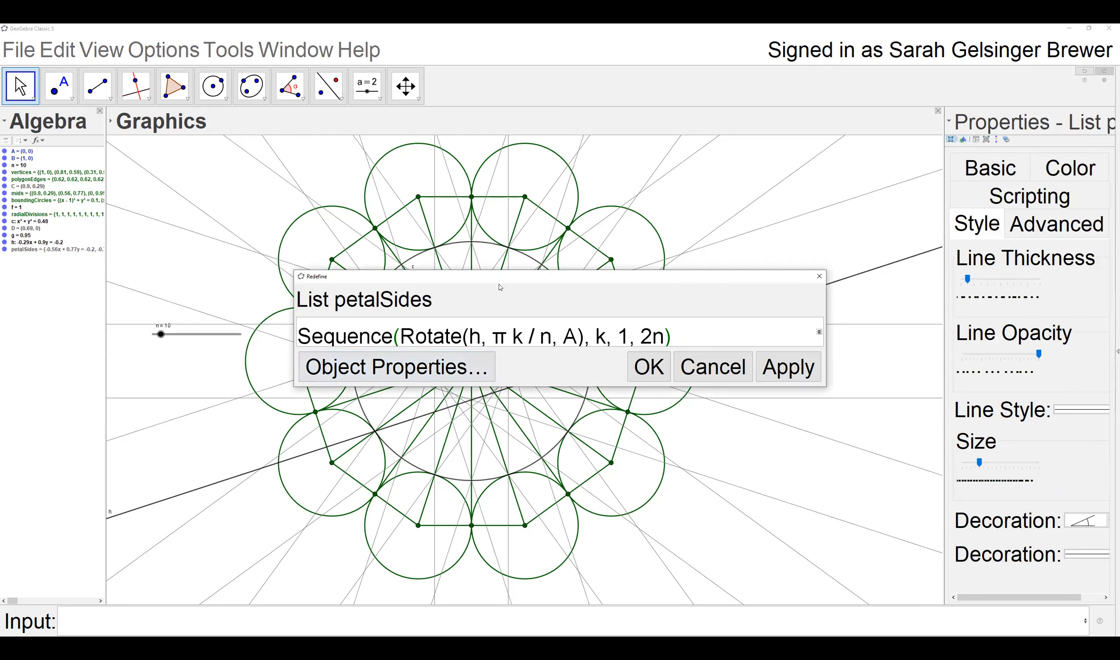
pyautogui.moveTo(566, 441); pyautogui.dragTo(567, 439)
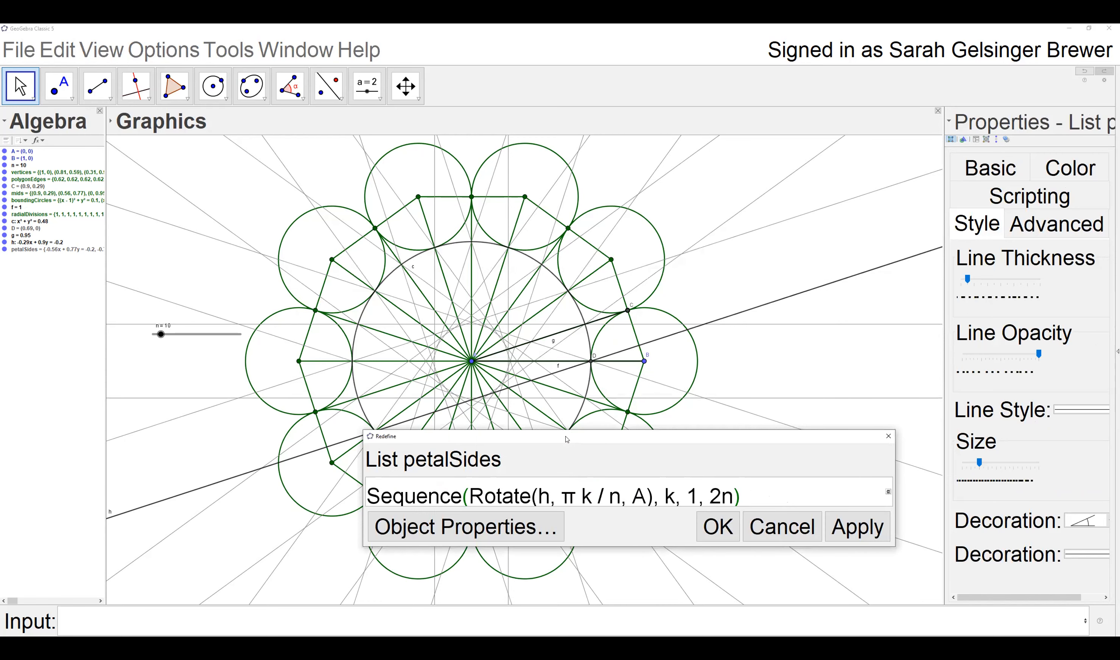
pyautogui.click(565, 497)
pyautogui.click(782, 526)
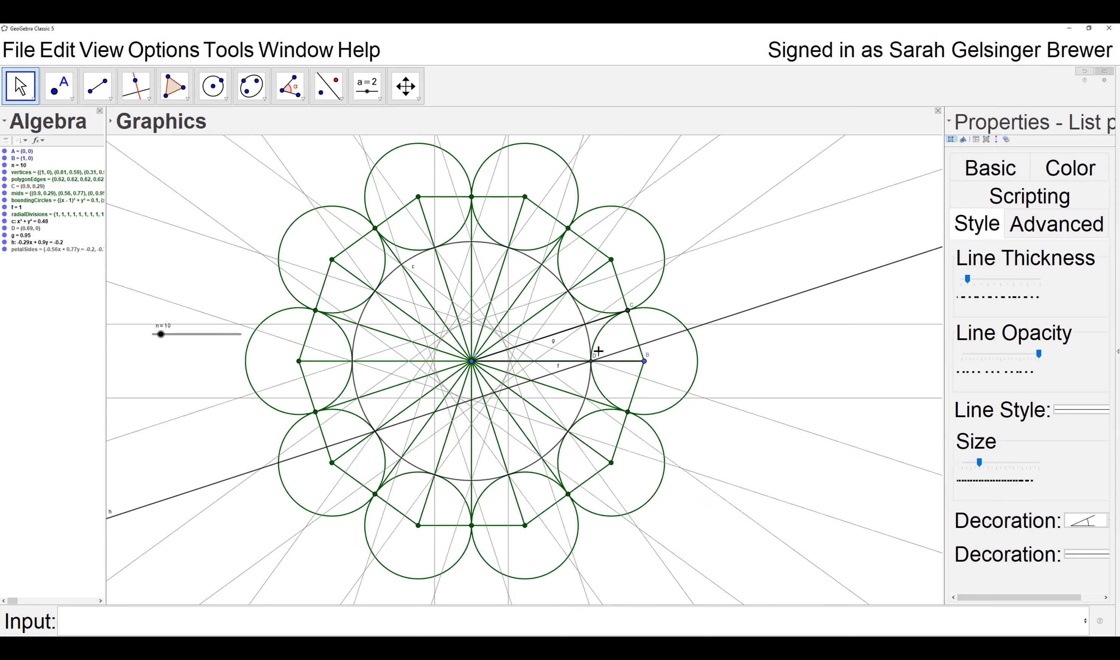
# Hide the petalSides list and select line h
pyautogui.click(4, 249)
pyautogui.click(19, 242)
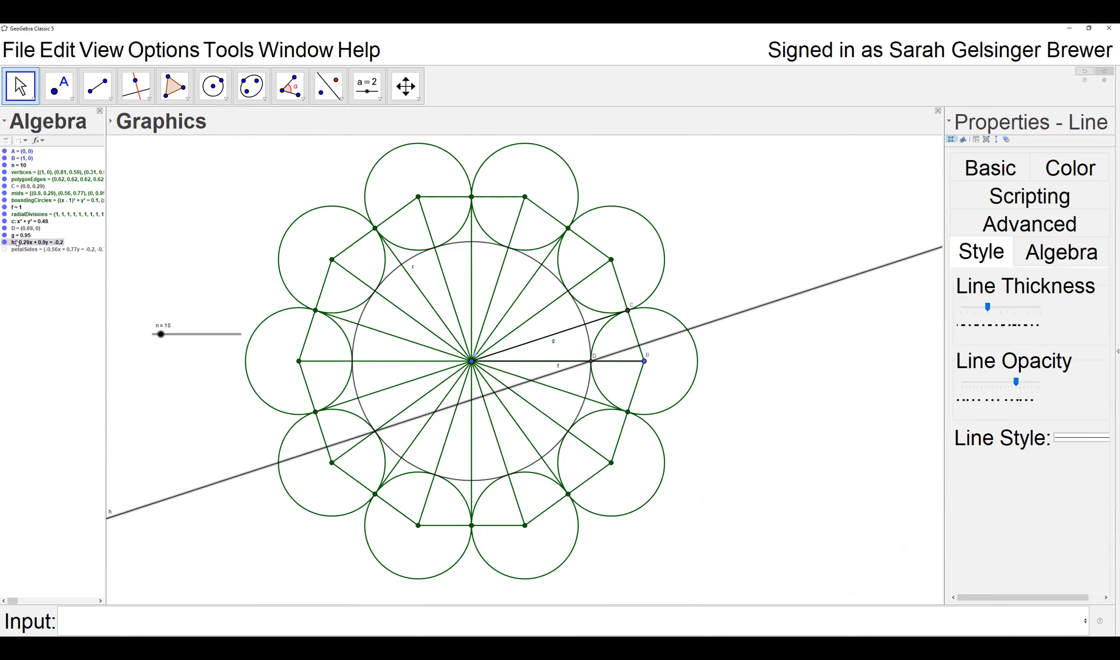
# Review the definition of line h, examining its point argument D and its direction argument g, without changing it
pyautogui.doubleClick(17, 242)
pyautogui.moveTo(413, 332); pyautogui.dragTo(297, 334)
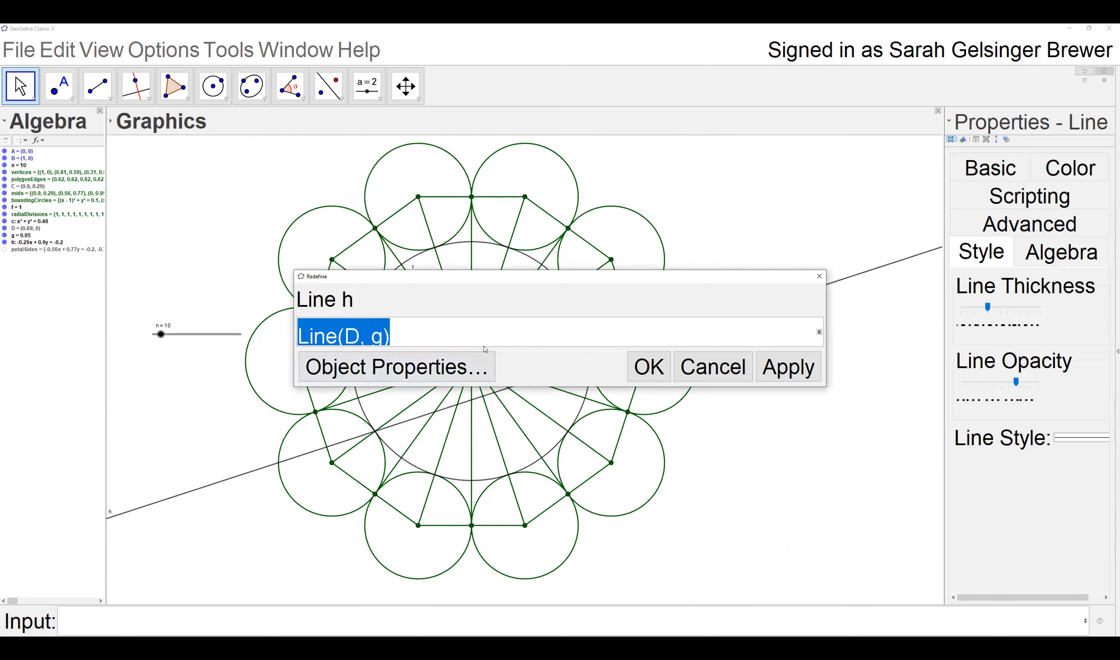
pyautogui.click(713, 366)
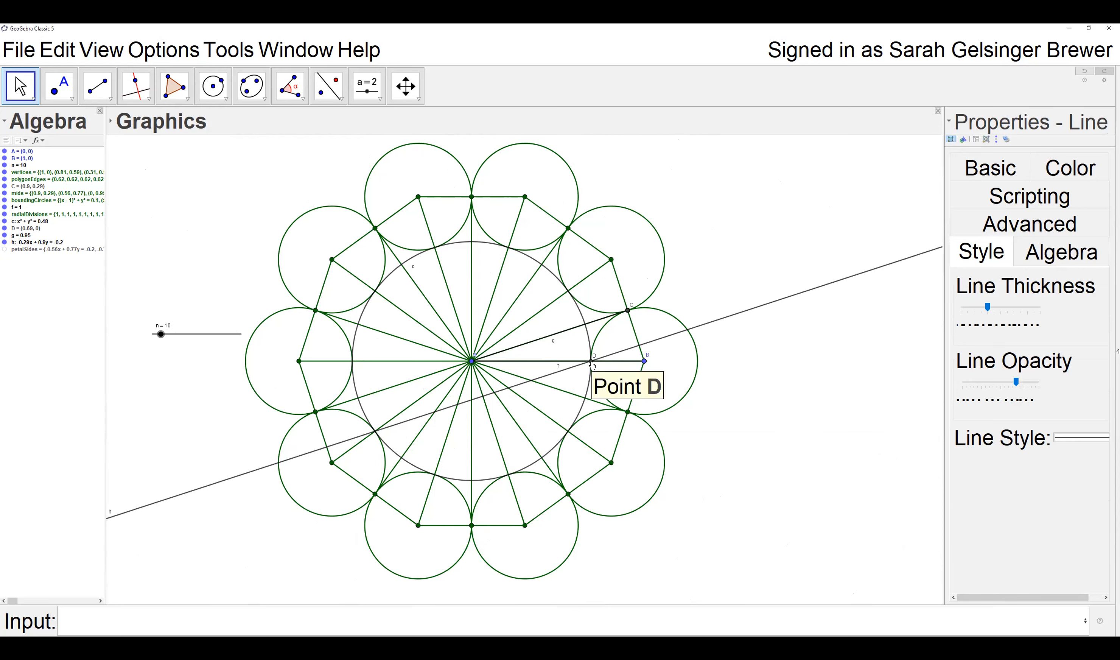
pyautogui.click(18, 243)
pyautogui.doubleClick(18, 243)
pyautogui.moveTo(398, 336); pyautogui.dragTo(281, 336)
pyautogui.click(445, 333)
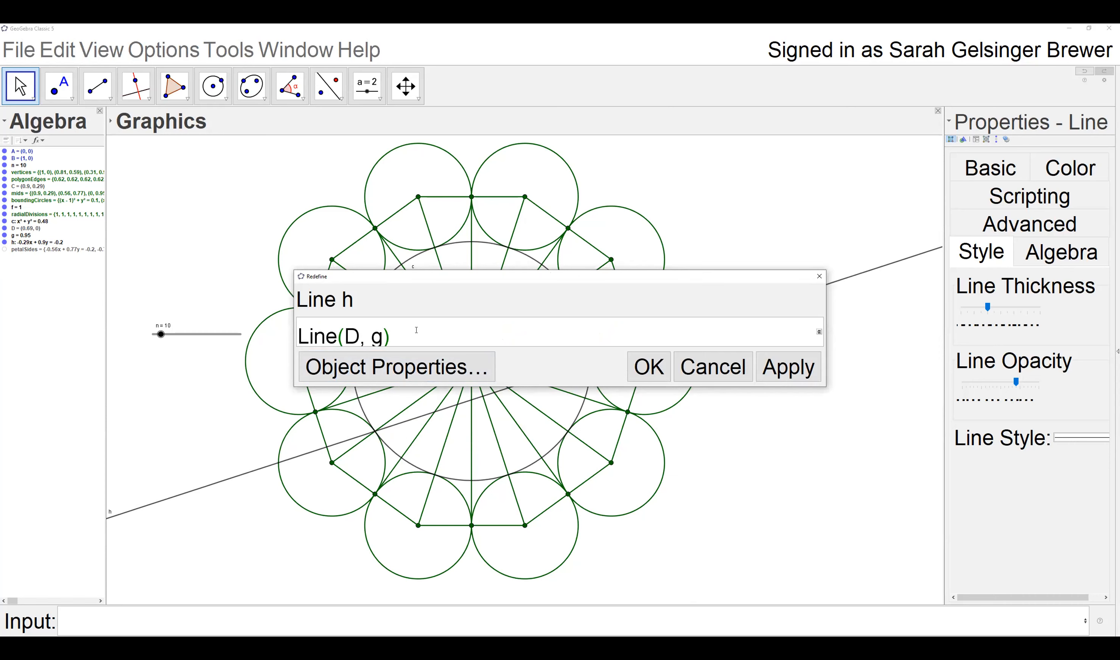
pyautogui.doubleClick(352, 336)
pyautogui.doubleClick(377, 336)
pyautogui.click(390, 338)
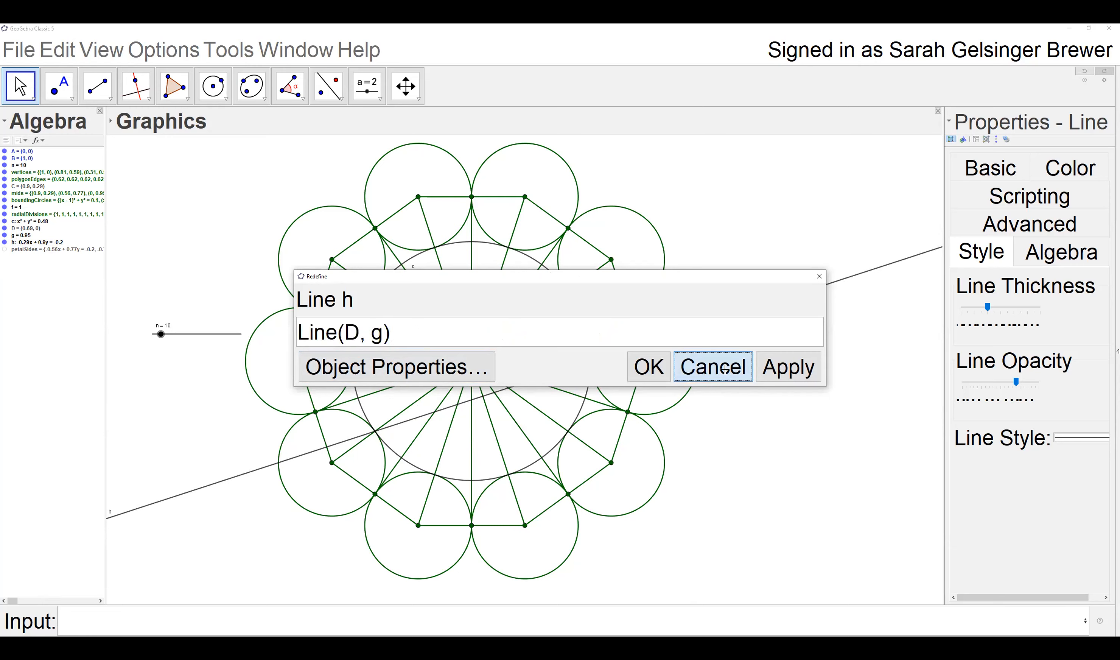
pyautogui.click(727, 373)
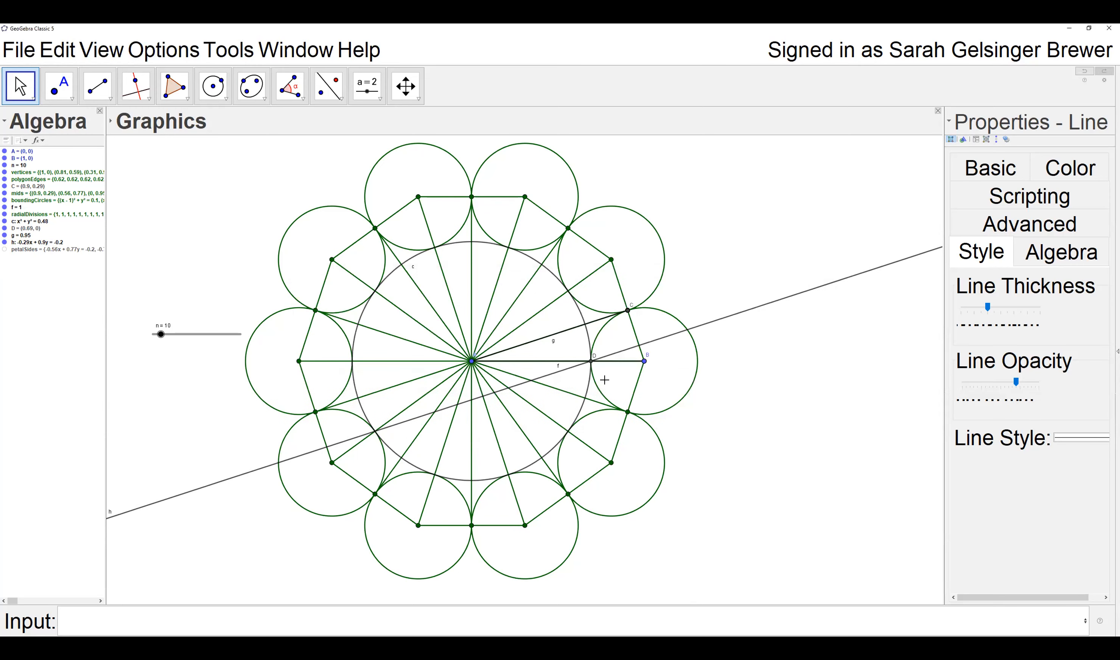
# Look up the Parallel Line tool and compare the definitions of segment g and line h without changing them
pyautogui.click(150, 100)
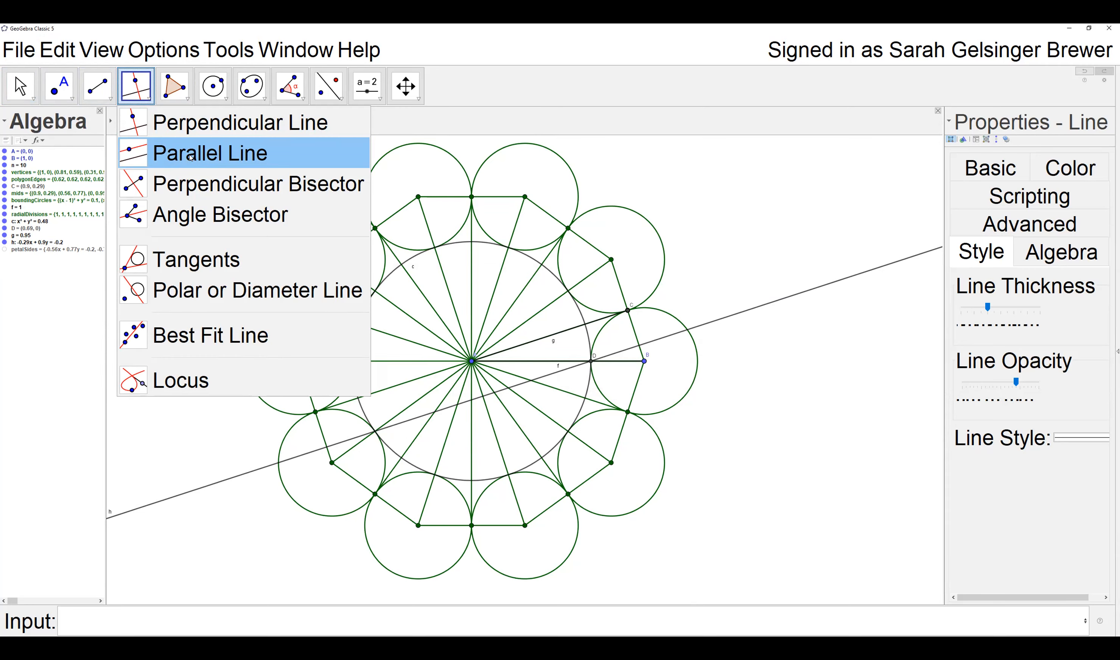
pyautogui.click(191, 157)
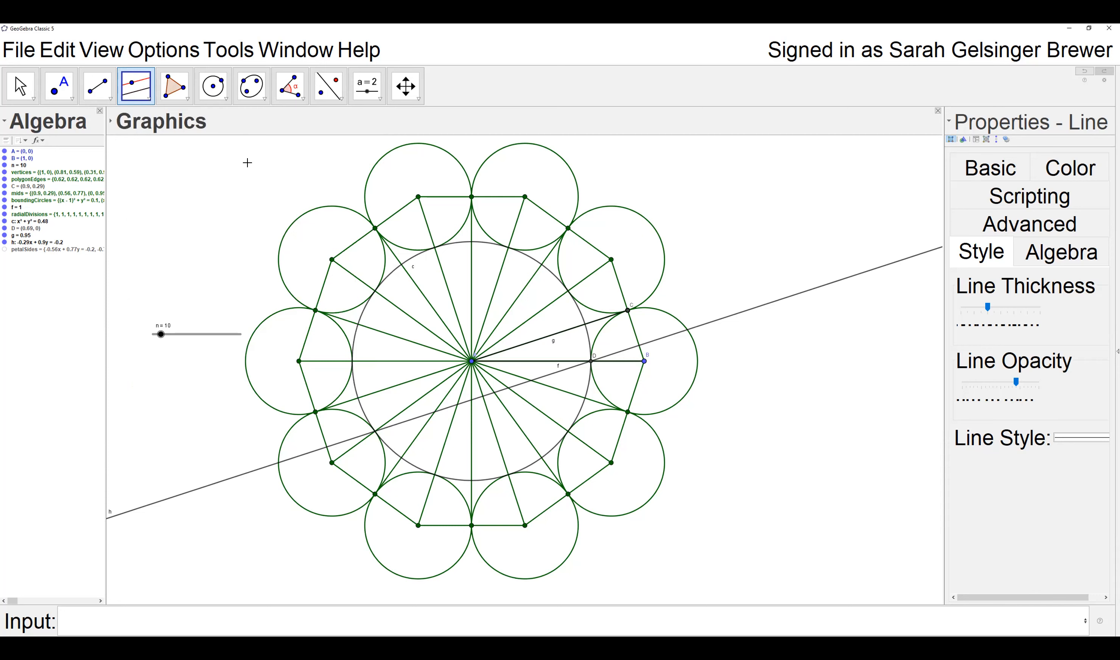
pyautogui.click(36, 87)
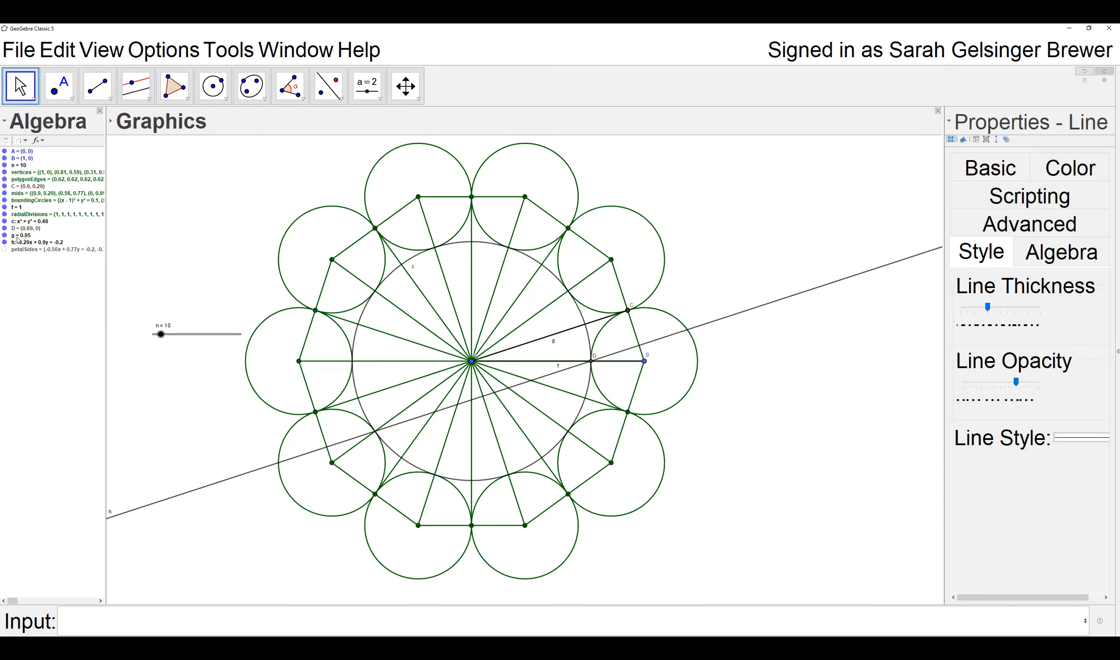
pyautogui.moveTo(24, 247)
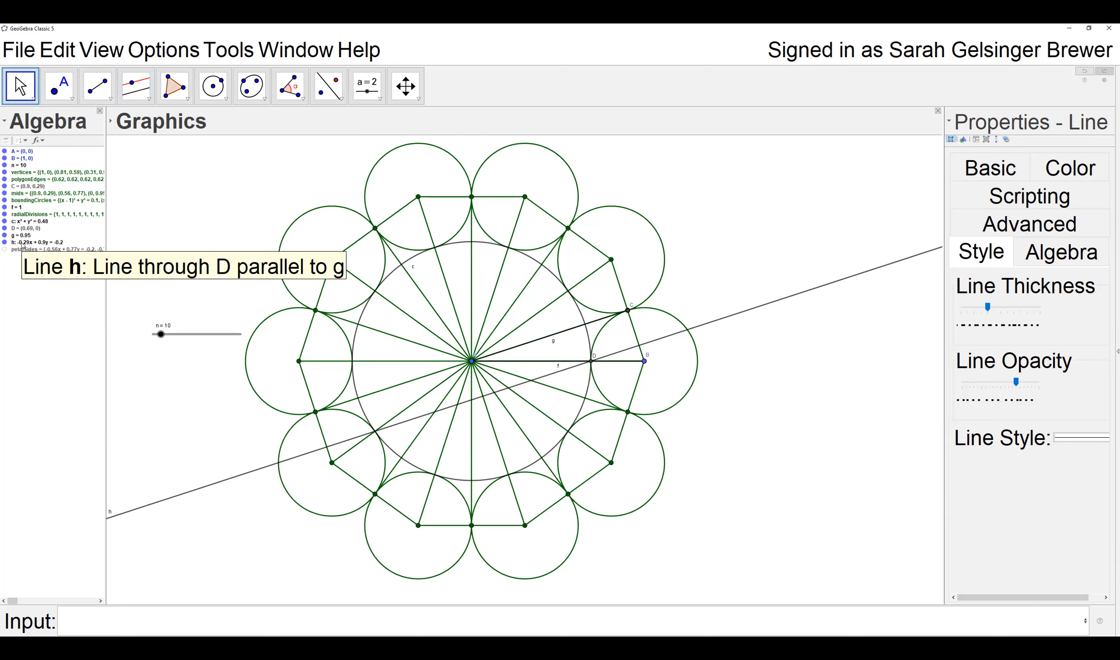
pyautogui.doubleClick(19, 235)
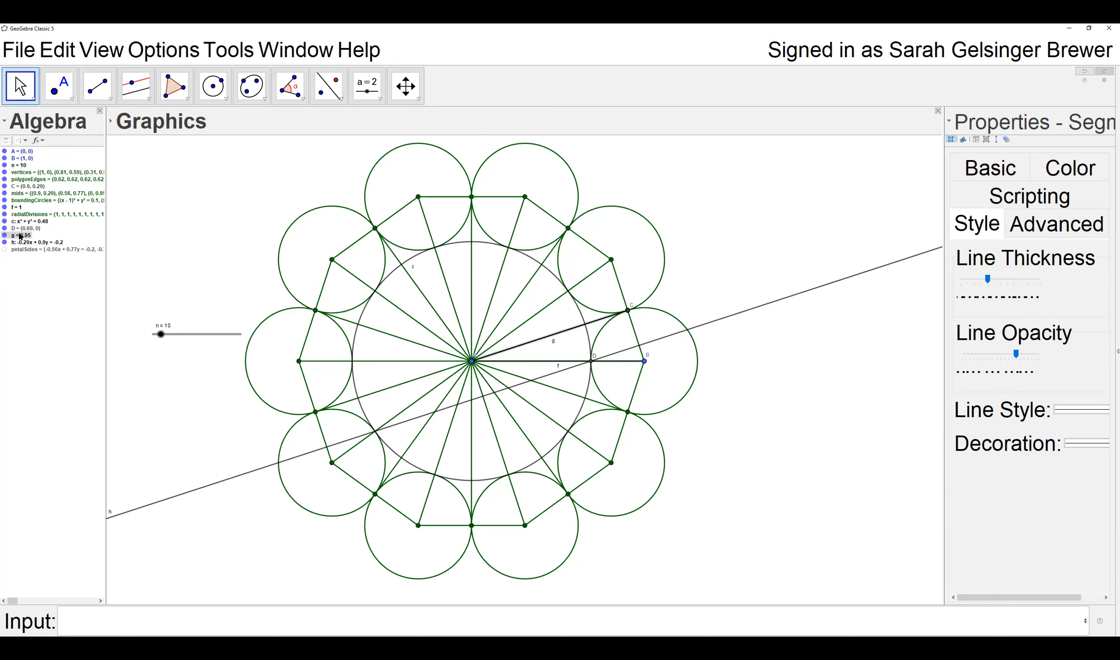
pyautogui.click(733, 380)
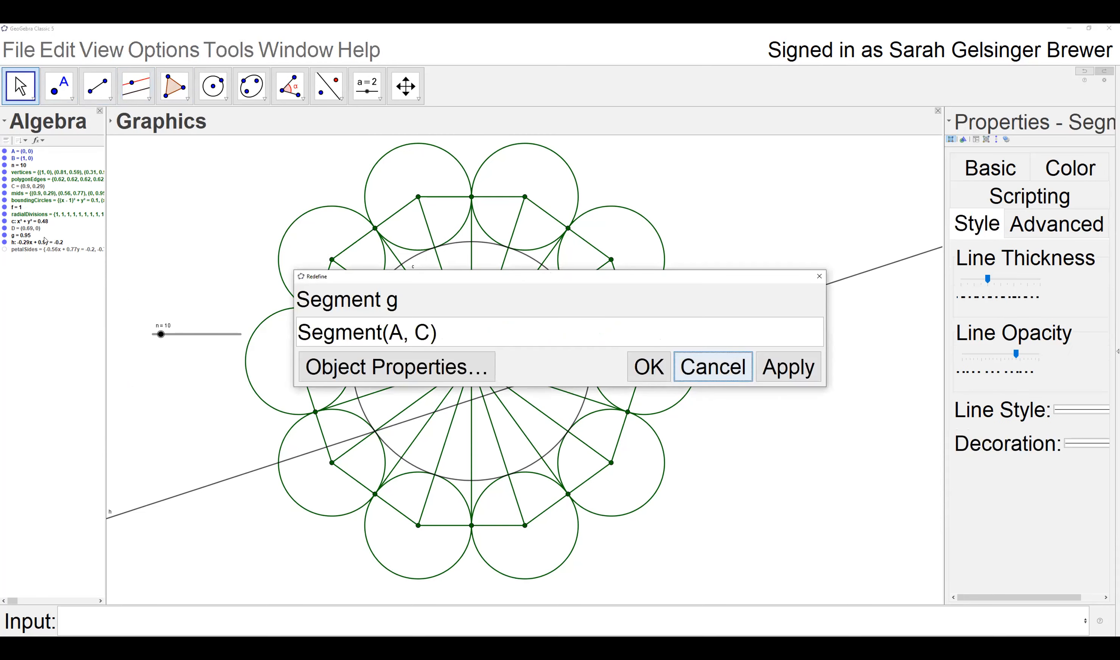
pyautogui.press('Escape')
pyautogui.click(17, 243)
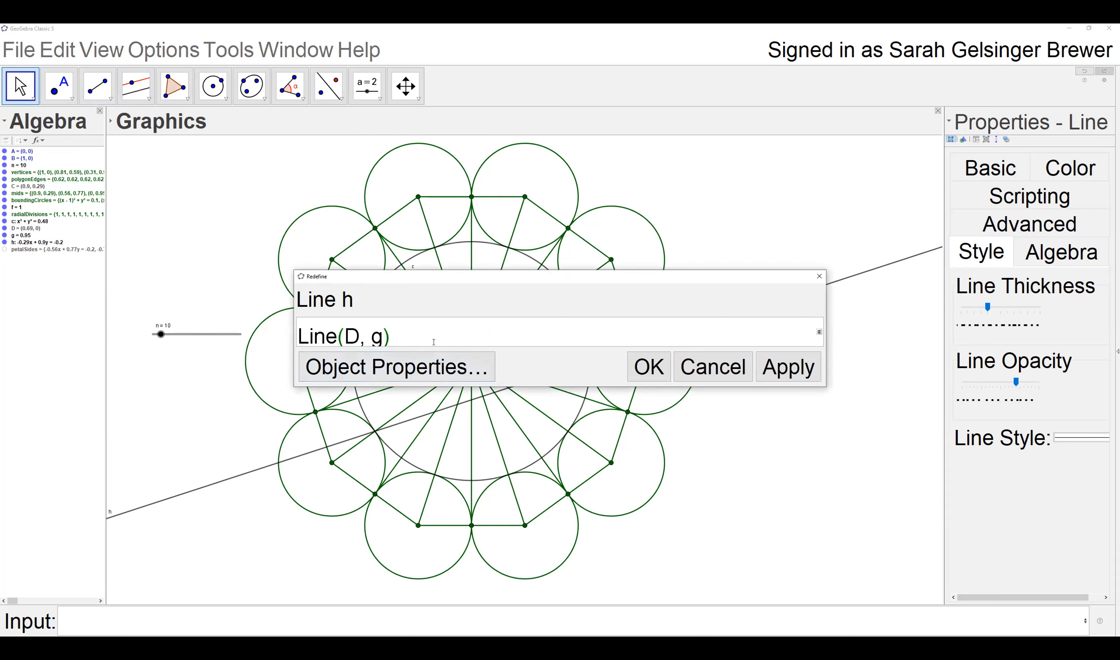
pyautogui.click(713, 375)
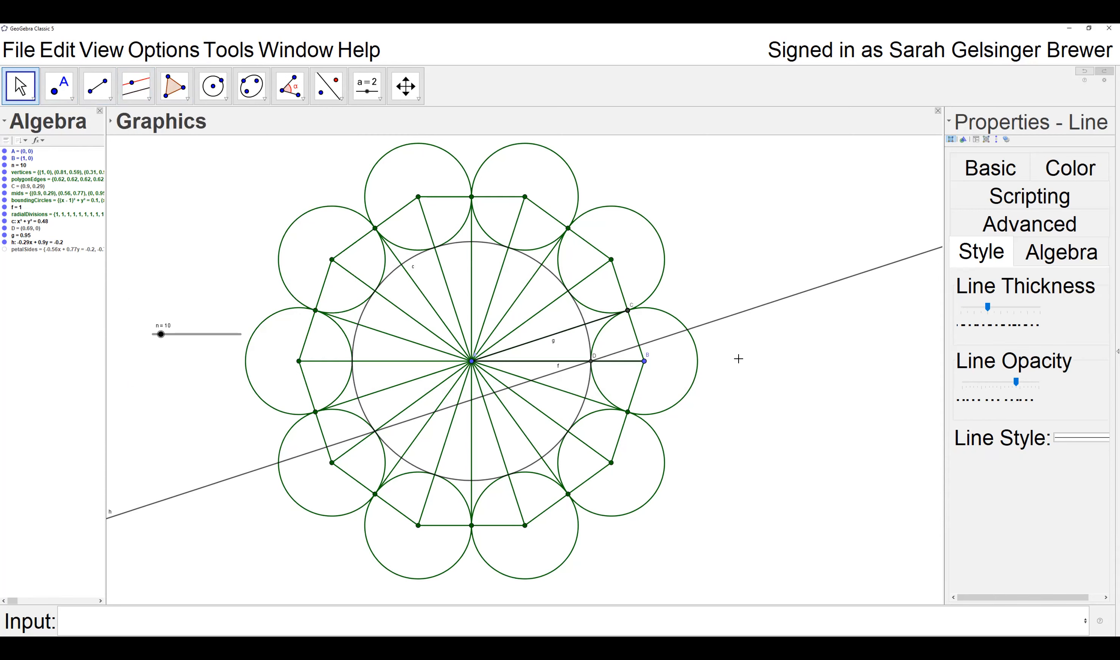
# Show the petalSides list again and open its sequence definition
pyautogui.moveTo(202, 169); pyautogui.dragTo(204, 175)
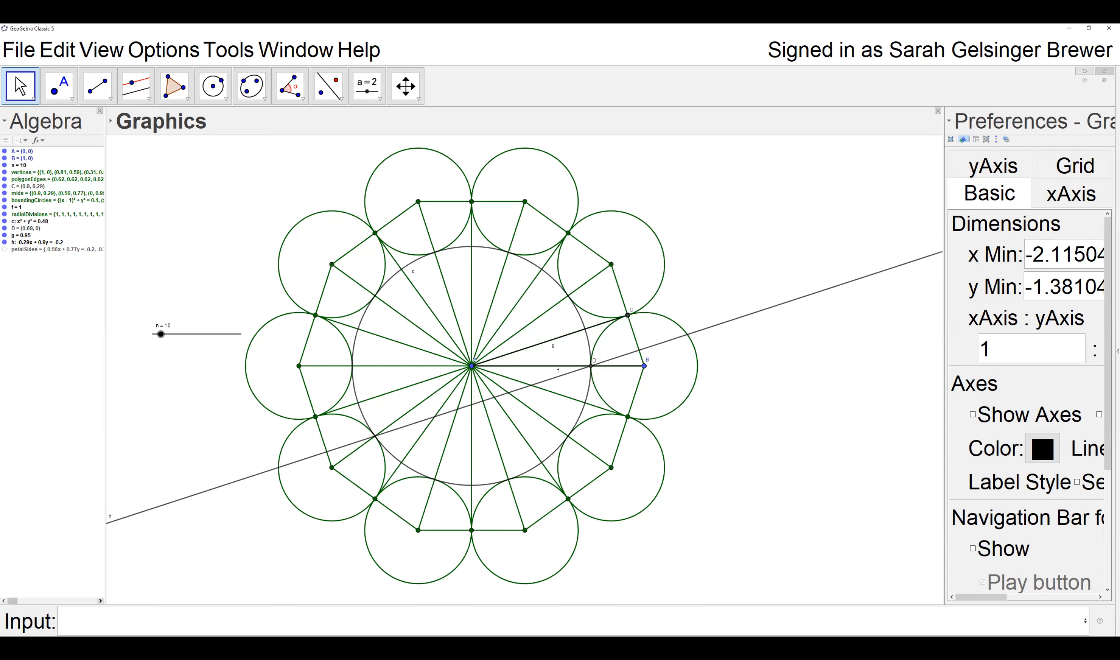
pyautogui.click(5, 249)
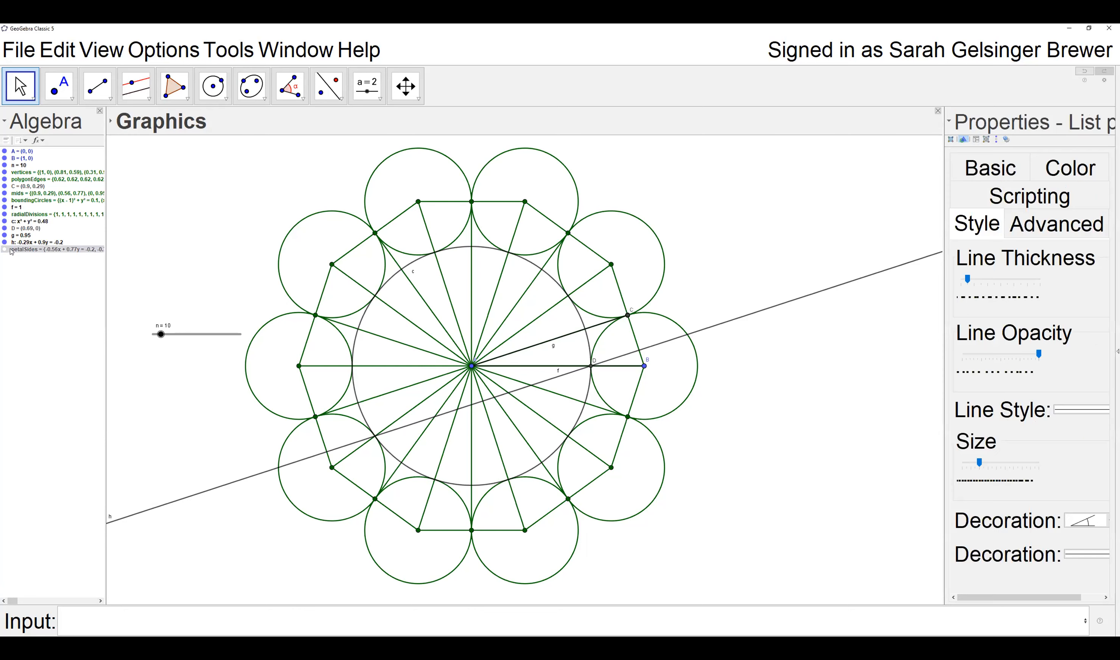
pyautogui.doubleClick(39, 251)
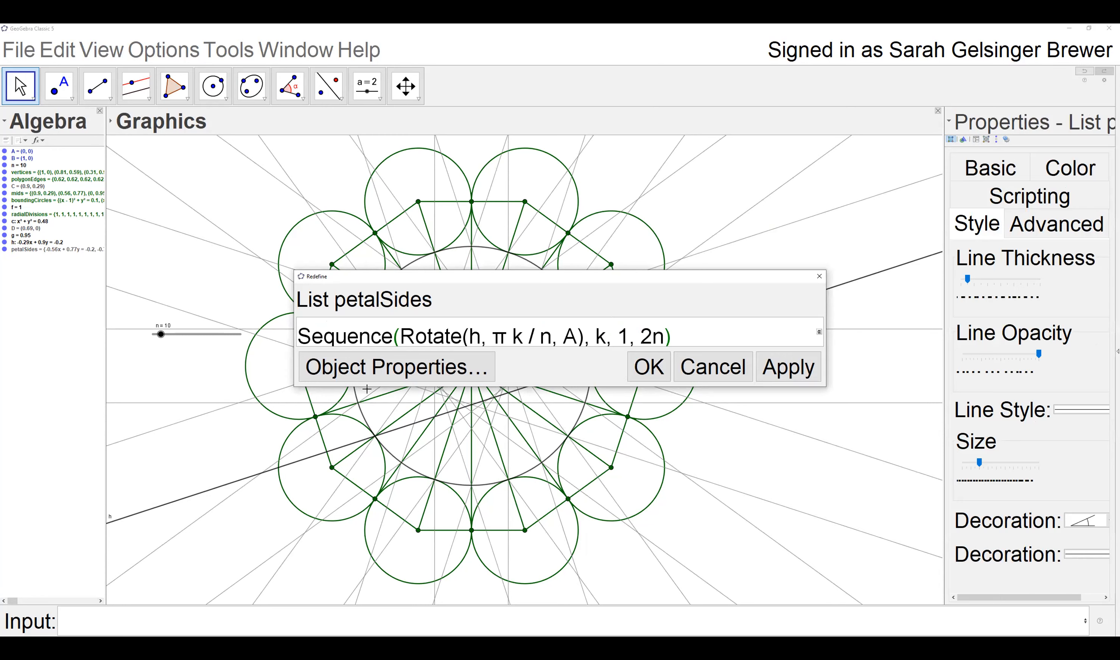
pyautogui.moveTo(673, 336); pyautogui.dragTo(295, 342)
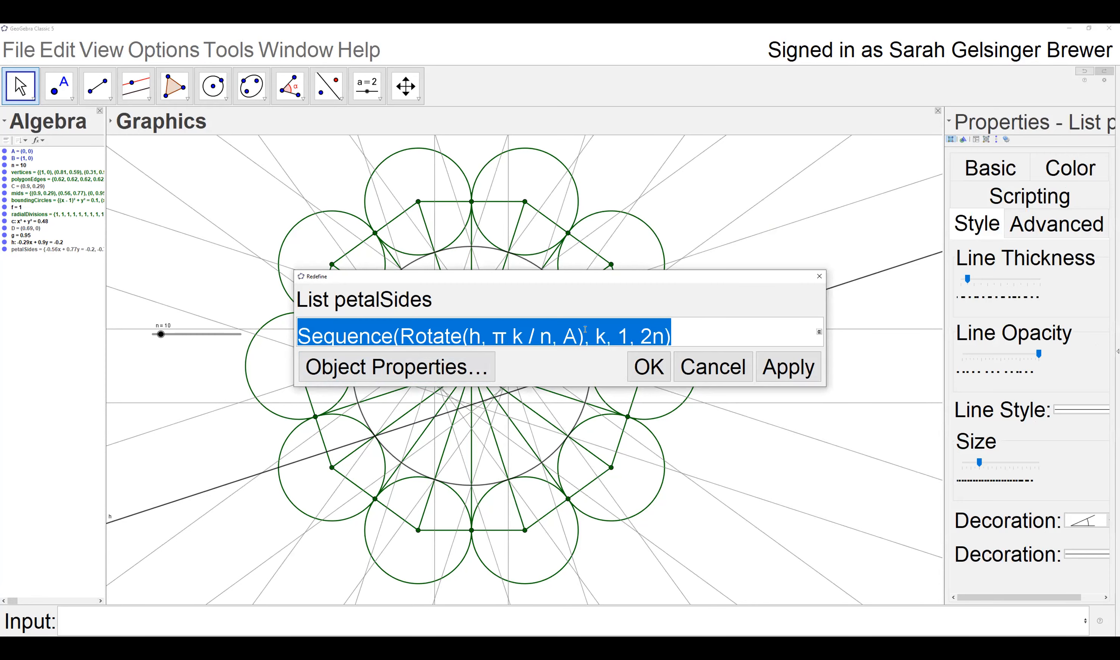
pyautogui.press('End')
pyautogui.click(21, 140)
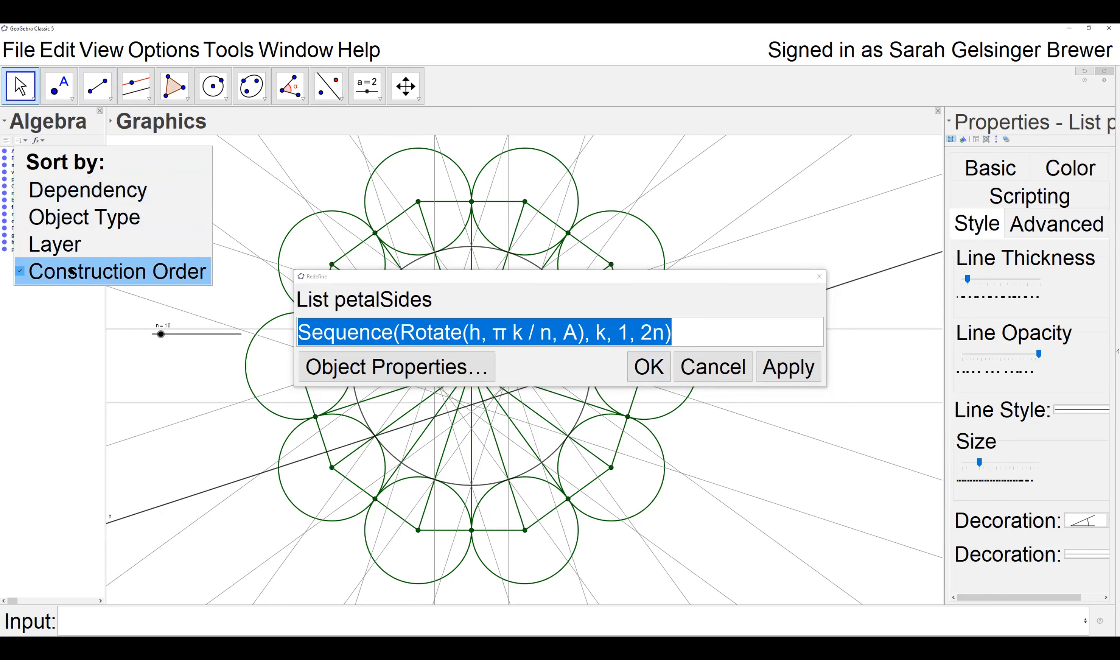
pyautogui.click(38, 140)
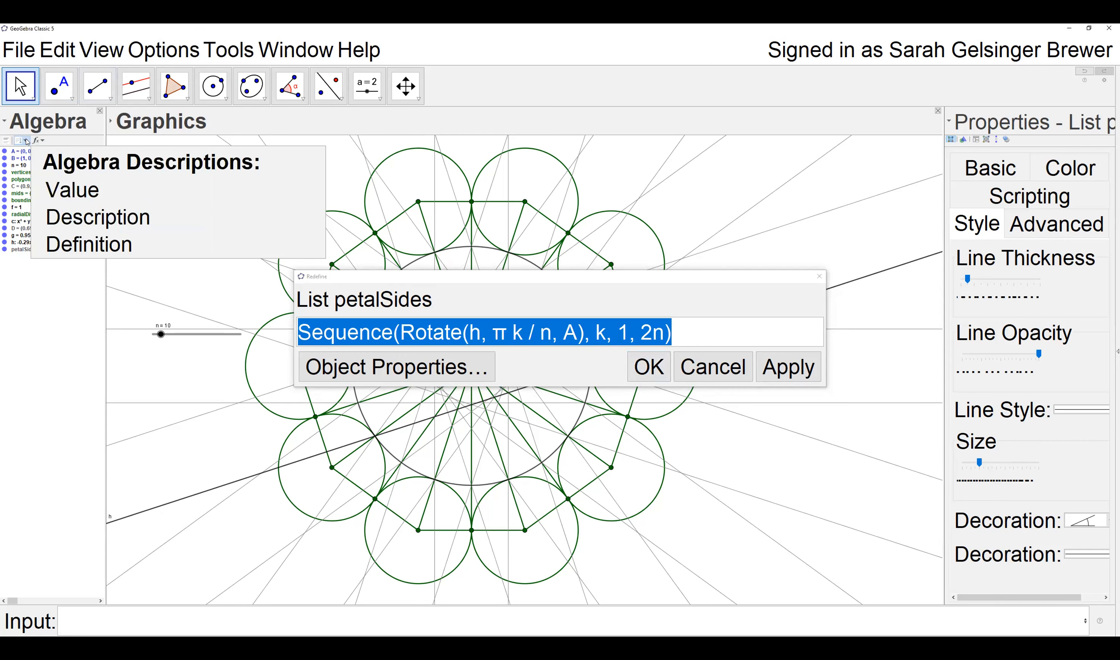
pyautogui.click(26, 142)
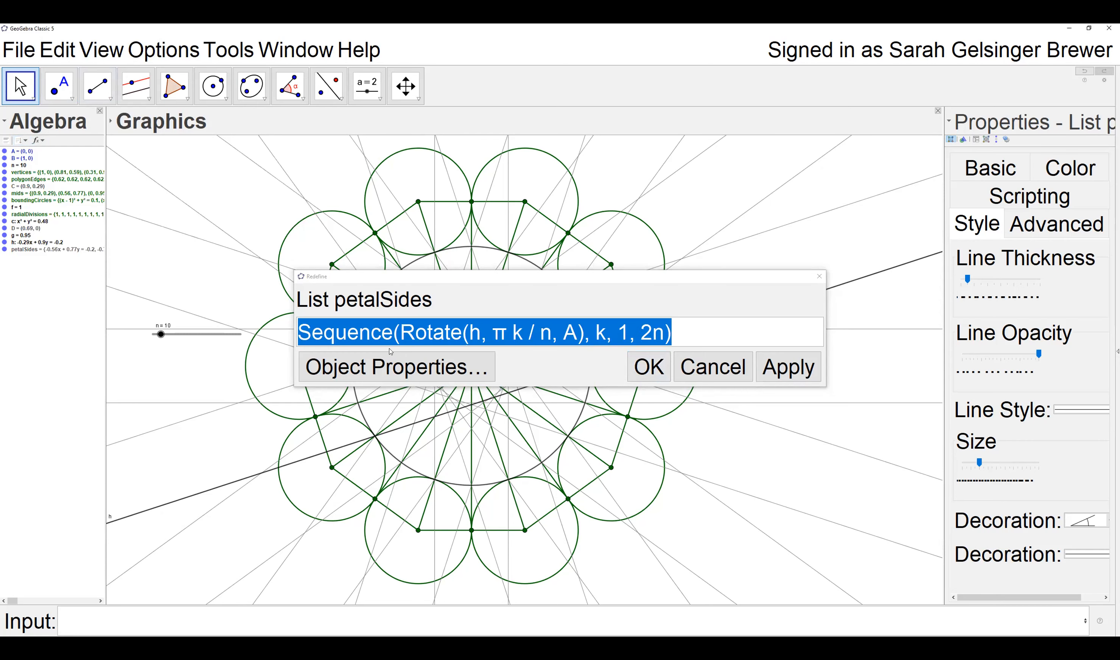
# Examine the rotation angle, the rotated object and the iteration range in the petalSides definition, leaving it unchanged
pyautogui.click(507, 339)
pyautogui.moveTo(507, 341); pyautogui.dragTo(512, 341)
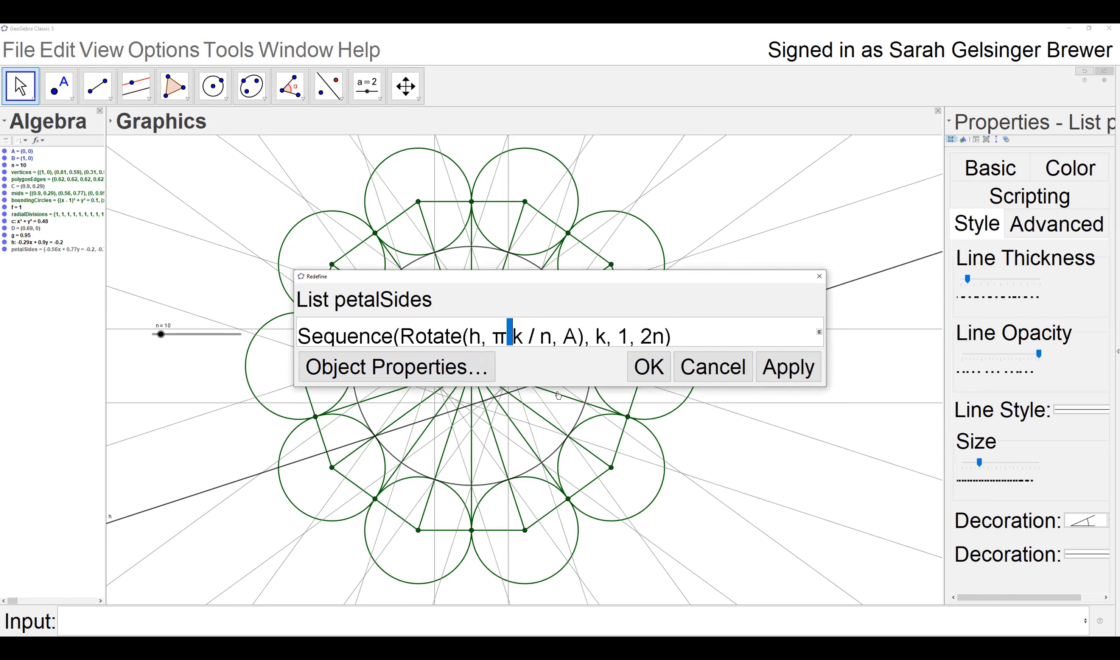
pyautogui.click(523, 336)
pyautogui.click(685, 337)
pyautogui.doubleClick(530, 342)
pyautogui.click(538, 337)
pyautogui.click(684, 339)
pyautogui.moveTo(481, 338); pyautogui.dragTo(485, 339)
pyautogui.moveTo(577, 336); pyautogui.dragTo(486, 336)
pyautogui.click(473, 336)
pyautogui.doubleClick(475, 337)
pyautogui.click(576, 342)
pyautogui.doubleClick(475, 337)
pyautogui.moveTo(492, 338); pyautogui.dragTo(577, 339)
pyautogui.click(718, 372)
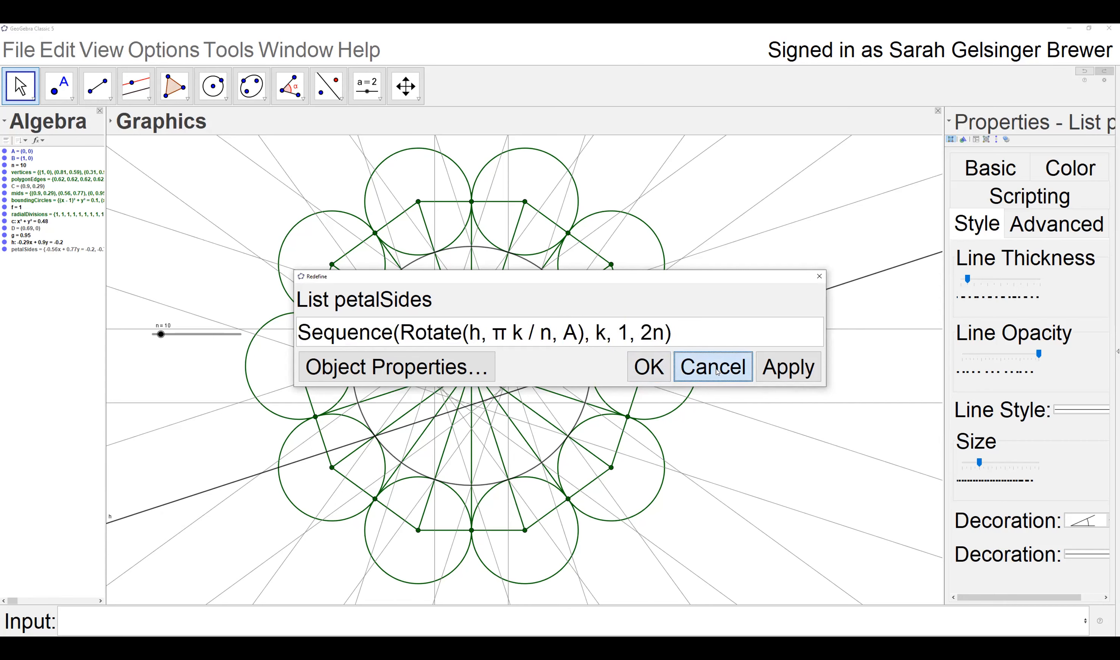
pyautogui.click(717, 372)
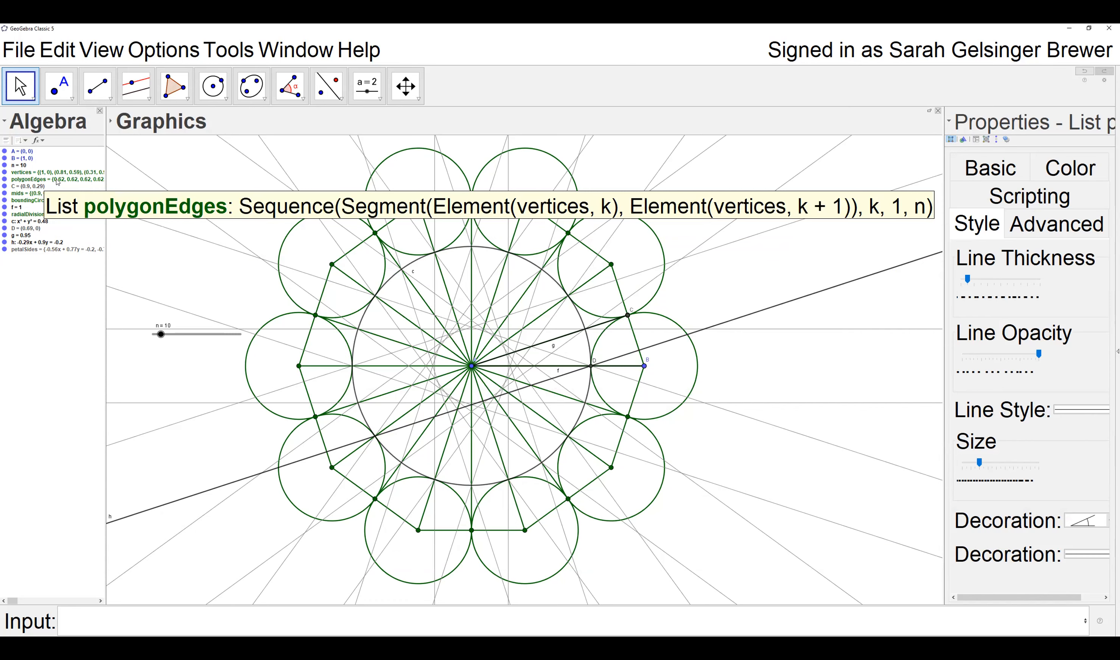
# Copy the full sequence definition of the polygonEdges list without altering the list
pyautogui.click(79, 180)
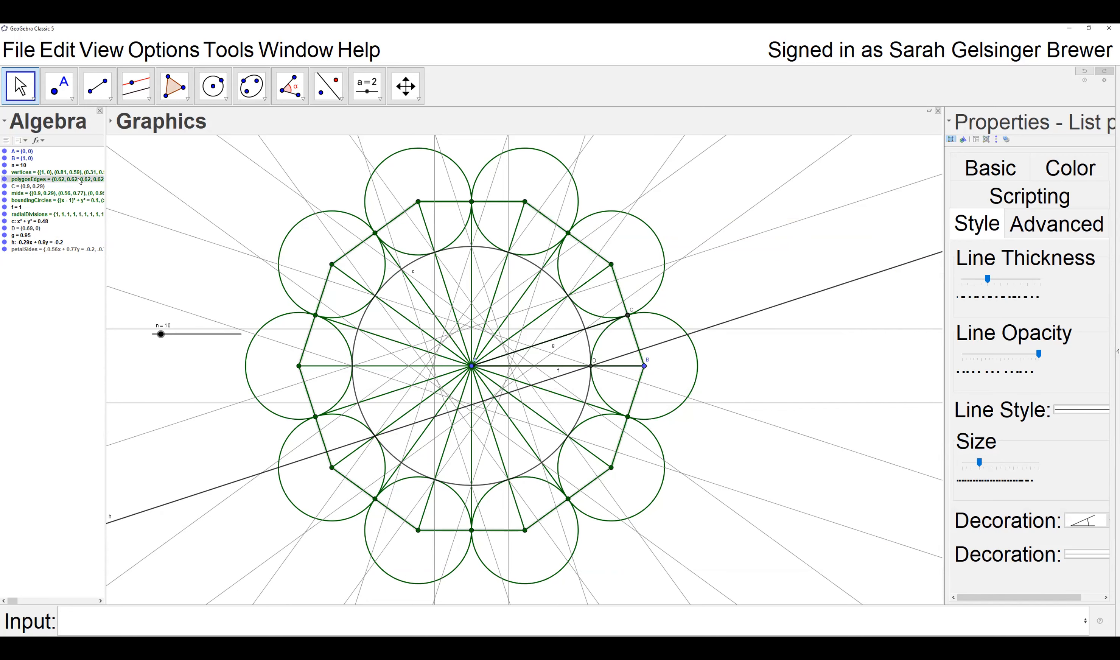
pyautogui.doubleClick(80, 180)
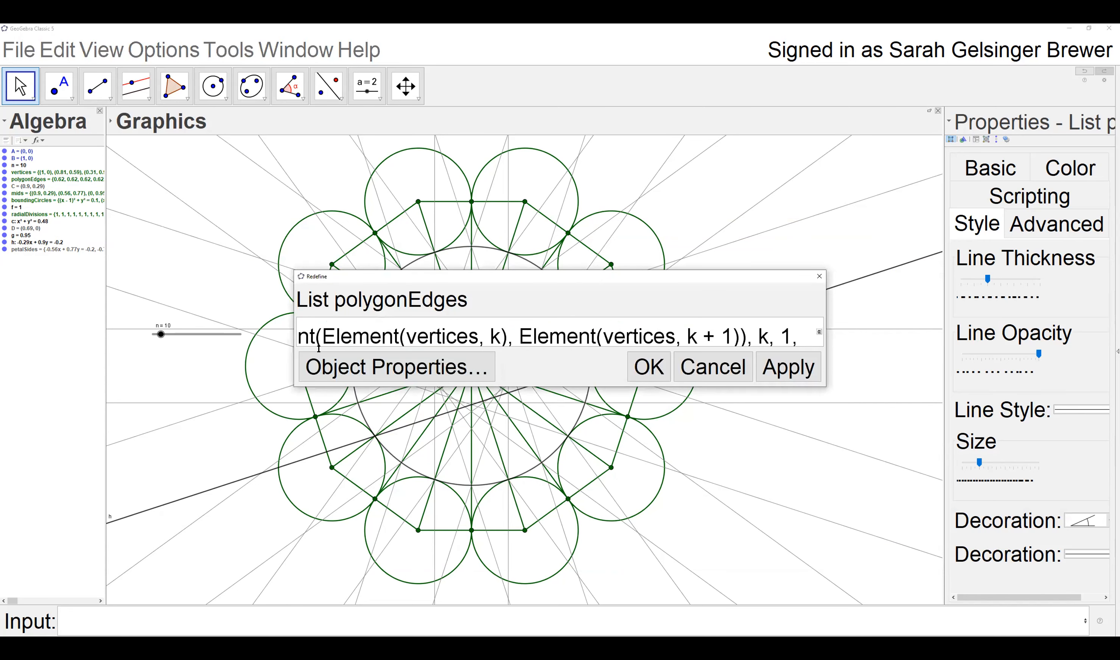
pyautogui.click(319, 332)
pyautogui.hotkey('ctrl', 'a')
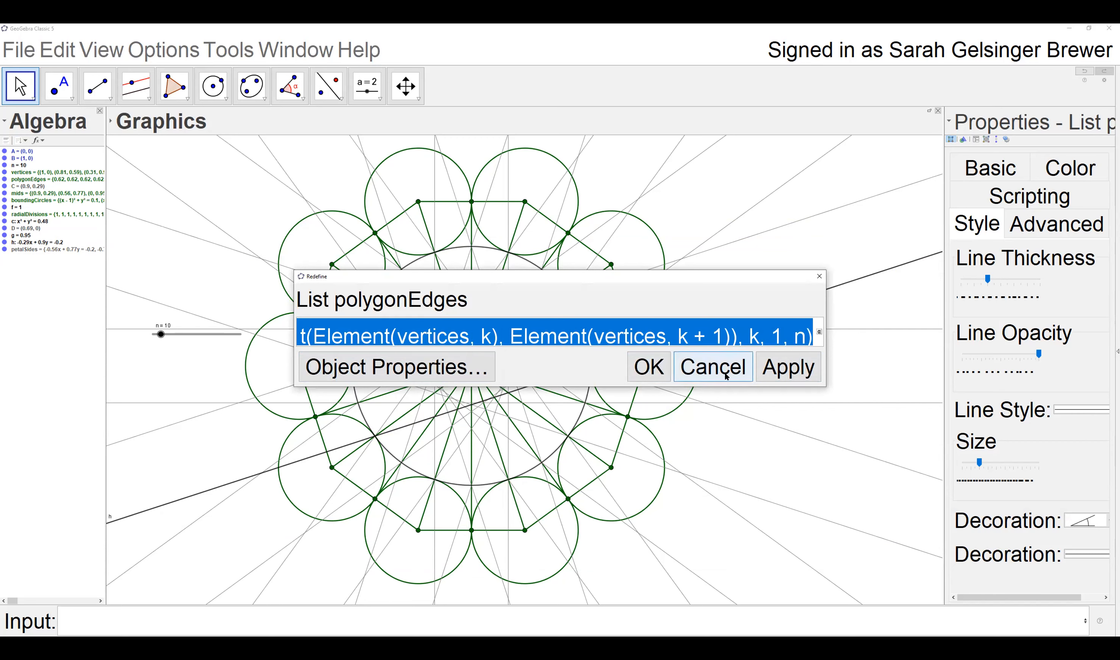
pyautogui.click(712, 366)
# Create the list midEdges=Sequence(Segment(Element(mids, k), Element(mids, k + 1)), k, 1, n), adapting the copied definition by replacing vertices with mids
pyautogui.click(196, 612)
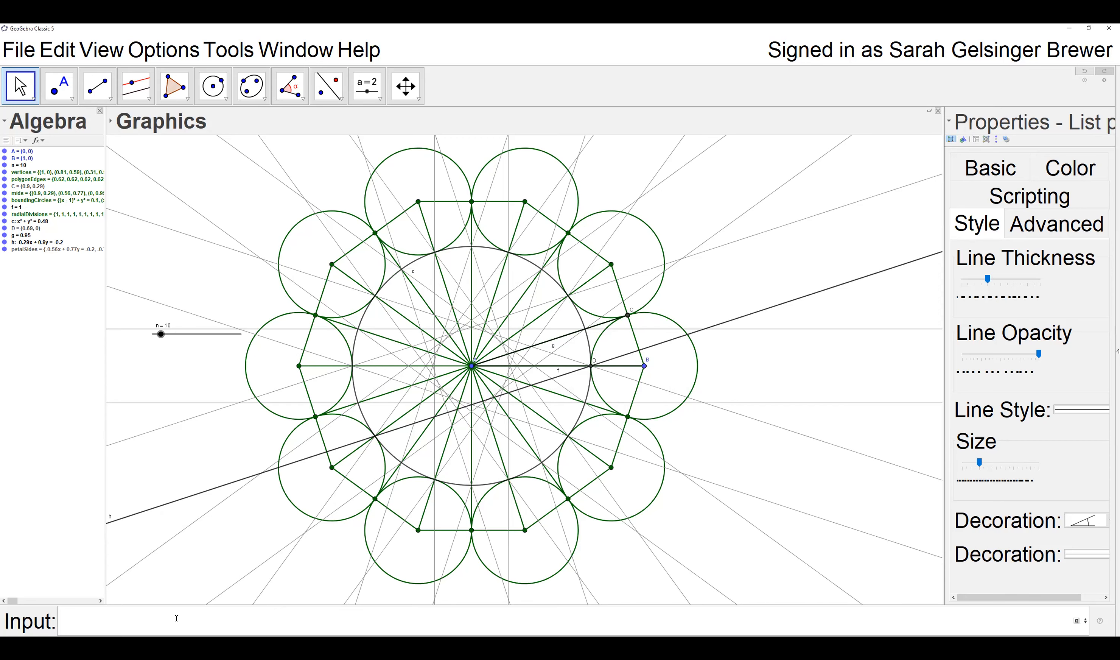
pyautogui.write('mid')
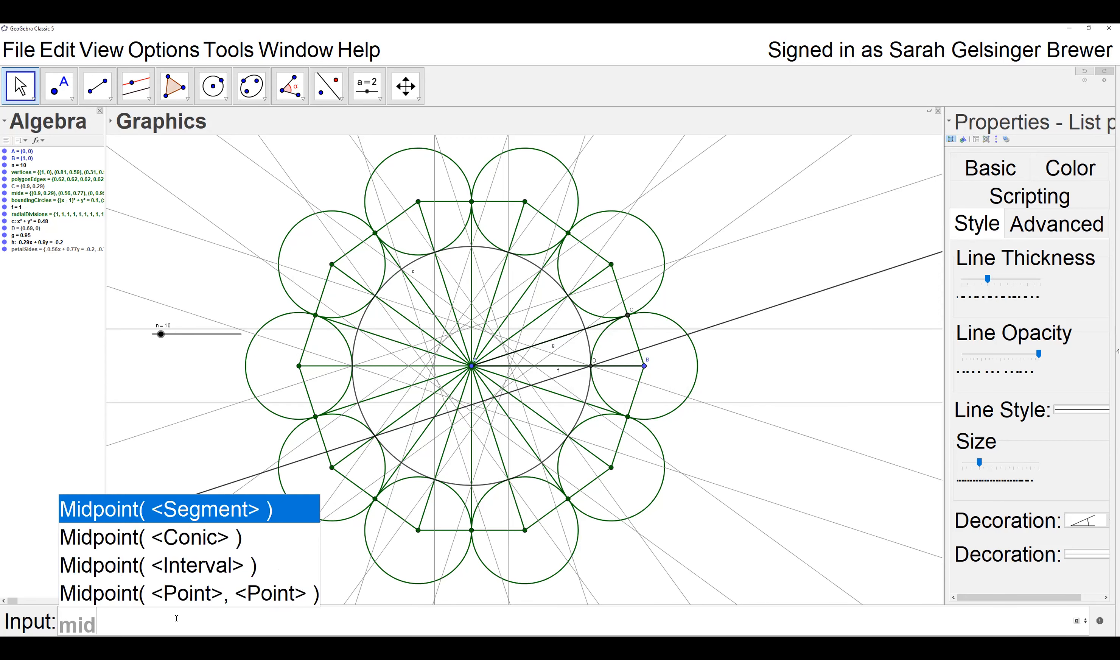
pyautogui.write('Edges')
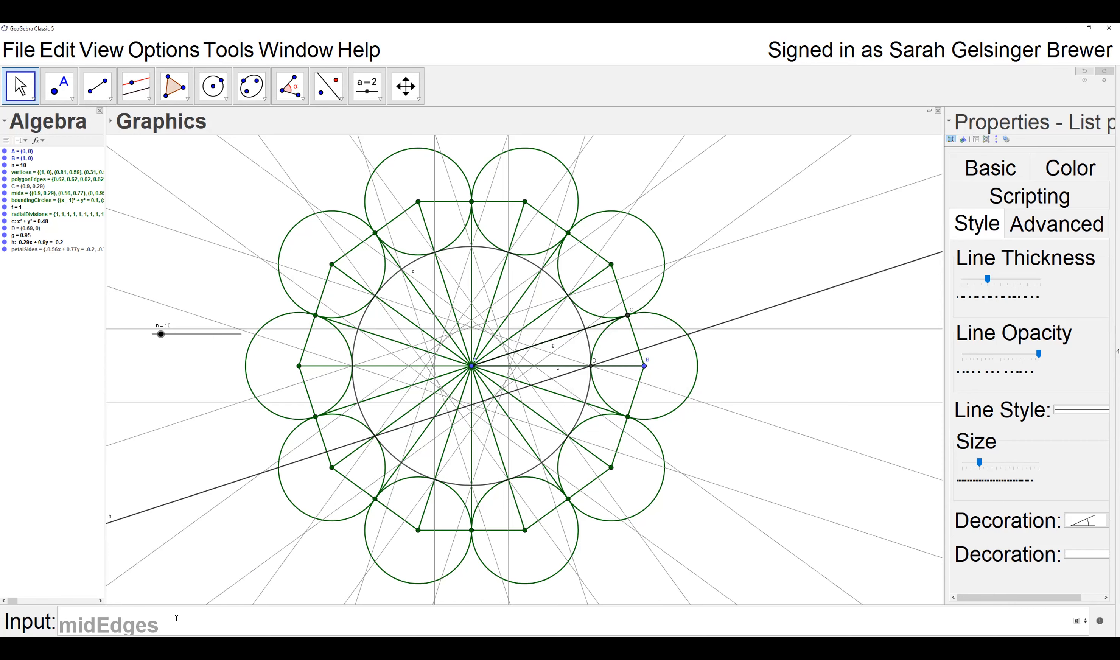
pyautogui.write('=')
pyautogui.write('Sequence(Segment(Element(vertices, k), Element(vertices, k + 1)), k, 1, n)')
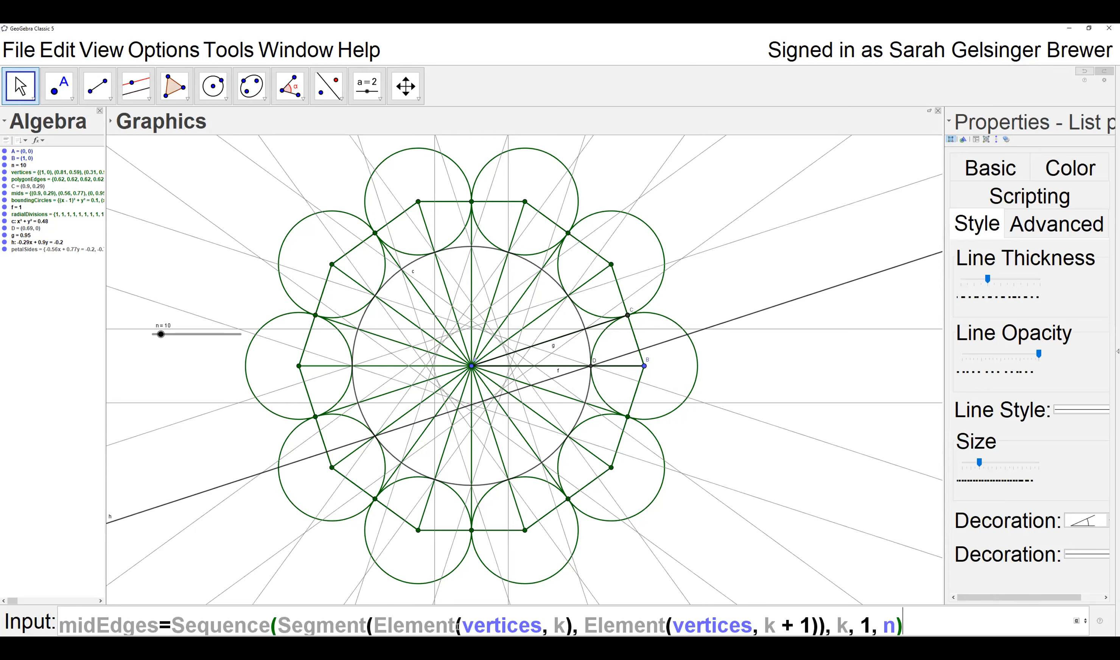
pyautogui.moveTo(462, 626); pyautogui.dragTo(539, 629)
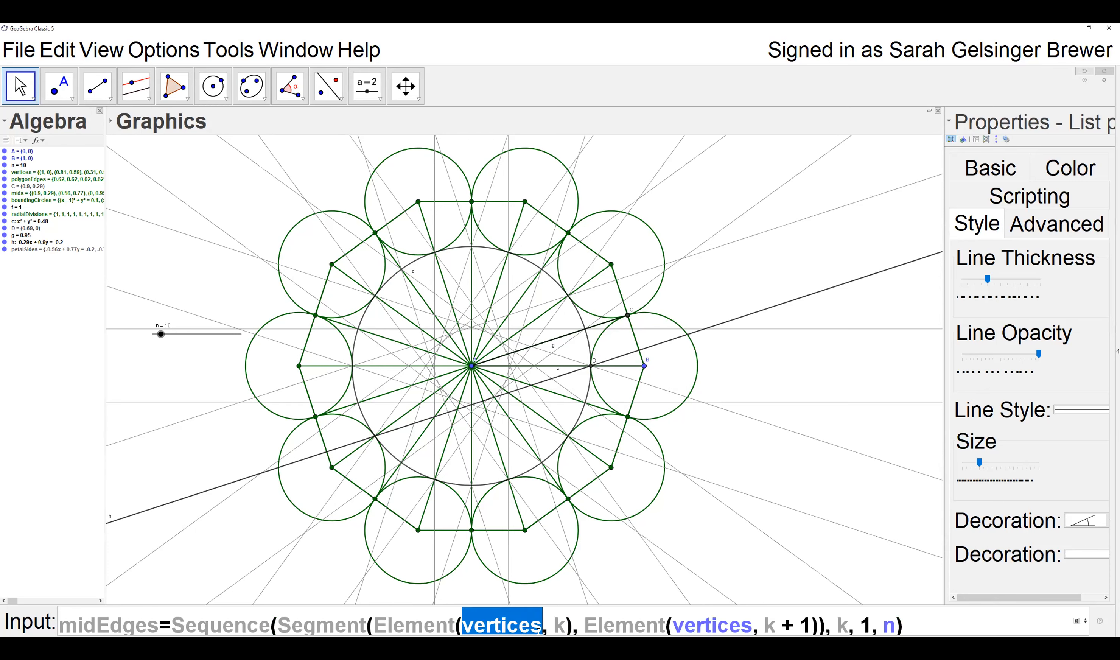
pyautogui.write('mids')
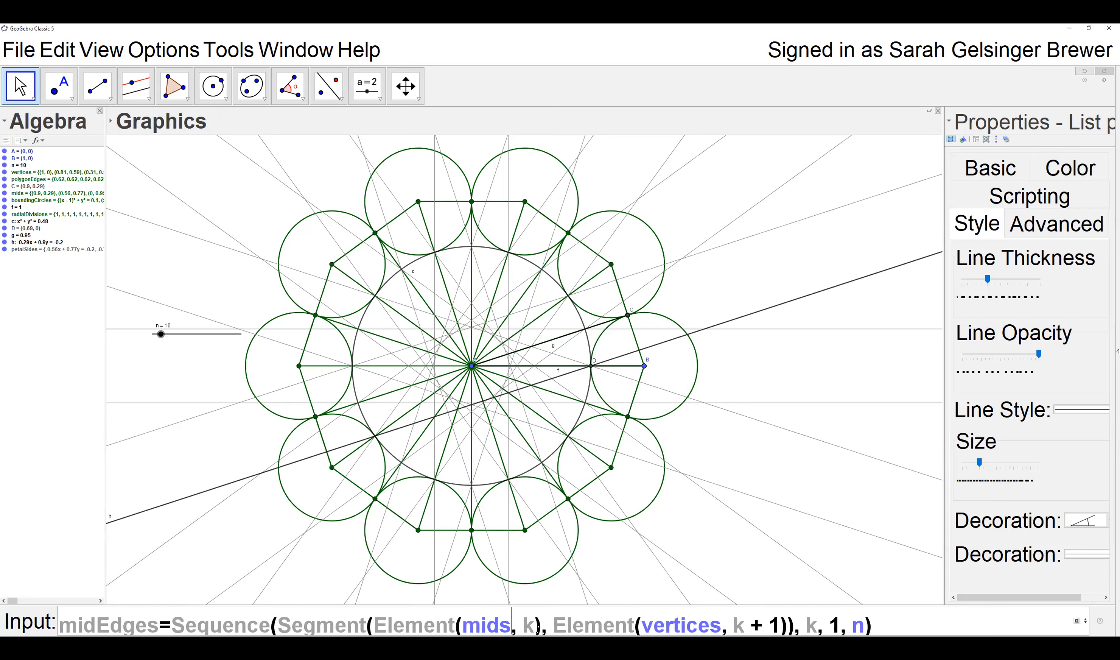
pyautogui.moveTo(643, 626); pyautogui.dragTo(721, 627)
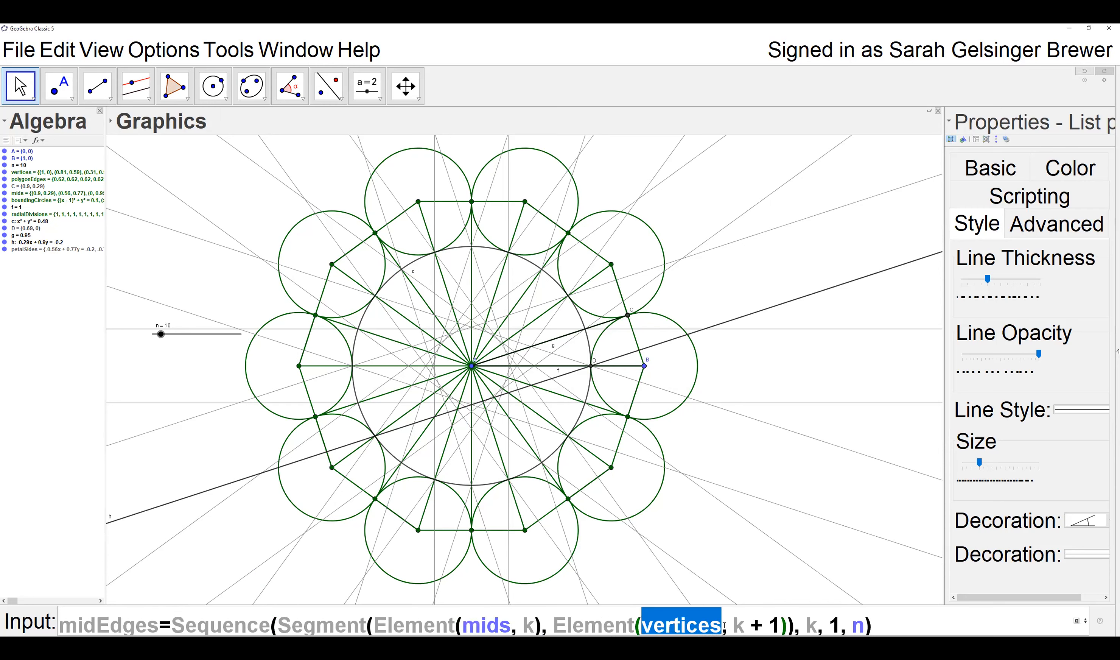
pyautogui.write('mids')
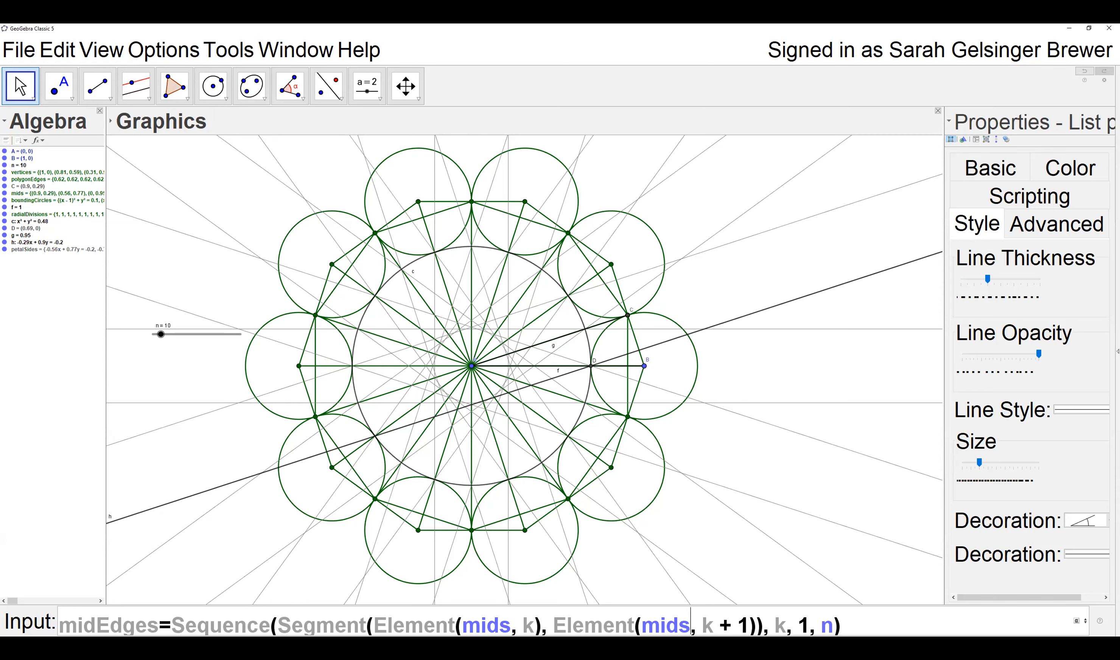
pyautogui.click(873, 622)
pyautogui.press('Return')
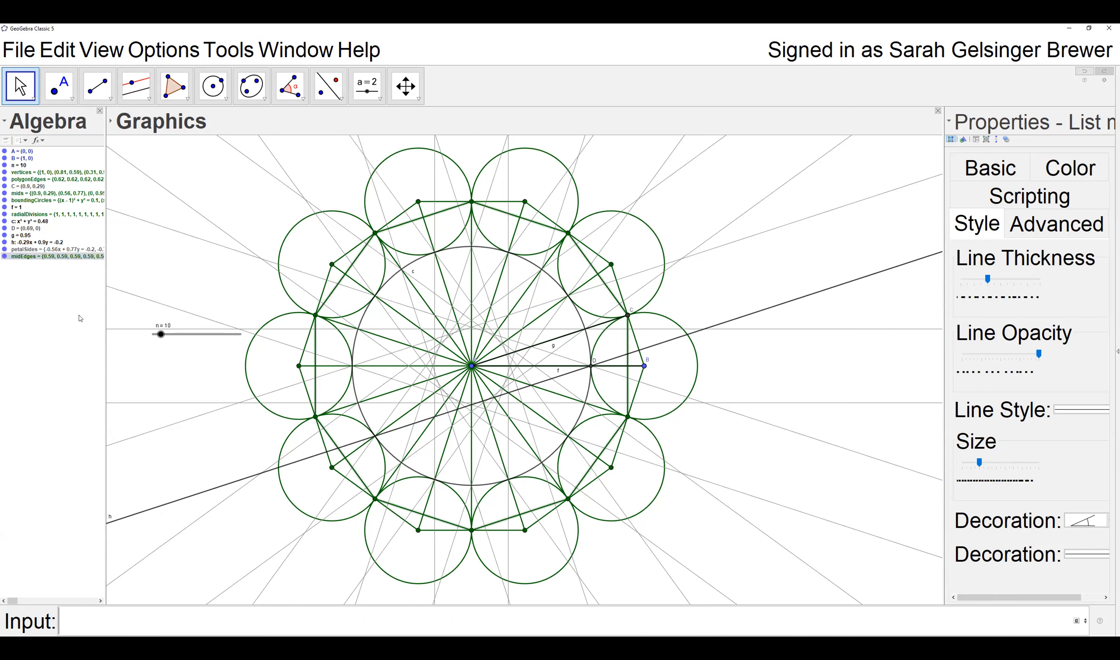
# Begin defining point E as an Intersect command with Element(petalSides,2n) as its first object
pyautogui.click(57, 295)
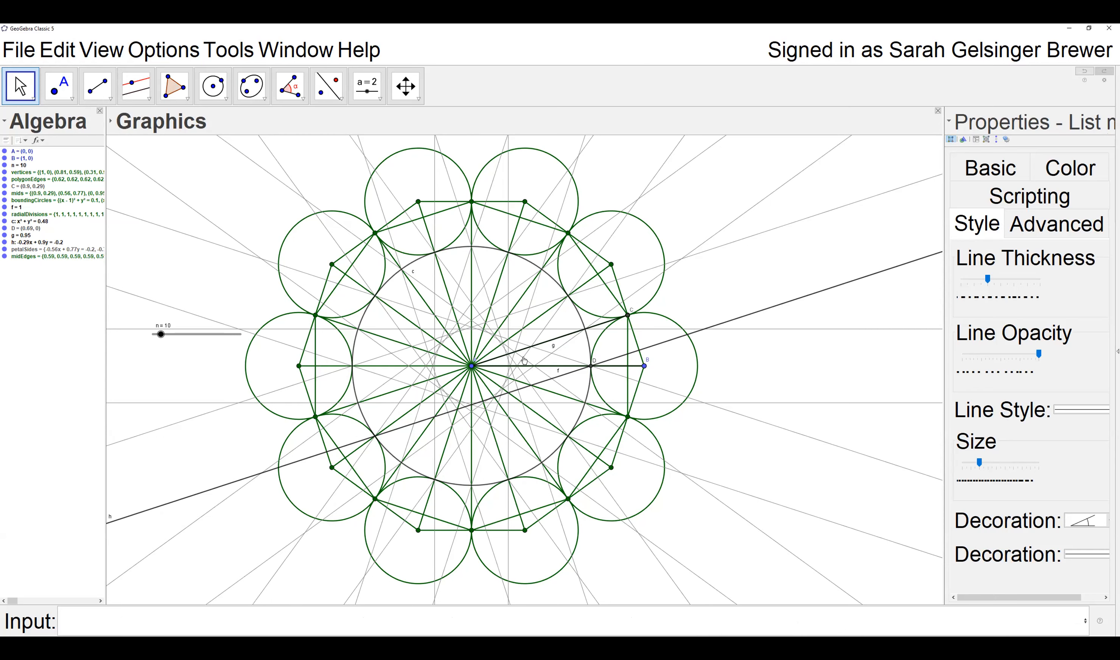
pyautogui.moveTo(589, 353)
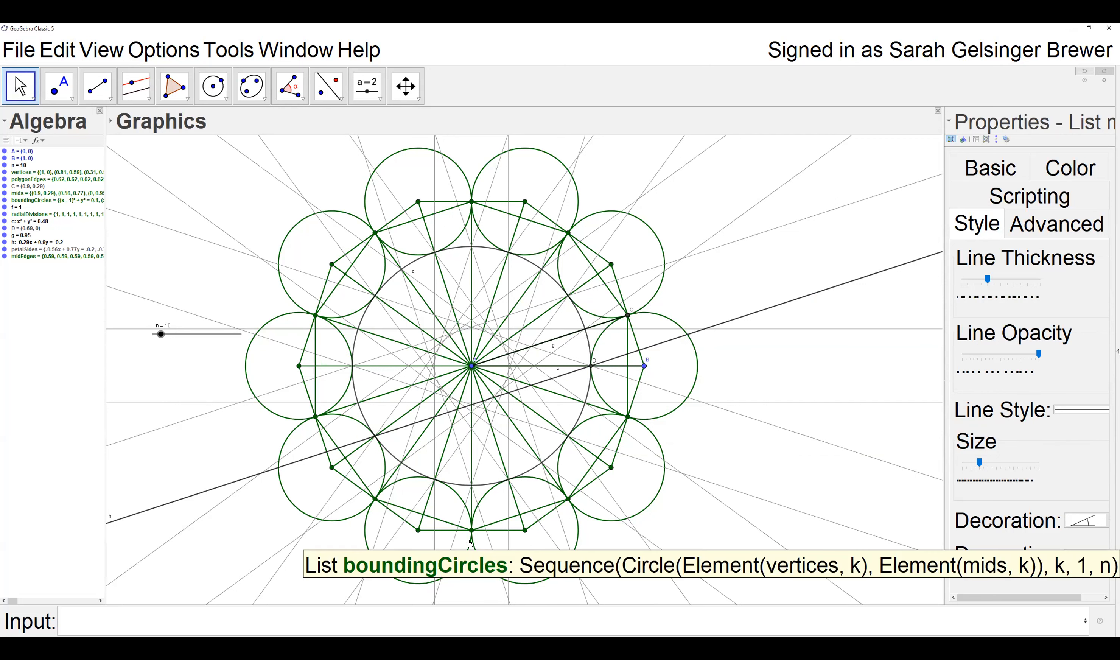
pyautogui.click(175, 621)
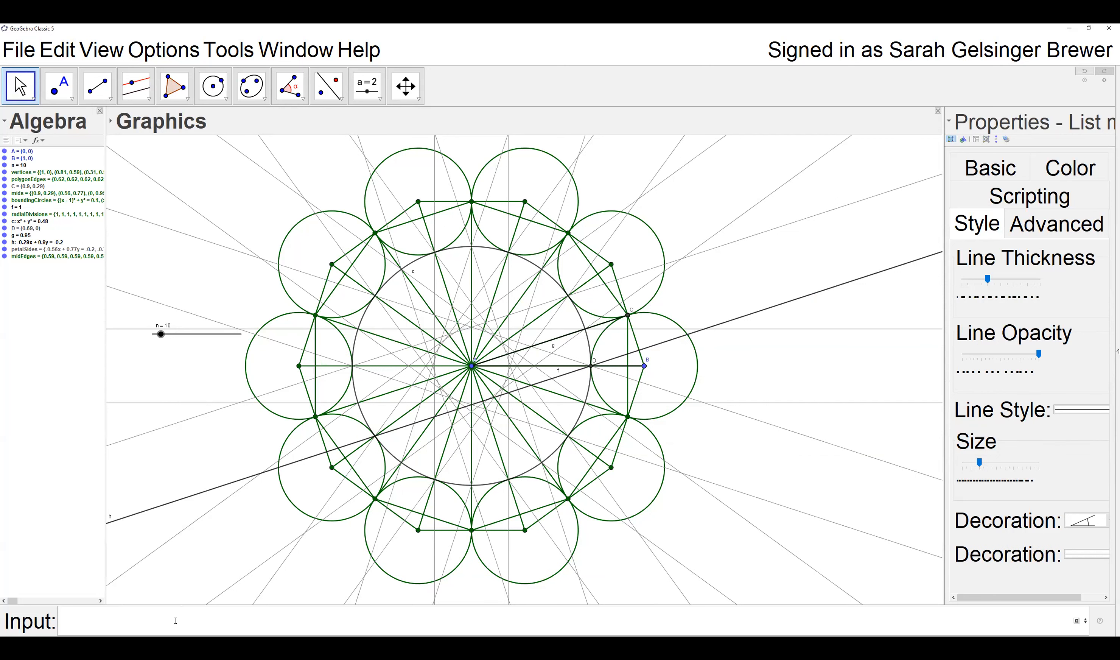
pyautogui.write('E=')
pyautogui.write('Inters')
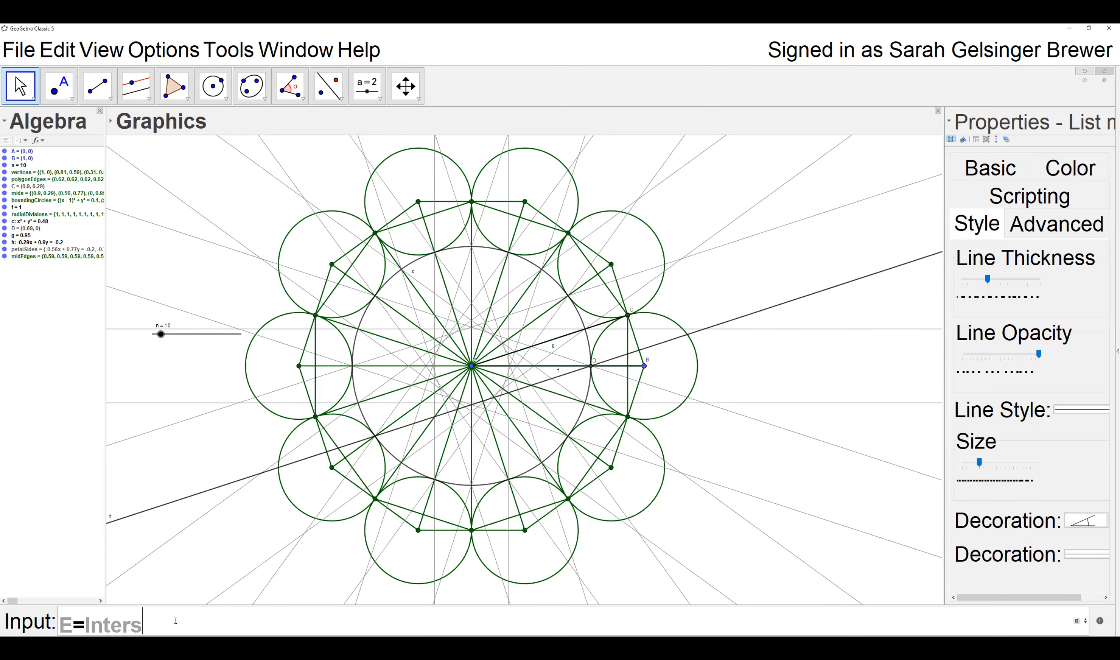
pyautogui.write('ect(Element(')
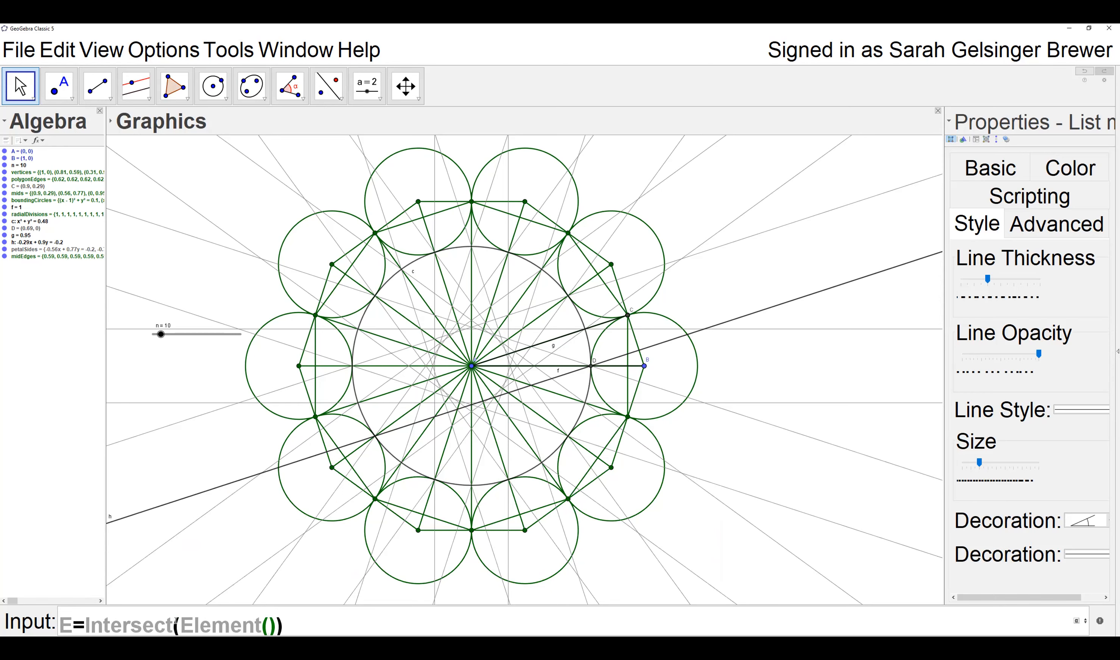
pyautogui.write('petalsides')
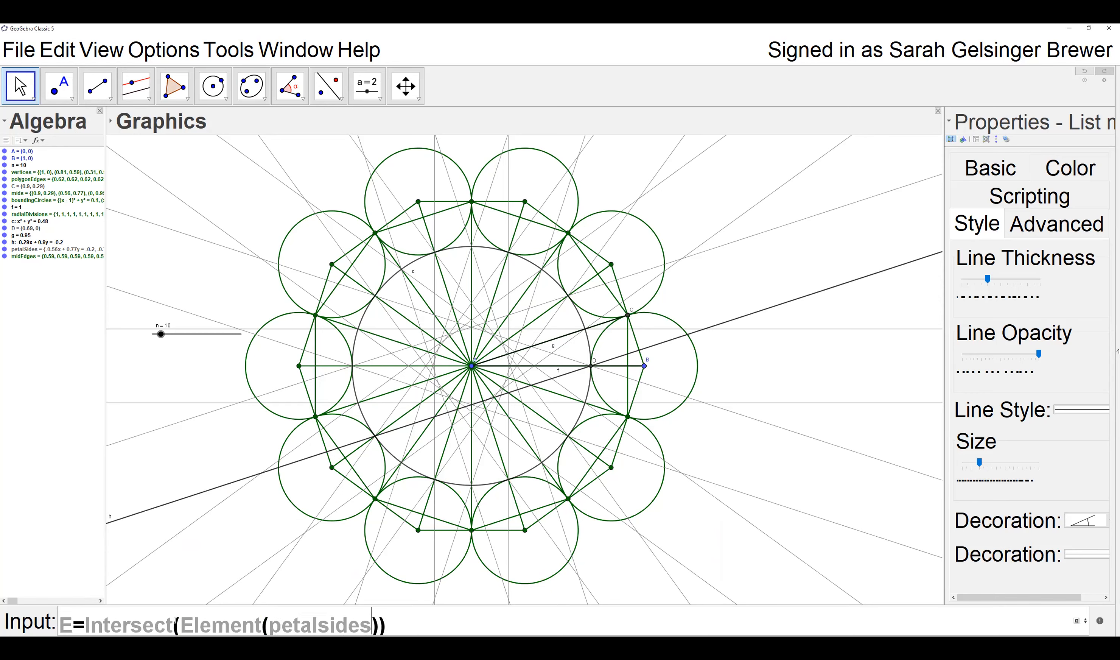
pyautogui.press('BackSpace')
pyautogui.press('BackSpace')
pyautogui.press('BackSpace')
pyautogui.press('BackSpace')
pyautogui.press('BackSpace')
pyautogui.write('Sides')
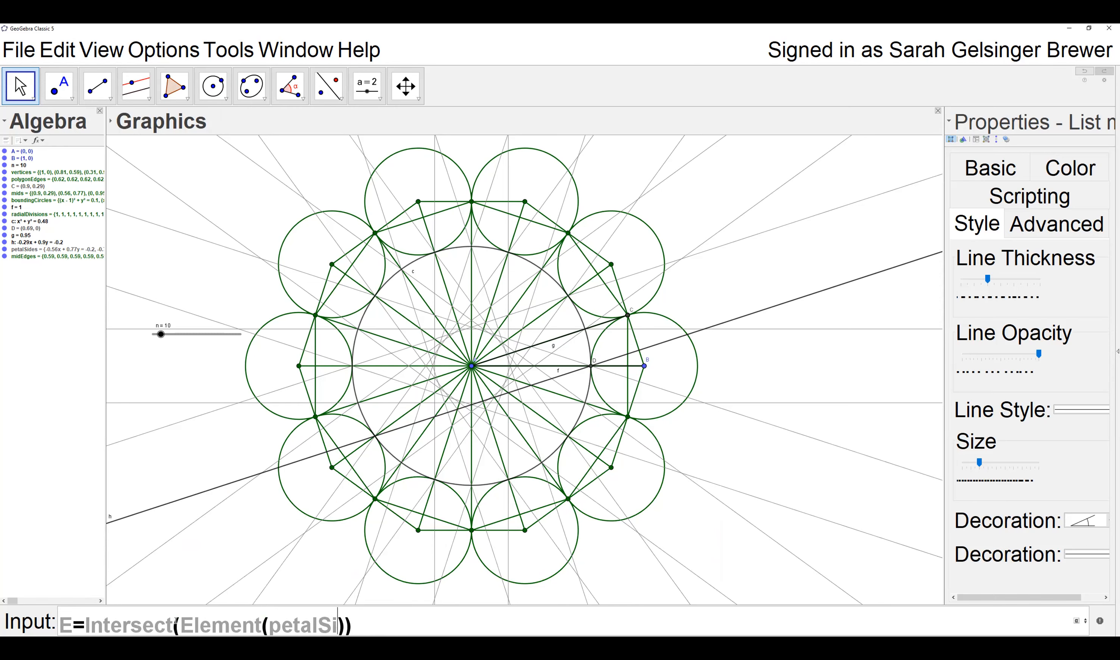
pyautogui.write(',2n')
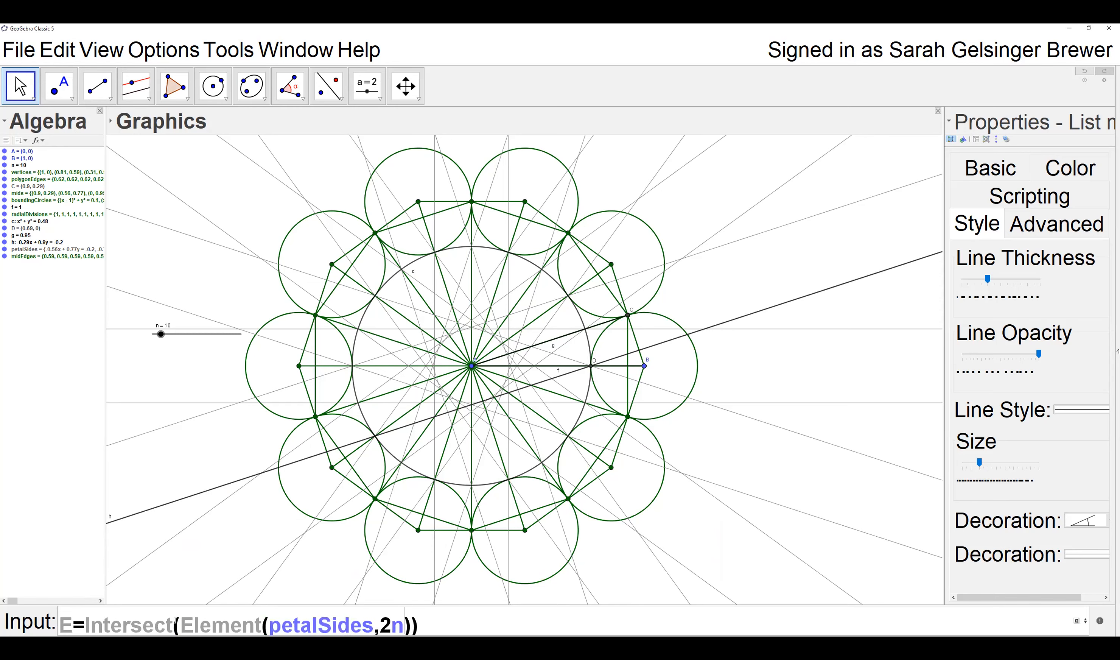
# Complete point E's Intersect definition with Element(midEdges,n) as the second object and create the point
pyautogui.press('Right')
pyautogui.write(',Element')
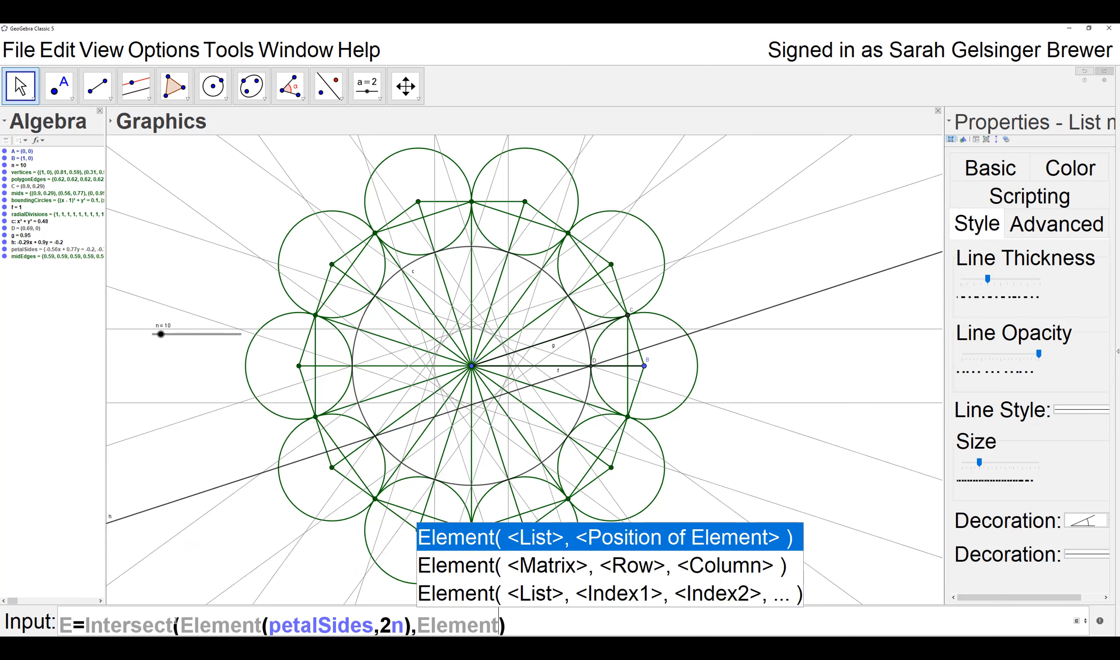
pyautogui.press('Escape')
pyautogui.write('(')
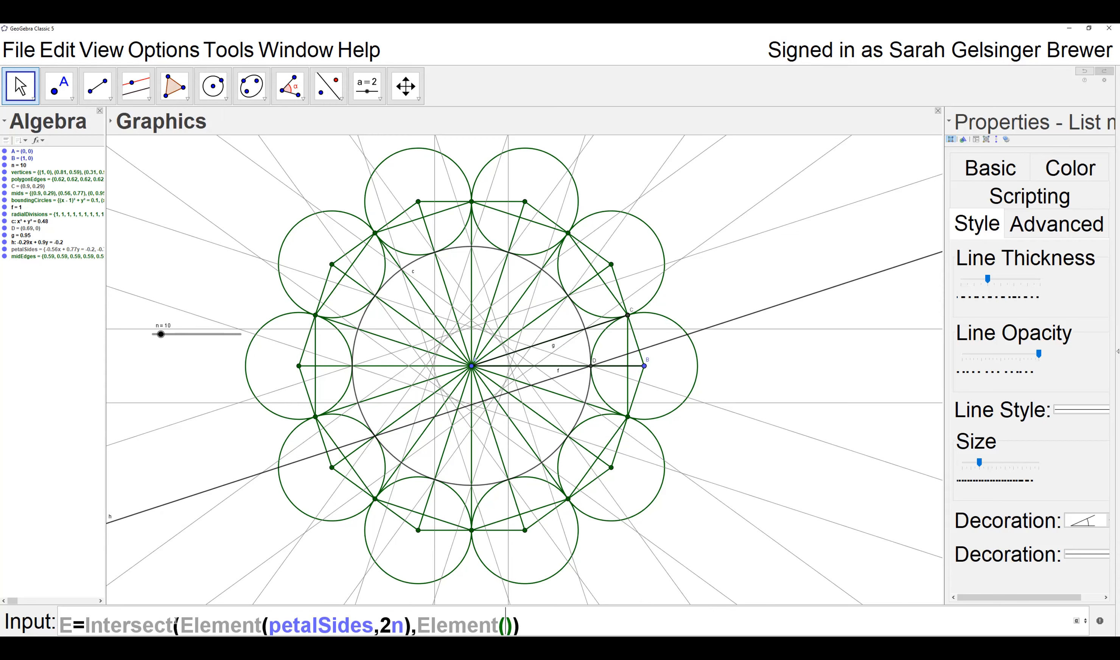
pyautogui.write('mid')
pyautogui.press('Escape')
pyautogui.write('Edges')
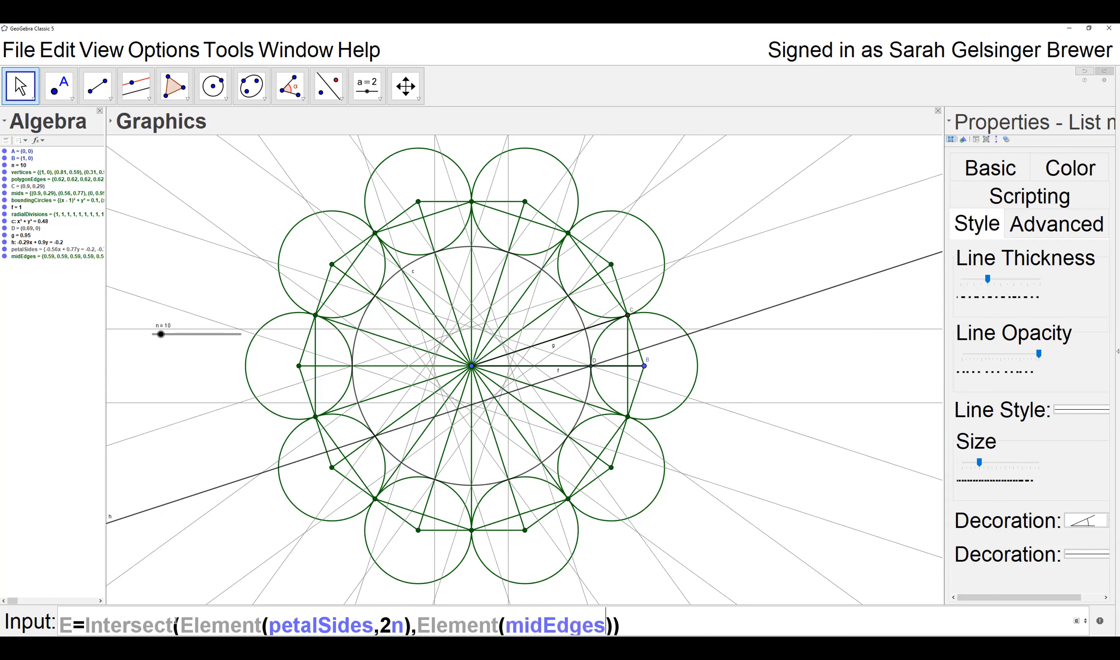
pyautogui.write(',n))')
pyautogui.press('Return')
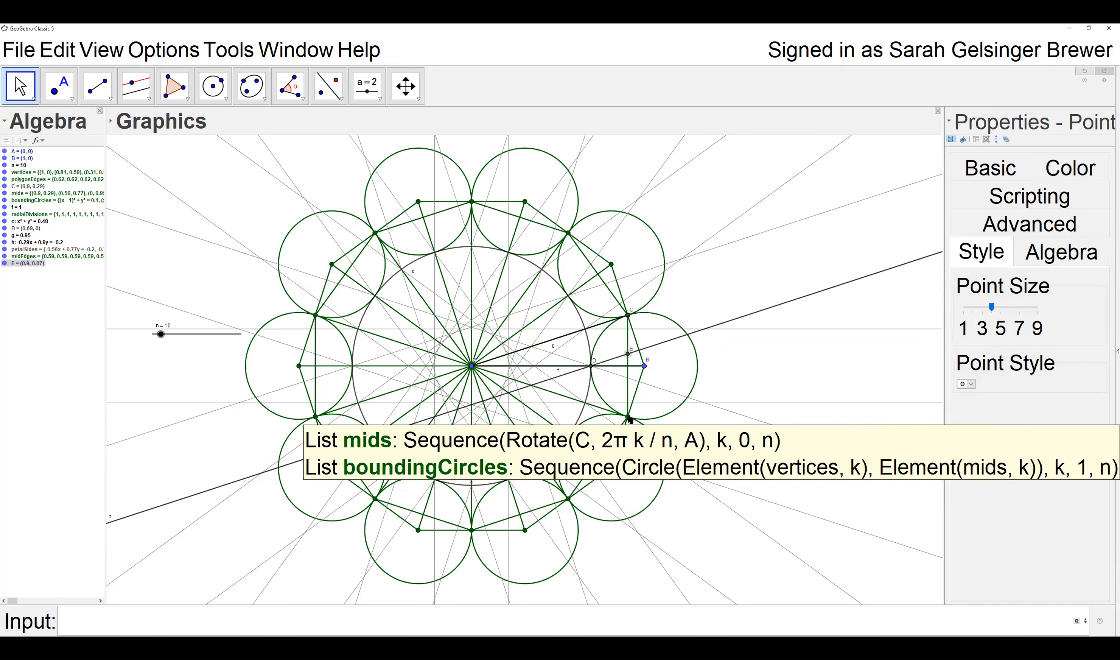
# Examine the petalSides and midEdges element indices in point E's definition, leaving it unchanged
pyautogui.doubleClick(32, 266)
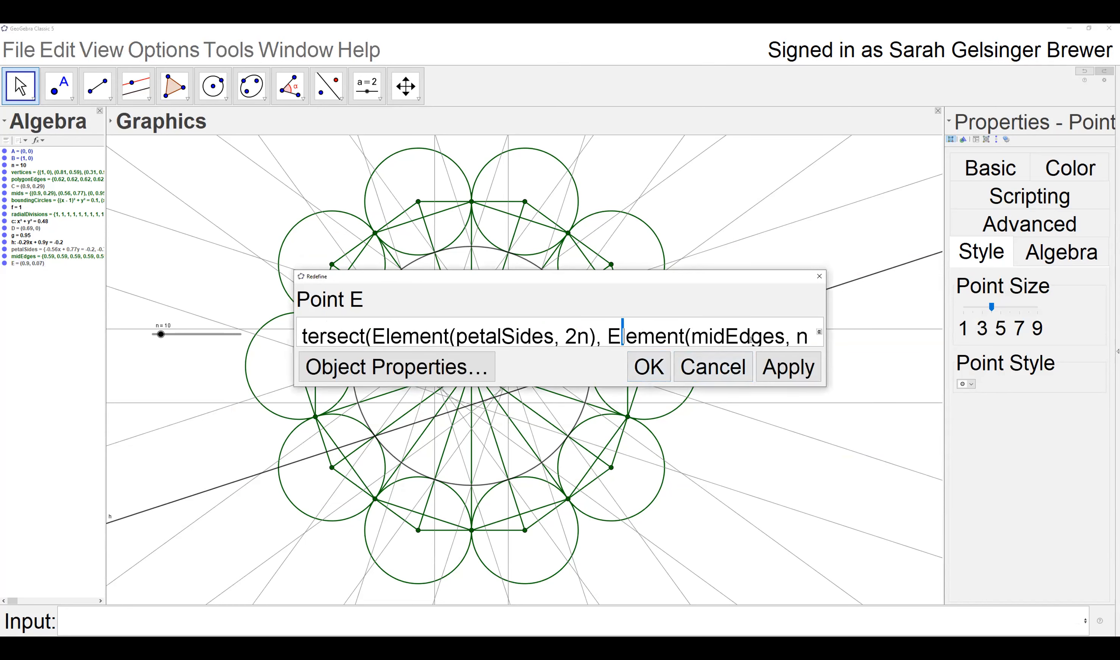
pyautogui.moveTo(623, 337); pyautogui.dragTo(826, 340)
pyautogui.click(718, 337)
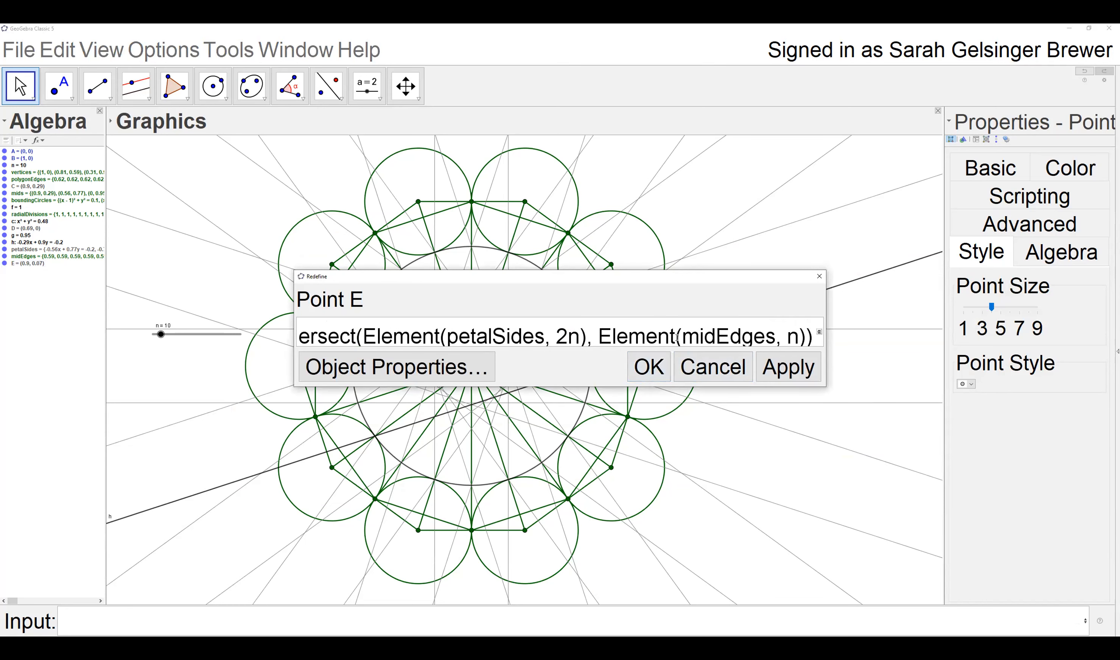
pyautogui.click(713, 366)
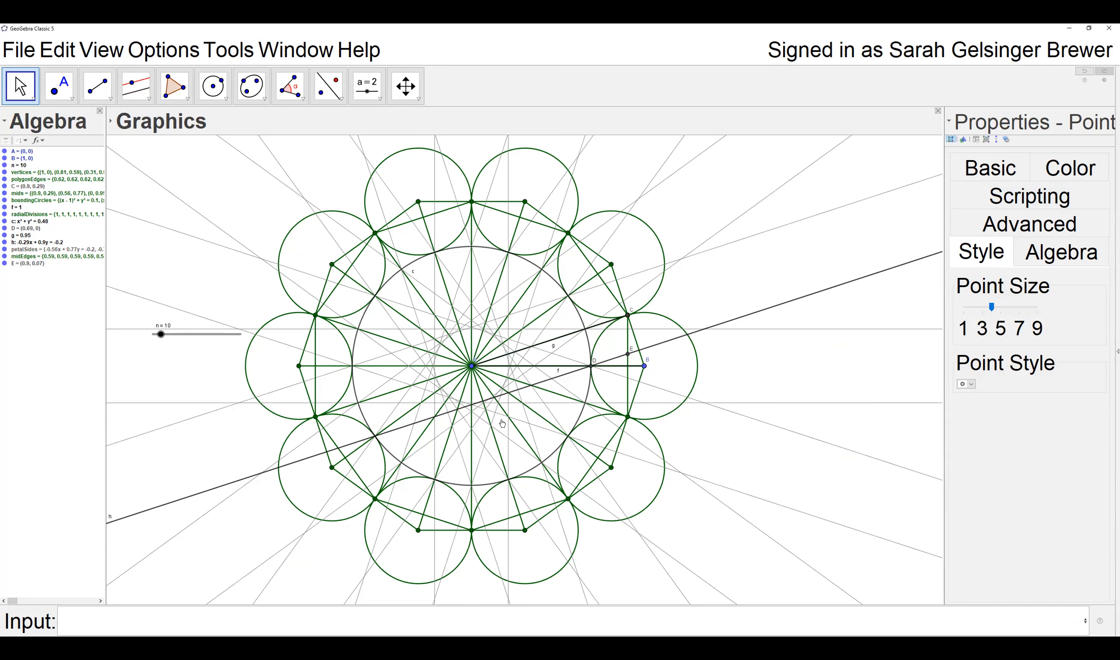
pyautogui.moveTo(561, 377)
pyautogui.click(24, 264)
pyautogui.click(580, 337)
pyautogui.hotkey('shift', 'Left')
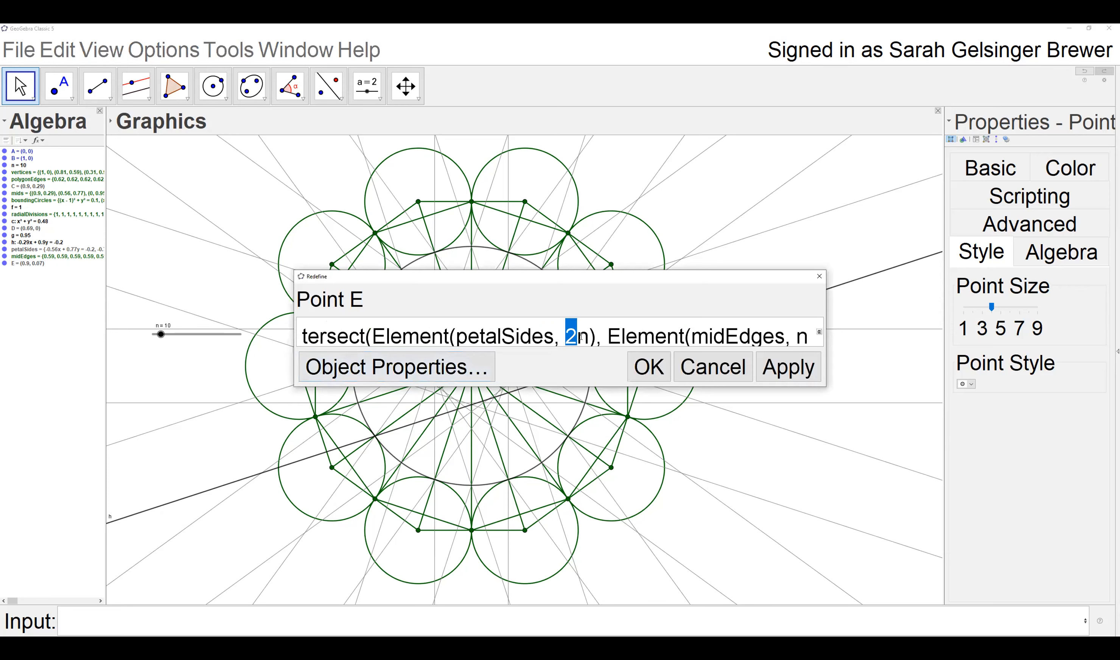
pyautogui.click(527, 336)
pyautogui.moveTo(710, 330); pyautogui.dragTo(808, 330)
pyautogui.click(749, 329)
pyautogui.click(723, 367)
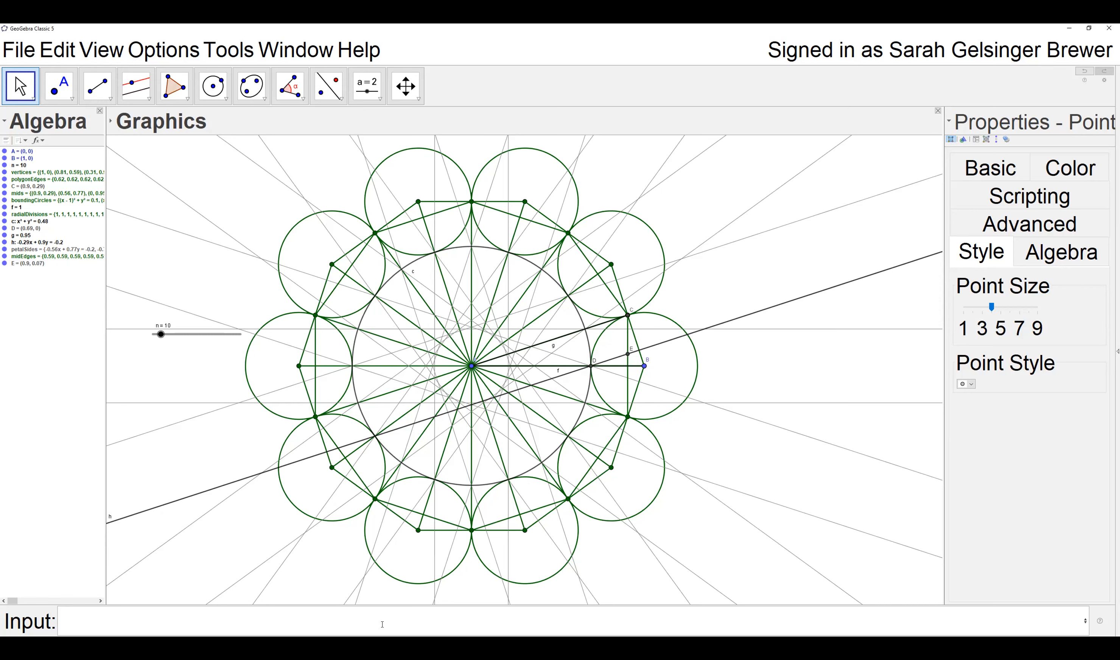
# Highlight the petalSides lines and the midEdges segments in turn to examine where they cross
pyautogui.write('F=')
pyautogui.press('Escape')
pyautogui.click(20, 250)
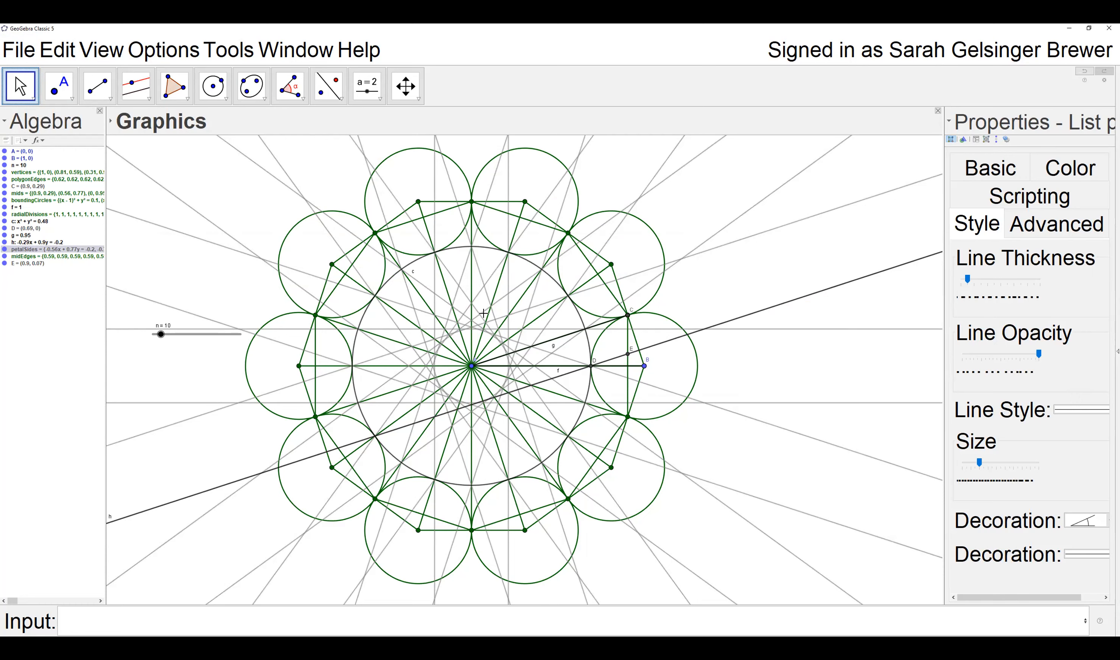
pyautogui.click(609, 289)
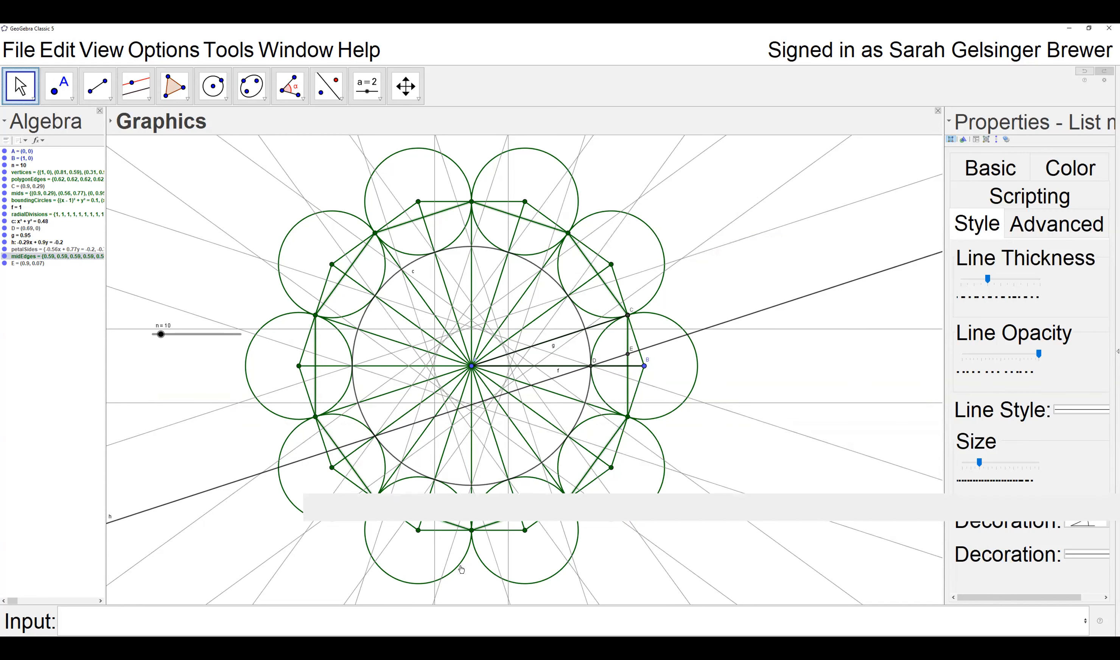
# Start point F as an Intersect command and copy the full definition of point E without altering E
pyautogui.click(248, 623)
pyautogui.write('F=')
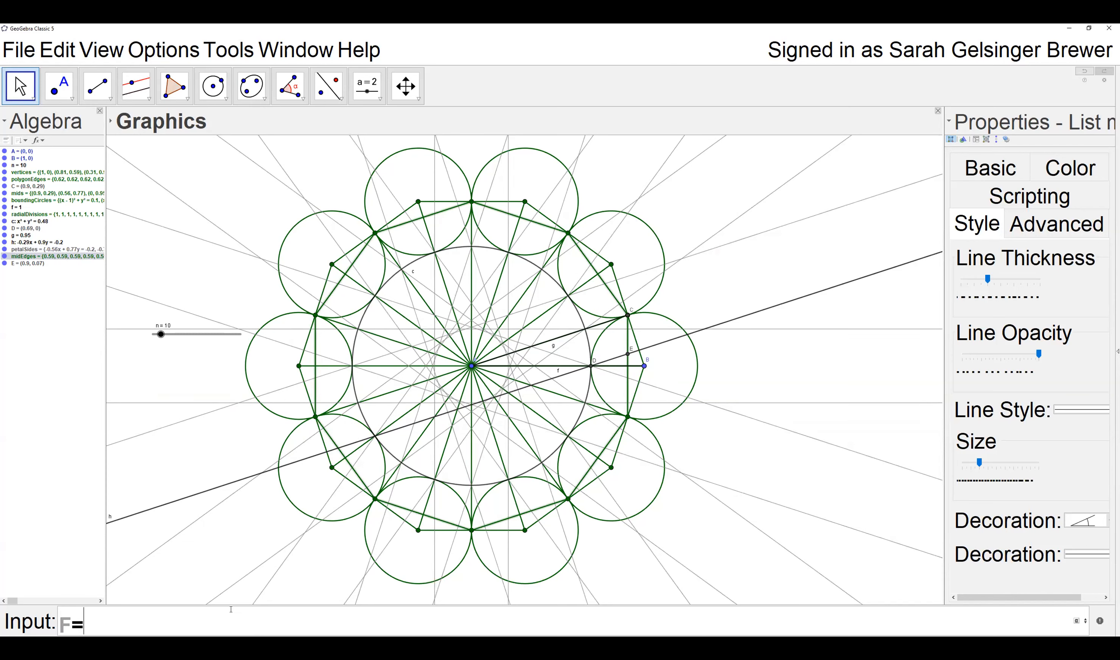
pyautogui.write('Intersect(')
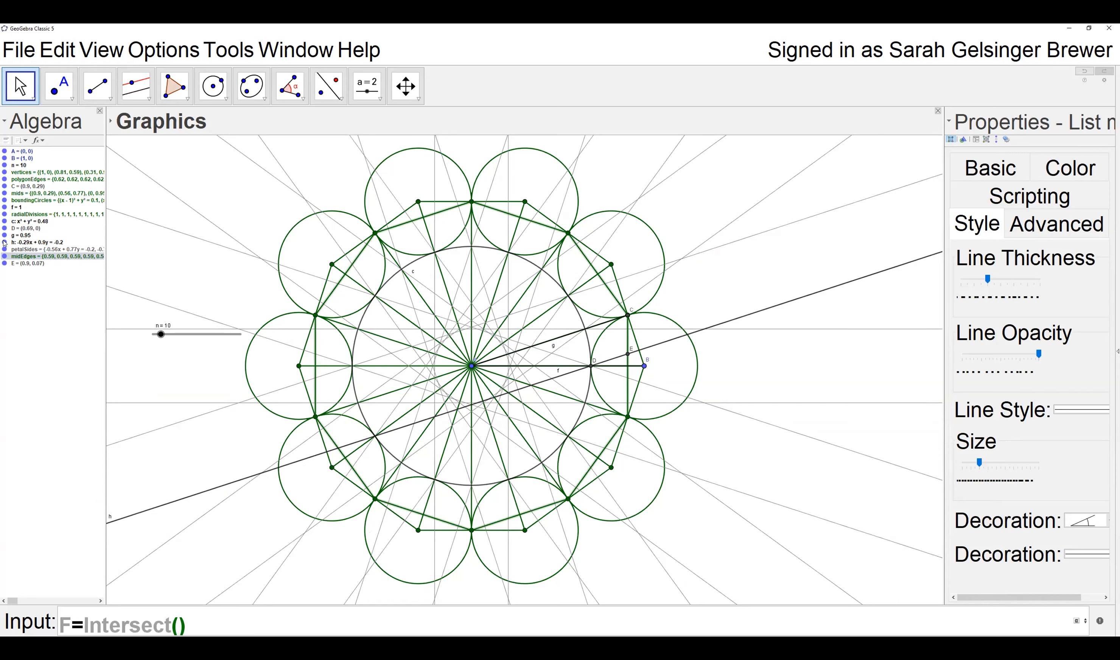
pyautogui.click(25, 265)
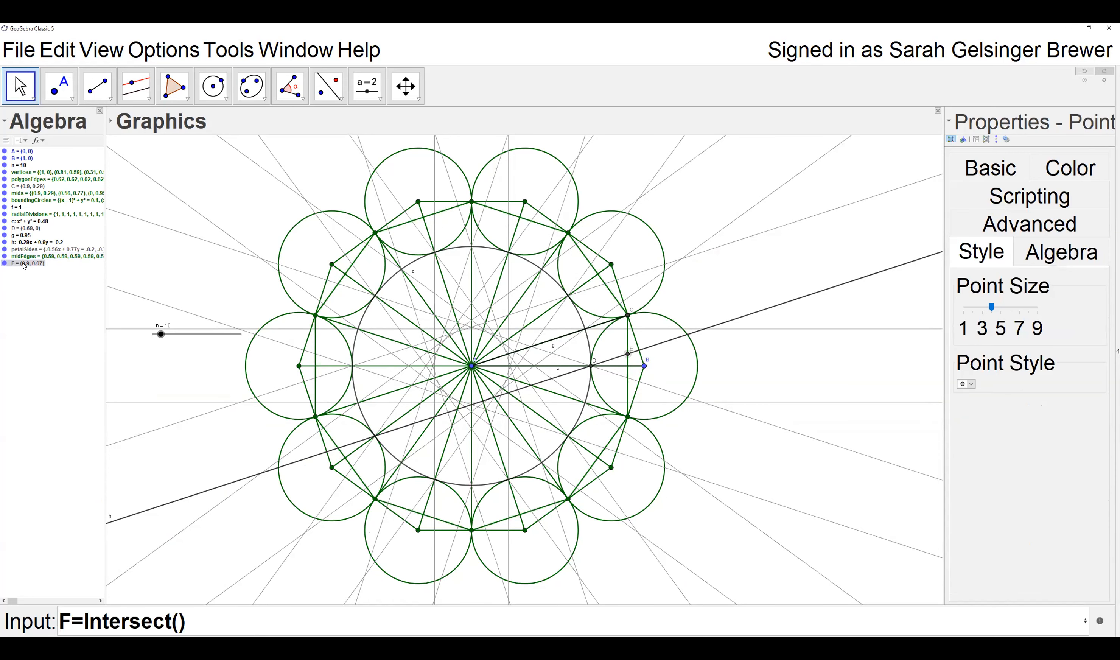
pyautogui.doubleClick(25, 265)
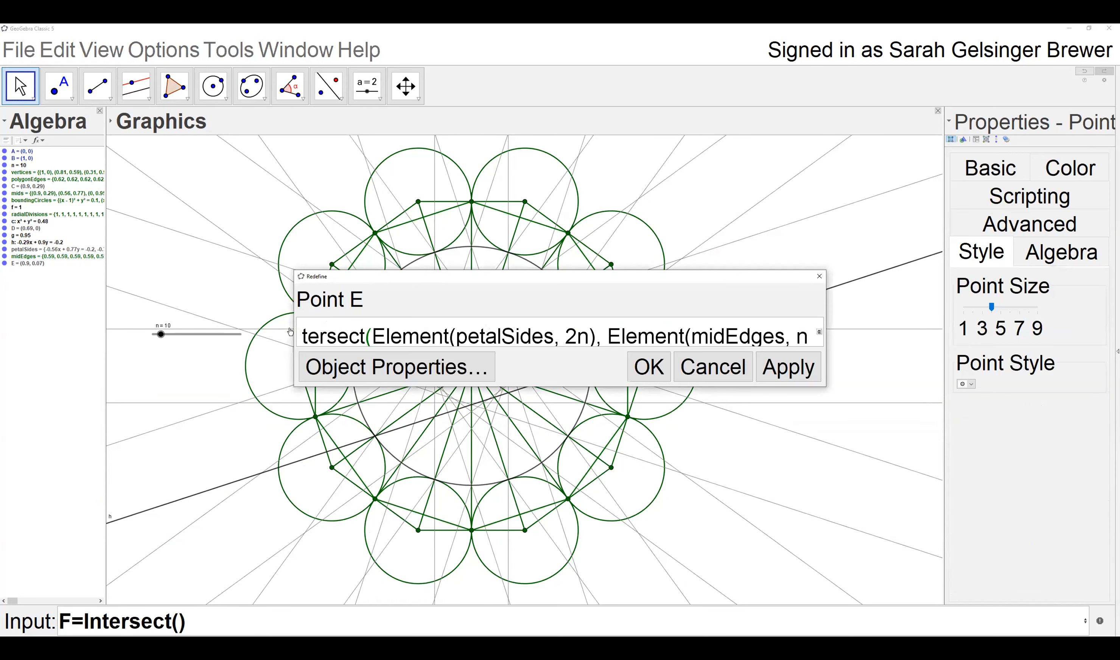
pyautogui.click(810, 343)
pyautogui.hotkey('ctrl', 'a')
pyautogui.hotkey('ctrl', 'c')
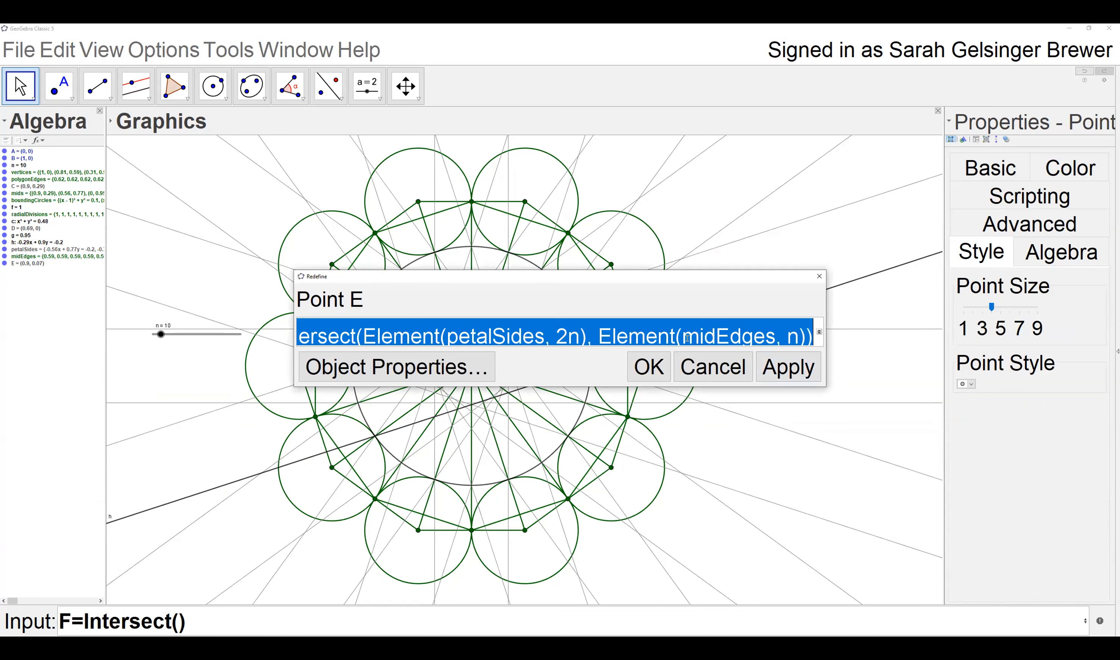
pyautogui.click(729, 373)
# Create F=Intersect(Element(petalSides, n), Element(midEdges, 1)) by adapting the copied definition of point E
pyautogui.click(177, 616)
pyautogui.moveTo(186, 621); pyautogui.dragTo(154, 620)
pyautogui.moveTo(83, 623); pyautogui.dragTo(304, 626)
pyautogui.hotkey('ctrl', 'v')
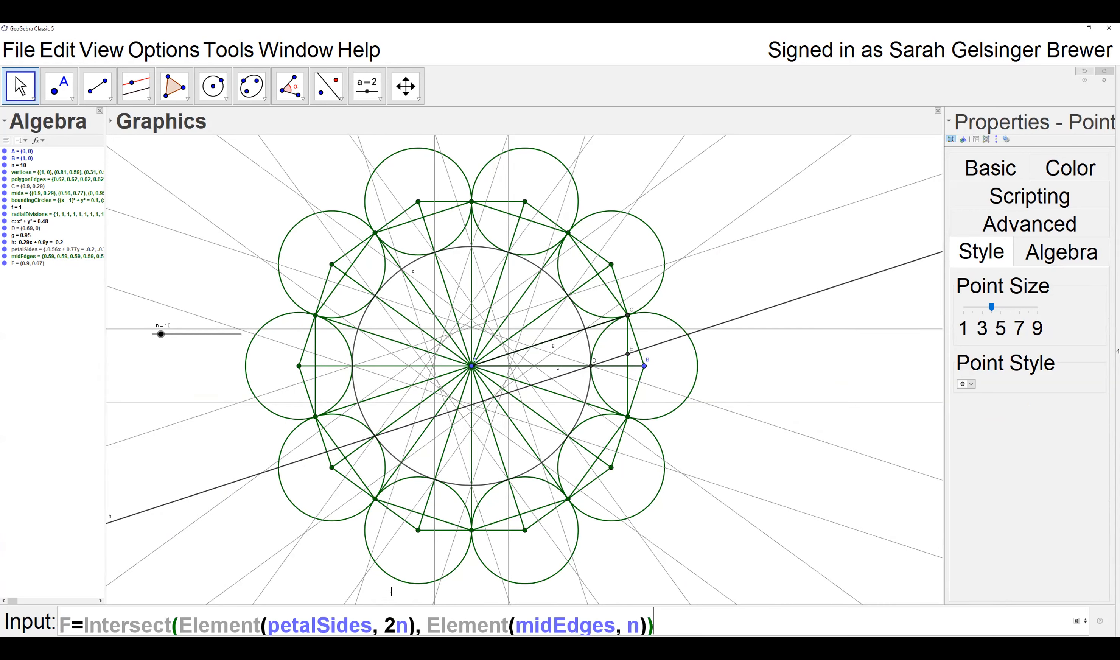
pyautogui.click(396, 623)
pyautogui.press('BackSpace')
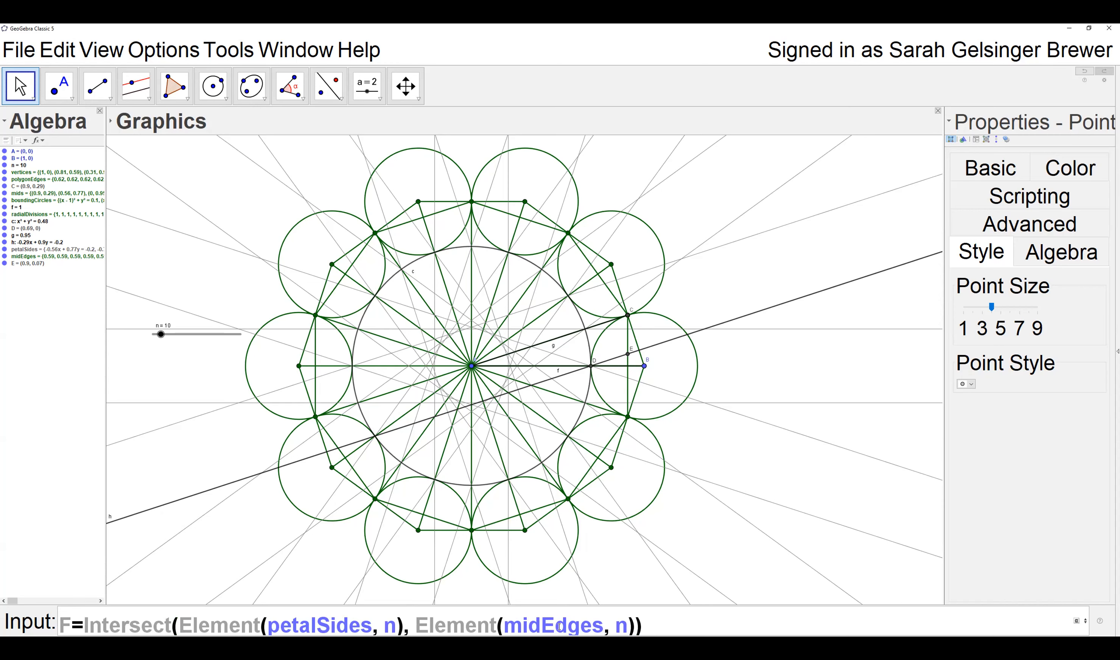
pyautogui.doubleClick(625, 627)
pyautogui.write('1')
pyautogui.press('Return')
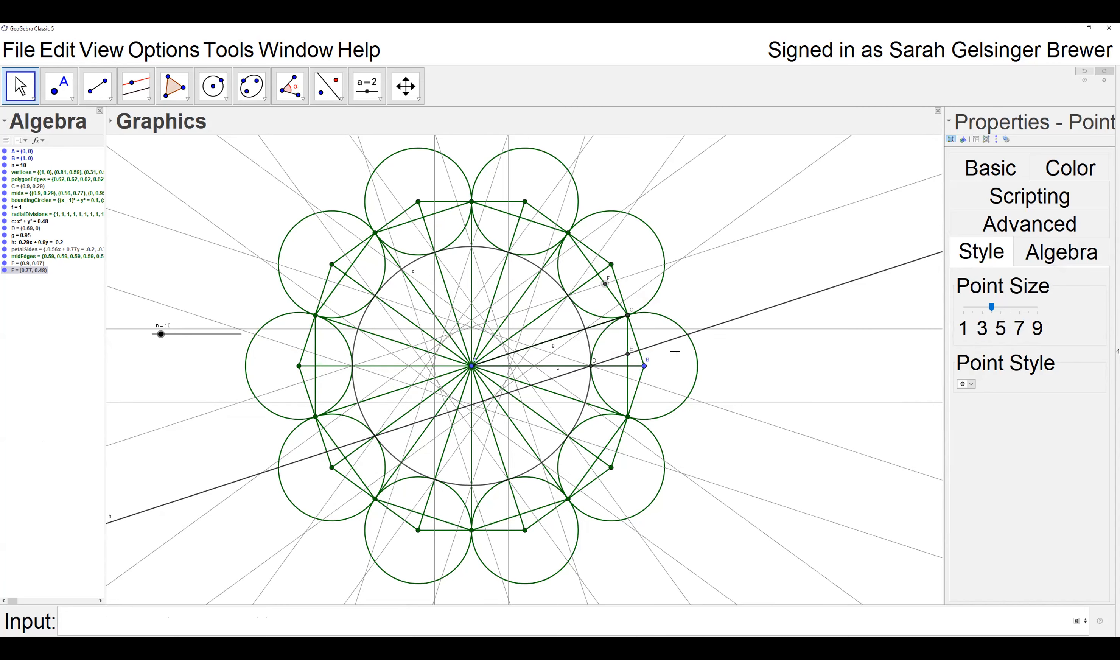
# Examine the petalSides and midEdges indices in point F's definition in an enlarged, repositioned dialog, leaving the definition unchanged
pyautogui.doubleClick(19, 271)
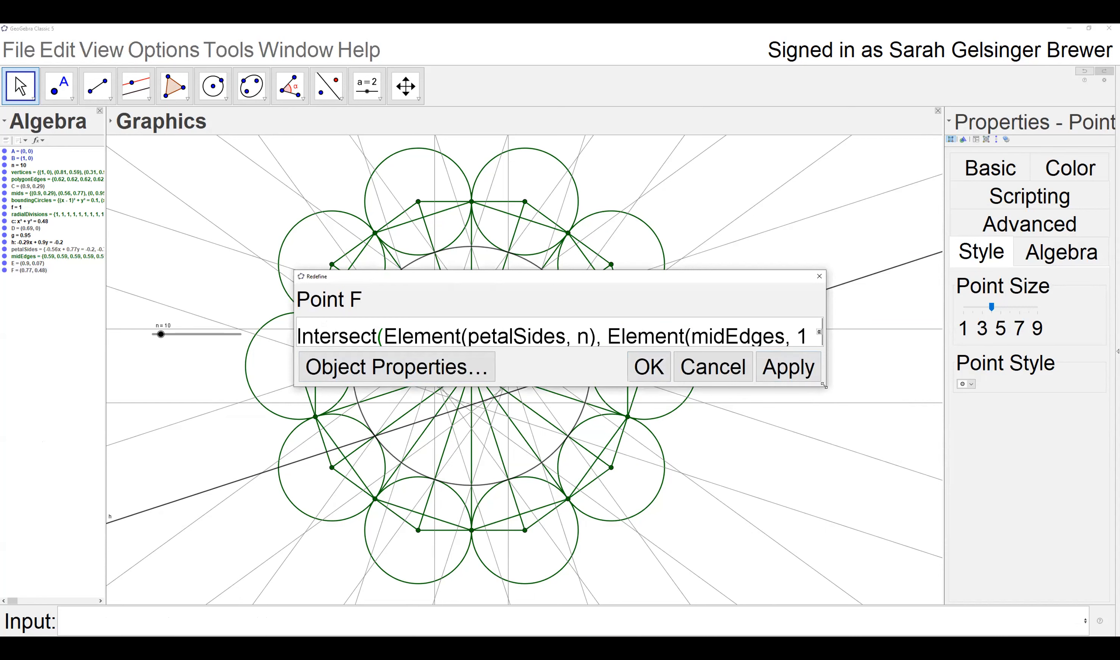
pyautogui.moveTo(823, 385); pyautogui.dragTo(899, 445)
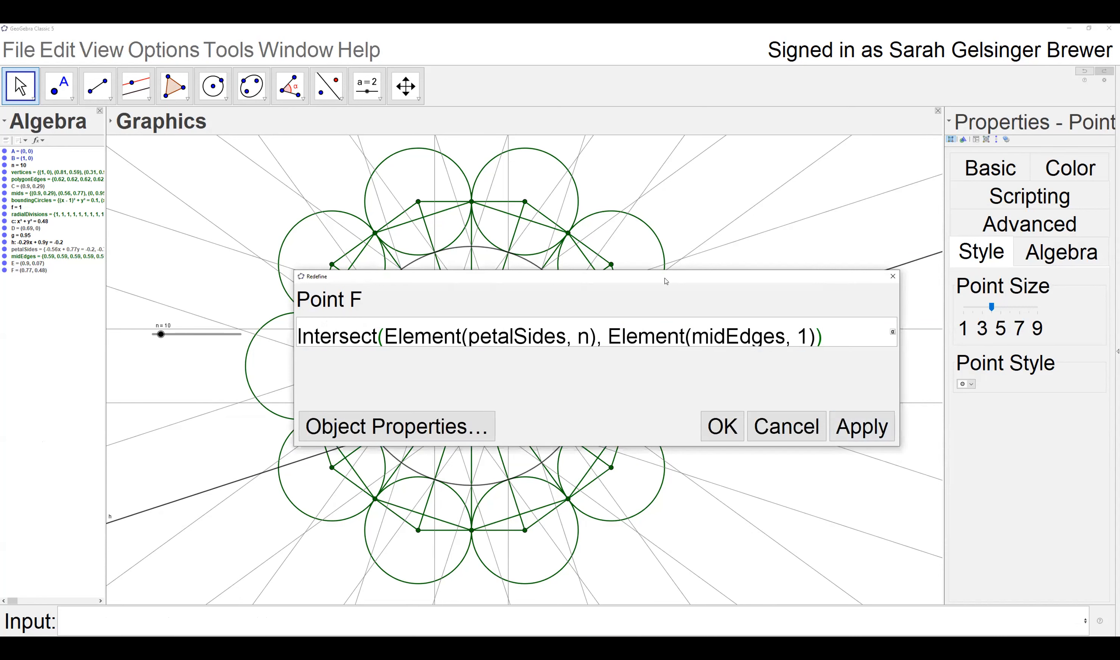
pyautogui.moveTo(656, 284); pyautogui.dragTo(571, 366)
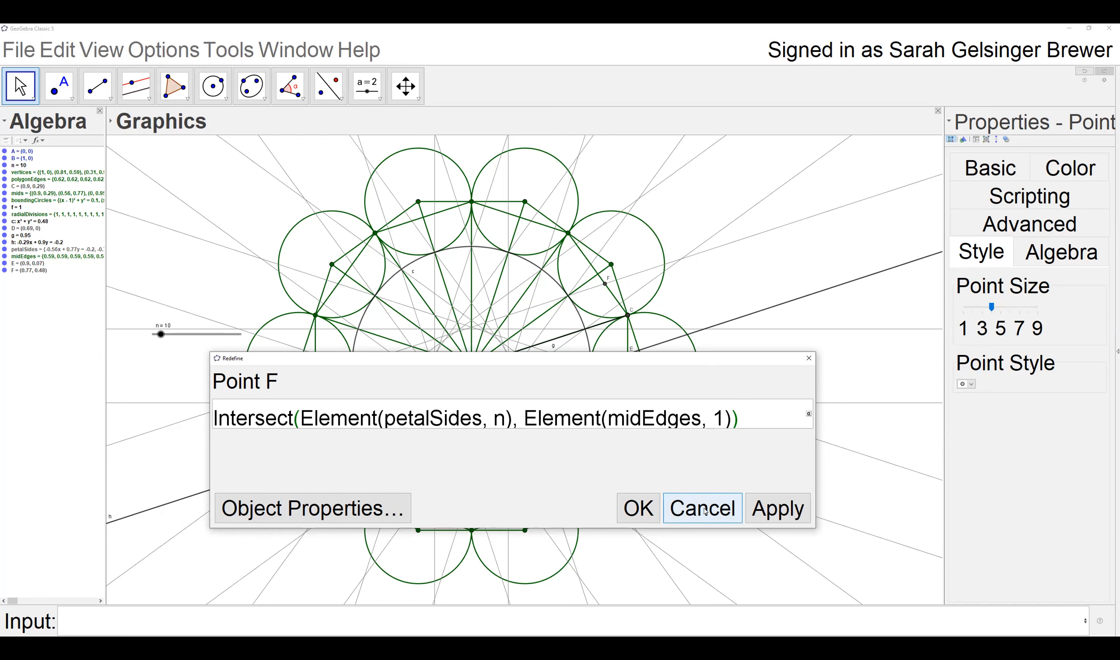
pyautogui.doubleClick(499, 418)
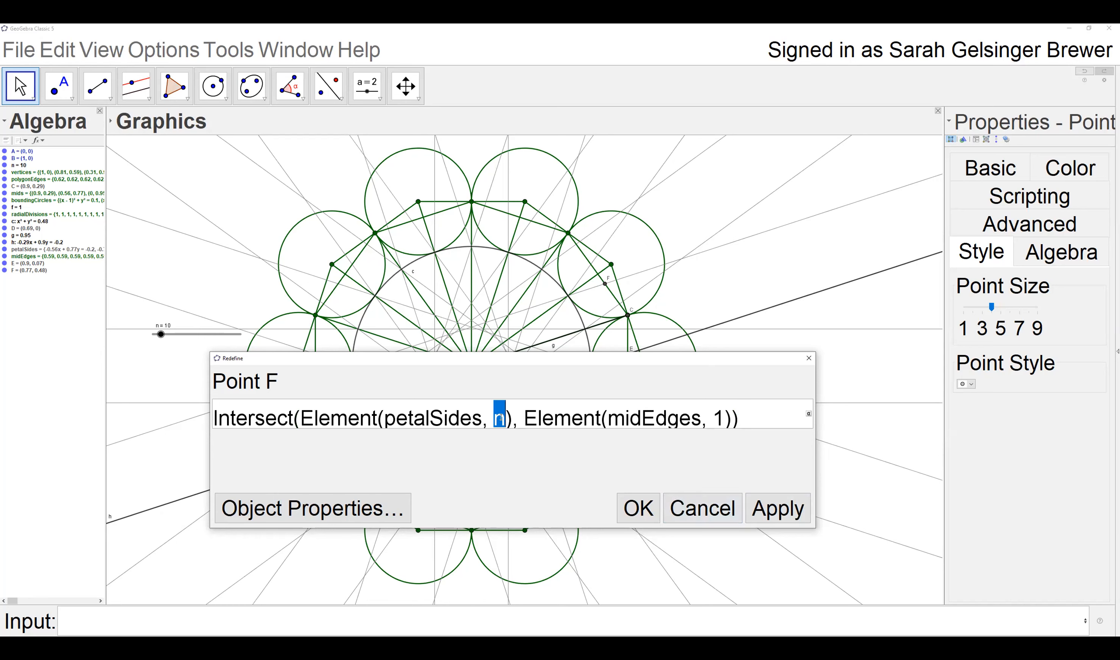
pyautogui.doubleClick(717, 418)
pyautogui.click(743, 422)
pyautogui.click(704, 512)
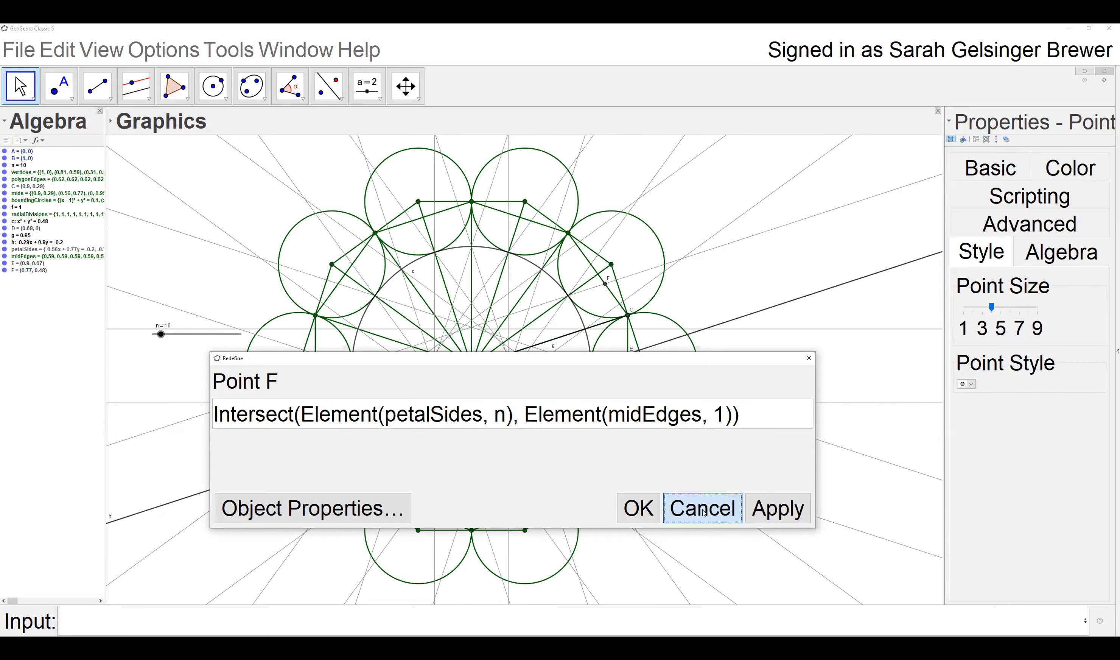
pyautogui.click(703, 512)
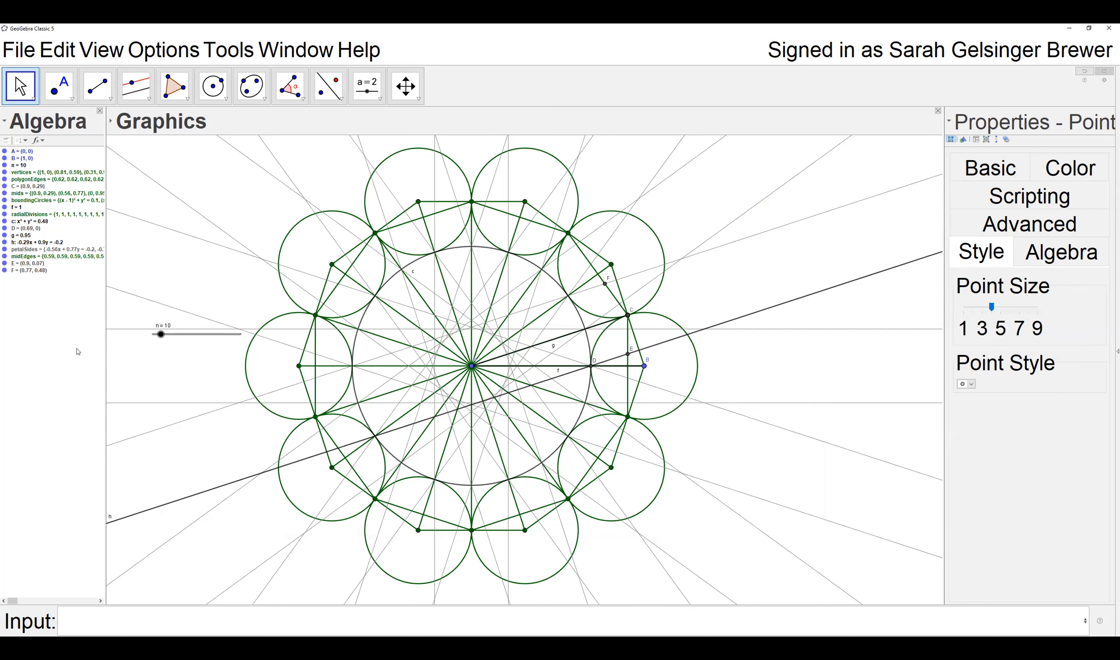
# Copy the full Intersect definition of point F
pyautogui.click(26, 271)
pyautogui.doubleClick(25, 271)
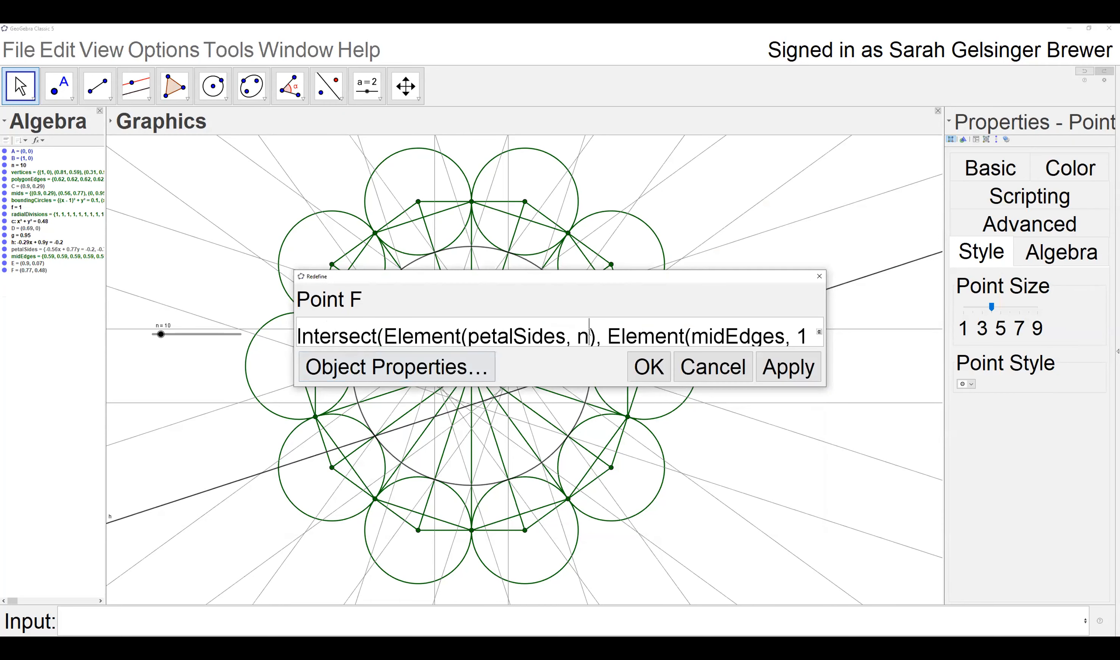
pyautogui.tripleClick(589, 330)
pyautogui.hotkey('ctrl', 'c')
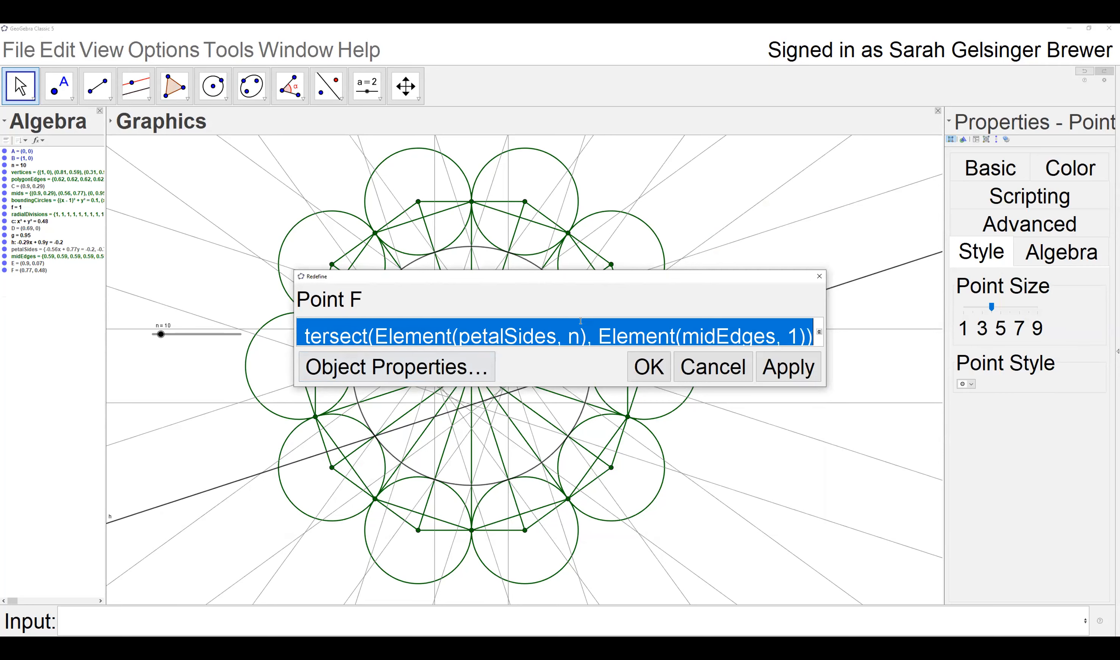
# Start point G from the copied Intersect definition of point F and replace midEdges with petalSides in its second element
pyautogui.click(713, 366)
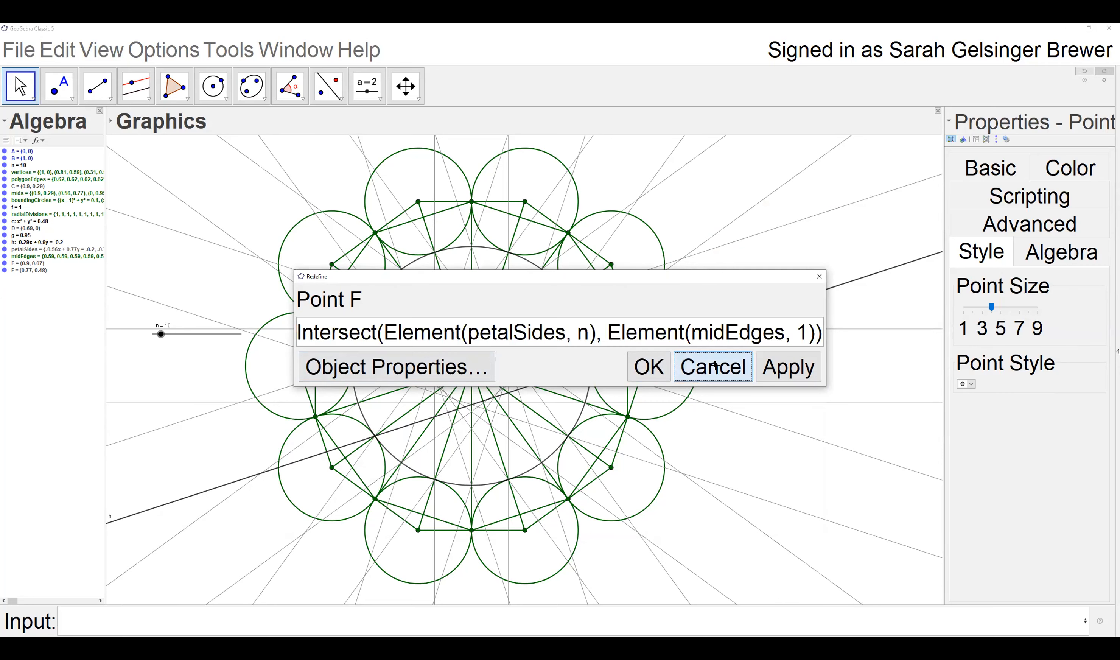
pyautogui.click(209, 614)
pyautogui.write('G=')
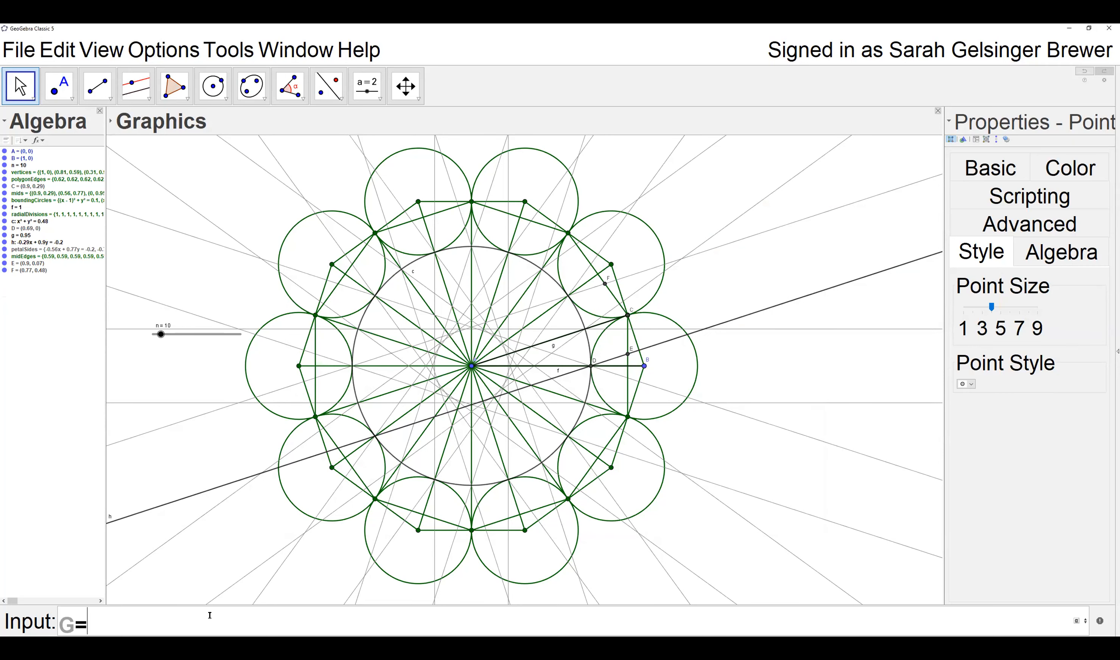
pyautogui.hotkey('ctrl', 'v')
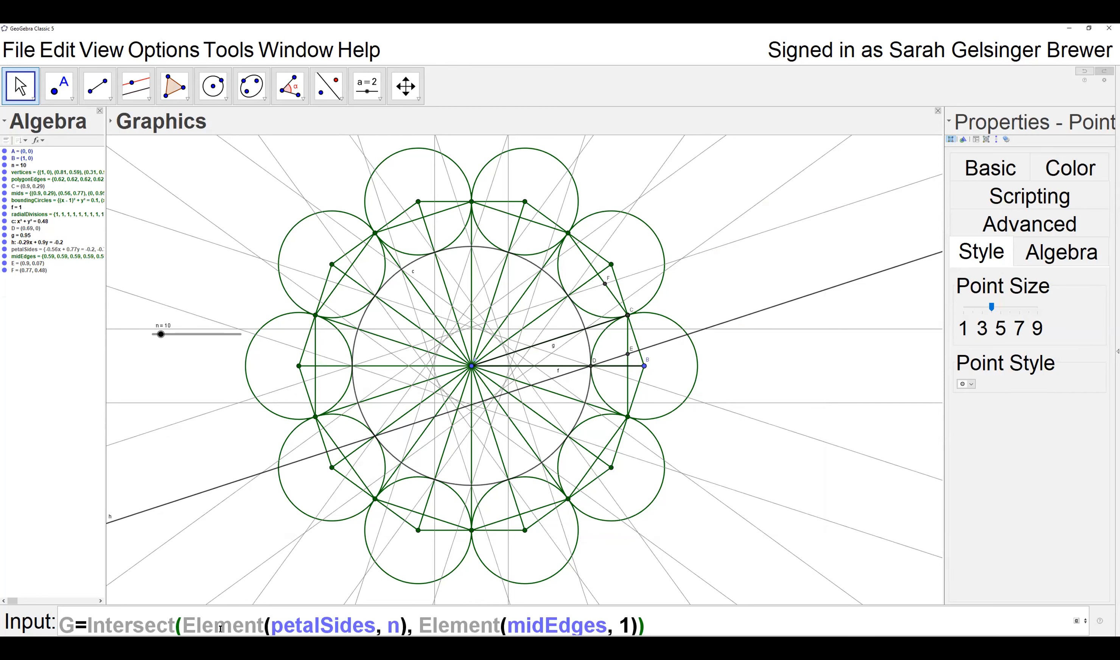
pyautogui.click(272, 626)
pyautogui.moveTo(272, 626); pyautogui.dragTo(375, 625)
pyautogui.hotkey('ctrl', 'c')
pyautogui.moveTo(507, 625); pyautogui.dragTo(605, 629)
pyautogui.hotkey('ctrl', 'v')
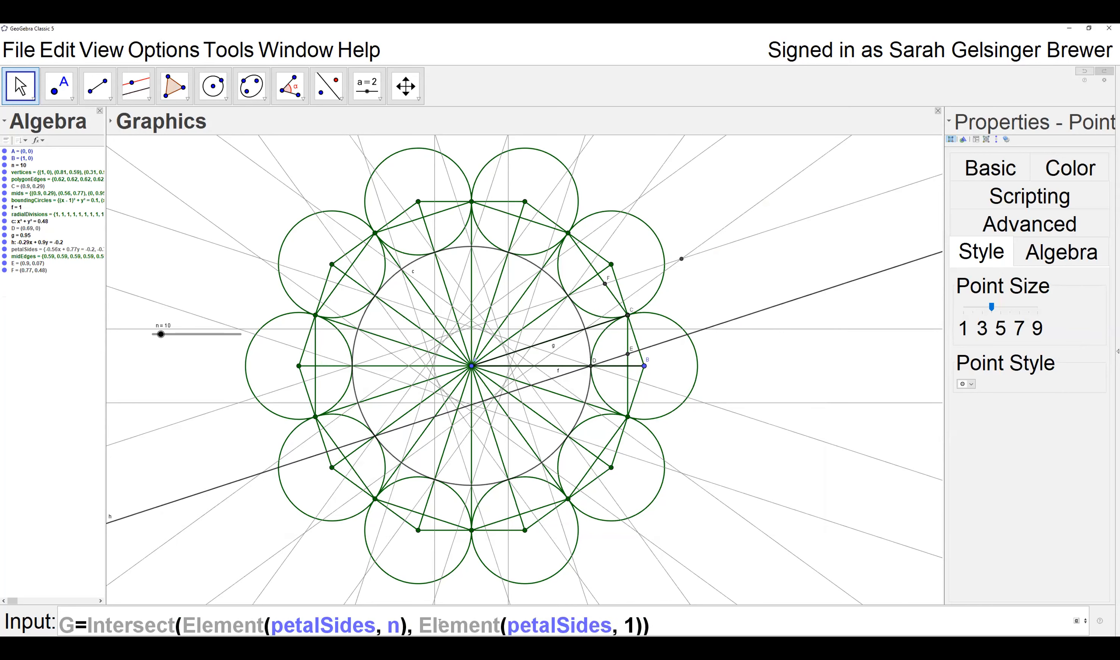
# Set the two petalSides indices in point G's definition to n-2 and 2 and create the point
pyautogui.write('-2')
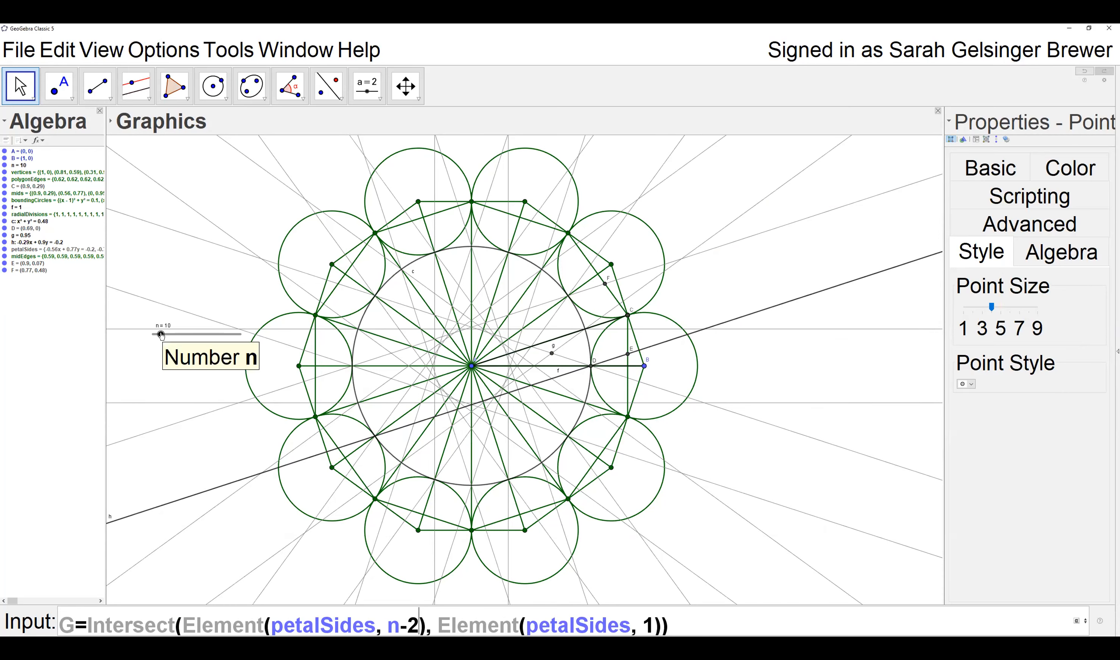
pyautogui.doubleClick(648, 627)
pyautogui.write('2')
pyautogui.click(676, 624)
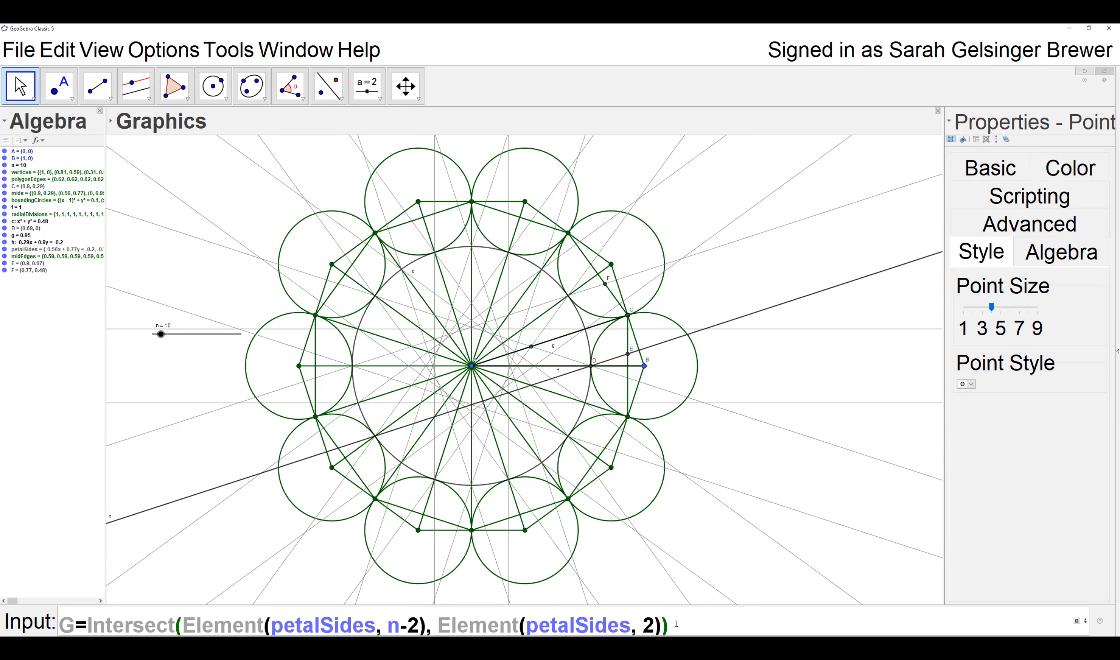
pyautogui.press('Return')
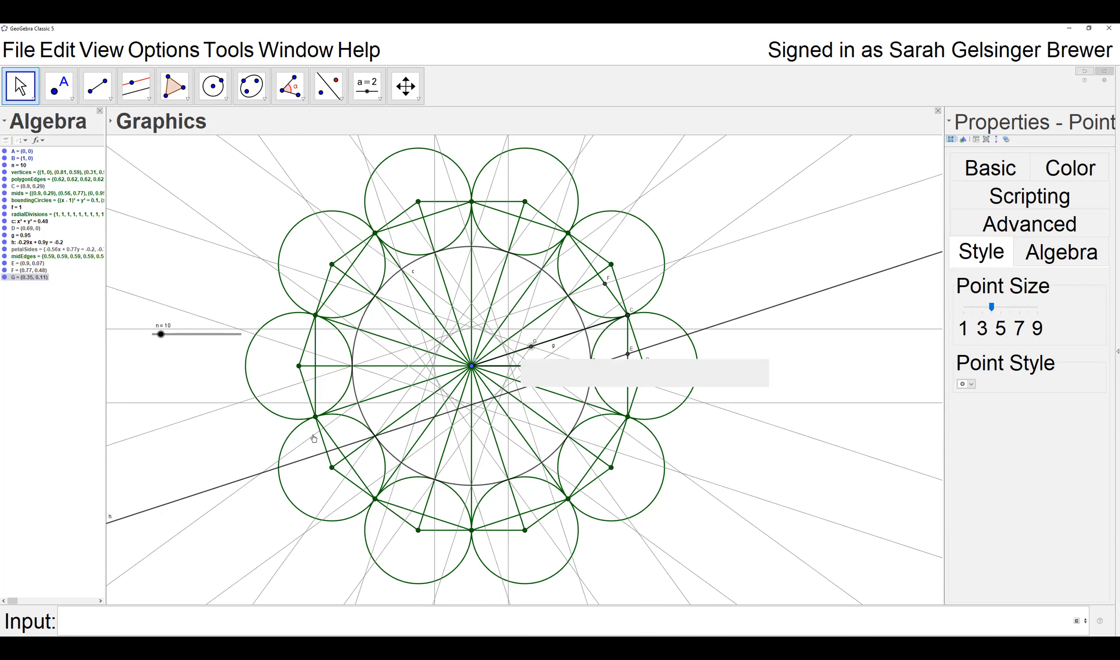
# Start the definition of point H and copy point G's full Intersect definition without altering G
pyautogui.write('H=')
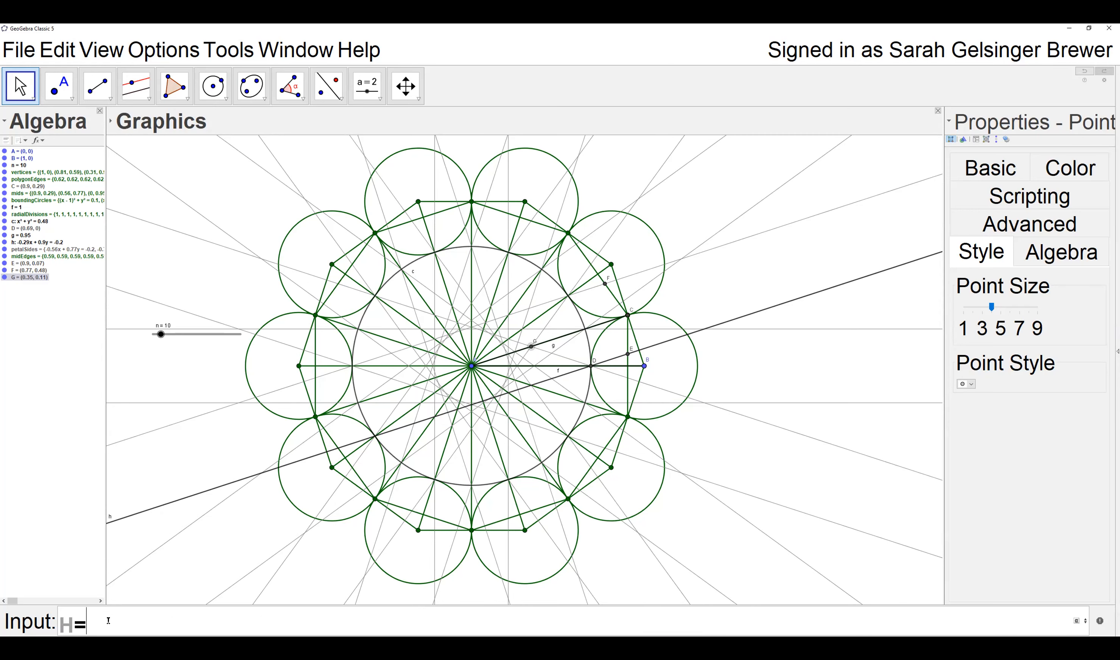
pyautogui.click(26, 279)
pyautogui.doubleClick(26, 279)
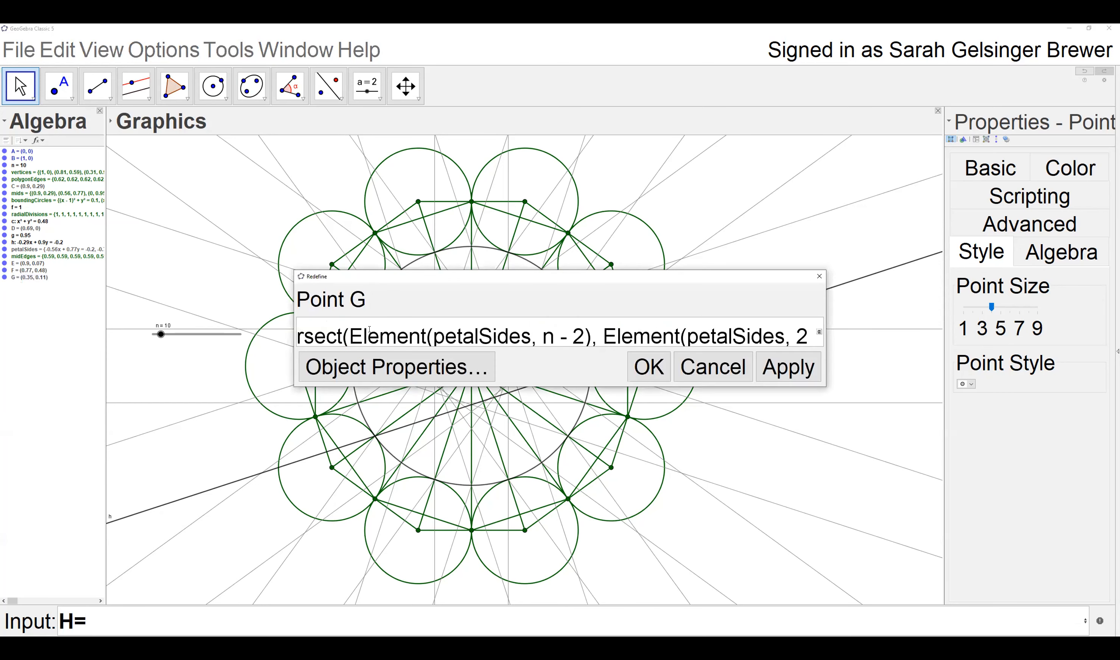
pyautogui.hotkey('ctrl', 'a')
pyautogui.hotkey('ctrl', 'c')
pyautogui.click(687, 367)
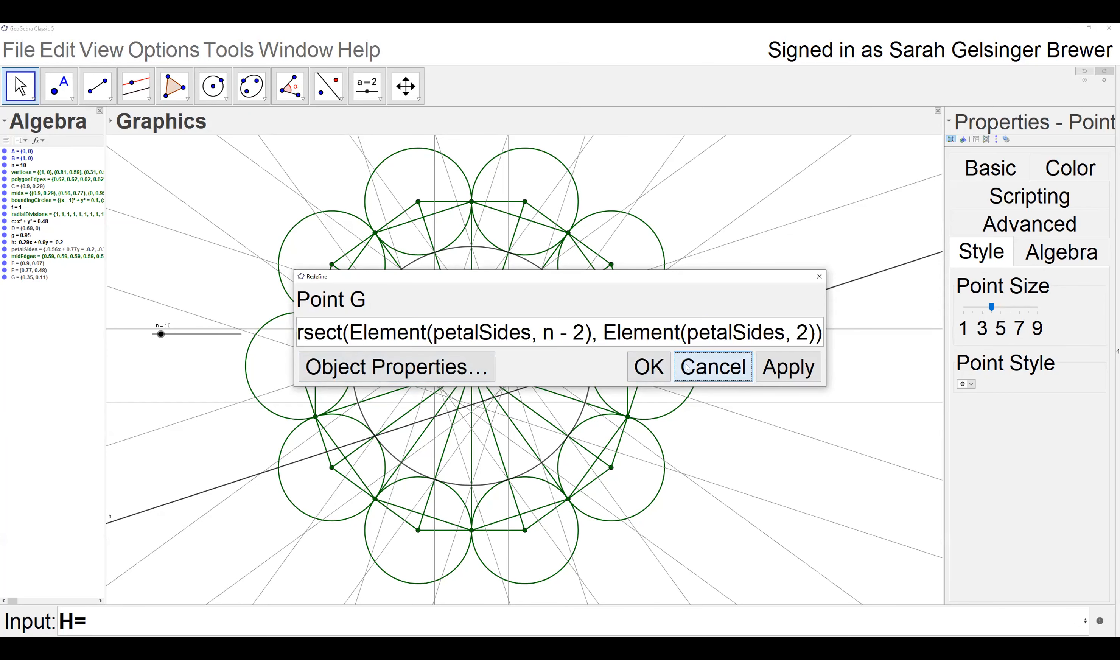
# Create H=Intersect(Element(petalSides, n), Element(petalSides, 2)) by adapting the copied definition of point G
pyautogui.click(134, 629)
pyautogui.hotkey('ctrl', 'v')
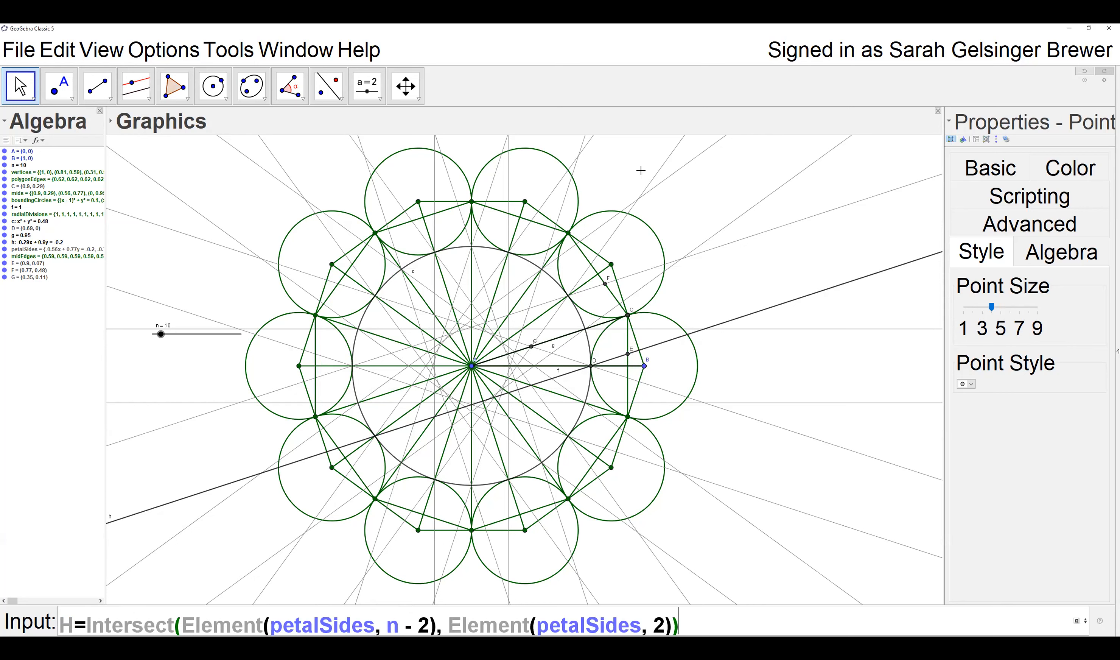
pyautogui.click(389, 625)
pyautogui.moveTo(388, 625); pyautogui.dragTo(425, 623)
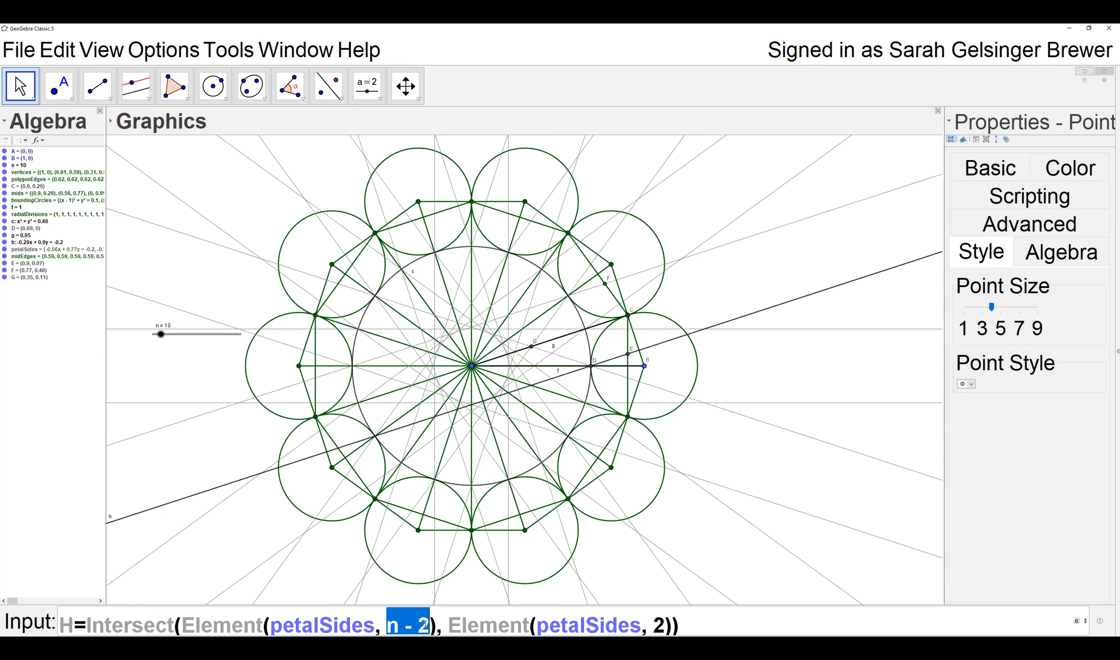
pyautogui.write('n')
pyautogui.click(665, 623)
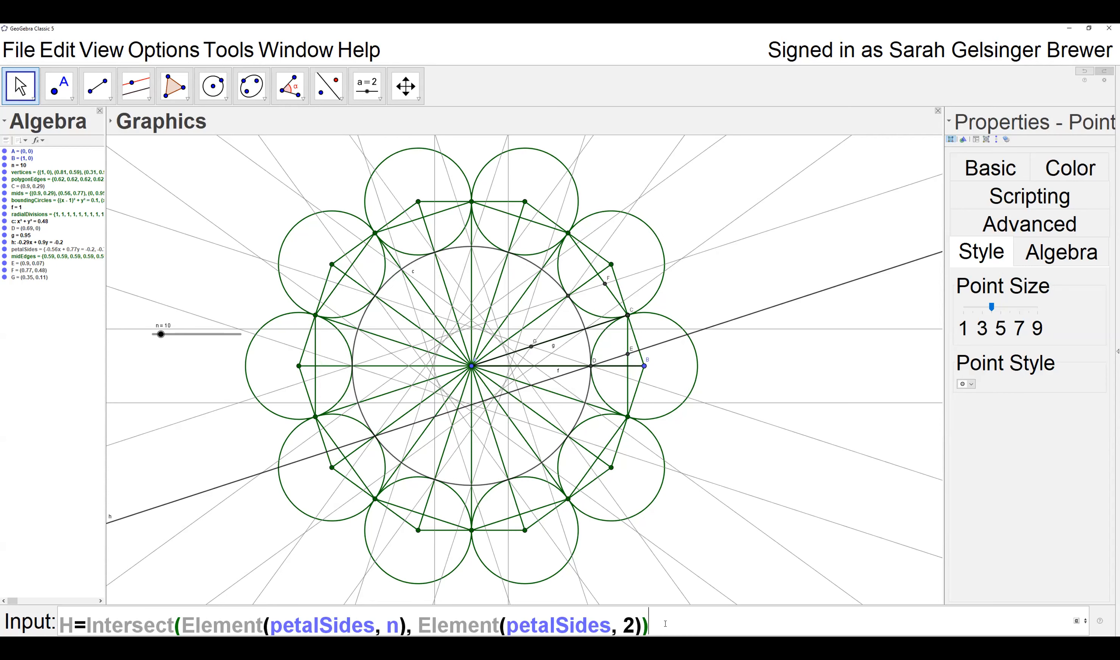
pyautogui.press('Return')
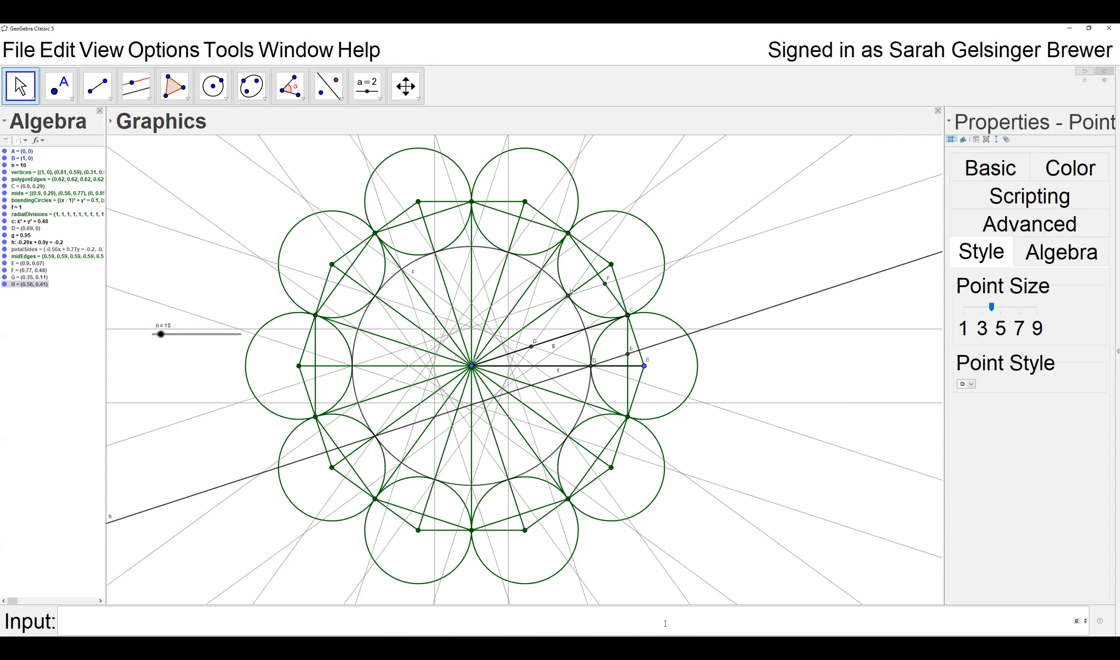
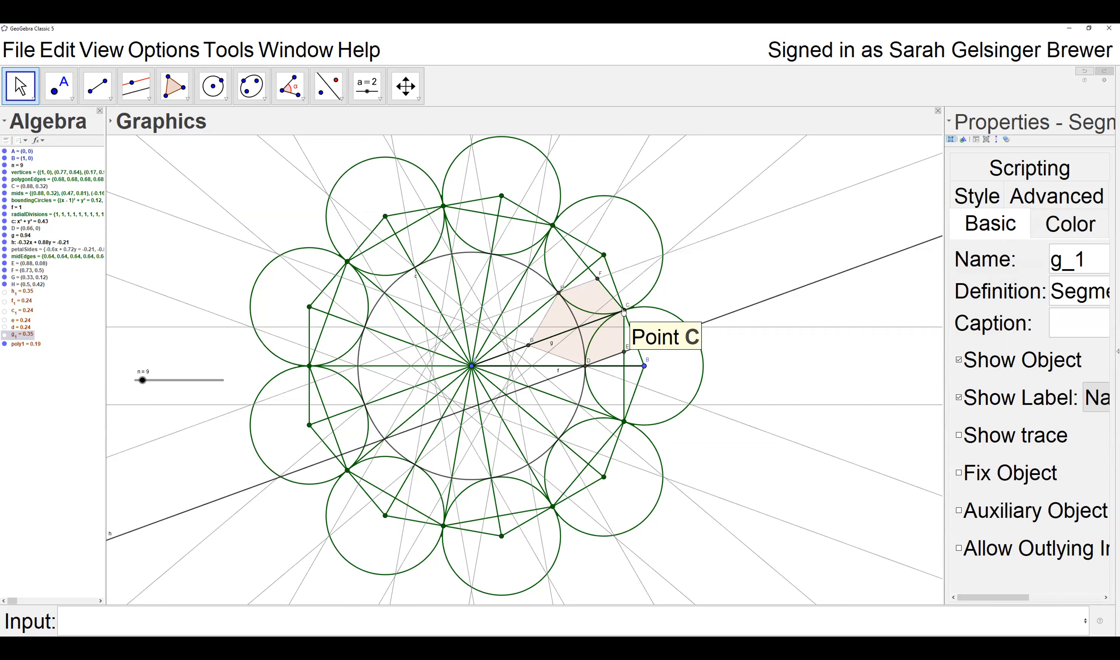
# Copy the full Sequence definition of the vertices list without altering the list
pyautogui.doubleClick(43, 173)
pyautogui.moveTo(678, 334); pyautogui.dragTo(282, 315)
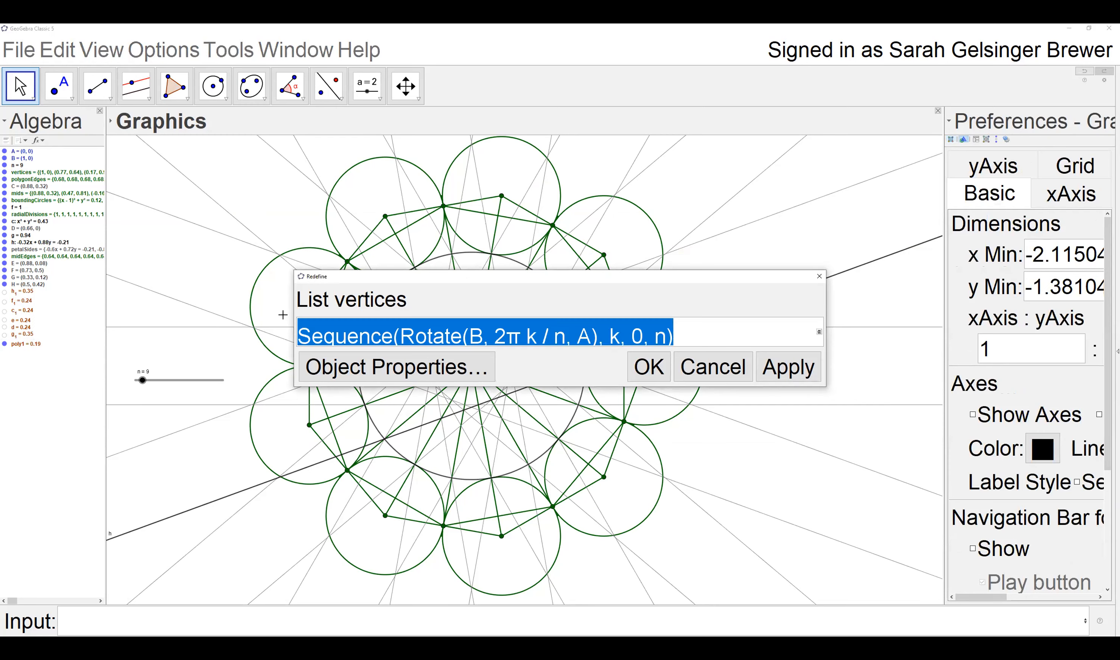
pyautogui.hotkey('ctrl', 'c')
pyautogui.press('Escape')
pyautogui.click(712, 364)
# Start a petals list from the copied Sequence definition, rotating poly1 instead of point B
pyautogui.click(171, 619)
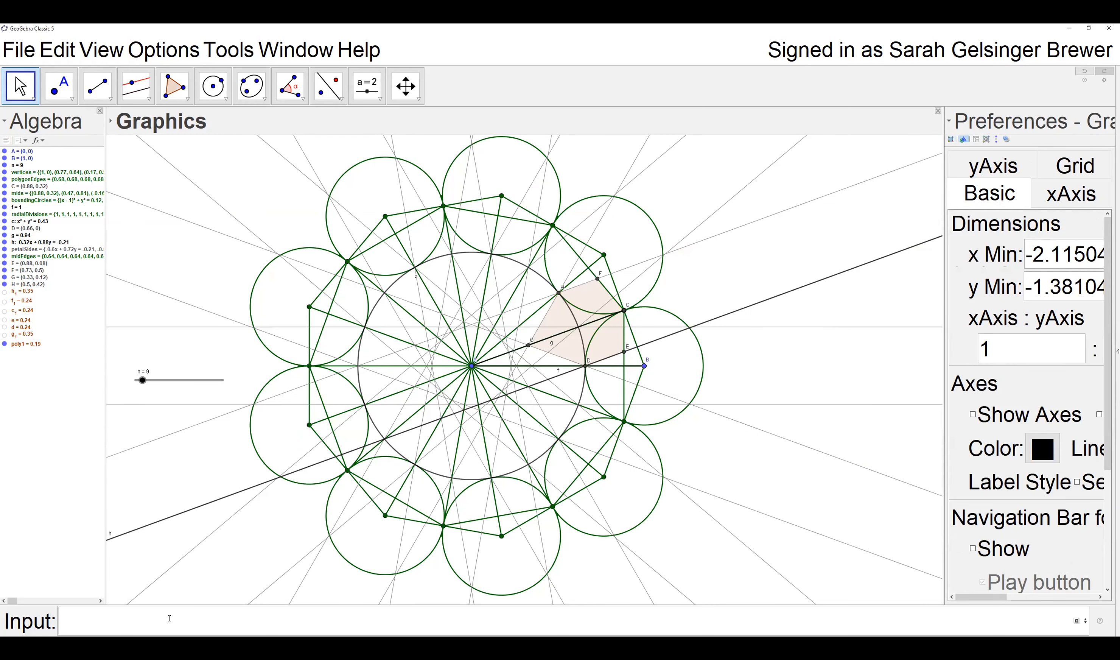
pyautogui.write('petals=')
pyautogui.hotkey('ctrl', 'v')
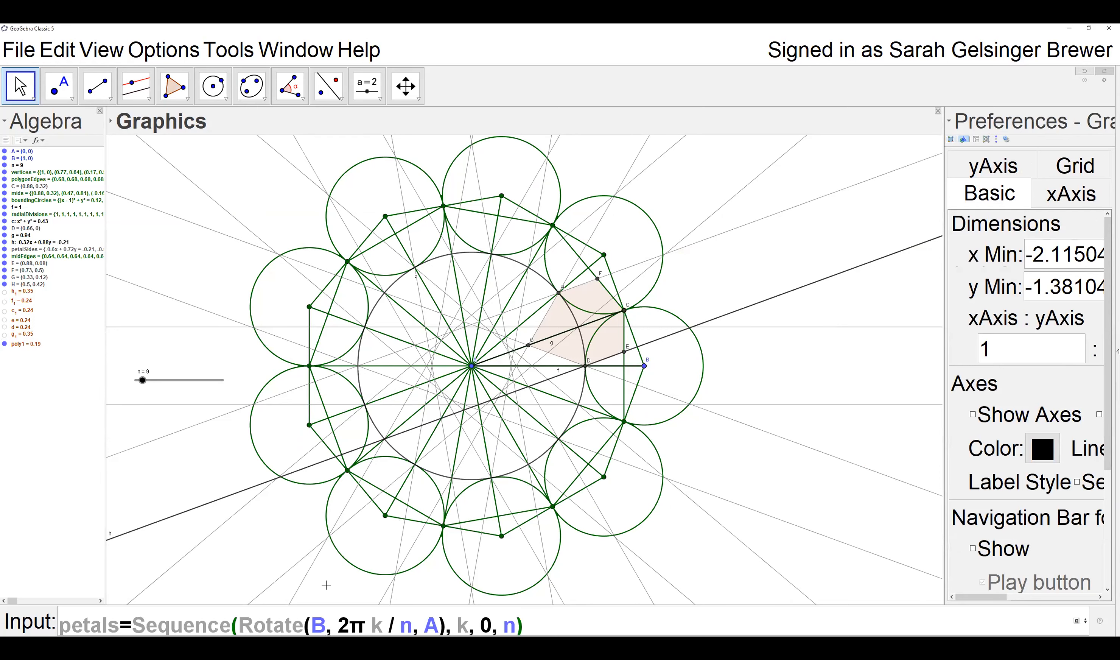
pyautogui.doubleClick(316, 625)
pyautogui.write('poly')
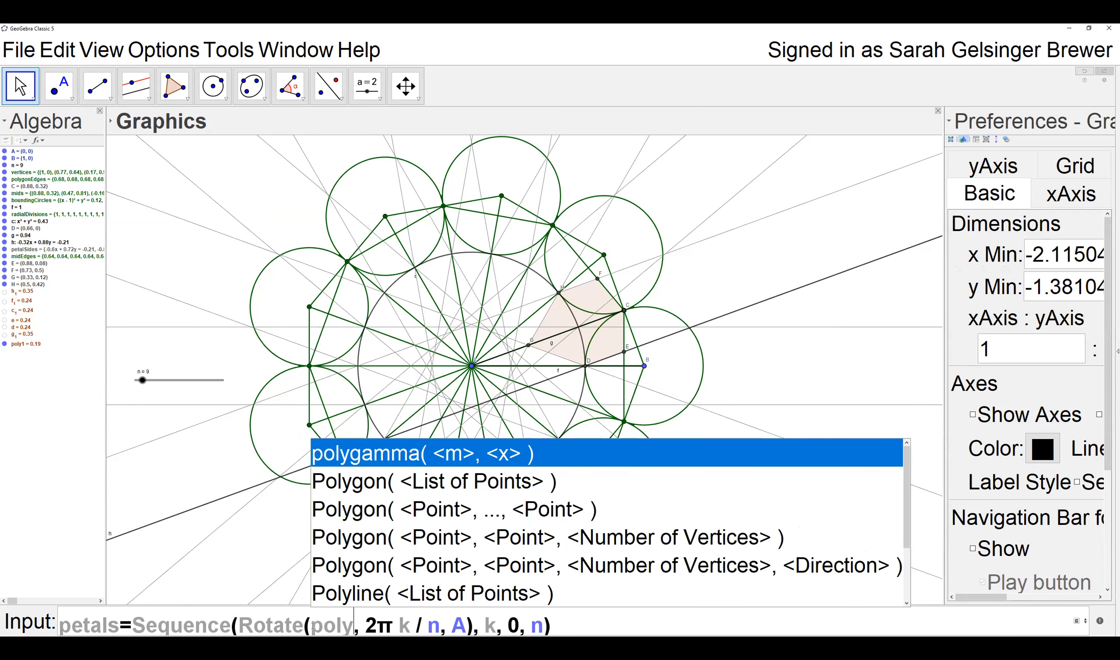
pyautogui.write('1')
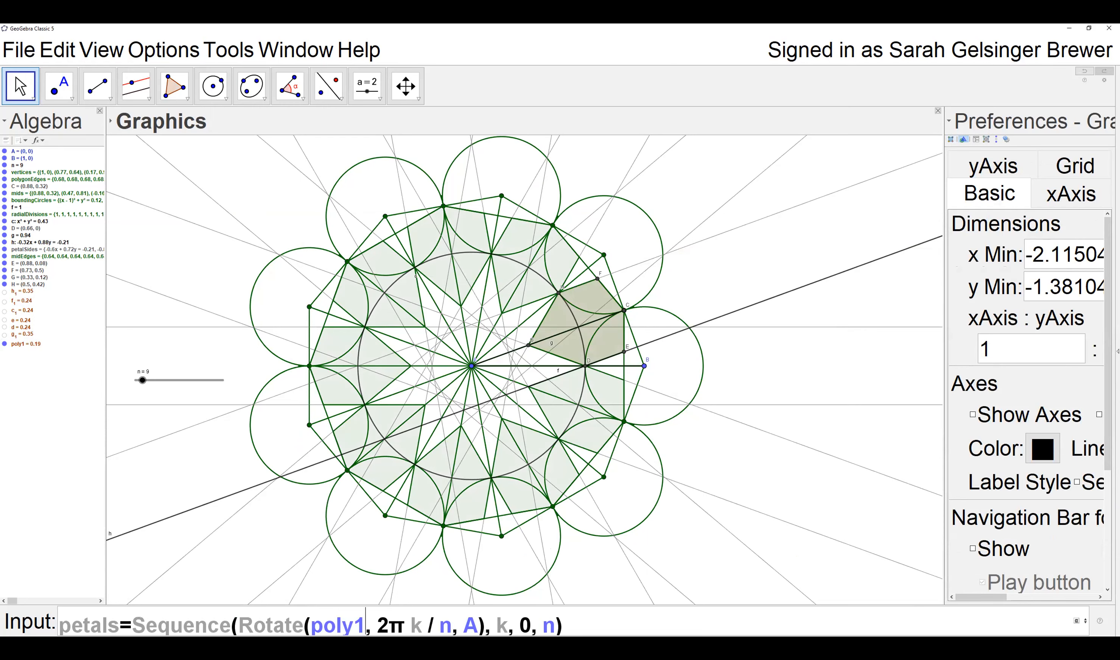
# Set the petals sequence's start value to 1, create the list and hide the original polygon poly1
pyautogui.click(531, 622)
pyautogui.moveTo(597, 328)
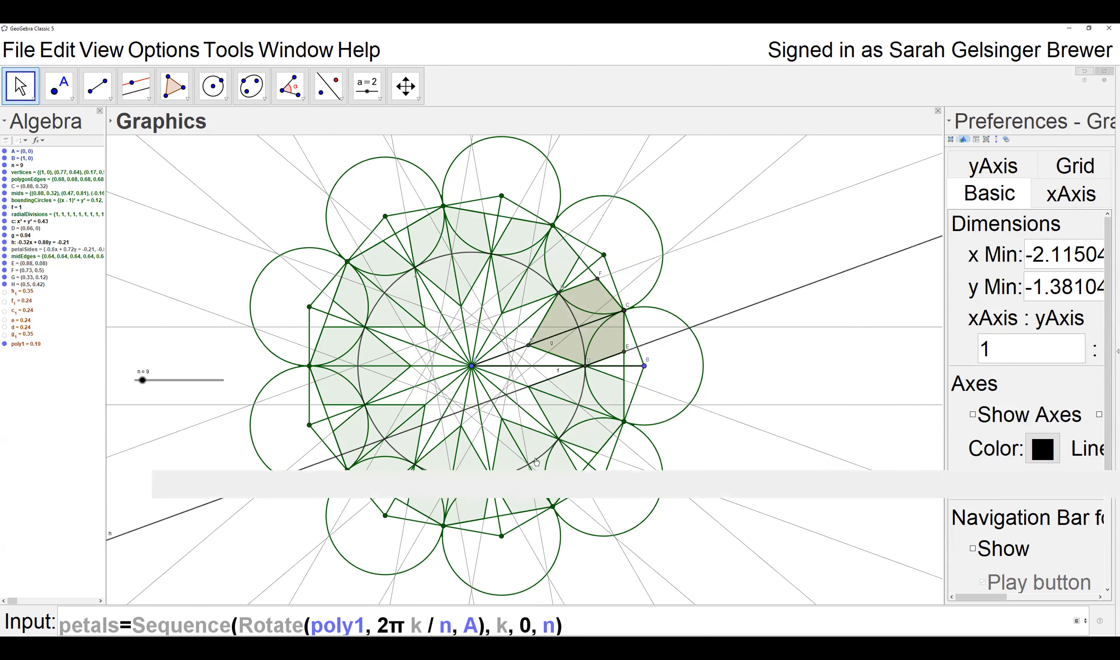
pyautogui.click(520, 625)
pyautogui.doubleClick(522, 625)
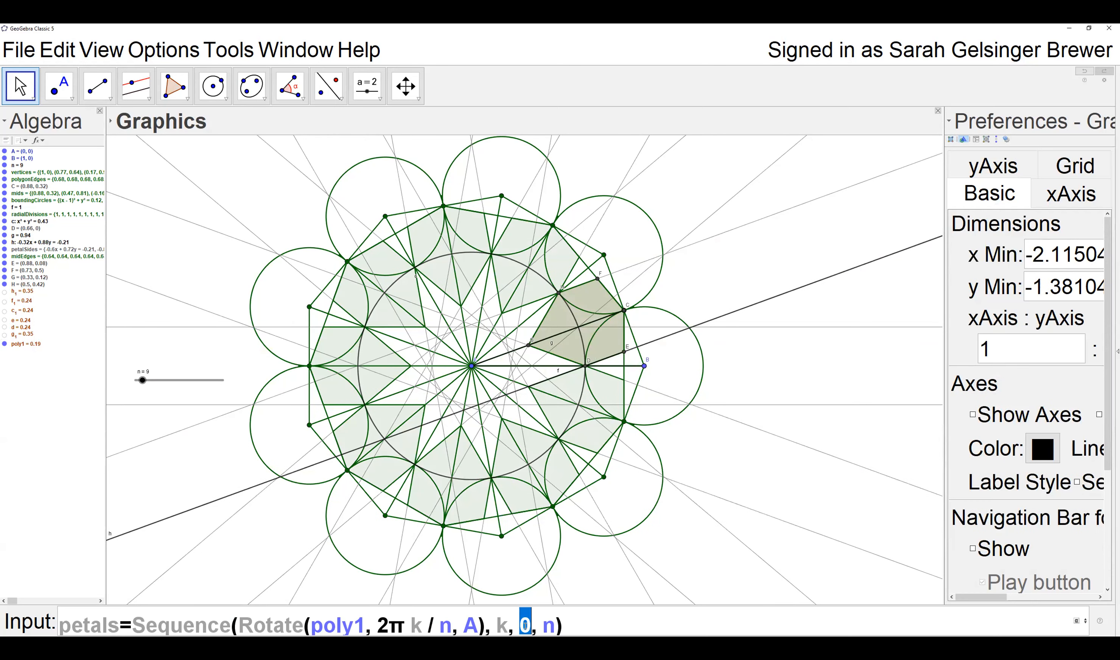
pyautogui.write('1')
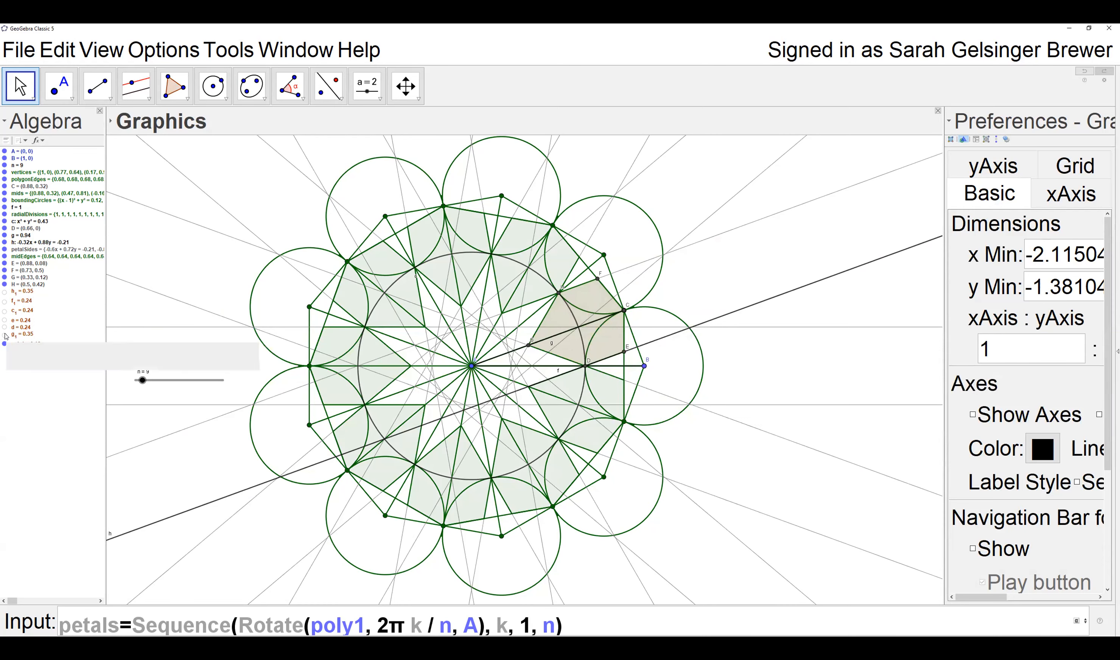
pyautogui.press('Return')
pyautogui.click(5, 344)
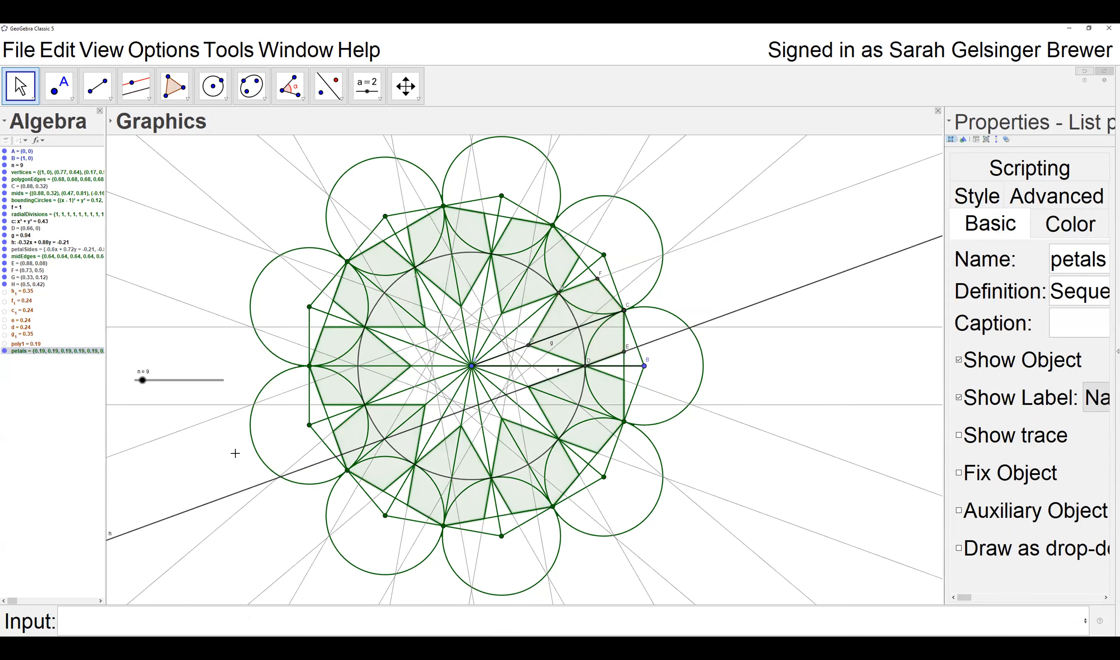
# Test the petal pattern by setting slider n to 7 and finally to 11
pyautogui.moveTo(6, 353)
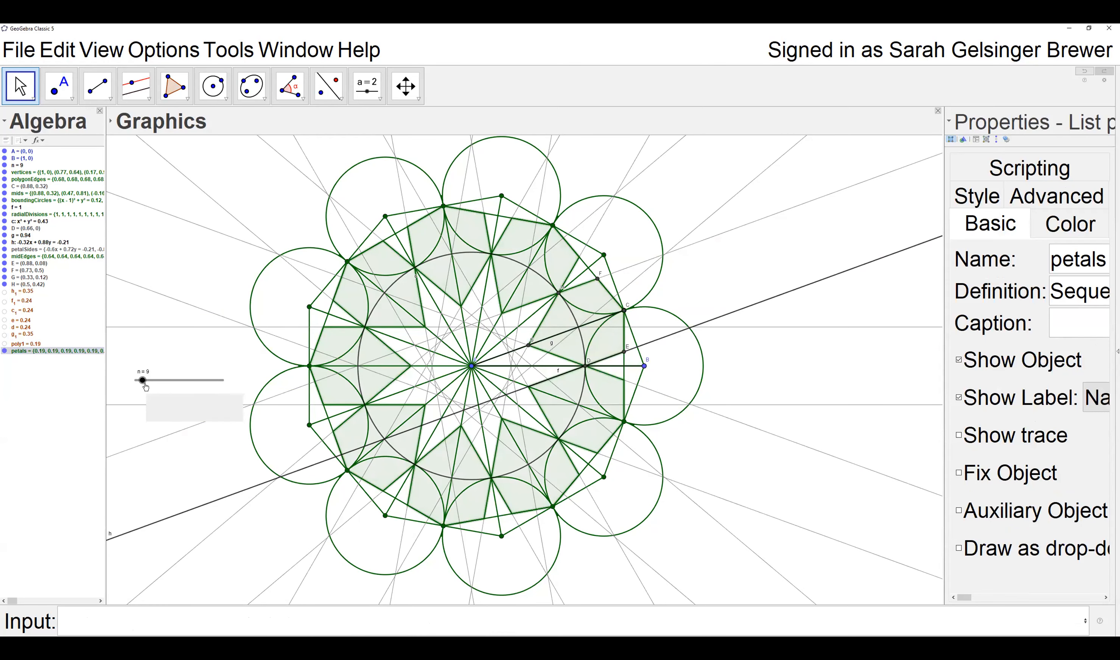
pyautogui.click(143, 381)
pyautogui.moveTo(144, 381)
pyautogui.mouseDown()
pyautogui.moveTo(167, 380)
pyautogui.moveTo(139, 374)
pyautogui.mouseUp()
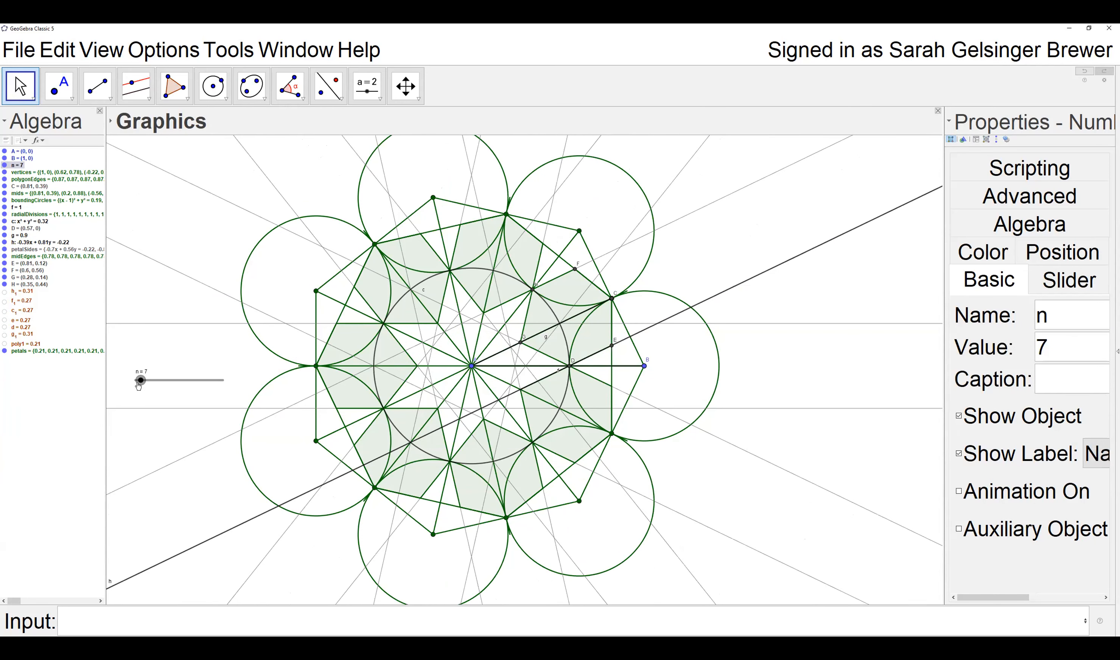
pyautogui.moveTo(140, 383)
pyautogui.mouseDown()
pyautogui.moveTo(188, 382)
pyautogui.moveTo(145, 384)
pyautogui.mouseUp()
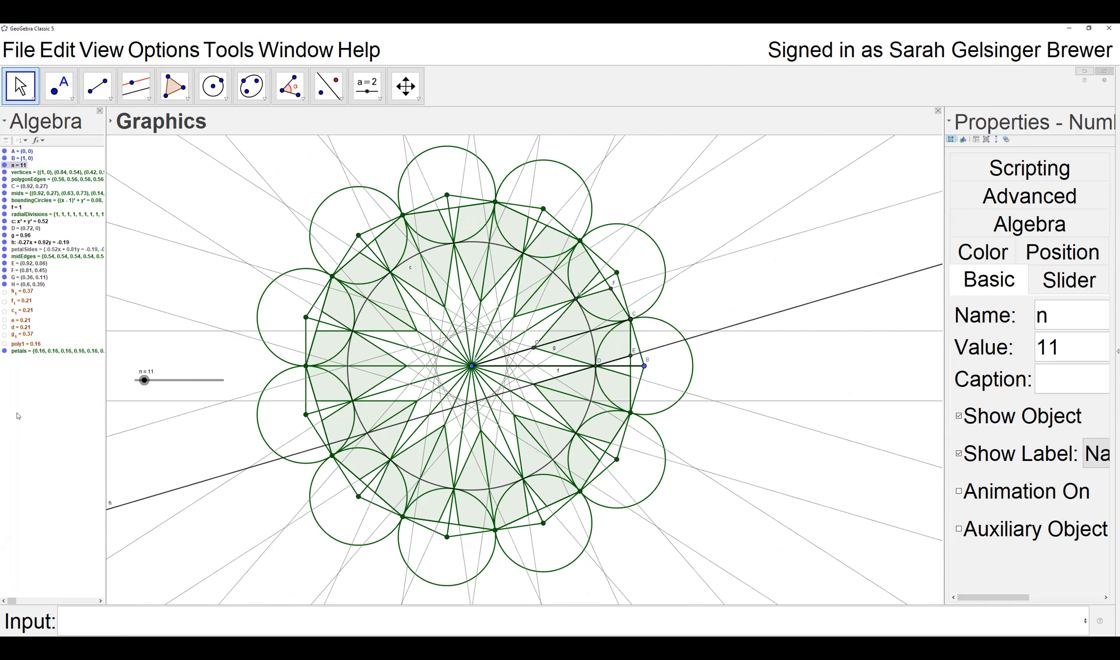
# Hide the petalSides lines and sort the algebra objects by object type
pyautogui.click(4, 250)
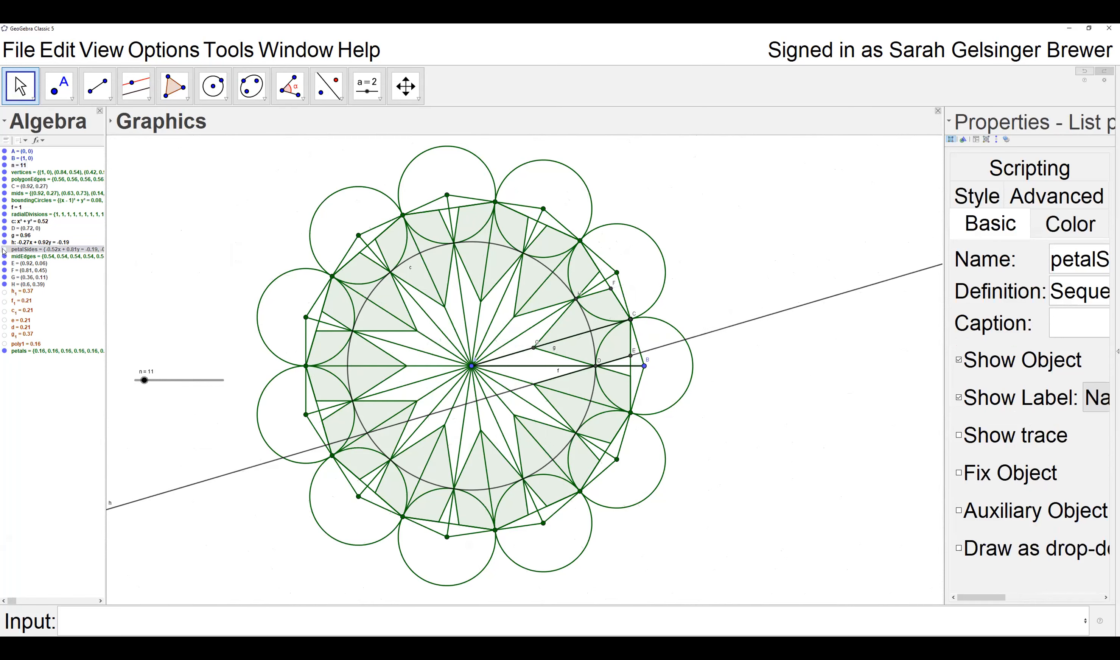
pyautogui.click(21, 140)
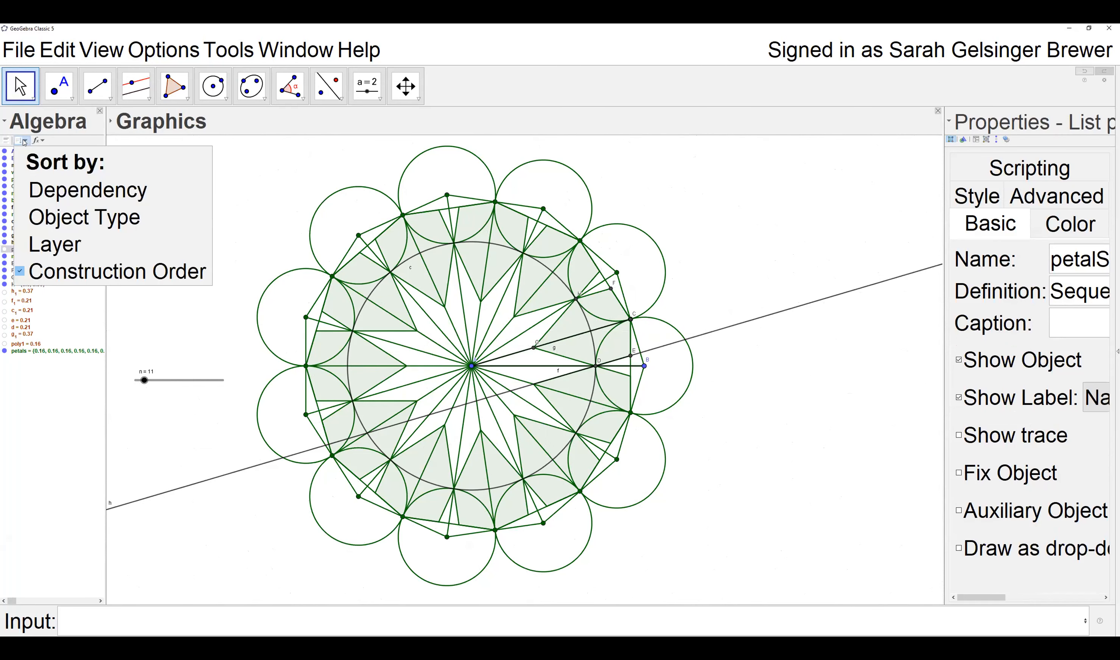
pyautogui.click(49, 218)
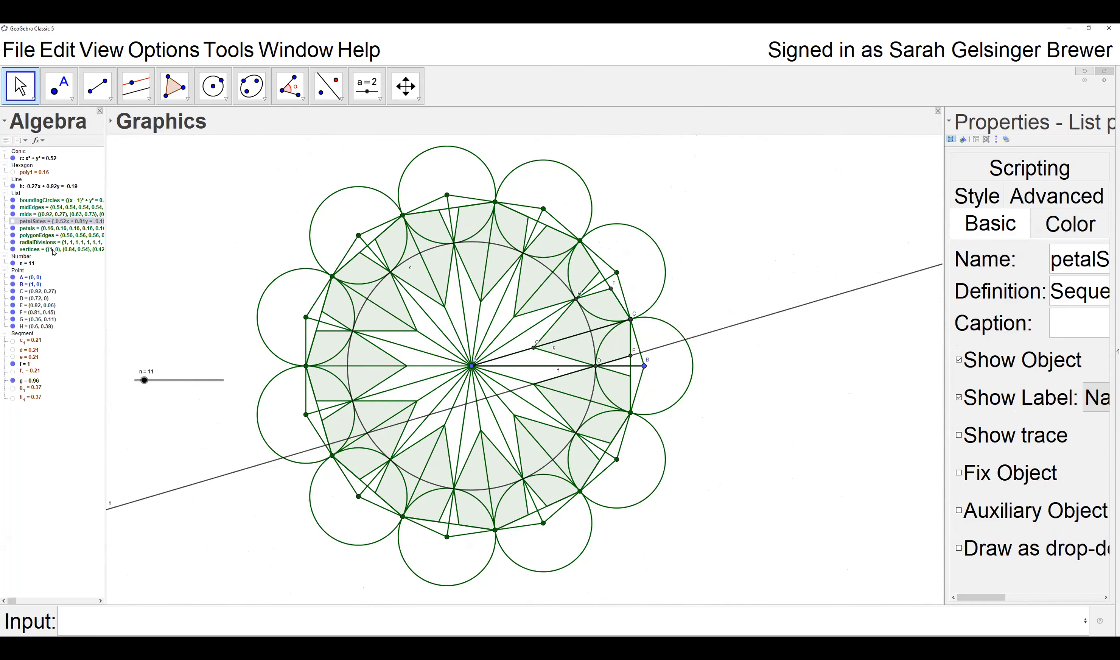
# Hide the midEdges, mids, polygonEdges, radialDivisions and vertices lists, leaving only petals and boundingCircles shown among the lists
pyautogui.click(13, 200)
pyautogui.click(13, 207)
pyautogui.click(13, 214)
pyautogui.click(13, 228)
pyautogui.click(13, 236)
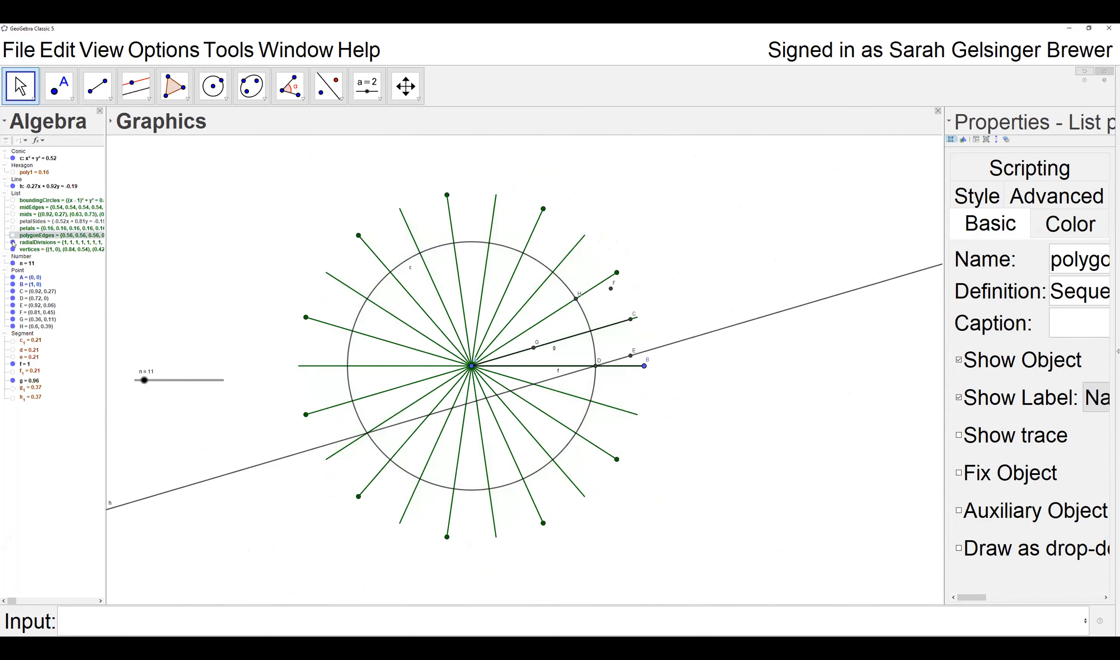
pyautogui.click(14, 242)
pyautogui.click(13, 249)
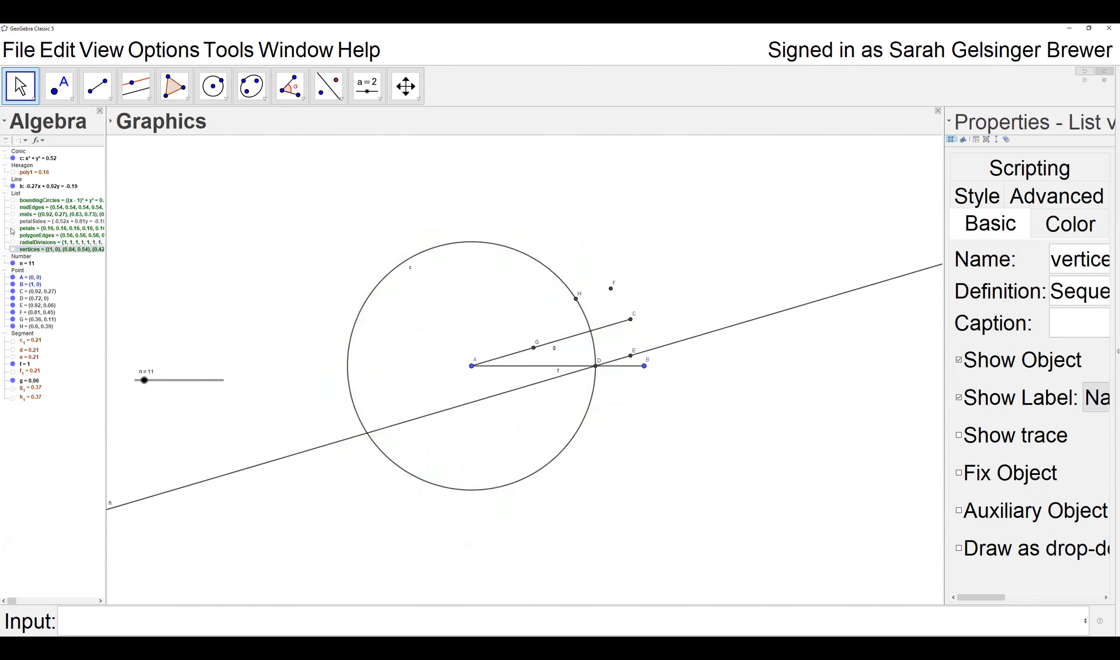
pyautogui.click(12, 228)
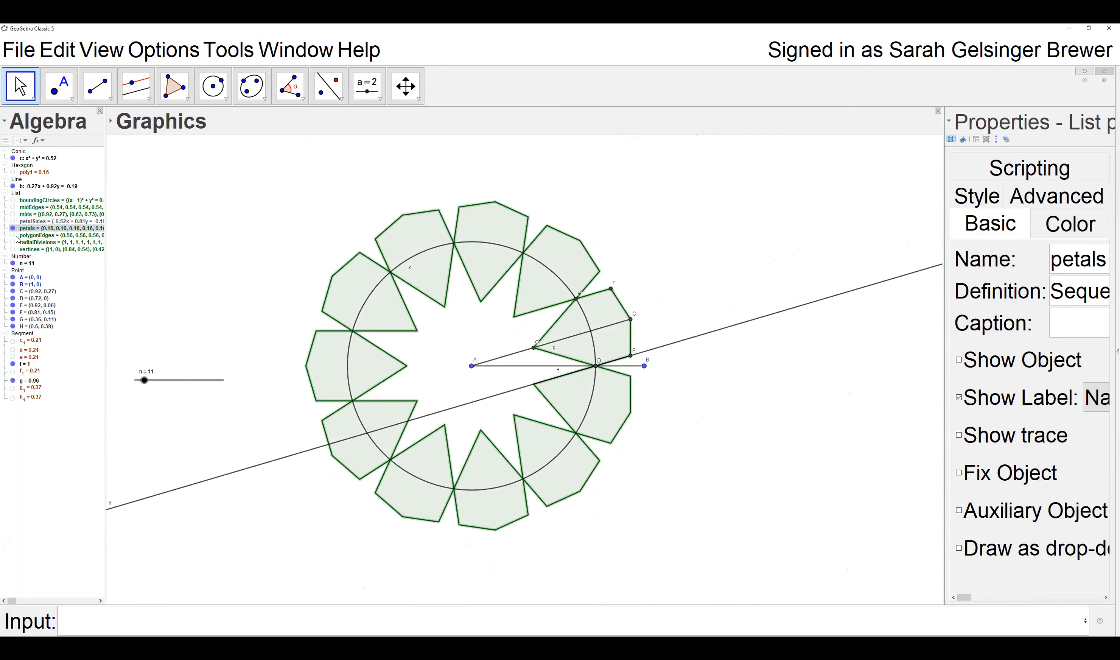
pyautogui.click(13, 200)
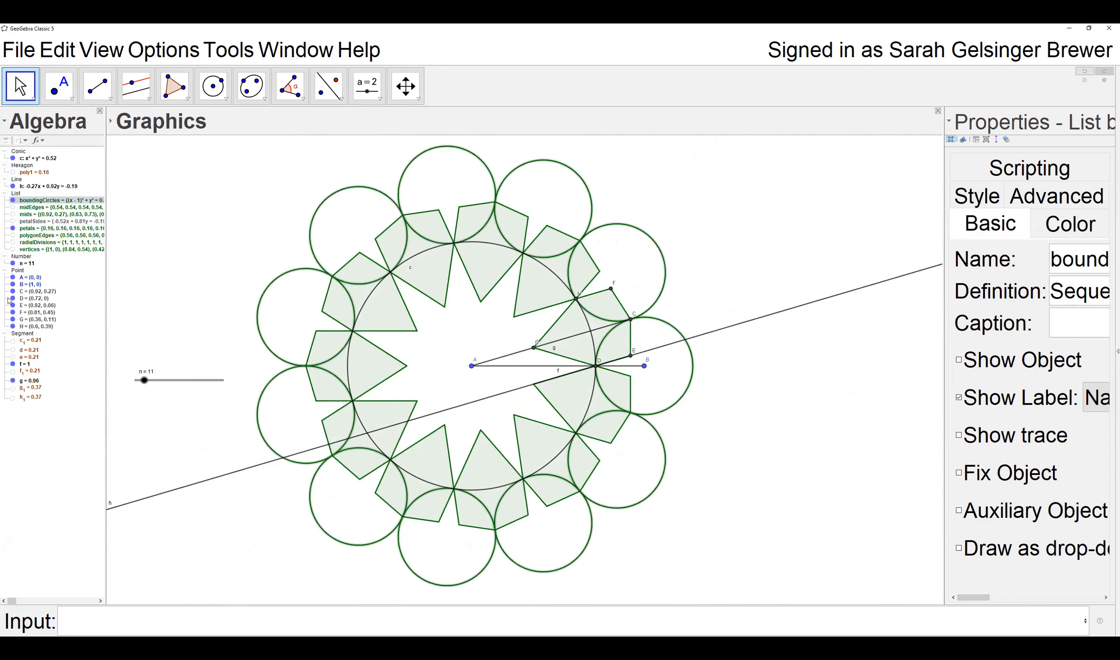
# Hide the construction points A, B, C, D, E, F, G and H
pyautogui.click(13, 277)
pyautogui.click(13, 284)
pyautogui.click(12, 291)
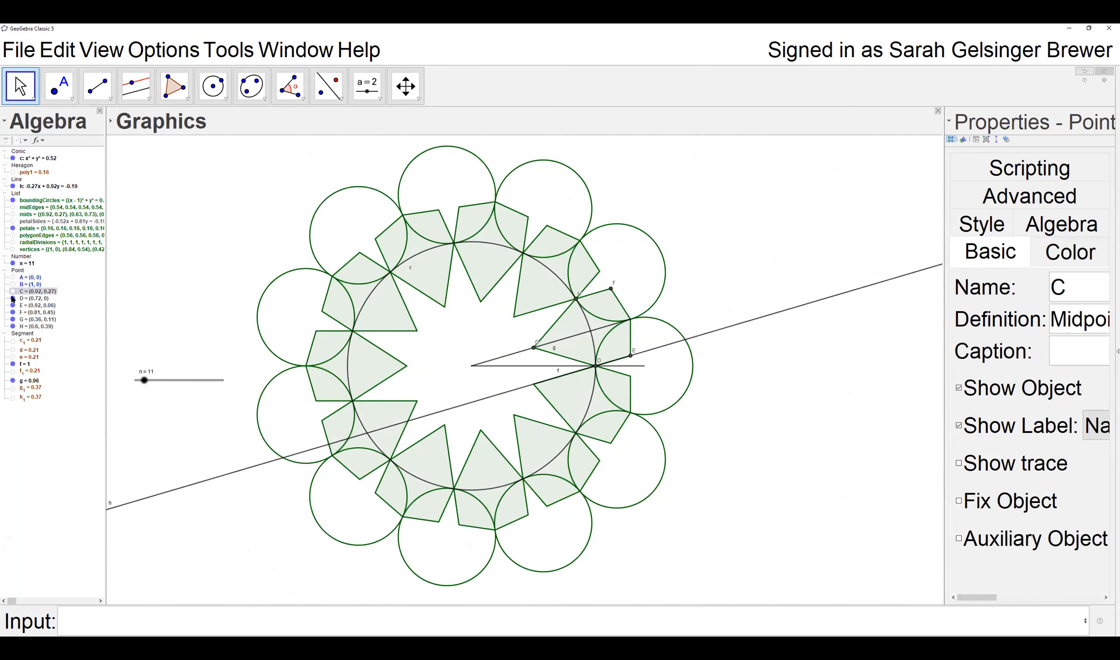
pyautogui.click(13, 298)
pyautogui.click(13, 305)
pyautogui.click(13, 312)
pyautogui.click(13, 318)
pyautogui.click(13, 326)
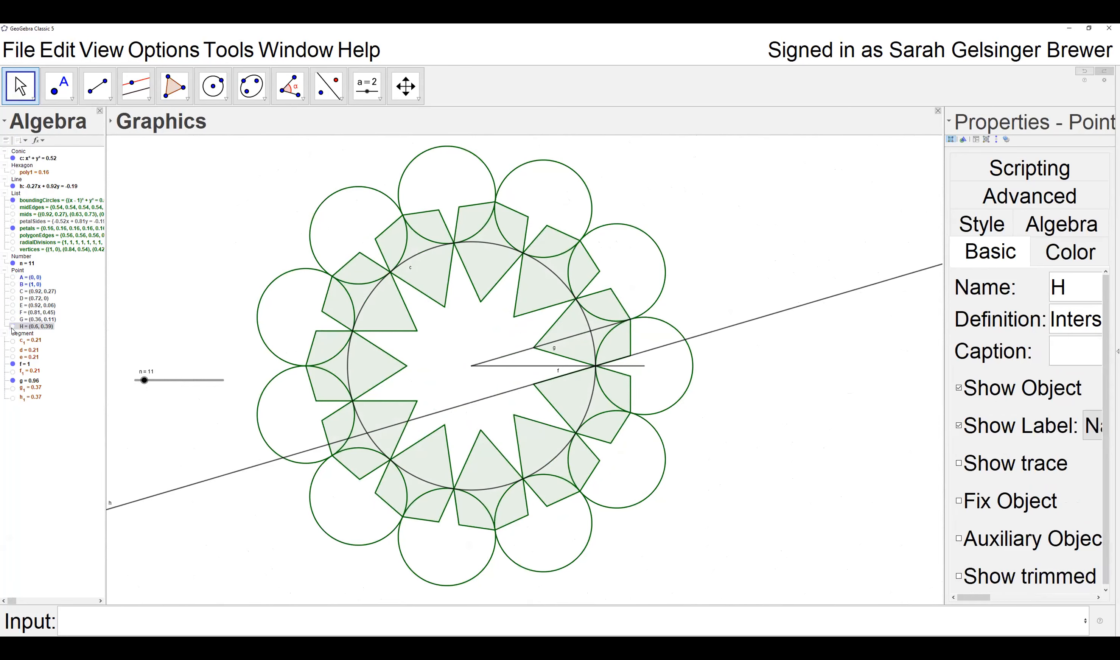
# Hide segments f and g and line h, then test the pattern with slider n at 14
pyautogui.click(12, 364)
pyautogui.click(13, 381)
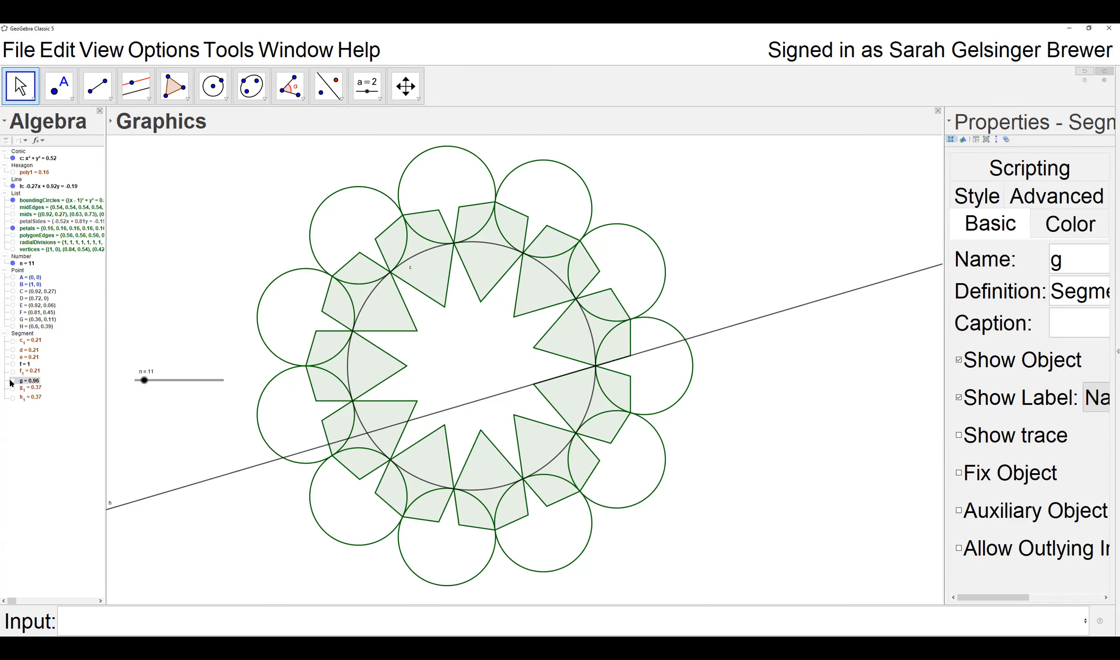
pyautogui.click(13, 186)
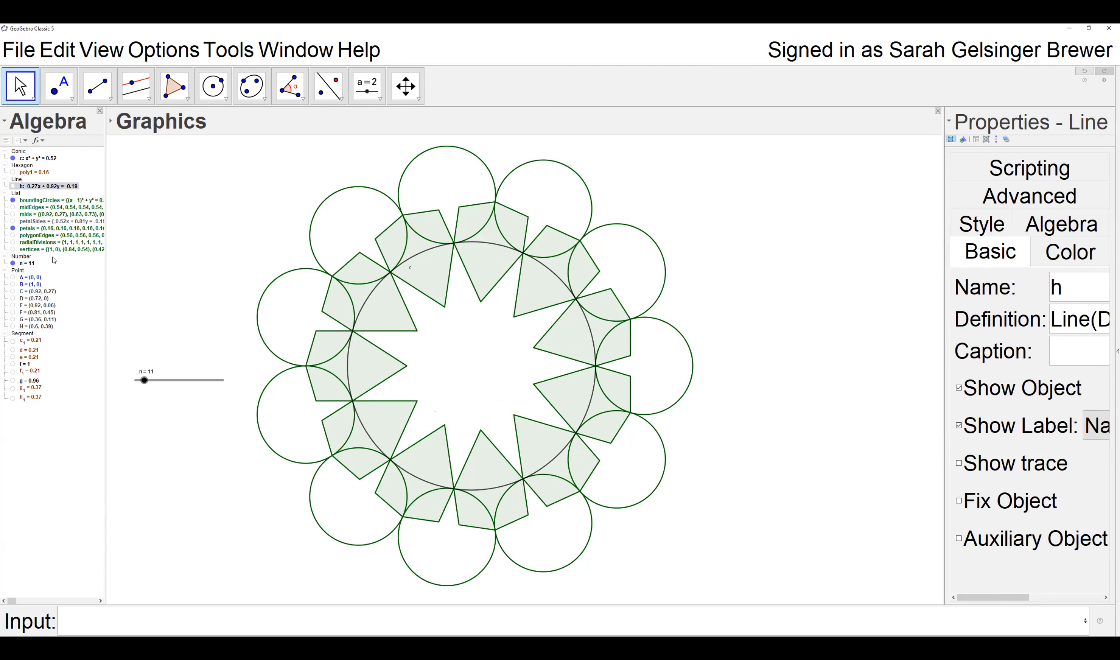
pyautogui.click(13, 158)
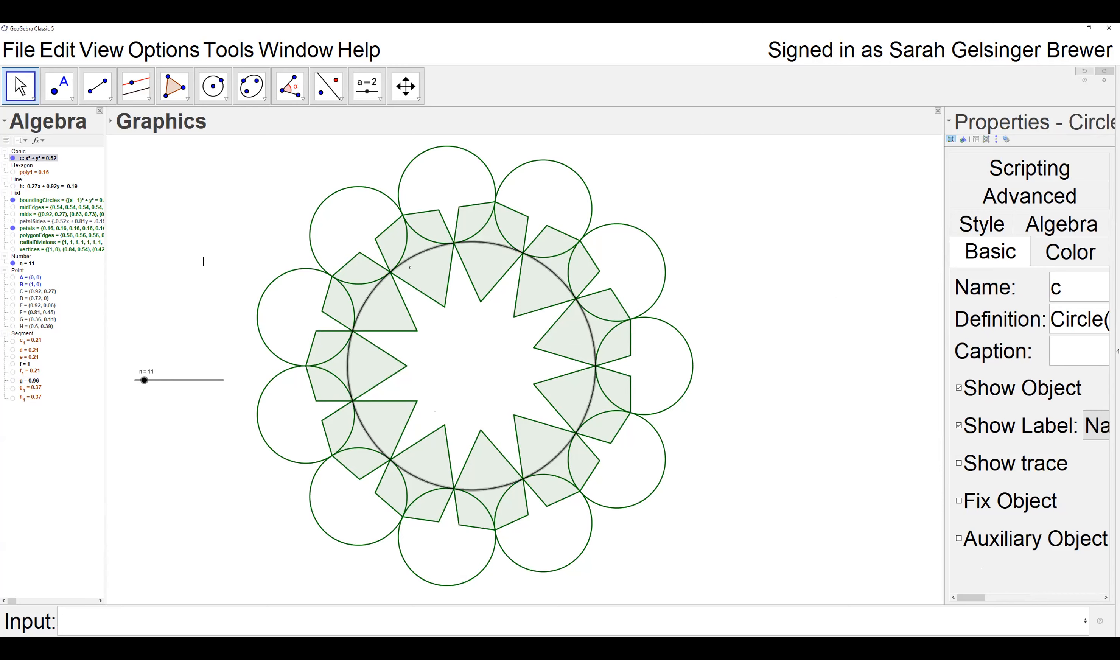
pyautogui.moveTo(144, 380)
pyautogui.mouseDown()
pyautogui.moveTo(165, 380)
pyautogui.moveTo(147, 380)
pyautogui.mouseUp()
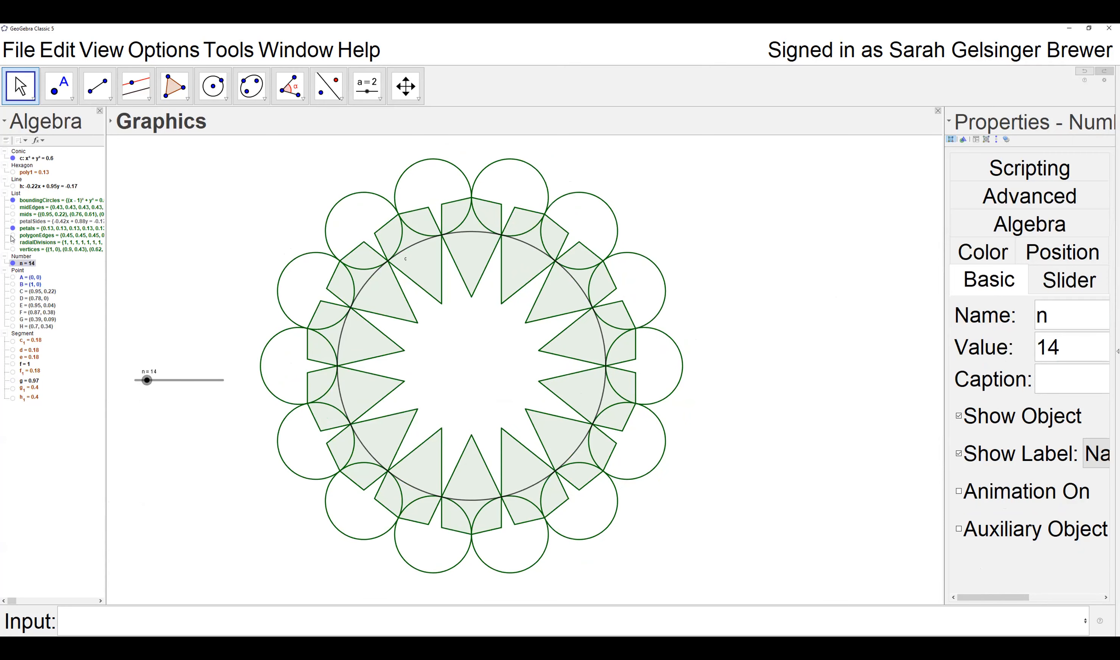
# Show the polygonEdges and midEdges lists again and set slider n to 9
pyautogui.click(13, 235)
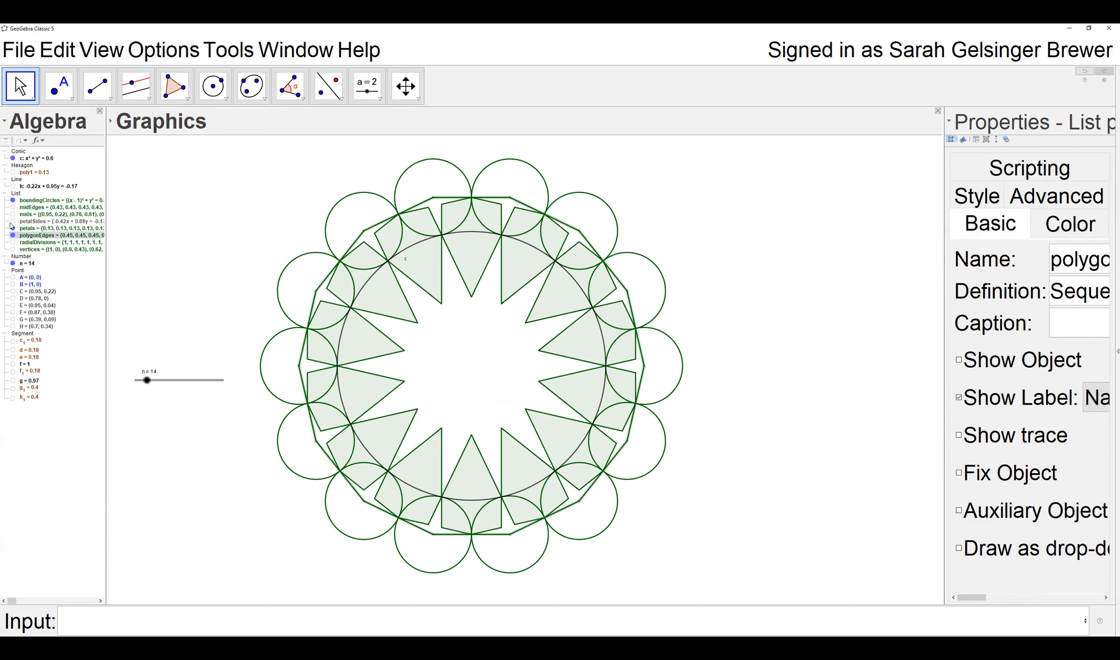
pyautogui.click(13, 207)
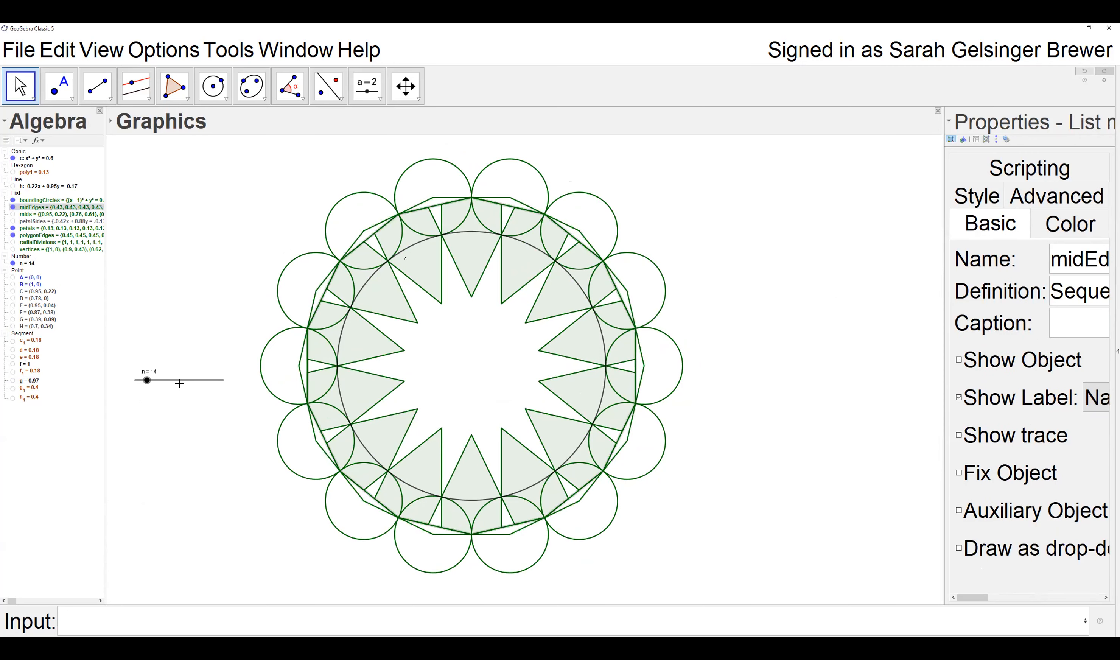
pyautogui.moveTo(147, 380)
pyautogui.mouseDown()
pyautogui.moveTo(157, 380)
pyautogui.moveTo(141, 373)
pyautogui.mouseUp()
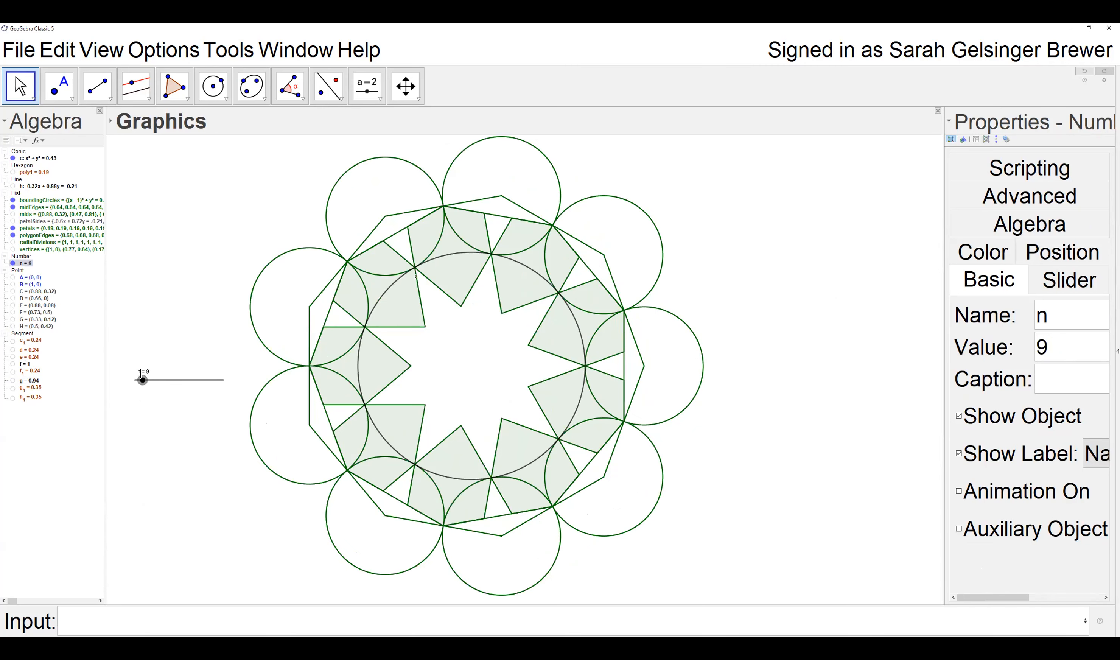
# Show the radialDivisions list again and test slider n at 12 and finally at 11
pyautogui.click(13, 243)
pyautogui.moveTo(143, 380)
pyautogui.mouseDown()
pyautogui.moveTo(187, 379)
pyautogui.moveTo(127, 371)
pyautogui.moveTo(143, 372)
pyautogui.mouseUp()
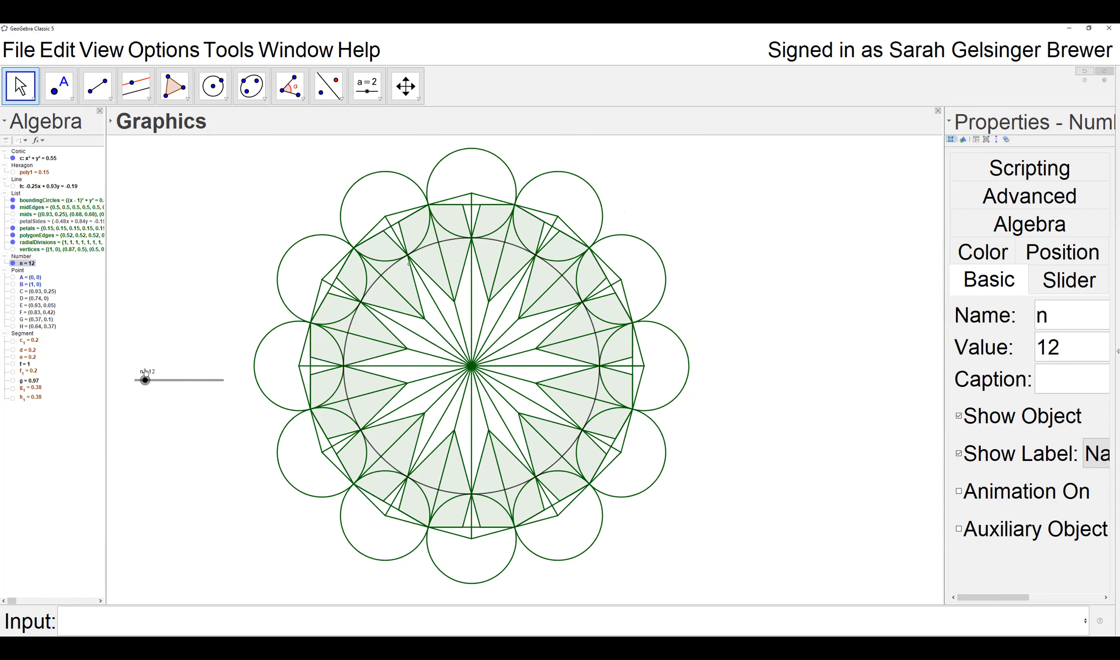
pyautogui.moveTo(146, 372); pyautogui.dragTo(144, 374)
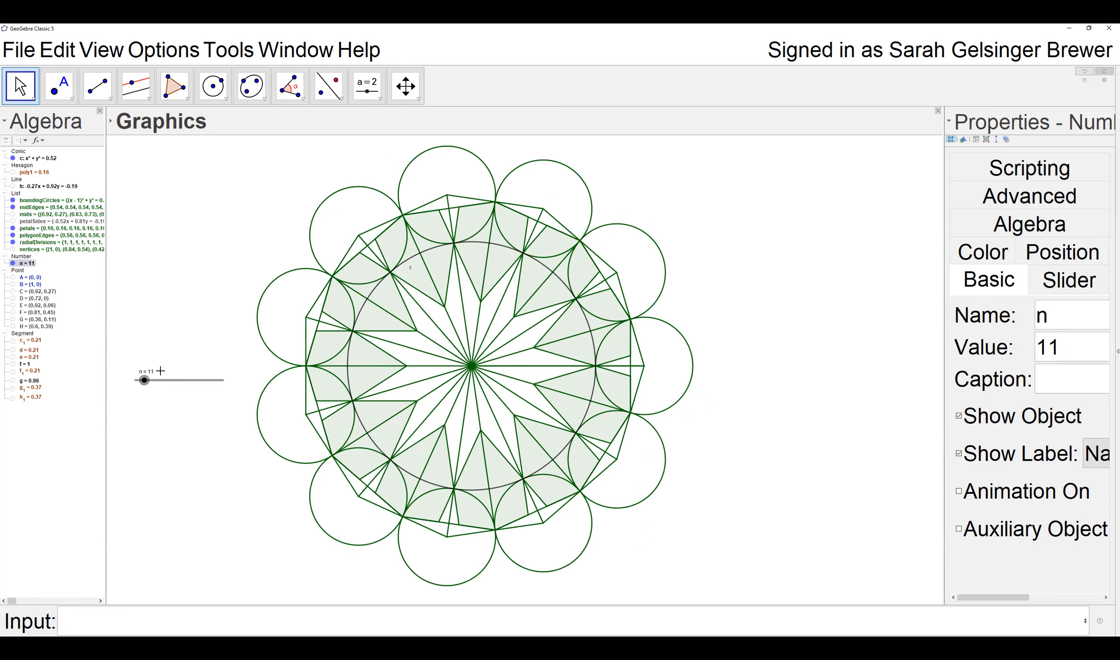
# Show the original polygon poly1 and point C again
pyautogui.click(13, 172)
pyautogui.click(13, 291)
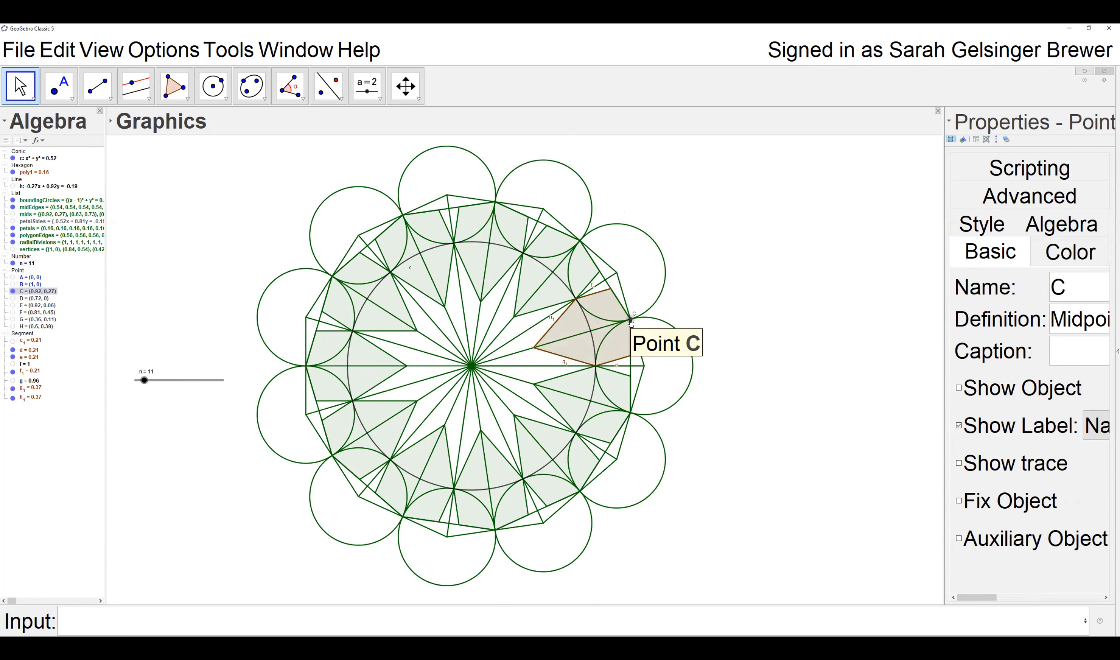